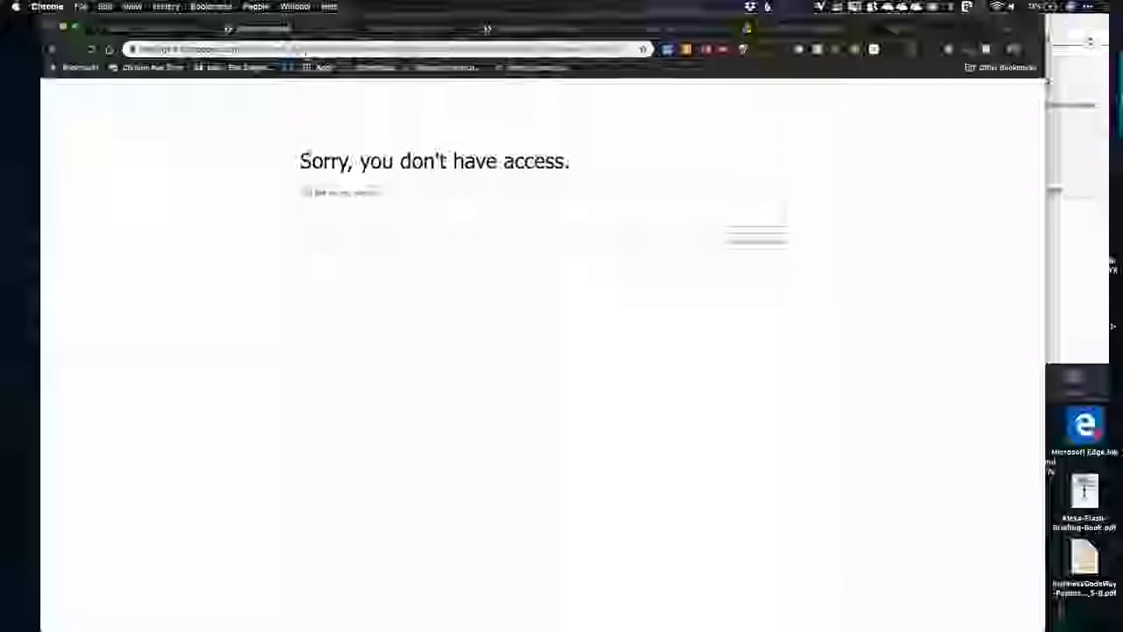
Step: Load the SharePoint site from the copied address
{"action": "left_click", "coordinate": [387, 49]}
{"action": "key", "text": "super+v"}
{"action": "key", "text": "Return"}
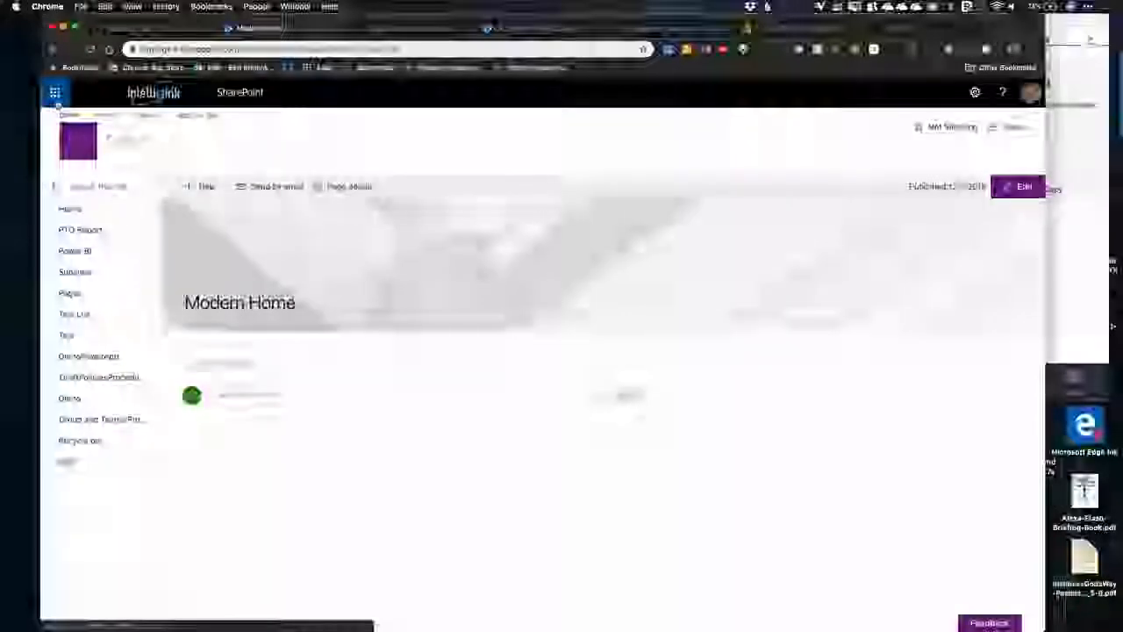
Step: Find Flow among all Office 365 apps by searching for "flow" and open it
{"action": "left_click", "coordinate": [56, 94]}
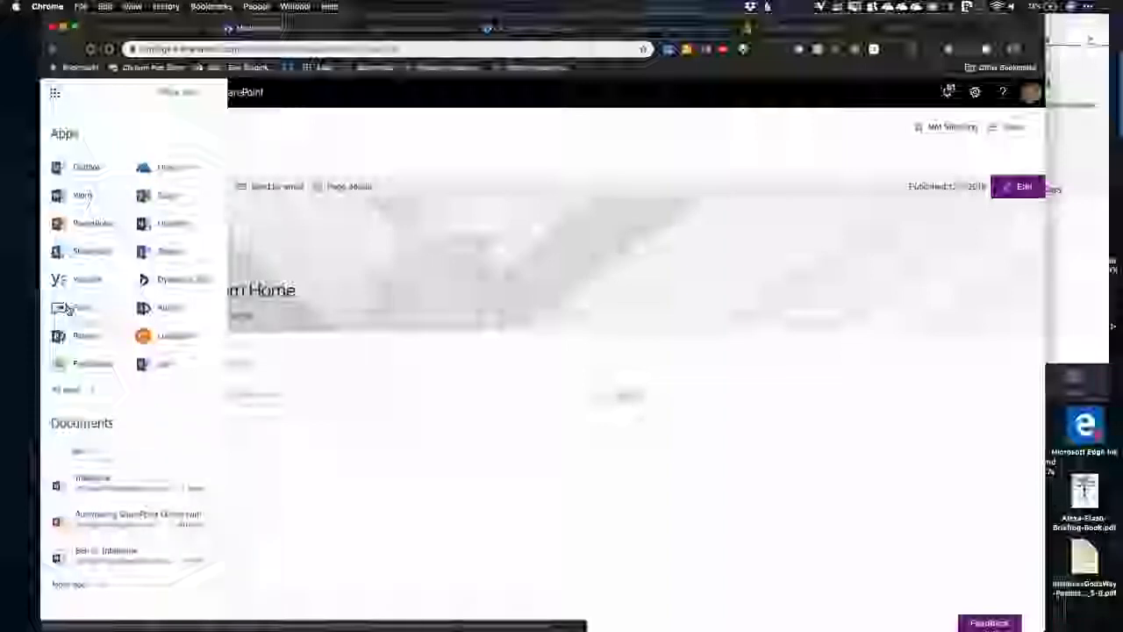
{"action": "left_click", "coordinate": [67, 392]}
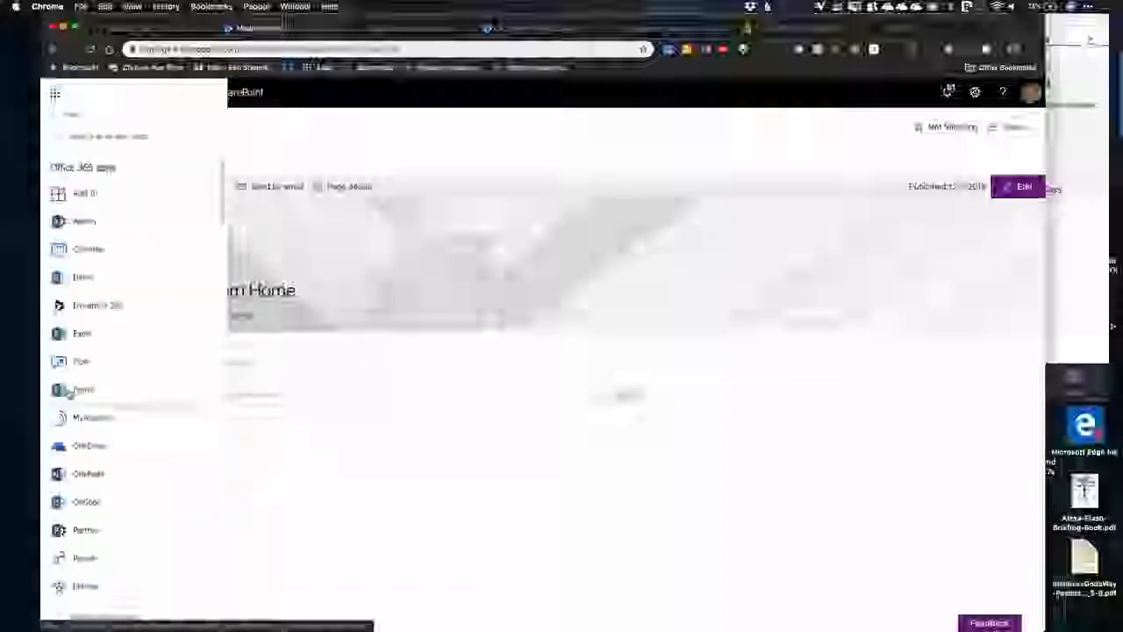
{"action": "type", "text": "flow"}
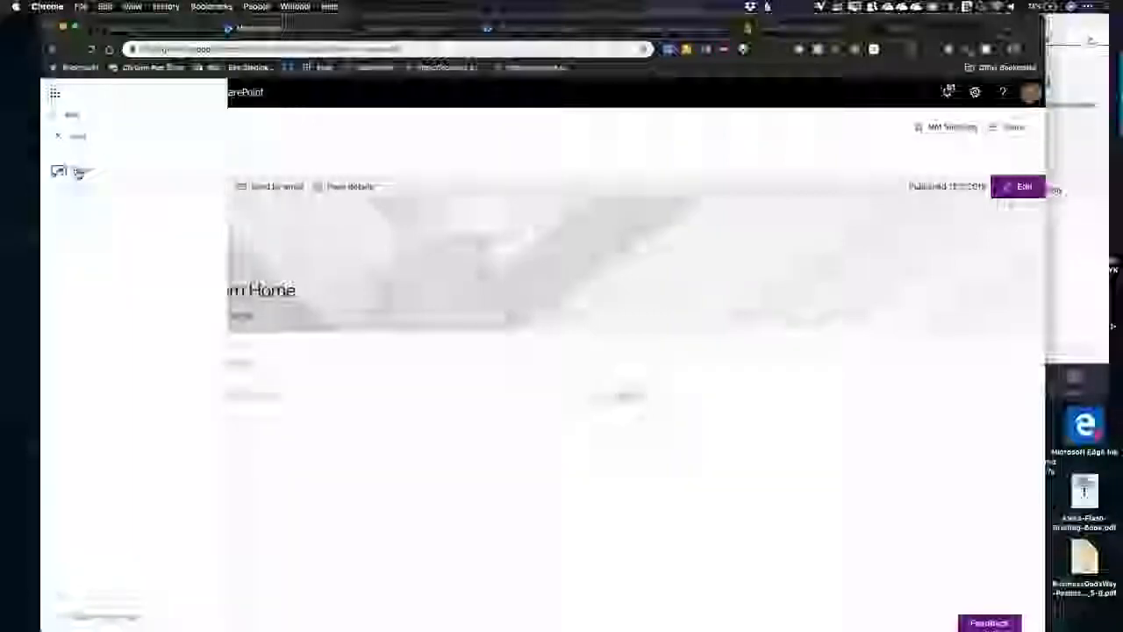
{"action": "left_click", "coordinate": [75, 172]}
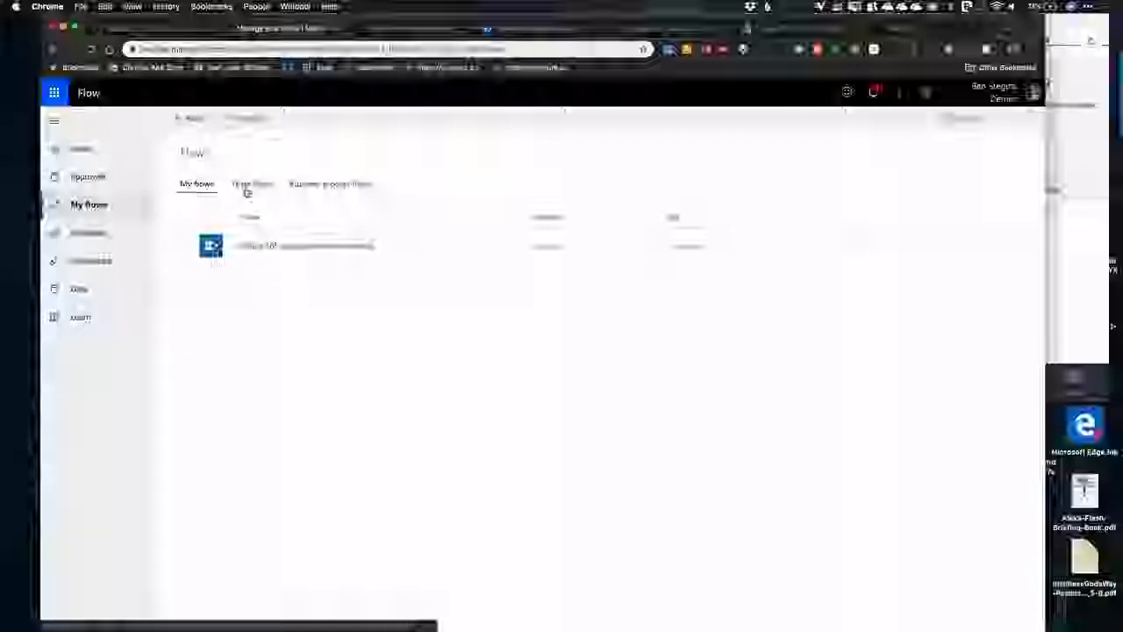
Step: Open the gallery of flow templates and look through the available templates sorted by popularity
{"action": "left_click", "coordinate": [190, 117]}
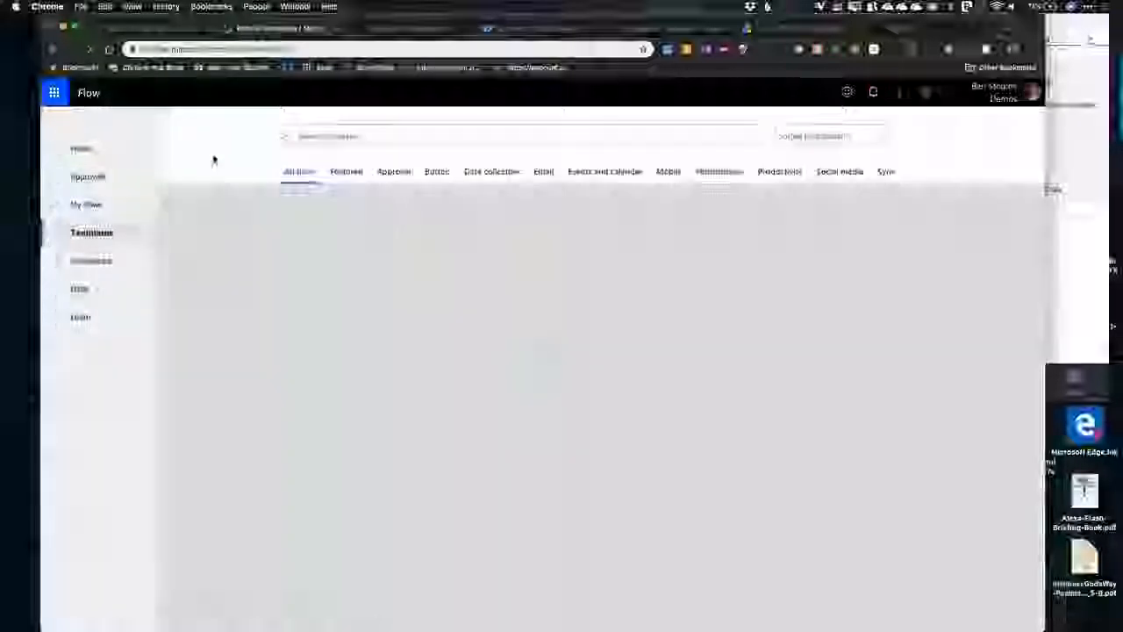
{"action": "scroll", "coordinate": [491, 270], "scroll_direction": "down", "scroll_amount": 15}
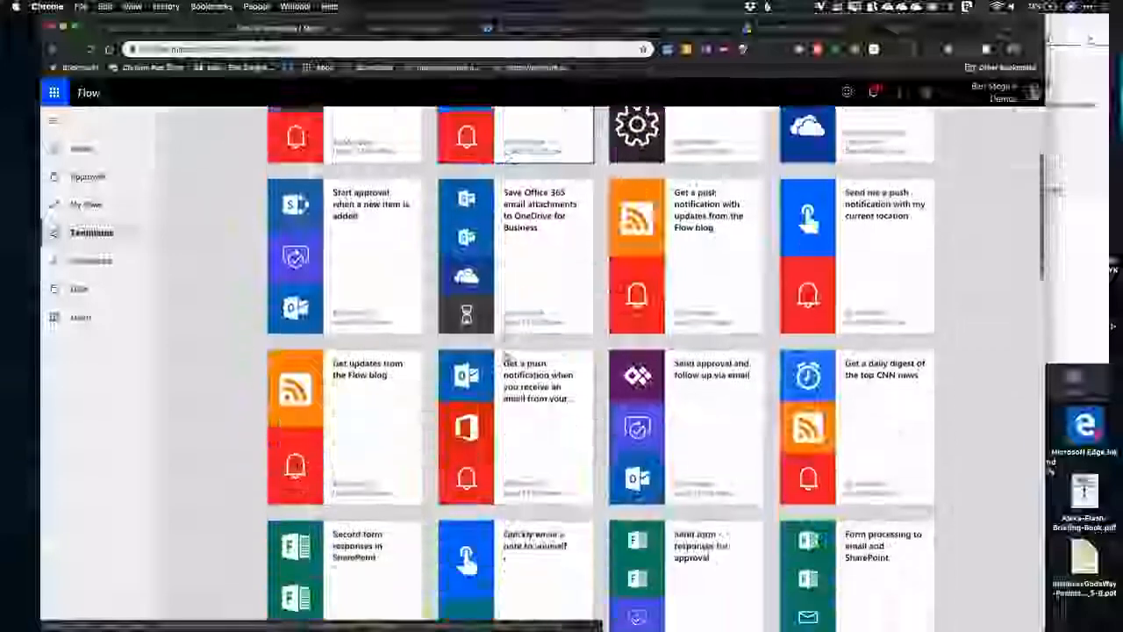
{"action": "scroll", "coordinate": [506, 357], "scroll_direction": "down", "scroll_amount": 2}
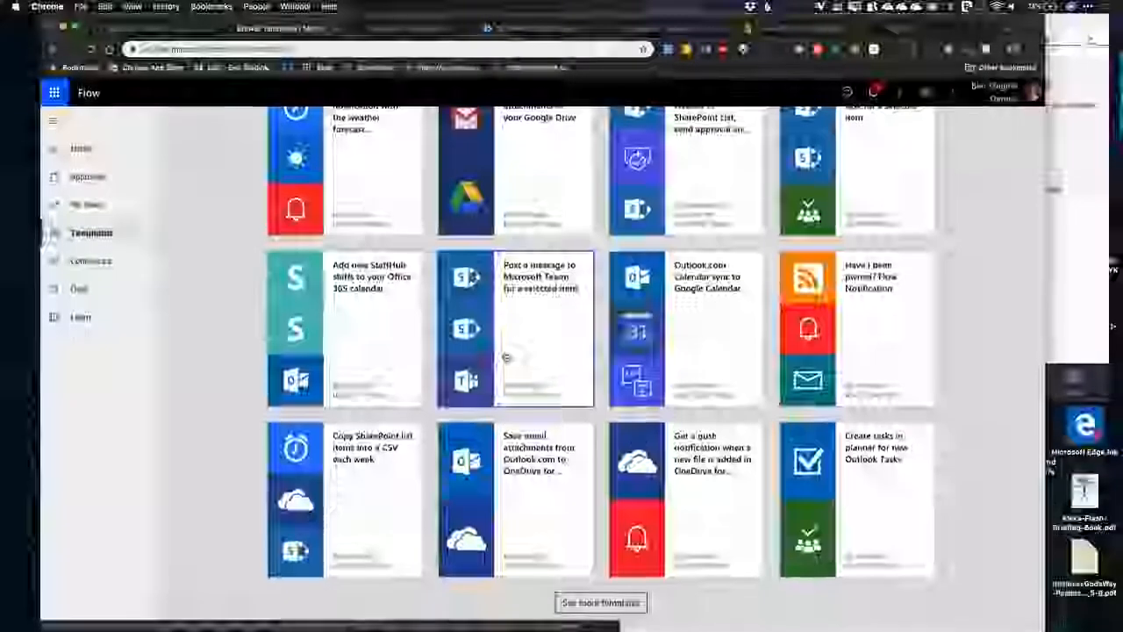
{"action": "scroll", "coordinate": [505, 357], "scroll_direction": "up", "scroll_amount": 15}
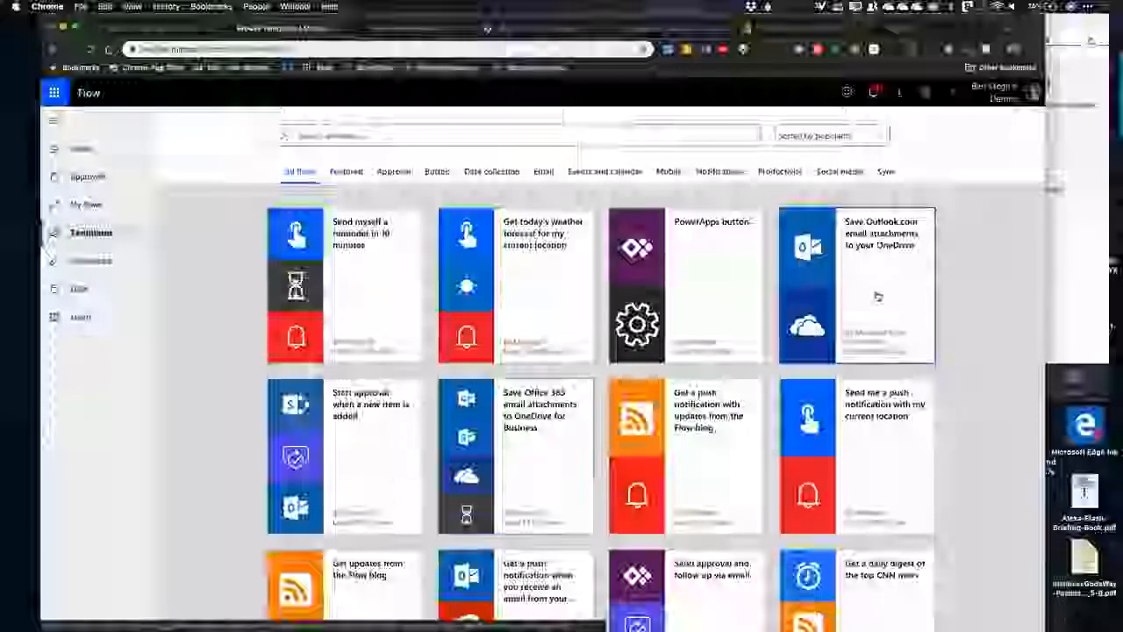
{"action": "scroll", "coordinate": [388, 497], "scroll_direction": "down", "scroll_amount": 5}
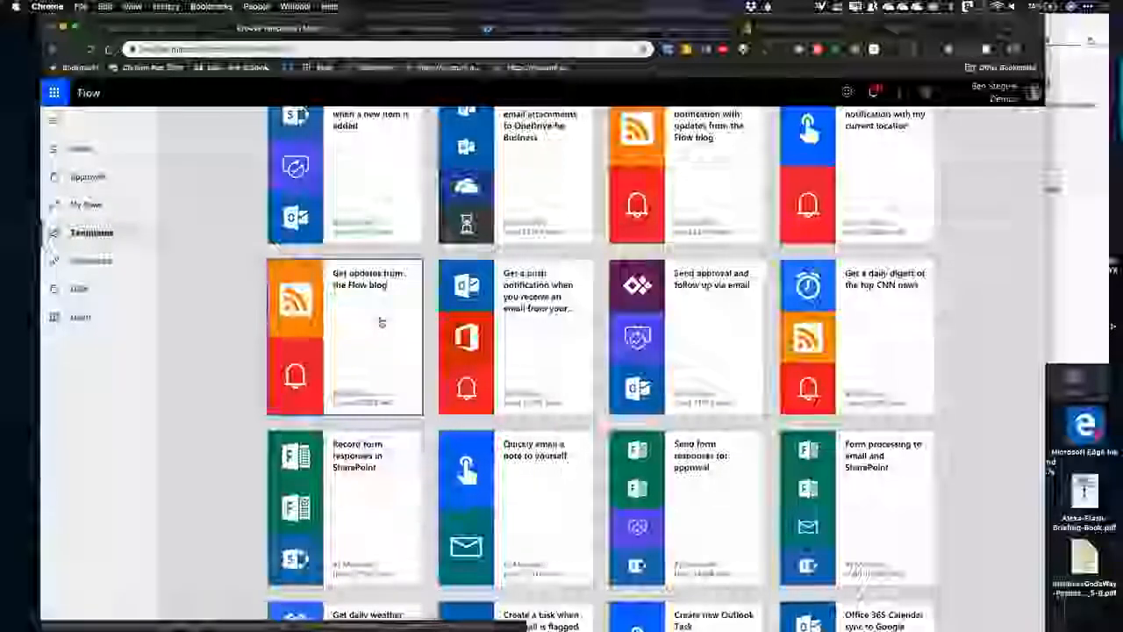
{"action": "scroll", "coordinate": [381, 322], "scroll_direction": "up", "scroll_amount": 5}
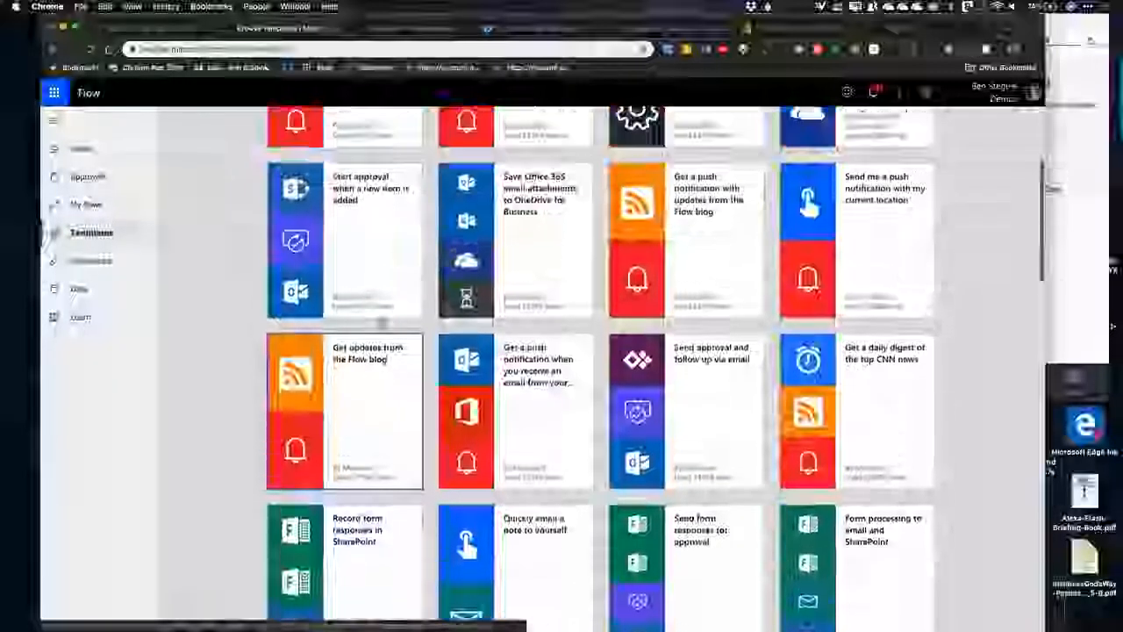
Step: Search the templates for "twitter" and open "Save tweets that include a specific hashtag to a SharePoint list"
{"action": "left_click", "coordinate": [337, 132]}
{"action": "type", "text": "yam"}
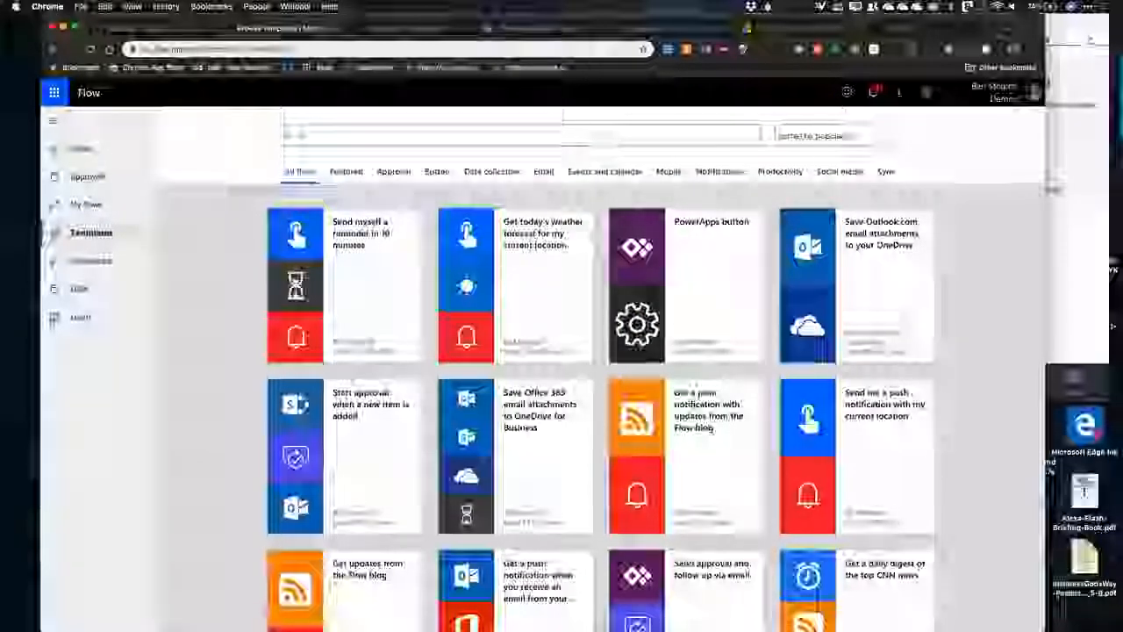
{"action": "type", "text": "twitter"}
{"action": "key", "text": "Return"}
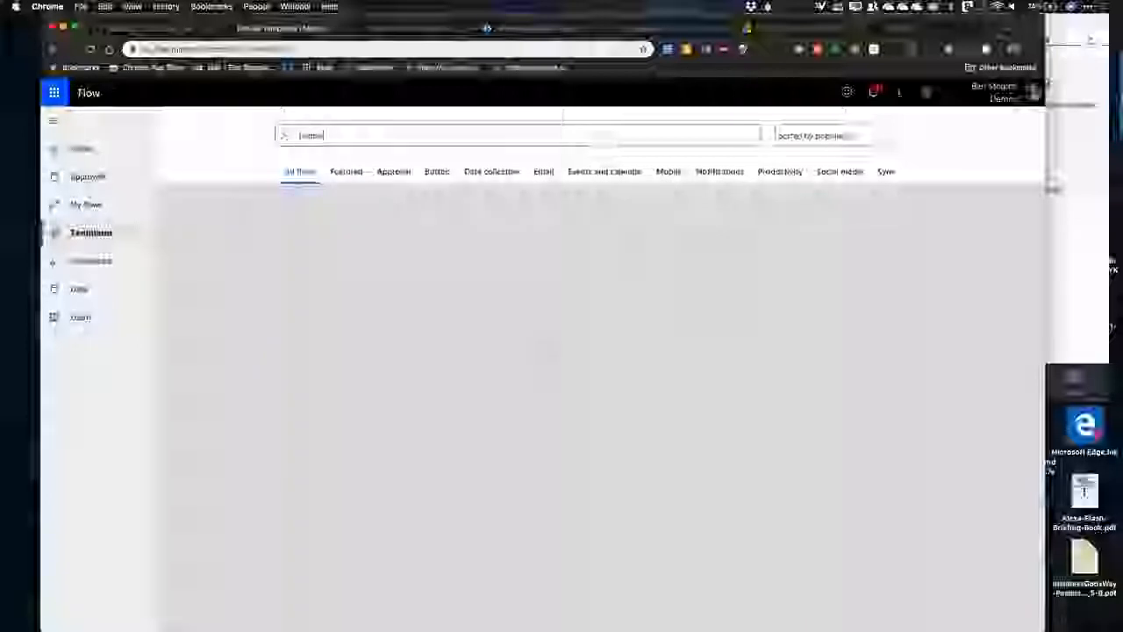
{"action": "left_click", "coordinate": [356, 301]}
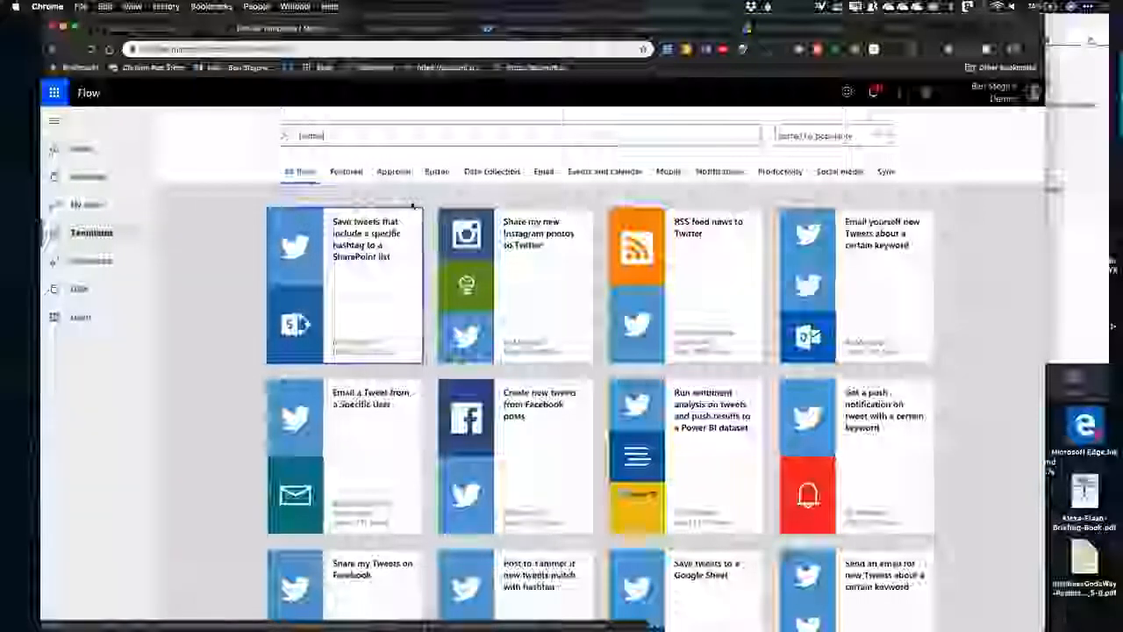
{"action": "left_click", "coordinate": [397, 318]}
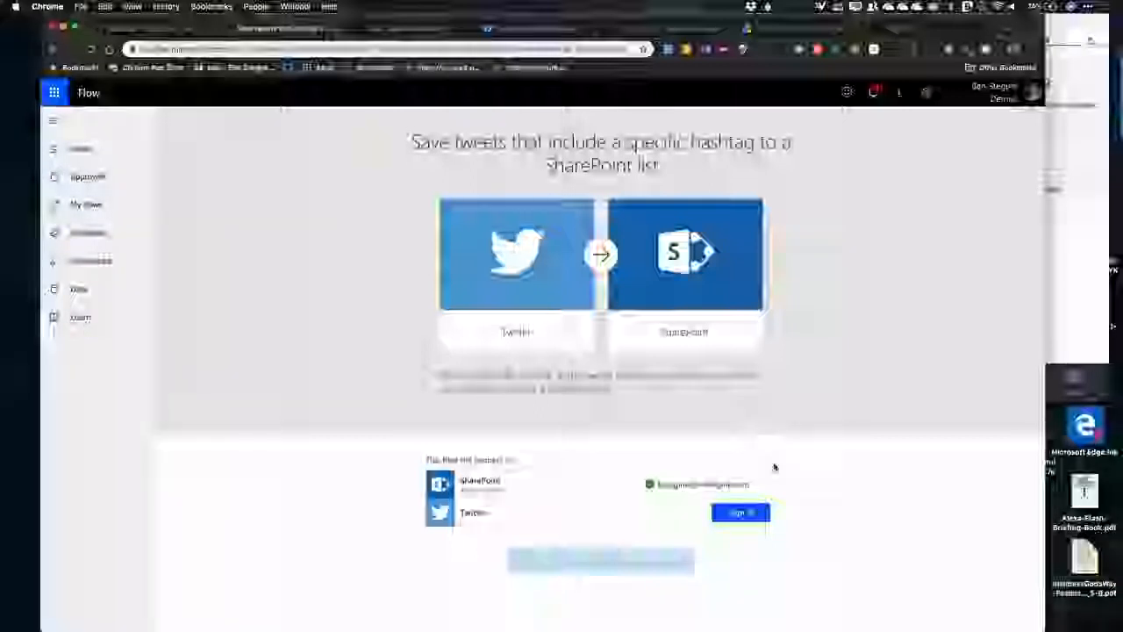
Step: Add a new SharePoint connection to the flow and enter the other account's e-mail in the Microsoft sign-in
{"action": "left_click", "coordinate": [762, 485]}
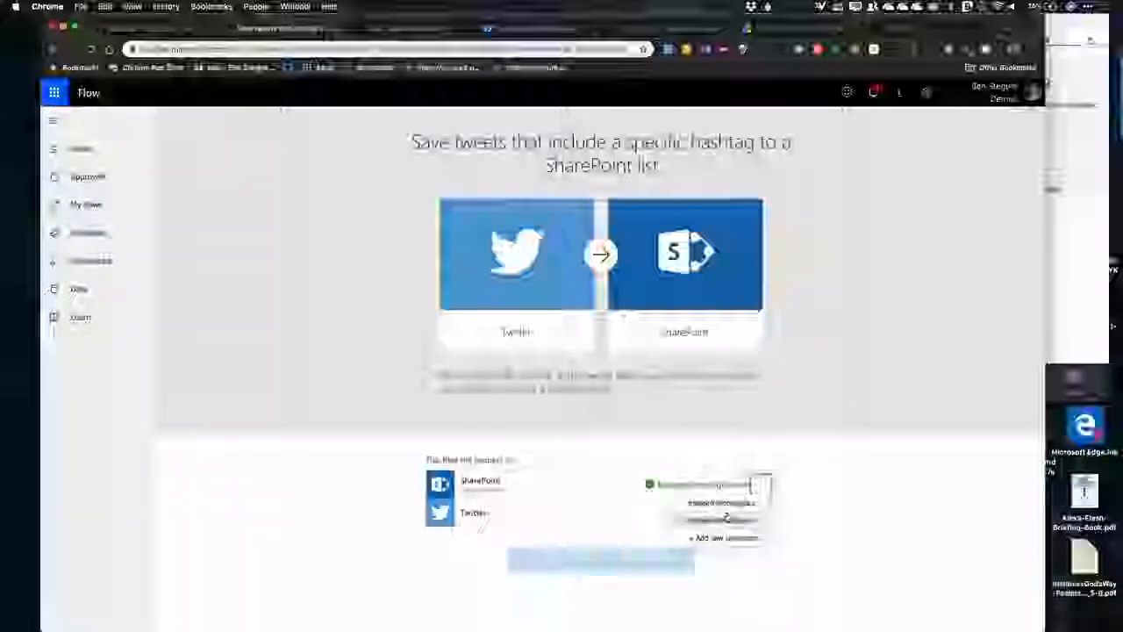
{"action": "left_click", "coordinate": [736, 539]}
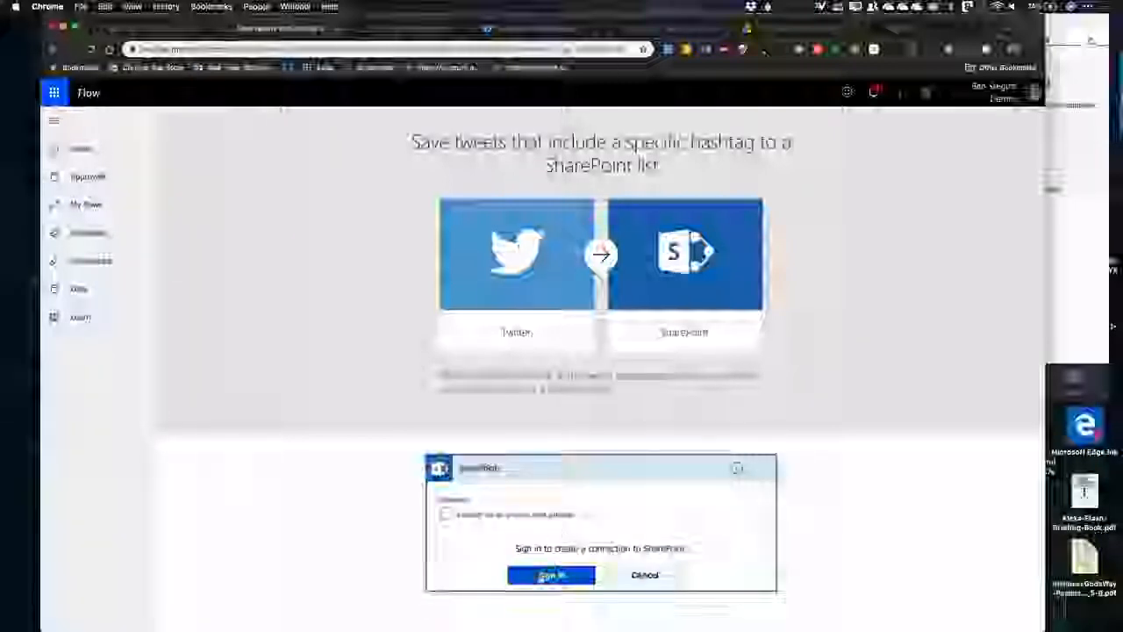
{"action": "left_click", "coordinate": [551, 576]}
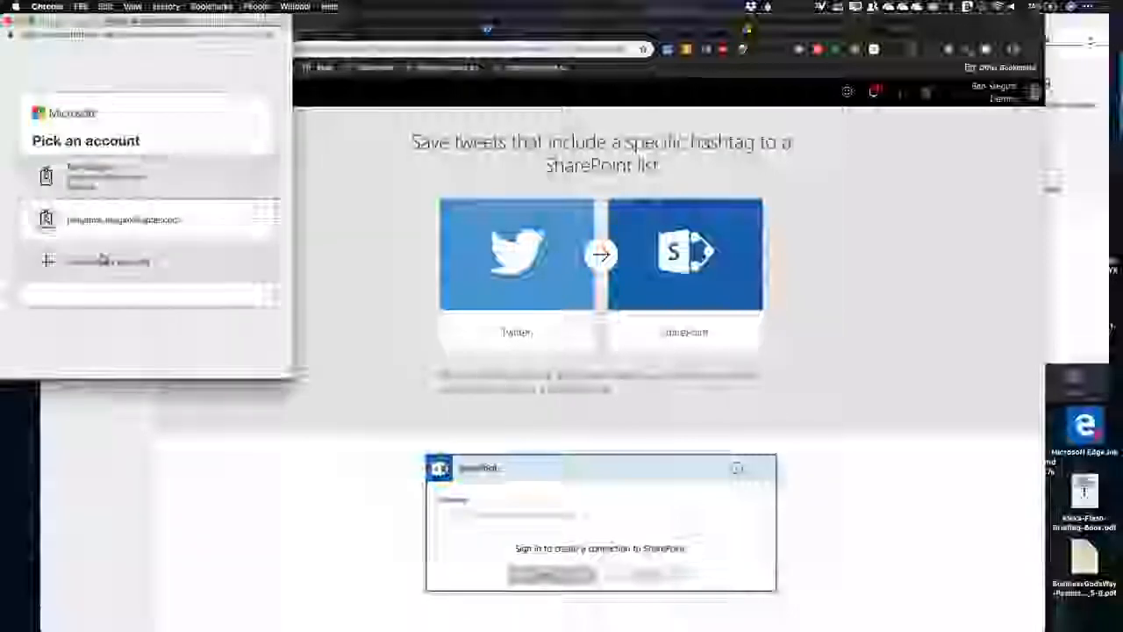
{"action": "left_click", "coordinate": [103, 259]}
{"action": "key", "text": "Return"}
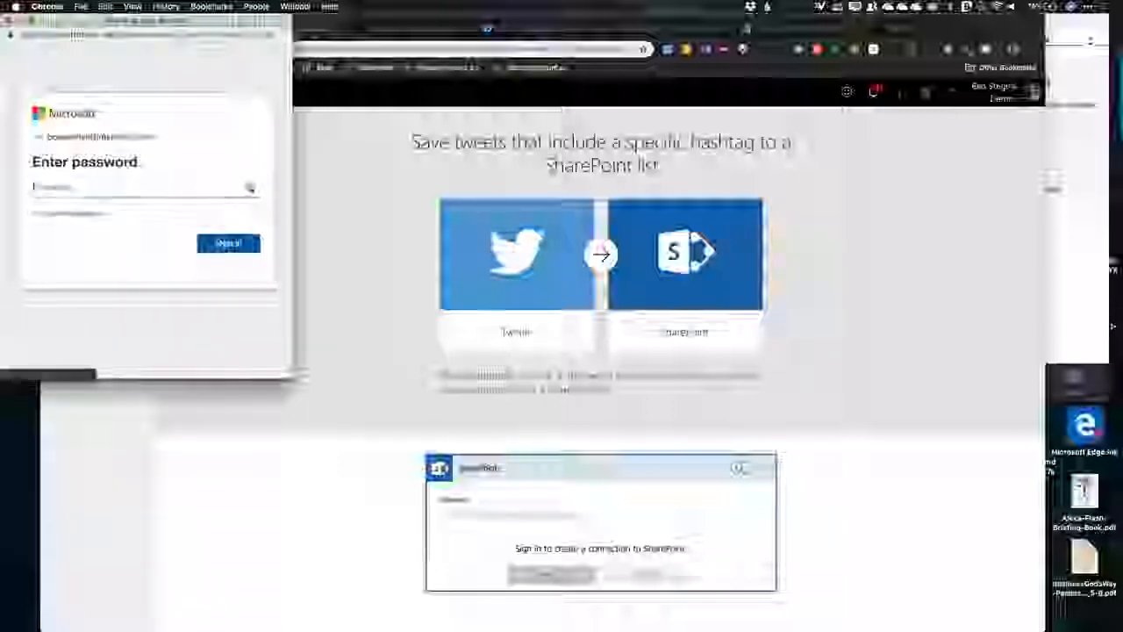
Step: Look up the Intelligink - PowerShell login in 1Password, enter the account password to sign in, and check the SharePoint connection list
{"action": "left_click", "coordinate": [719, 608]}
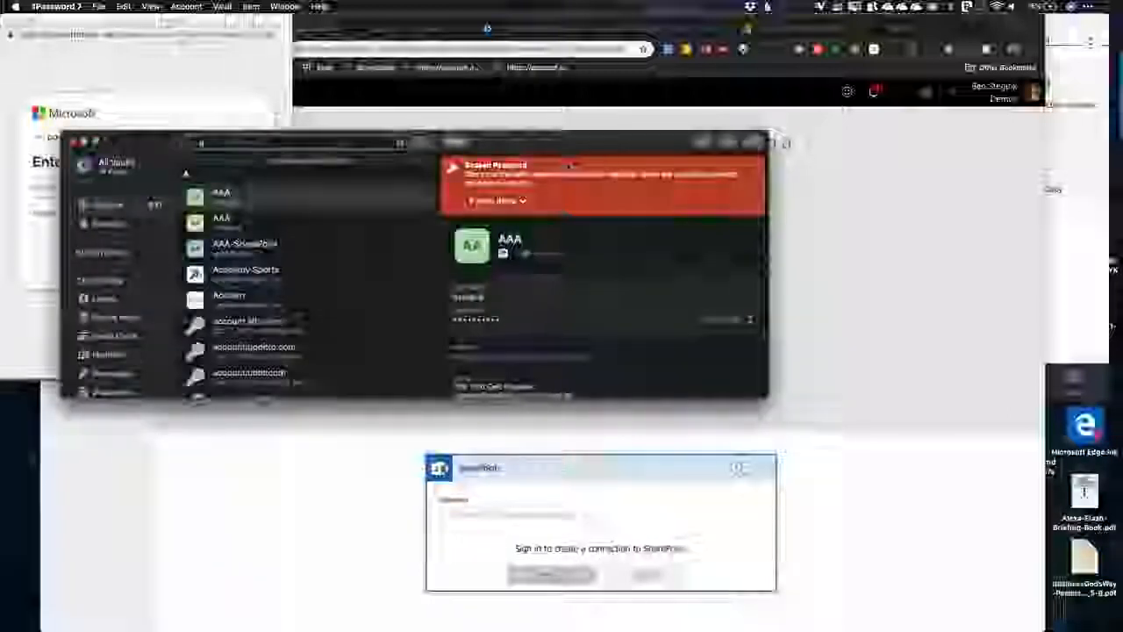
{"action": "type", "text": "powershell"}
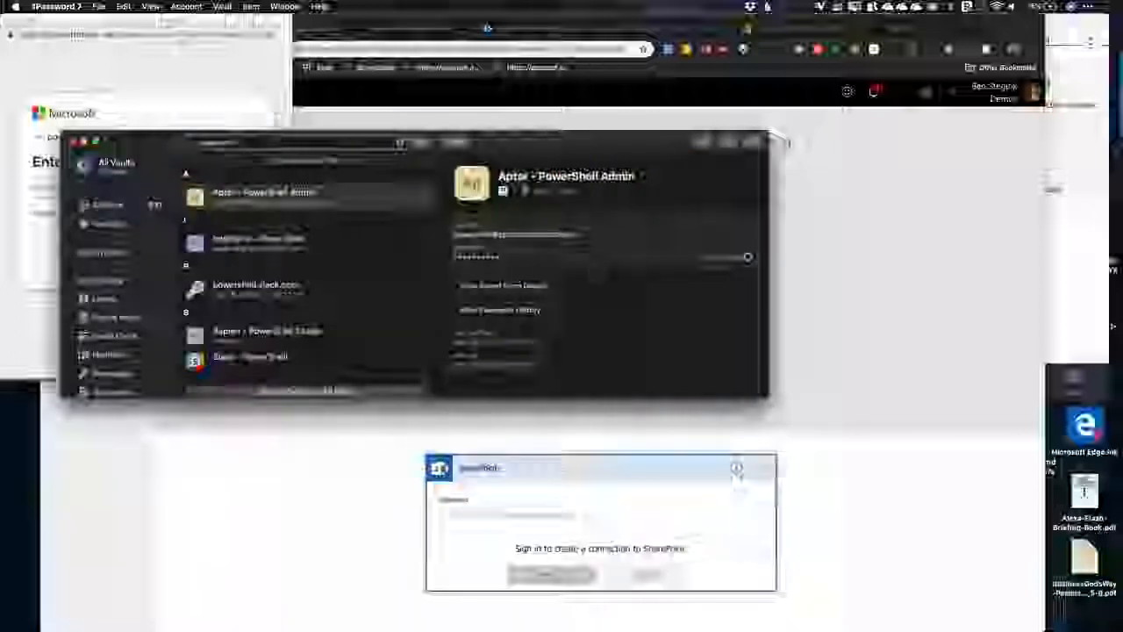
{"action": "left_click", "coordinate": [282, 255]}
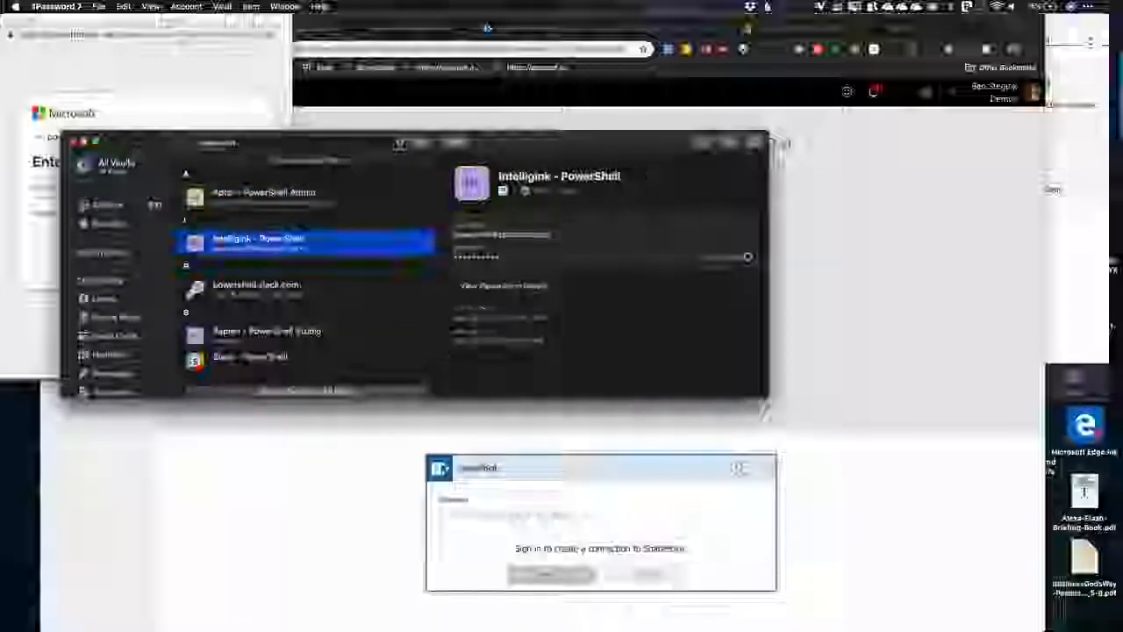
{"action": "left_click", "coordinate": [53, 307]}
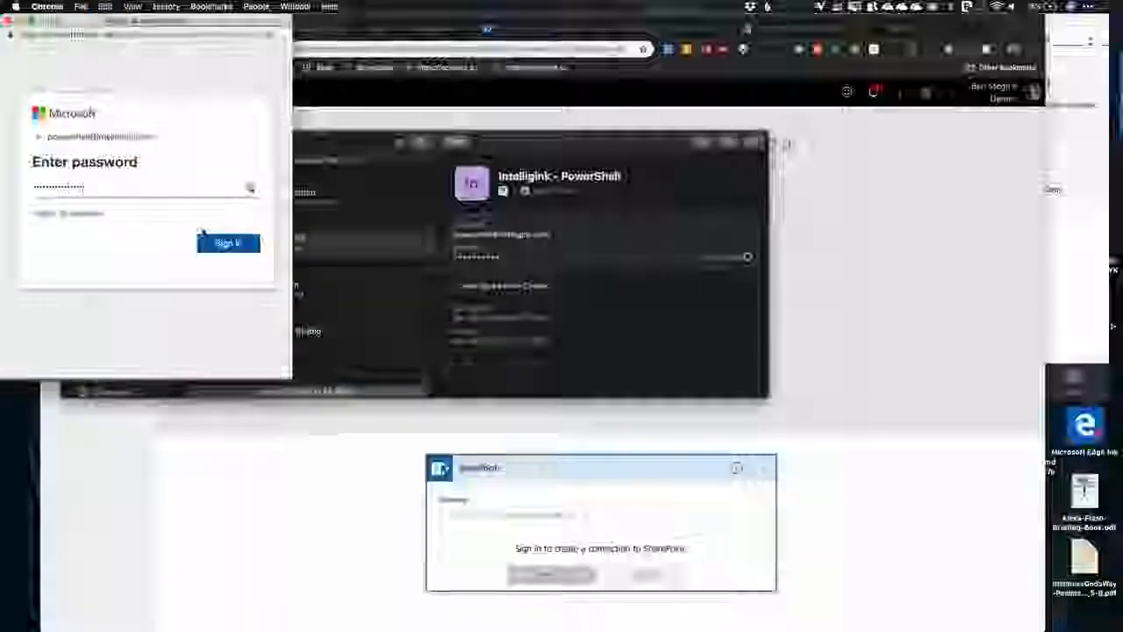
{"action": "left_click", "coordinate": [234, 244]}
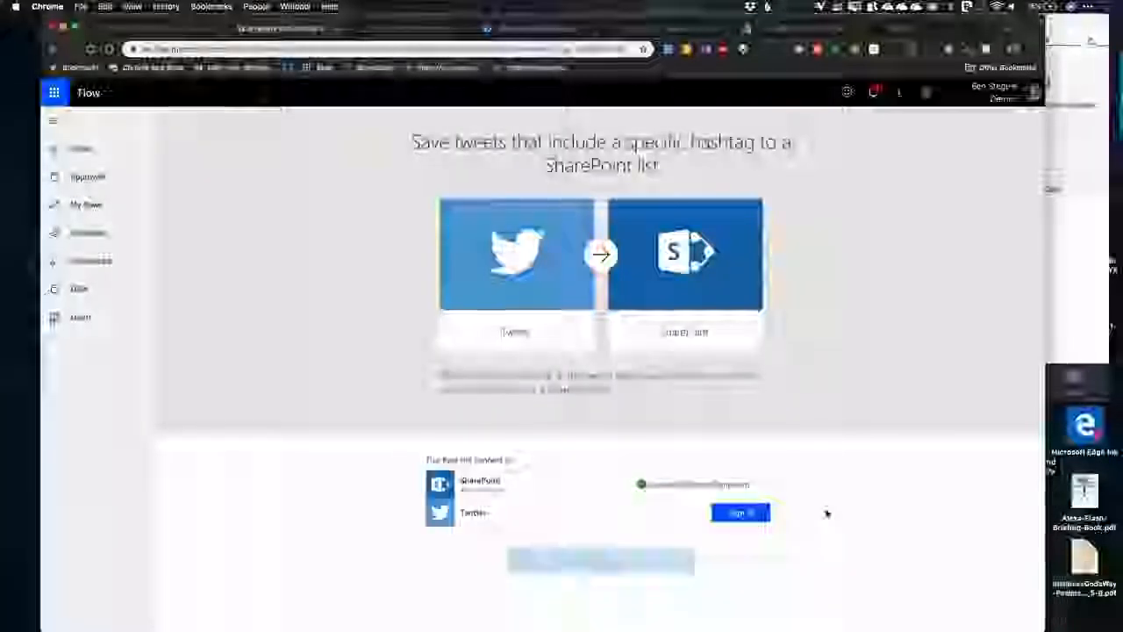
{"action": "left_click", "coordinate": [766, 486]}
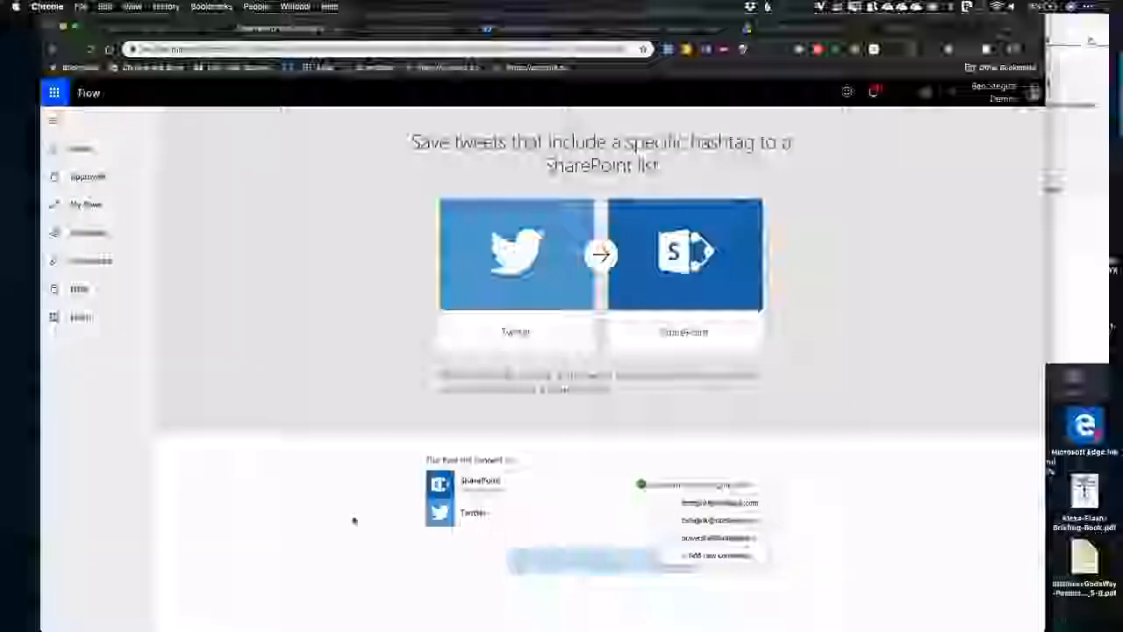
{"action": "left_click", "coordinate": [760, 486]}
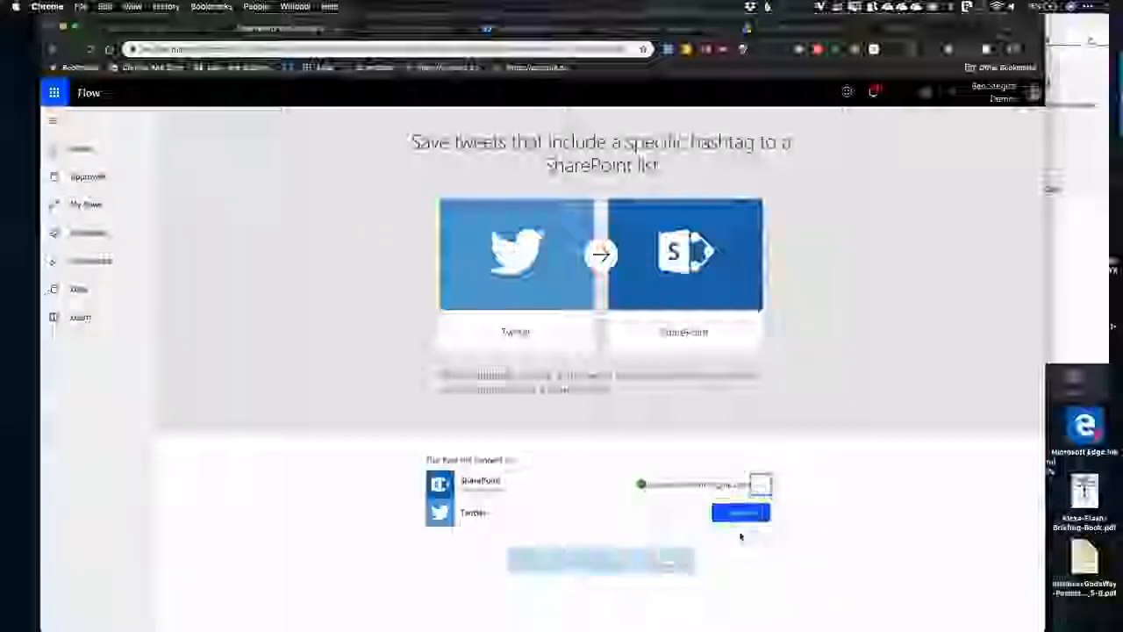
Step: Start the Twitter connection and enter the Twitter password to authorize Microsoft PowerApps and Flow
{"action": "left_click", "coordinate": [737, 513]}
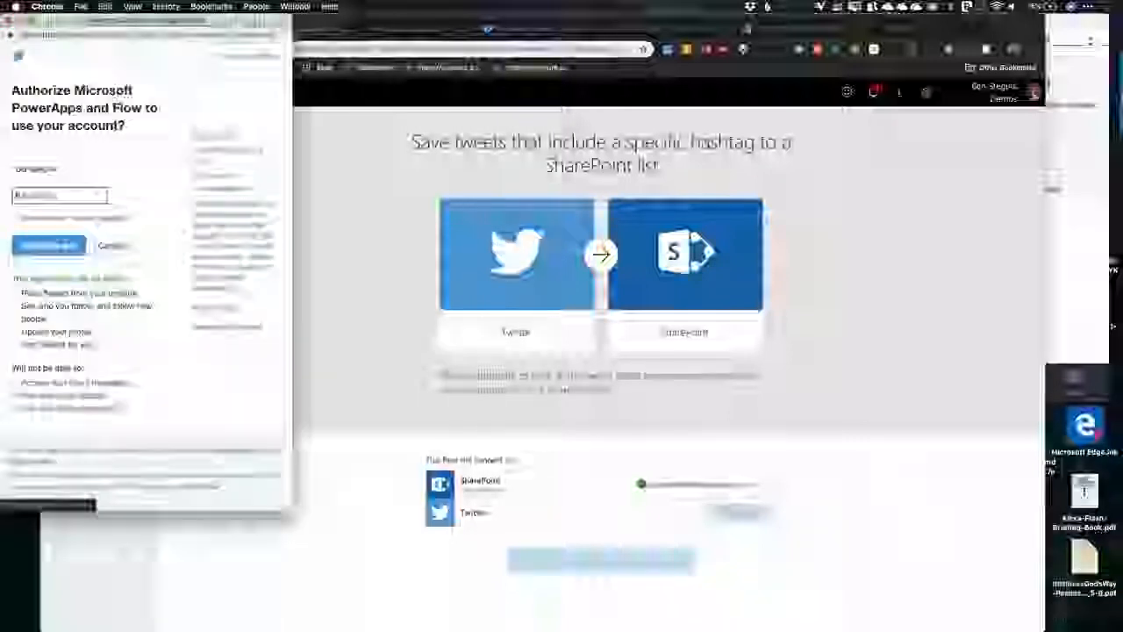
{"action": "type", "text": "•••"}
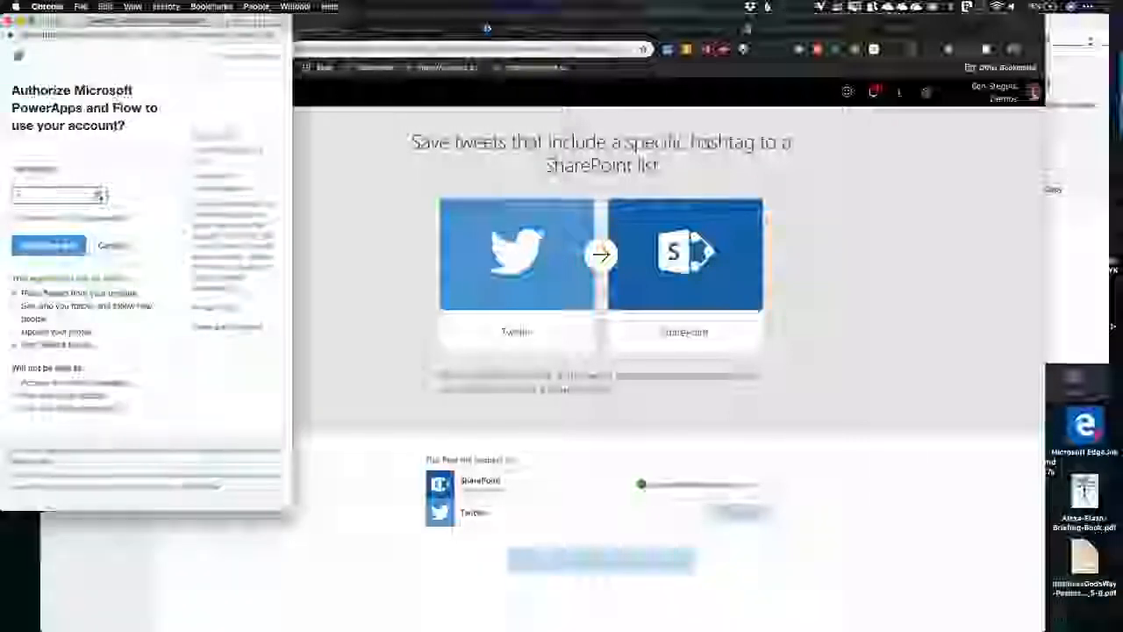
{"action": "type", "text": "••••••"}
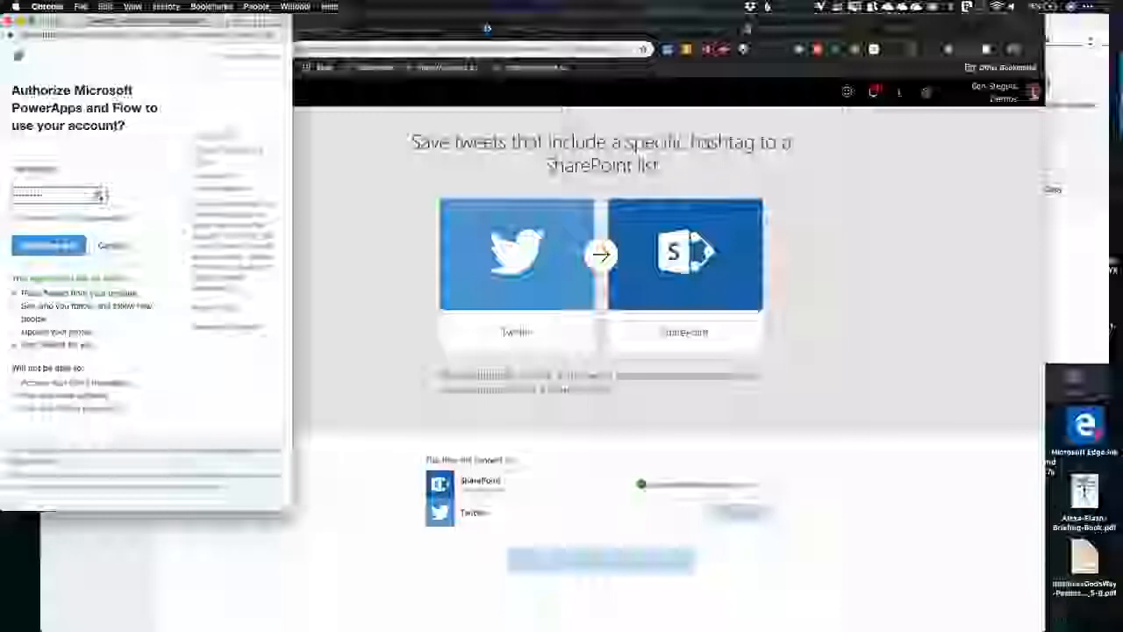
{"action": "key", "text": "Return"}
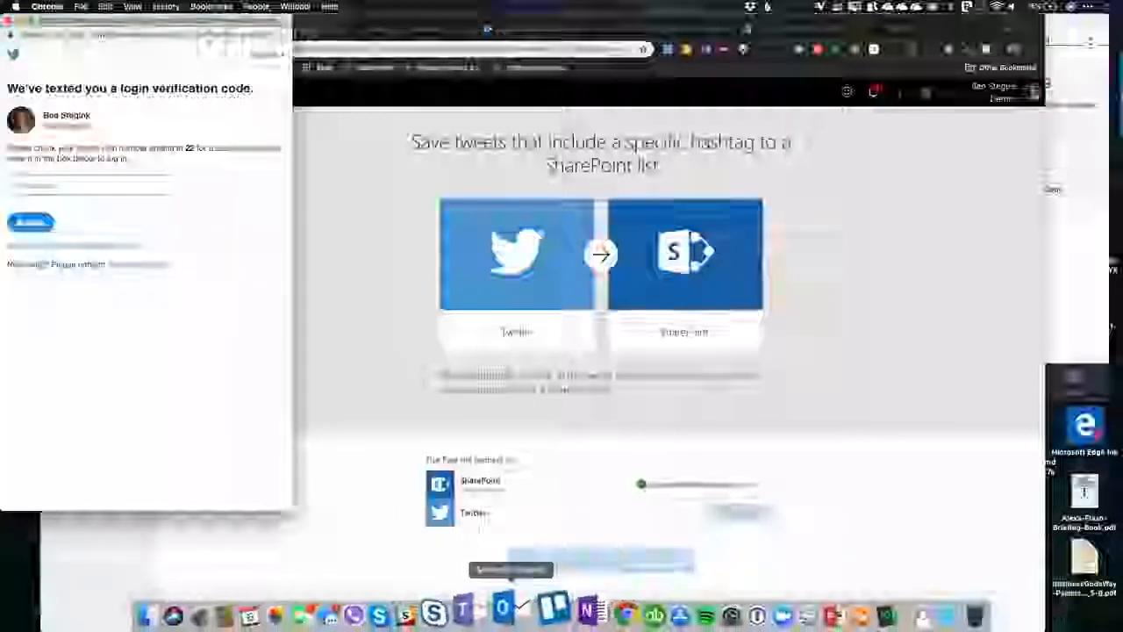
Step: Switch to Messages and look up the latest Twitter login code in the conversation with the login texts
{"action": "left_click", "coordinate": [365, 609]}
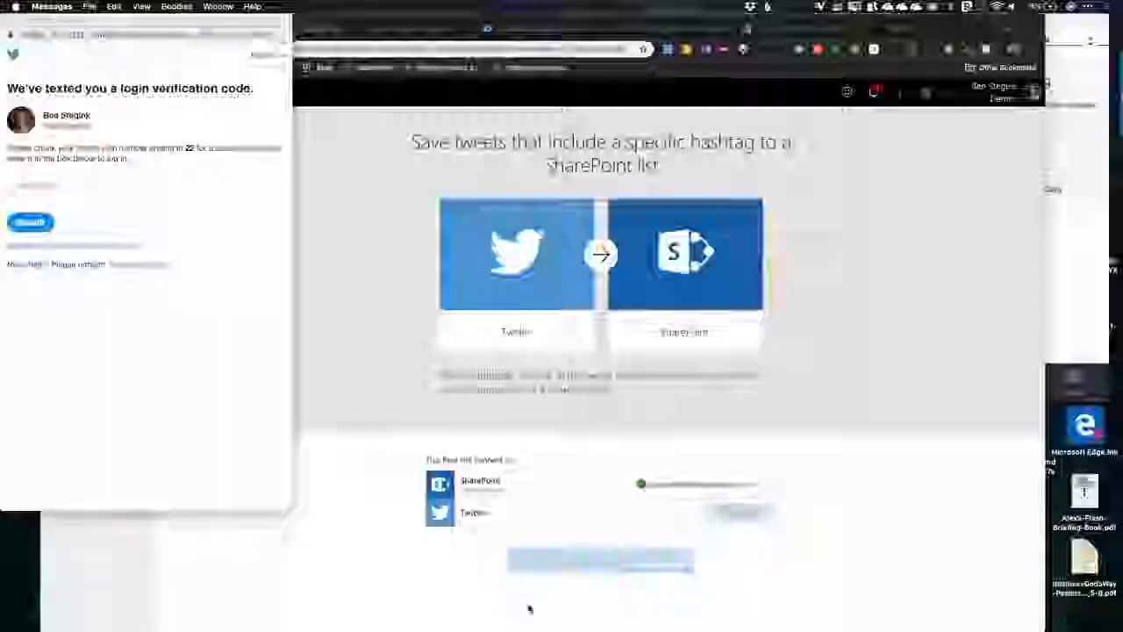
{"action": "left_click", "coordinate": [727, 607]}
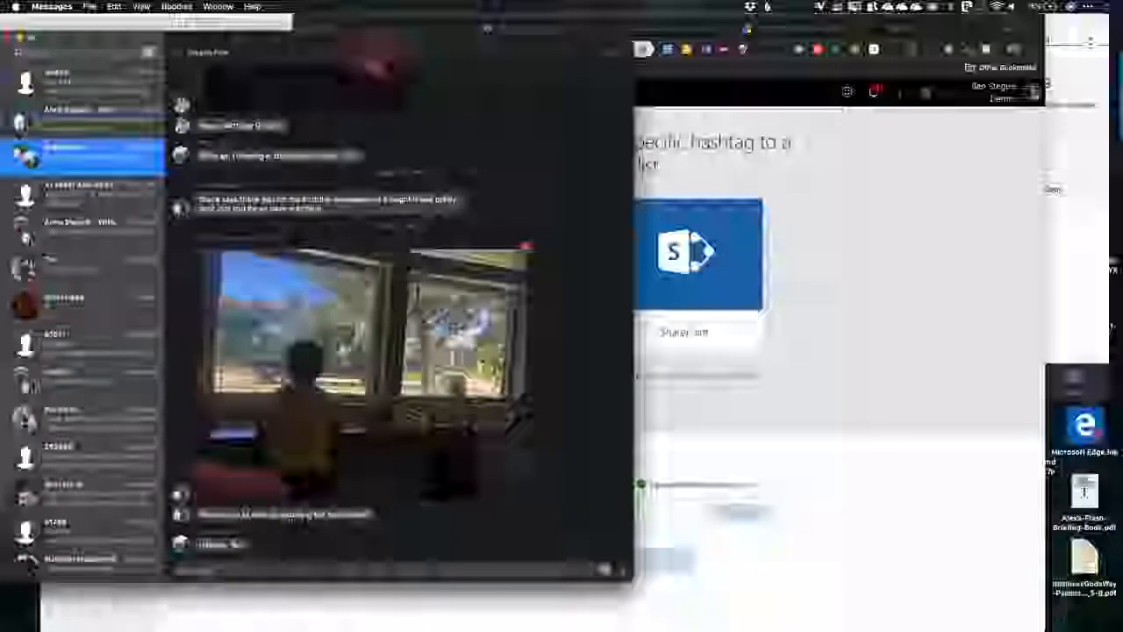
{"action": "left_click", "coordinate": [75, 89]}
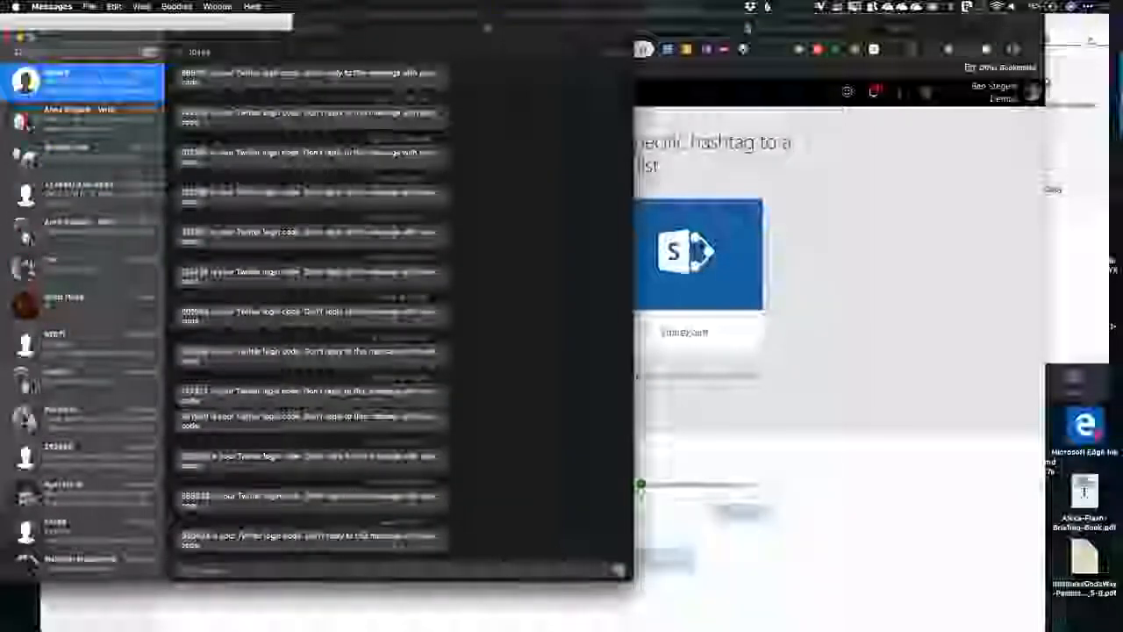
{"action": "left_click", "coordinate": [691, 501]}
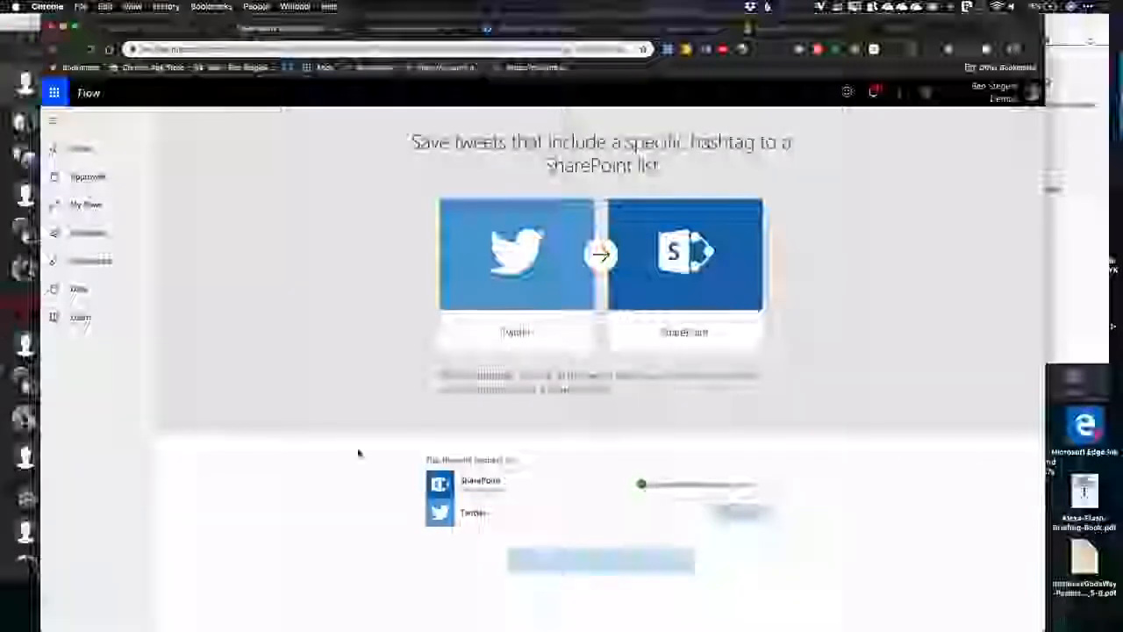
Step: Return to the Twitter sign-in window in Chrome, submit the login verification code and authorize Microsoft PowerApps and Flow
{"action": "left_click", "coordinate": [295, 6]}
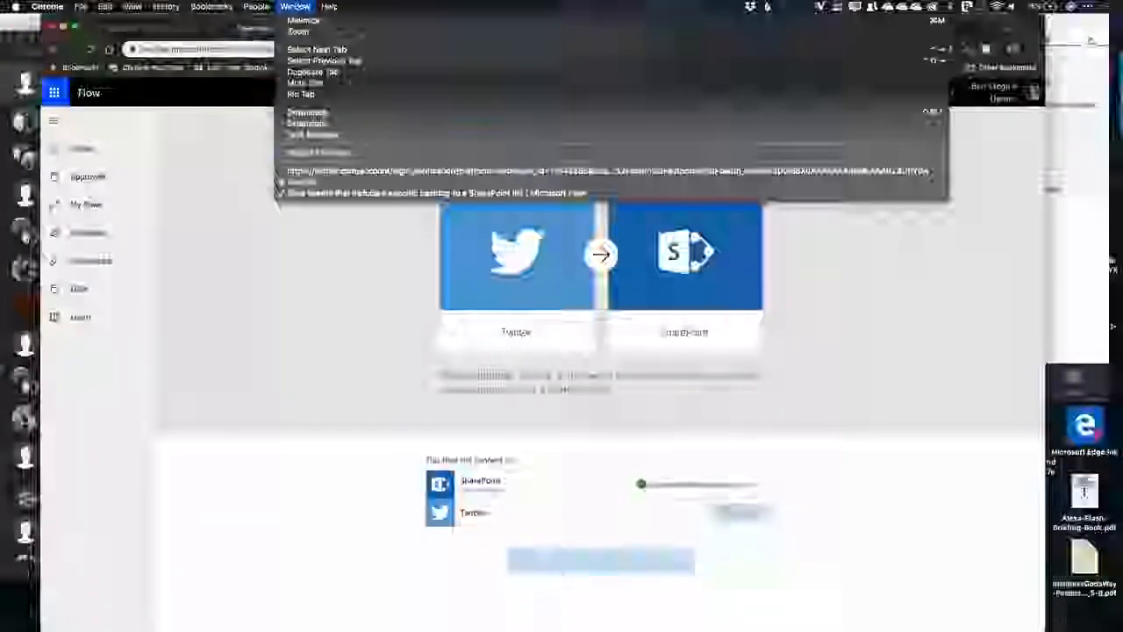
{"action": "left_click", "coordinate": [327, 193]}
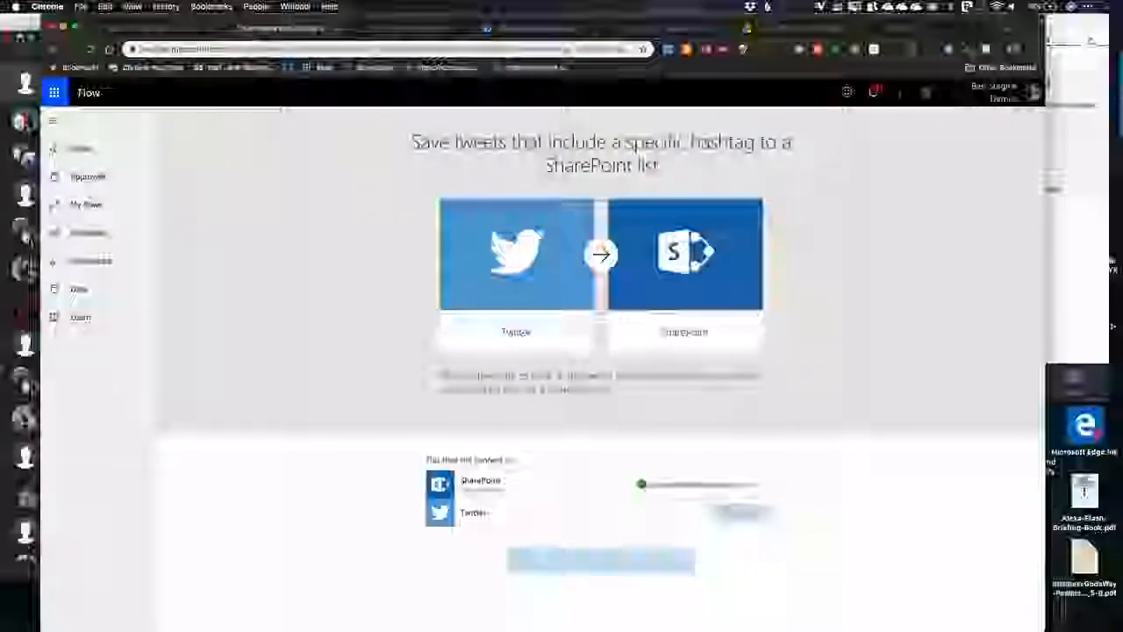
{"action": "left_click", "coordinate": [10, 43]}
{"action": "left_click", "coordinate": [35, 333]}
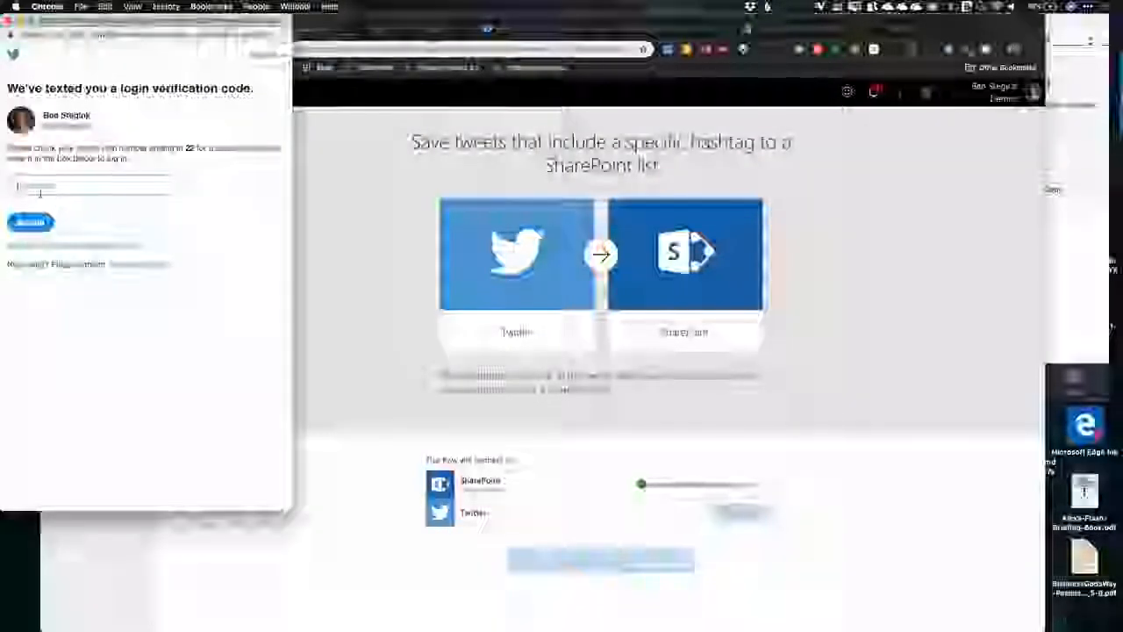
{"action": "left_click", "coordinate": [30, 222]}
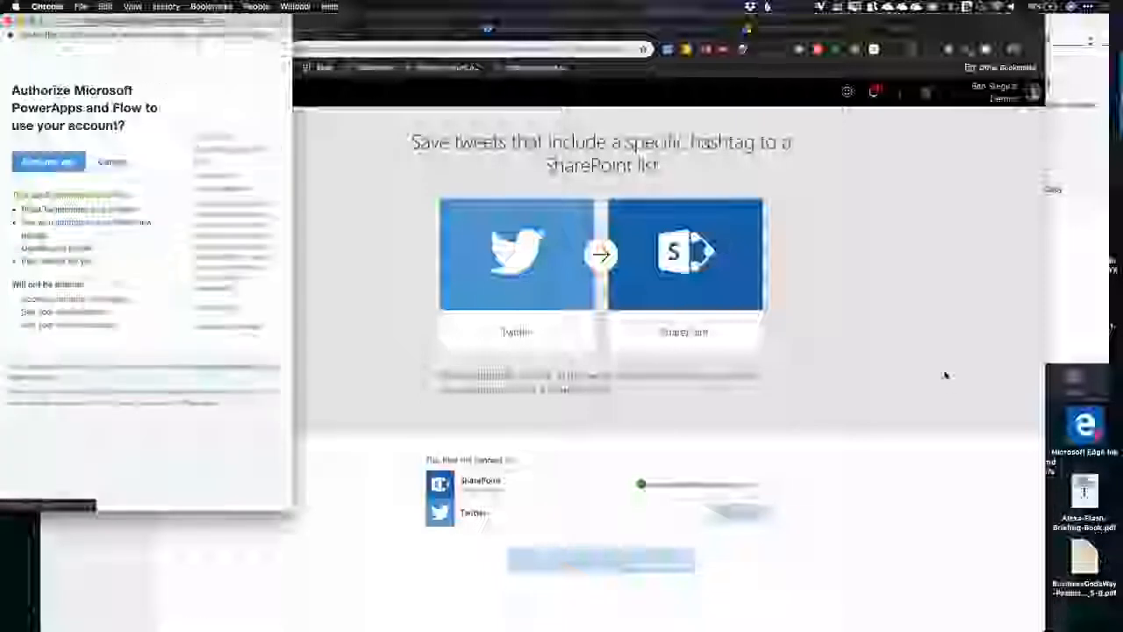
{"action": "left_click", "coordinate": [40, 170]}
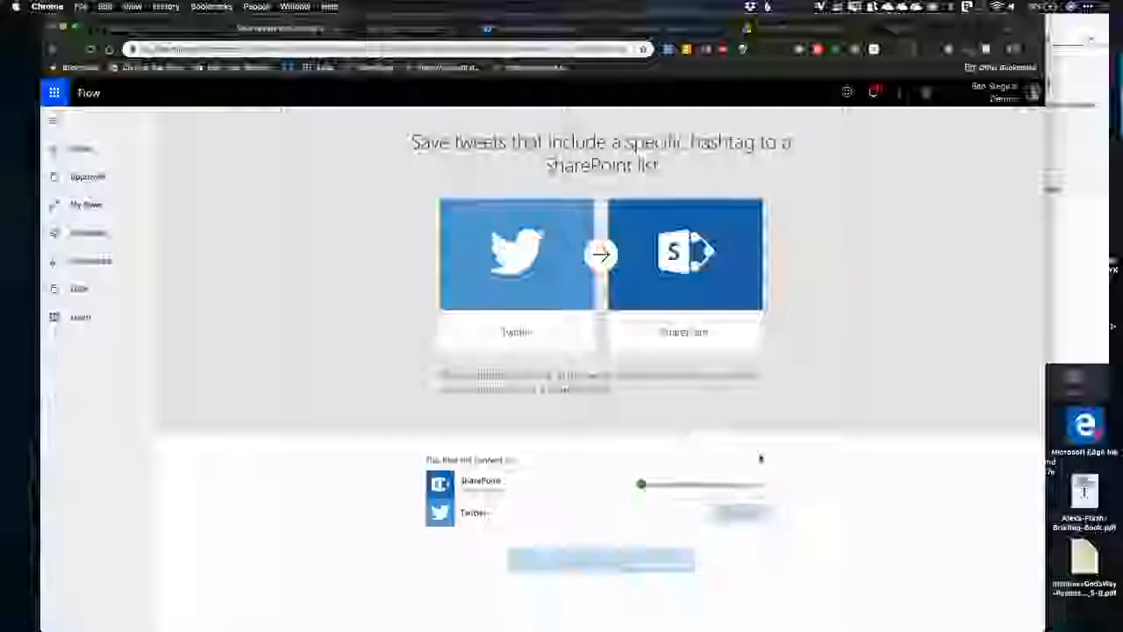
Step: Continue from the template to the flow editor and set the tweet trigger's search text to #Live360
{"action": "left_click", "coordinate": [601, 559]}
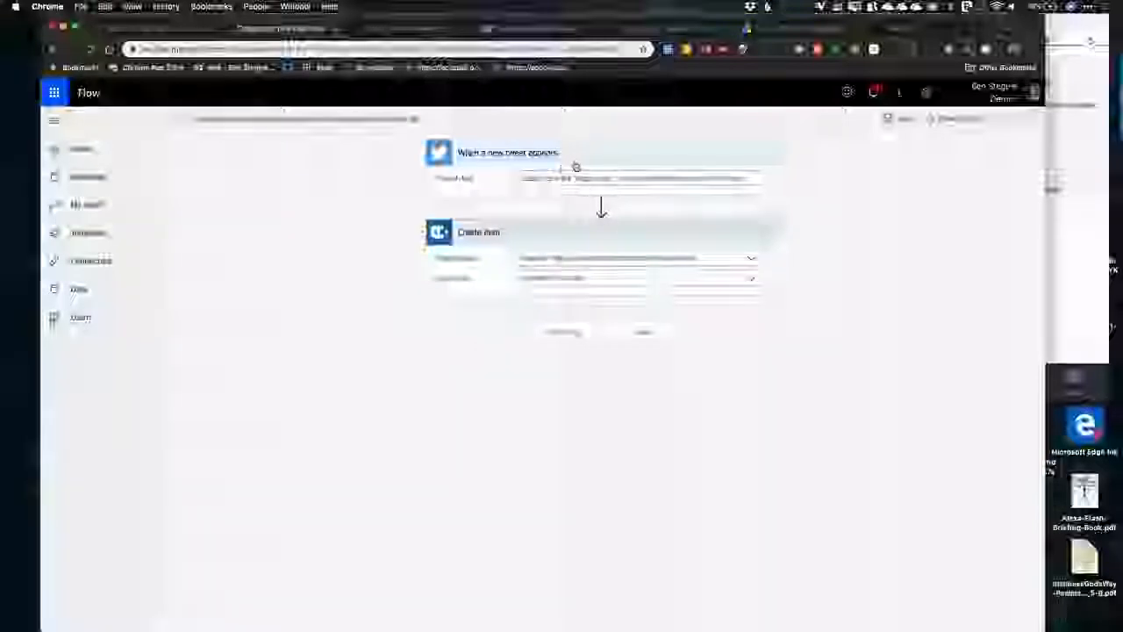
{"action": "left_click", "coordinate": [594, 177]}
{"action": "key", "text": "super+a"}
{"action": "type", "text": "#Office"}
{"action": "left_click", "coordinate": [495, 412]}
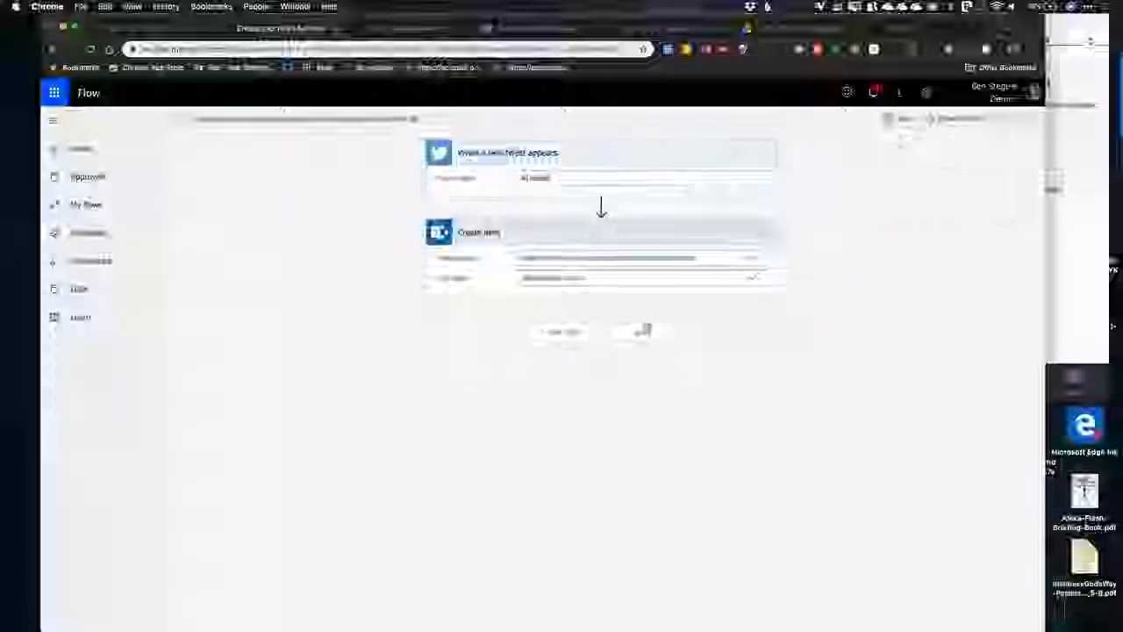
{"action": "left_click", "coordinate": [759, 260]}
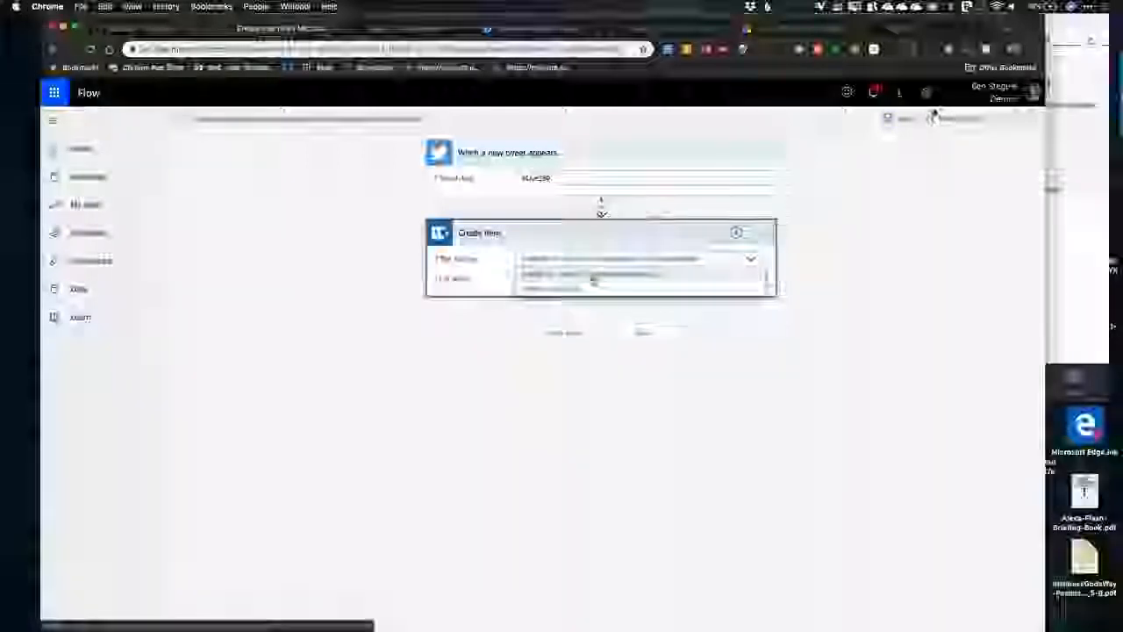
{"action": "left_click", "coordinate": [802, 272]}
{"action": "left_click", "coordinate": [752, 259]}
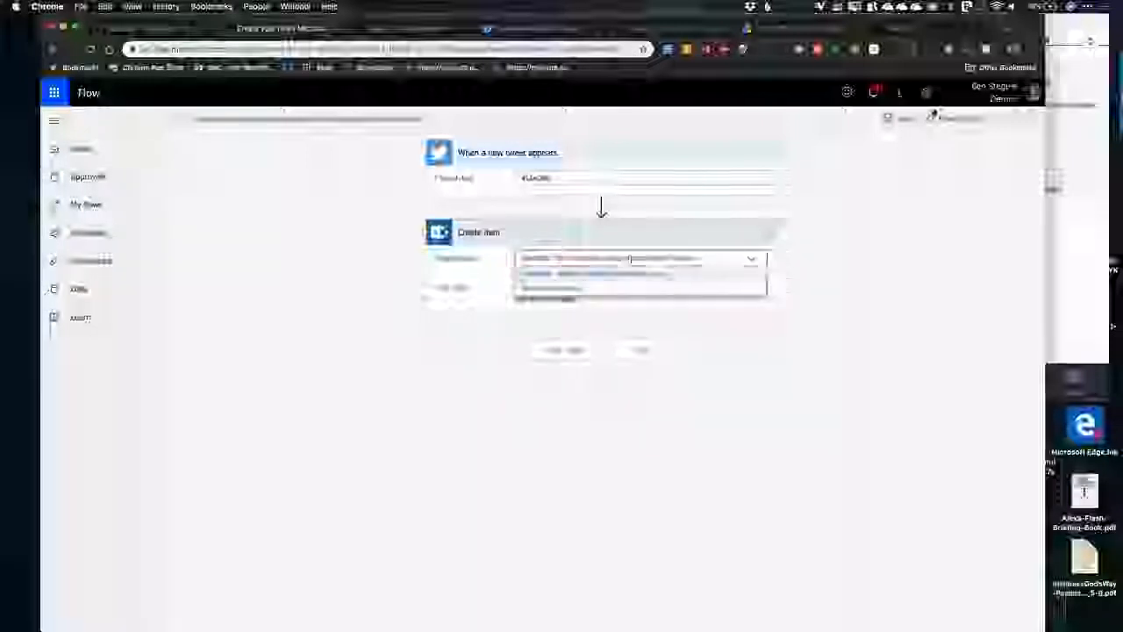
{"action": "left_click", "coordinate": [592, 276]}
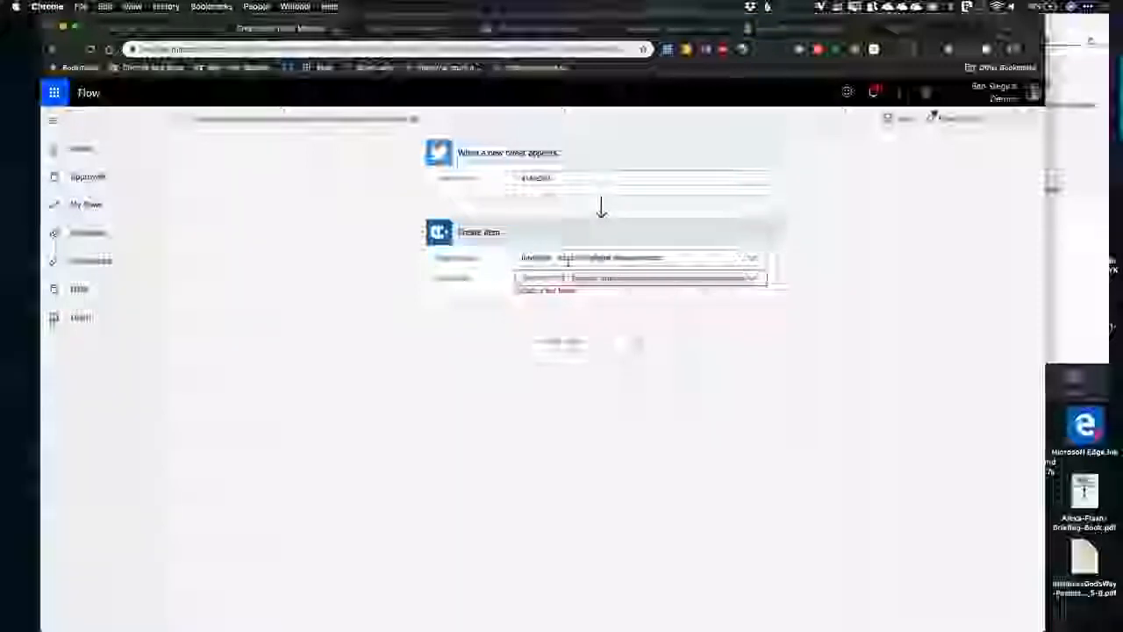
{"action": "left_click", "coordinate": [751, 259]}
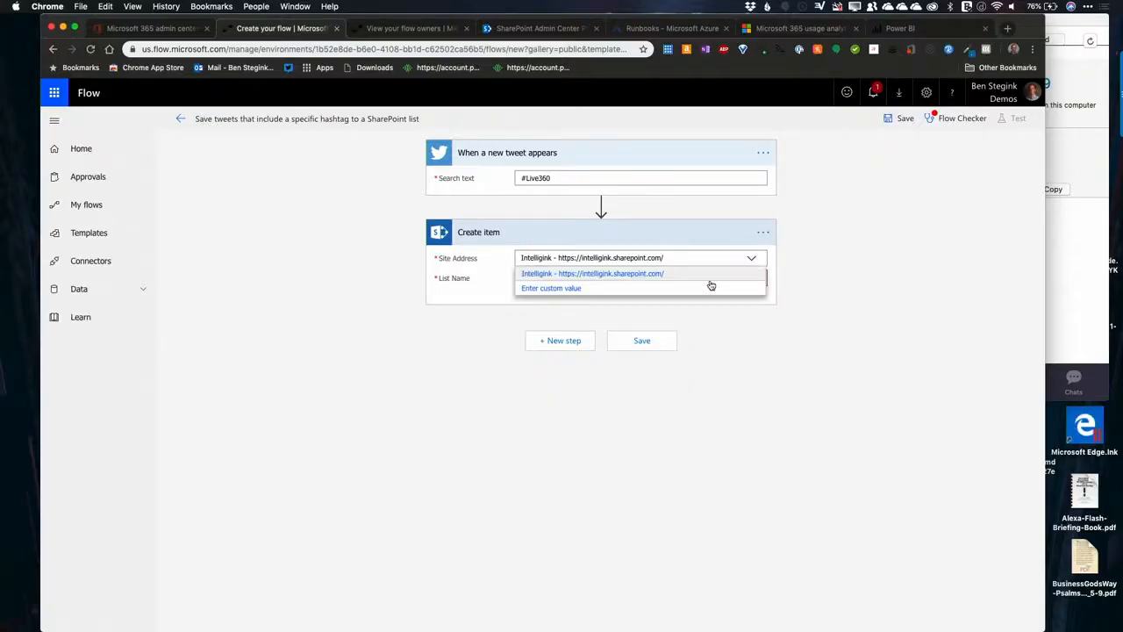
{"action": "left_click", "coordinate": [599, 290]}
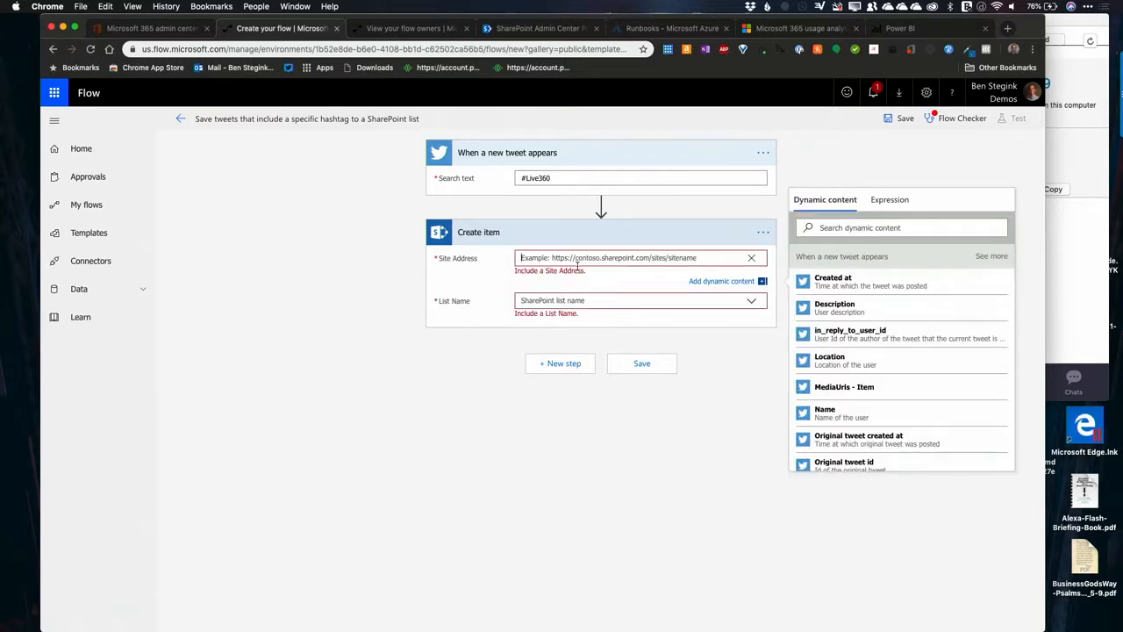
{"action": "left_click", "coordinate": [751, 258]}
{"action": "left_click", "coordinate": [639, 273]}
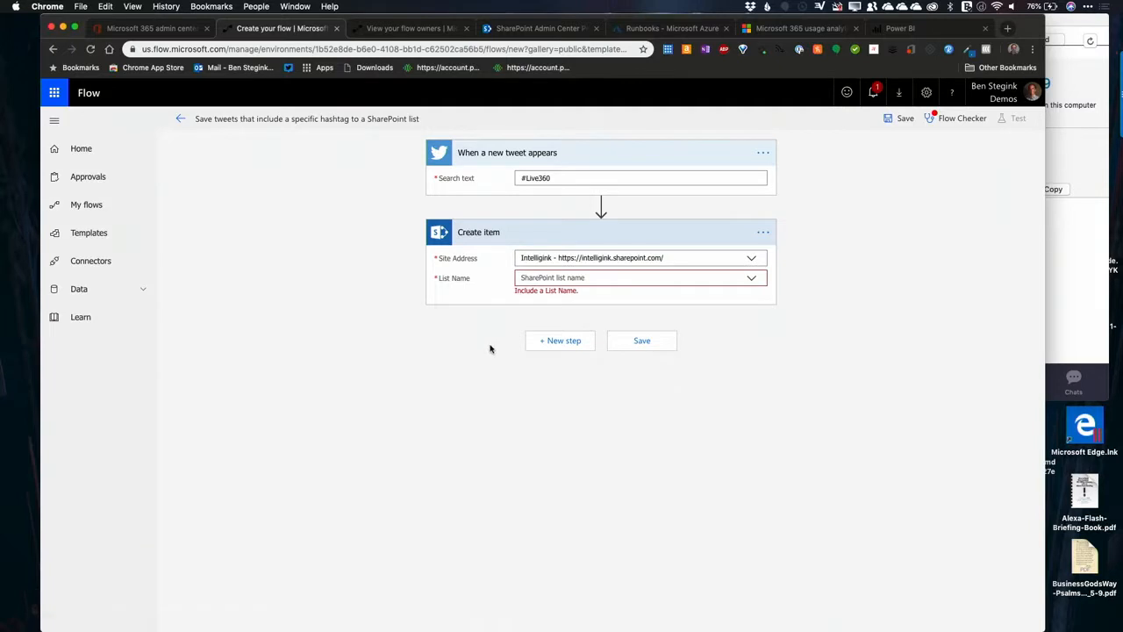
Step: Choose My Servers as the SharePoint list for the Create item action
{"action": "left_click", "coordinate": [751, 278]}
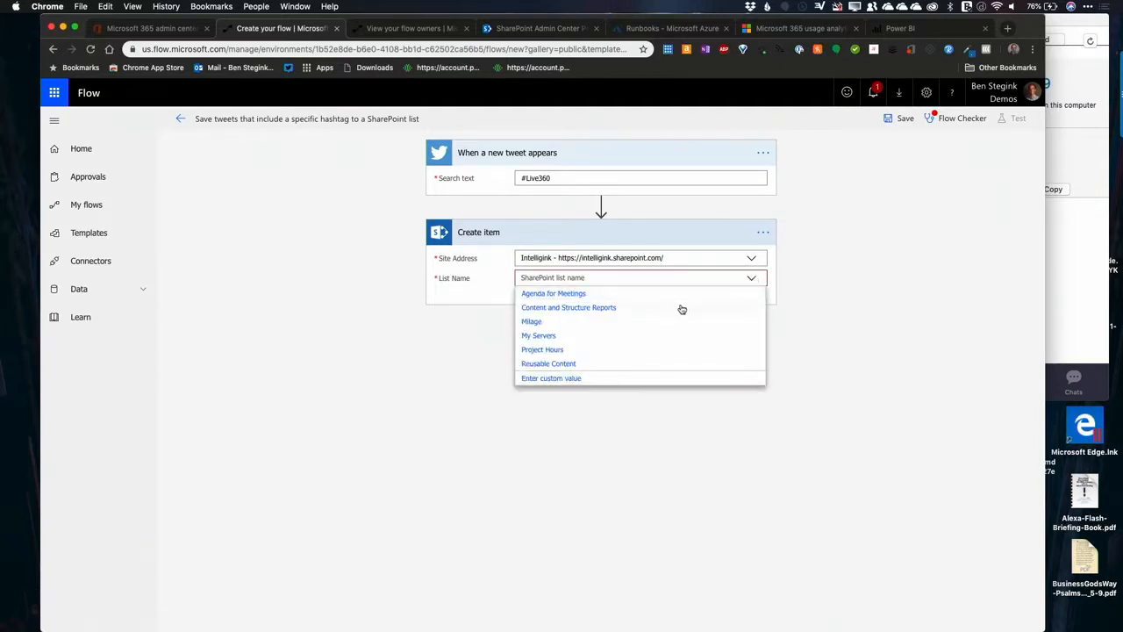
{"action": "scroll", "coordinate": [637, 355], "scroll_direction": "down", "scroll_amount": 1}
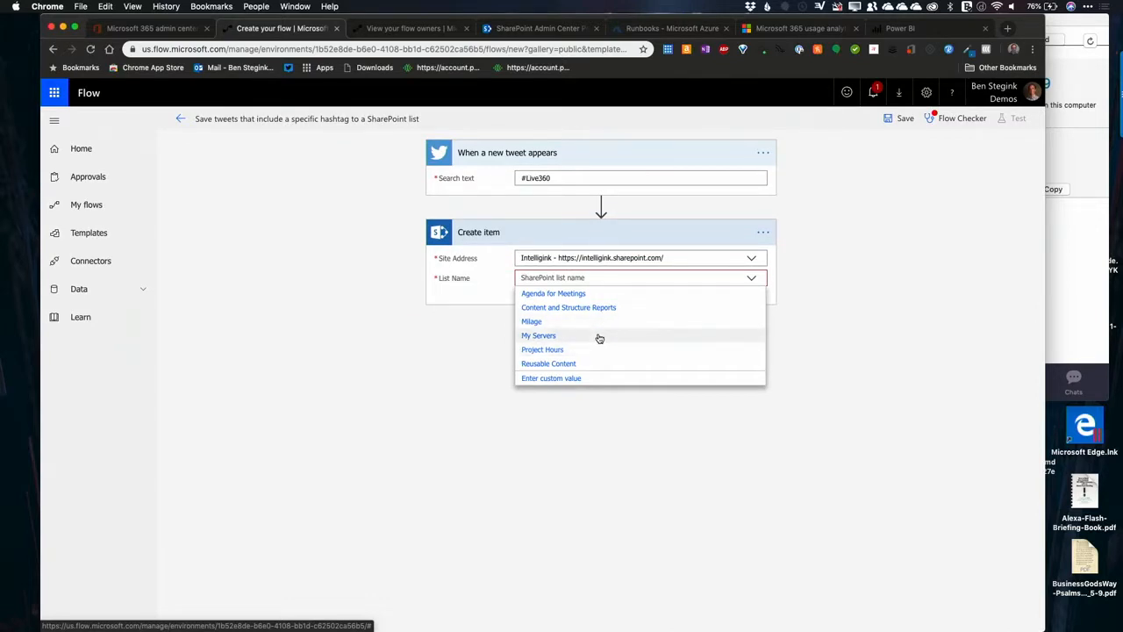
{"action": "left_click", "coordinate": [599, 338]}
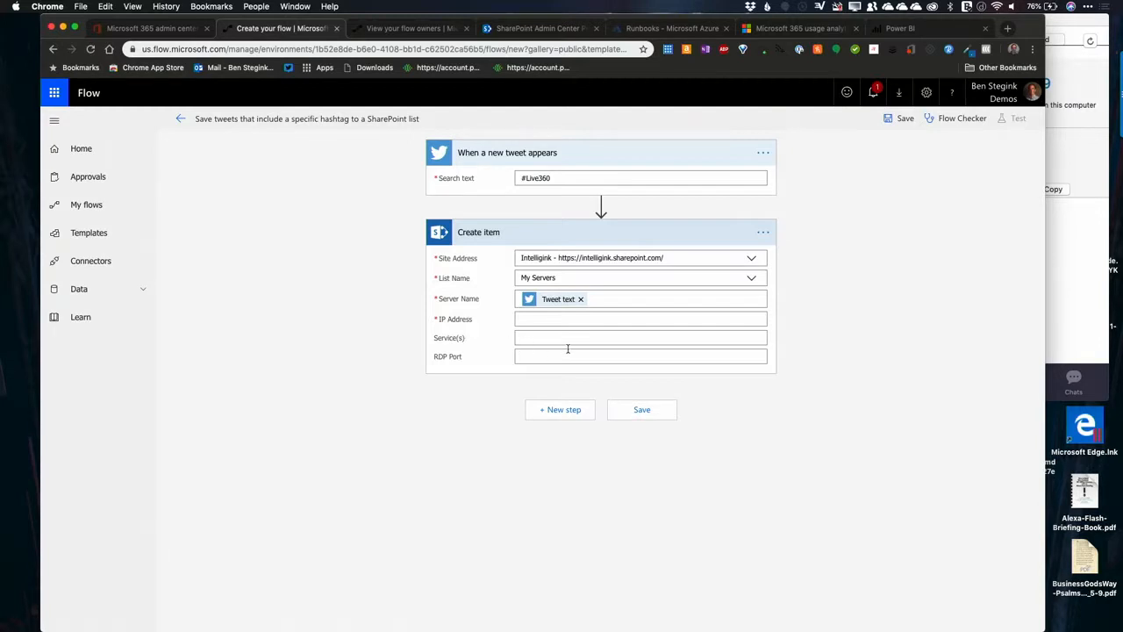
Step: Map the tweet's Created at value to IP Address and its Location value to Service(s) in the Create item action
{"action": "left_click", "coordinate": [545, 321]}
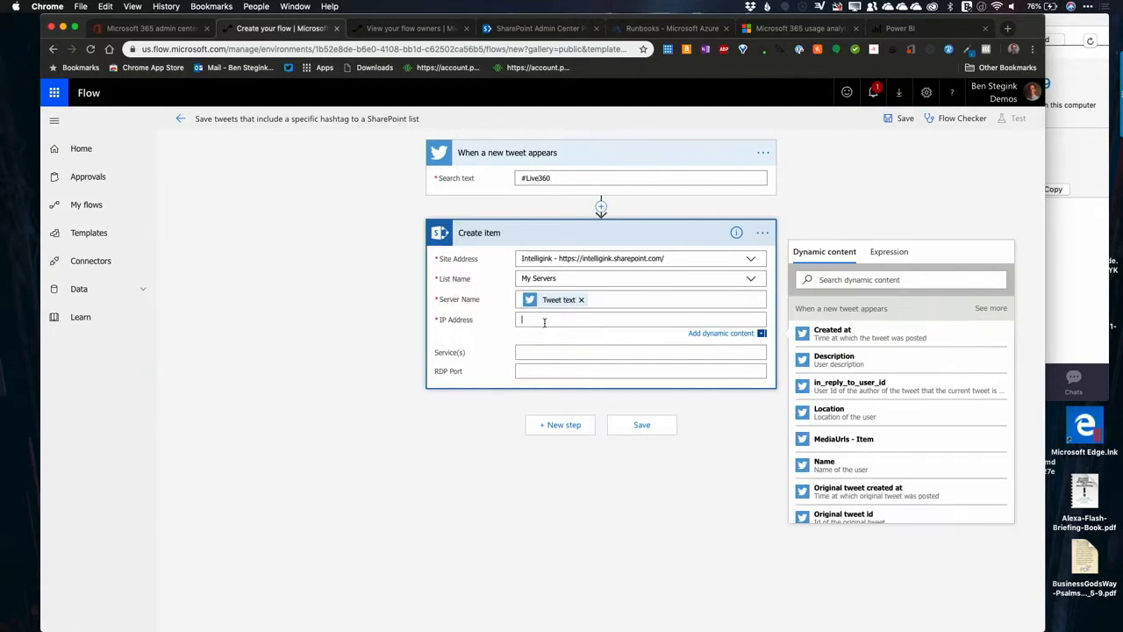
{"action": "scroll", "coordinate": [895, 421], "scroll_direction": "down", "scroll_amount": 10}
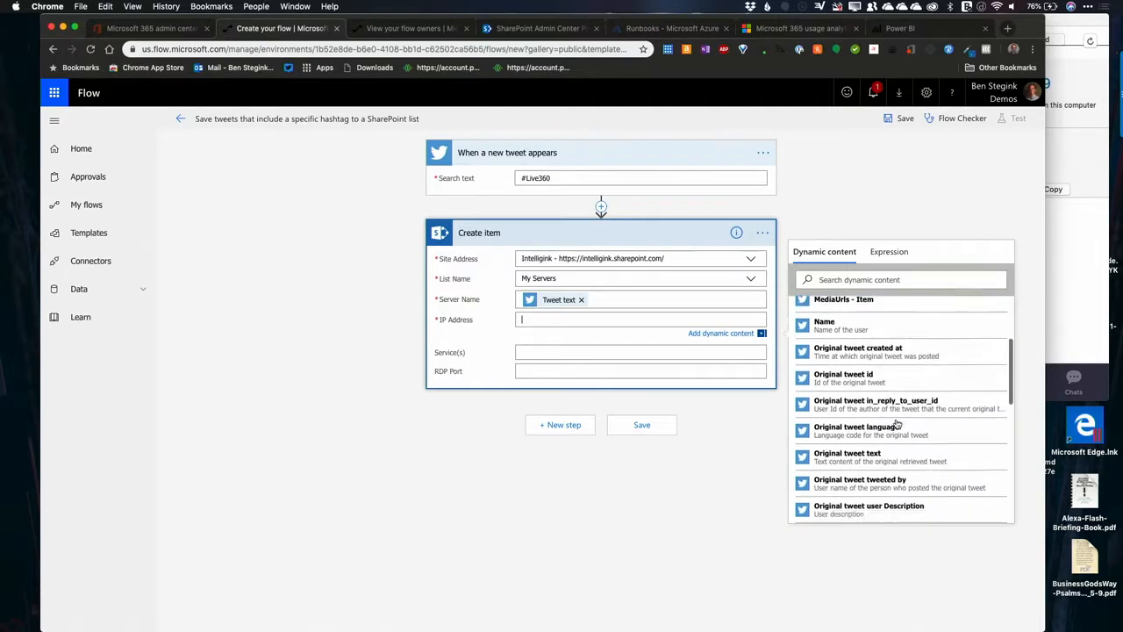
{"action": "scroll", "coordinate": [896, 424], "scroll_direction": "down", "scroll_amount": 3}
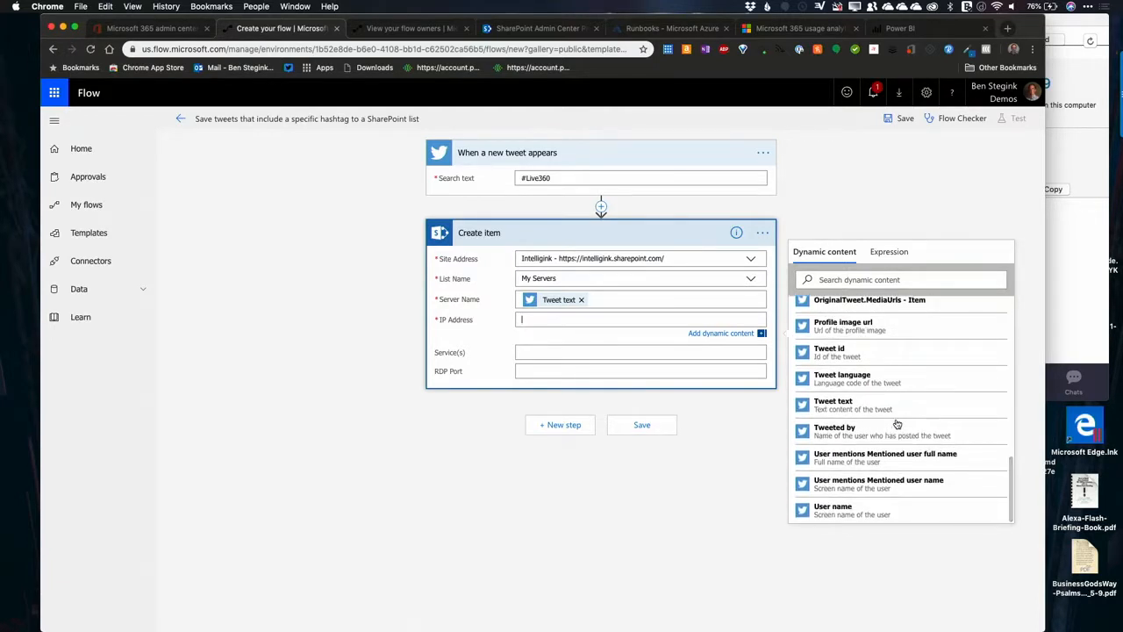
{"action": "scroll", "coordinate": [896, 422], "scroll_direction": "up", "scroll_amount": 12}
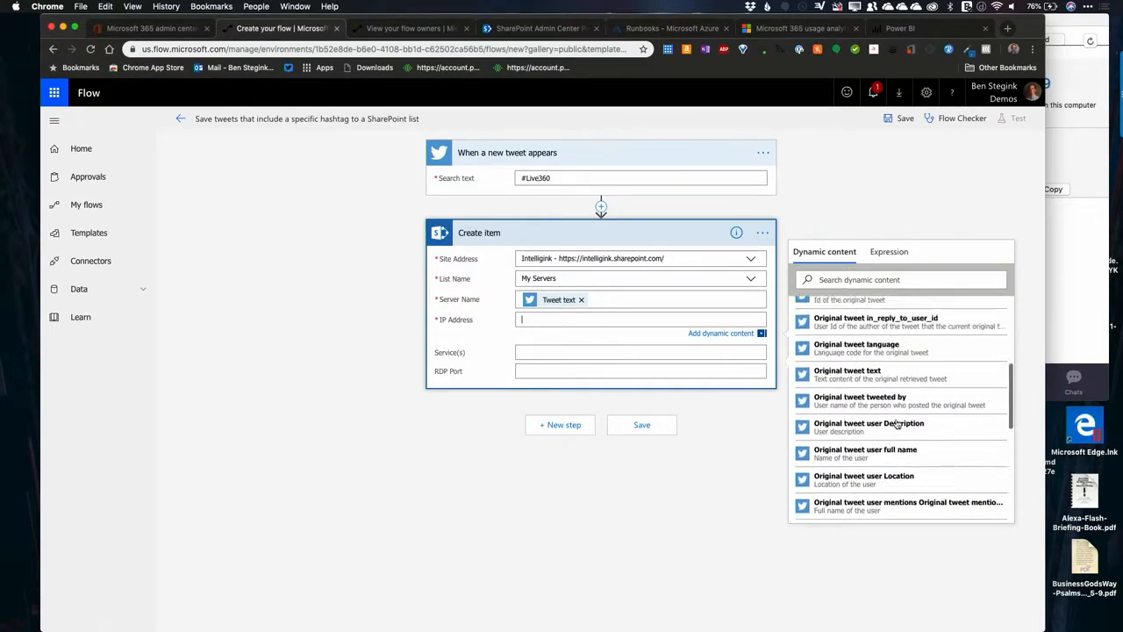
{"action": "left_click", "coordinate": [889, 336]}
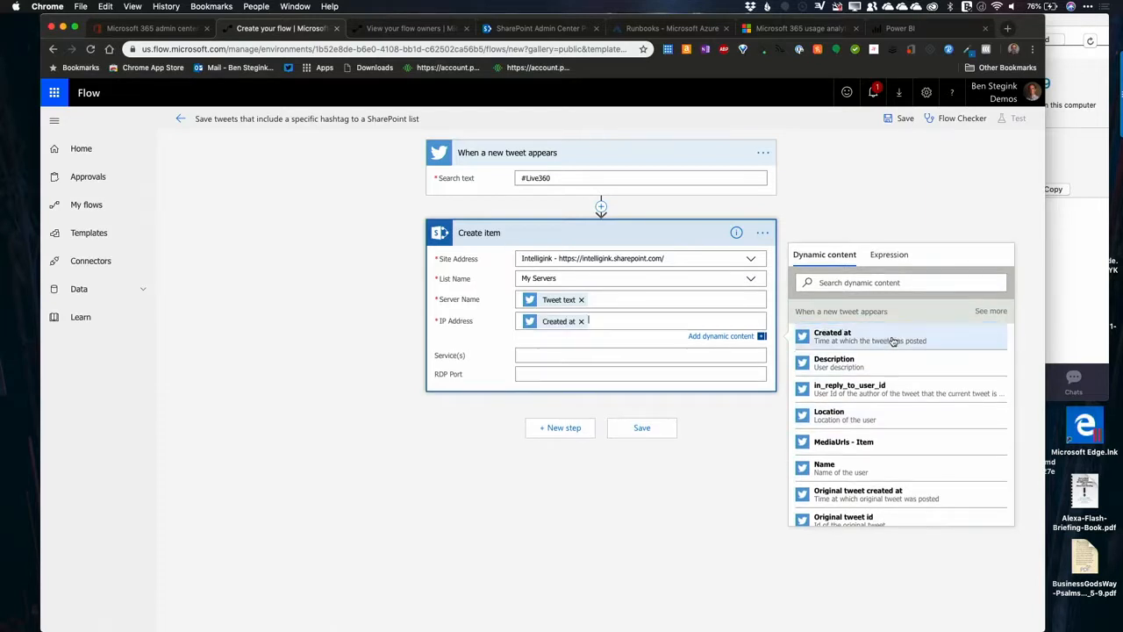
{"action": "left_click", "coordinate": [583, 354]}
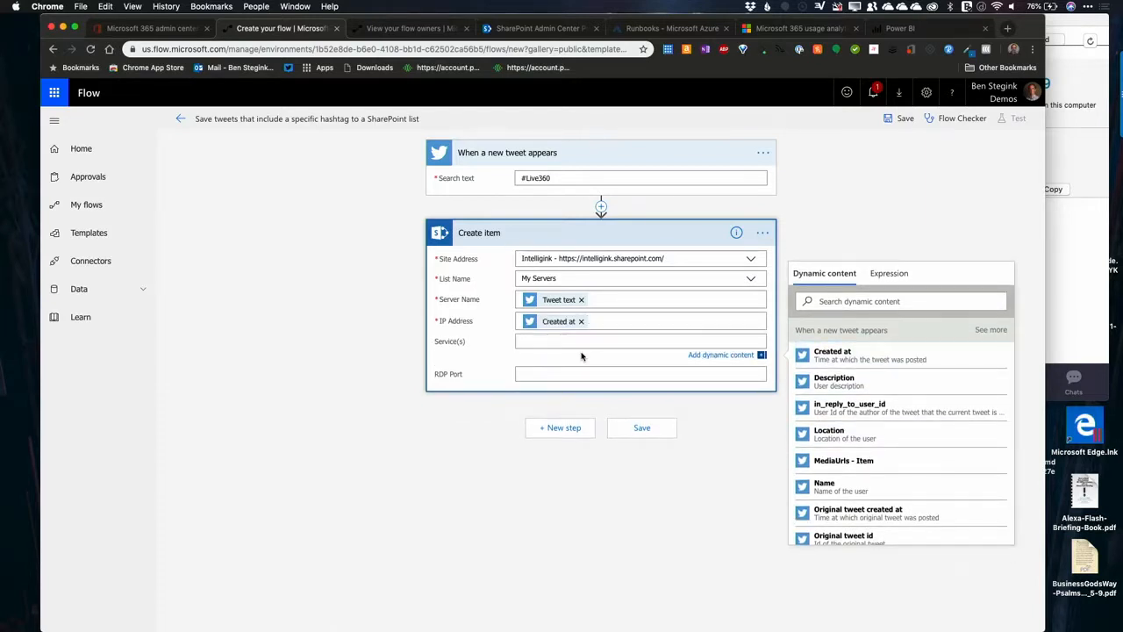
{"action": "left_click", "coordinate": [902, 430]}
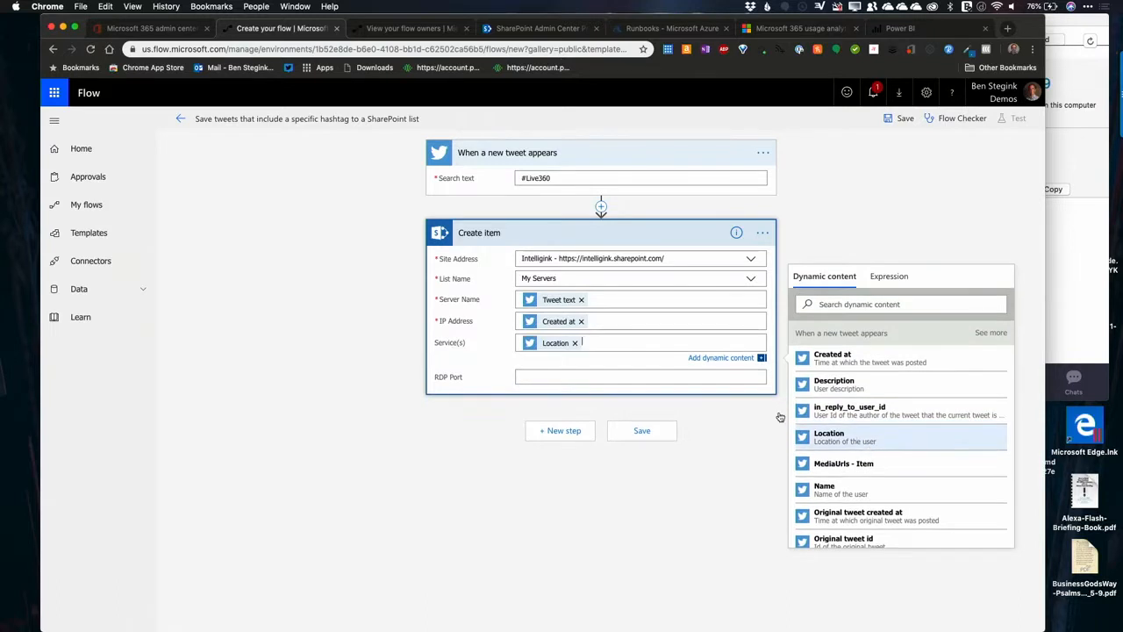
Step: Set RDP Port to "Intelligink", including the quotation marks, and save the flow
{"action": "left_click", "coordinate": [574, 374]}
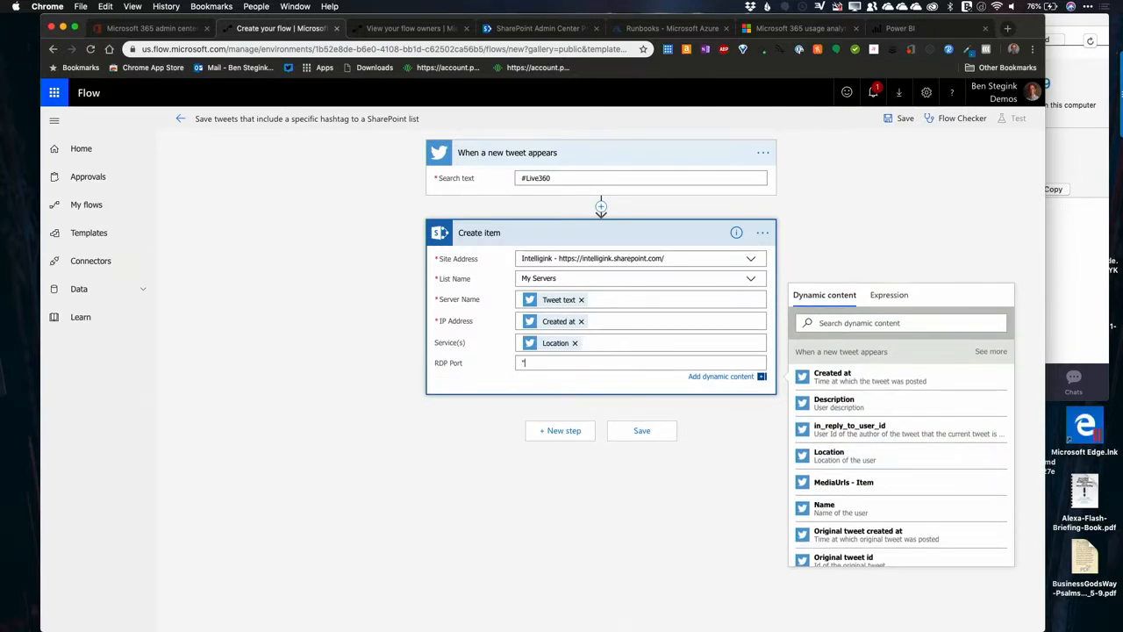
{"action": "type", "text": "\"Intelligink\""}
{"action": "left_click", "coordinate": [582, 474]}
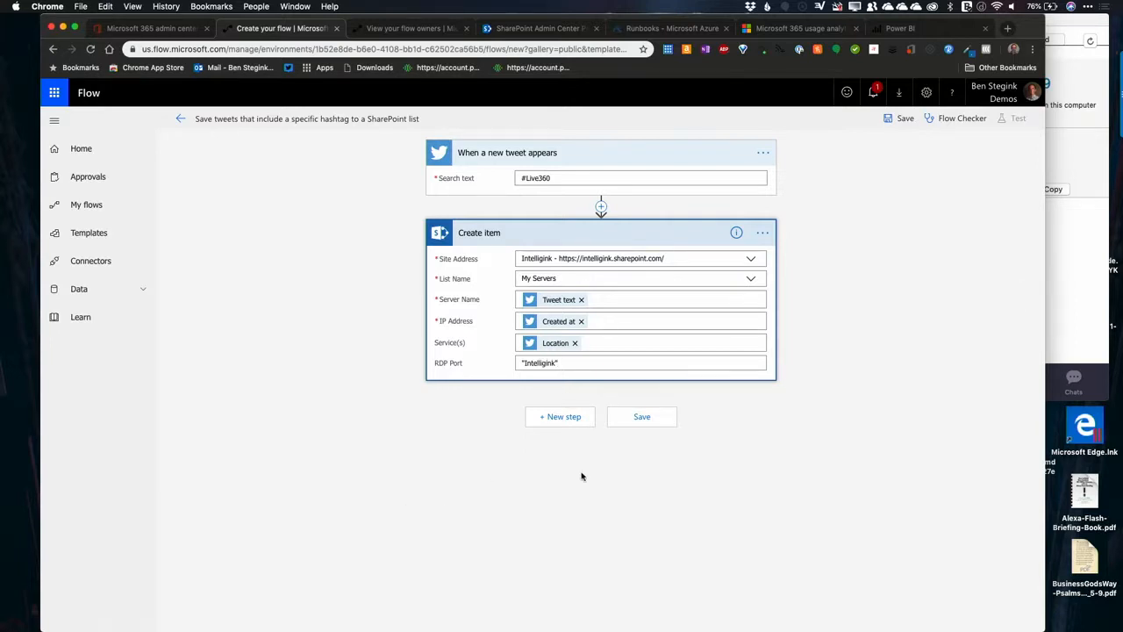
{"action": "left_click", "coordinate": [646, 416]}
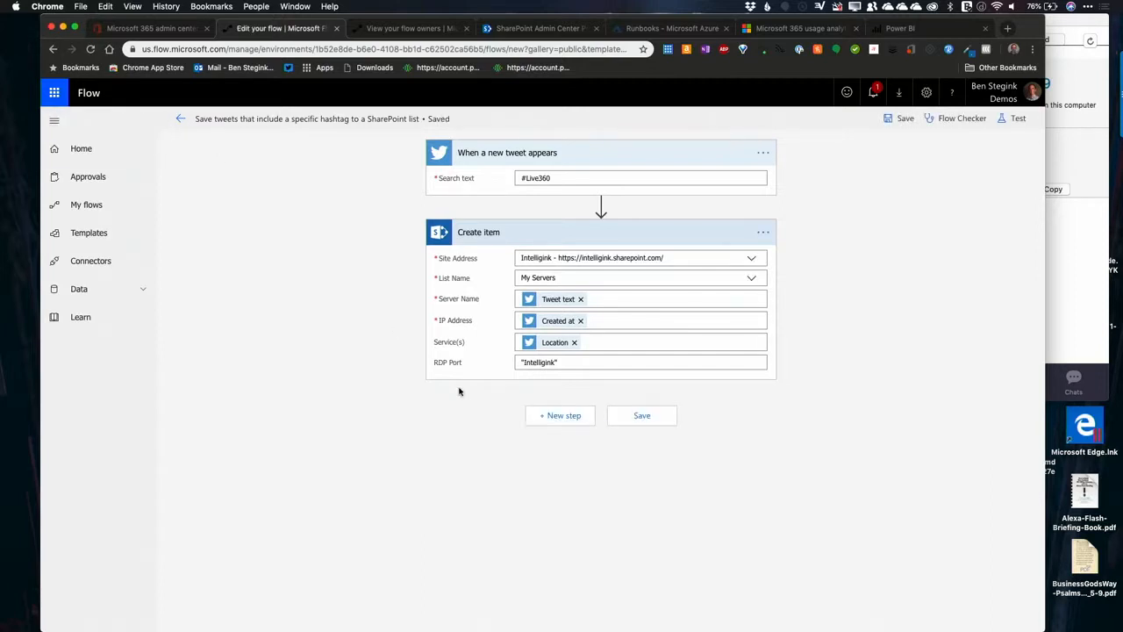
Step: Leave the flow editor and add a colleague as another owner of the flow, accepting shared access to its connections
{"action": "left_click", "coordinate": [180, 119]}
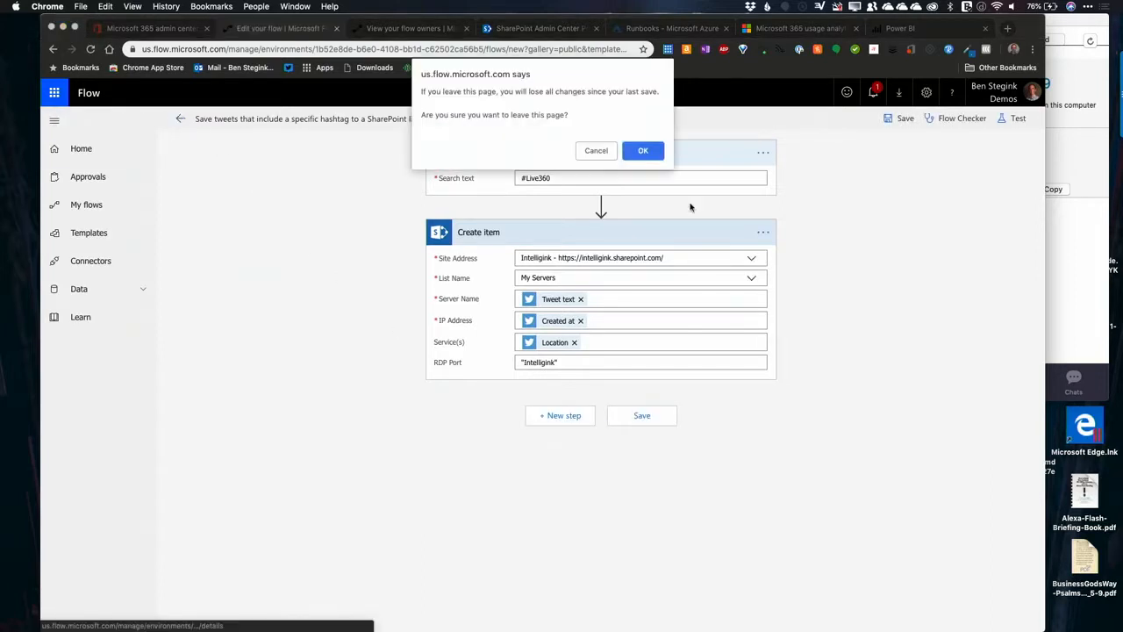
{"action": "left_click", "coordinate": [644, 150]}
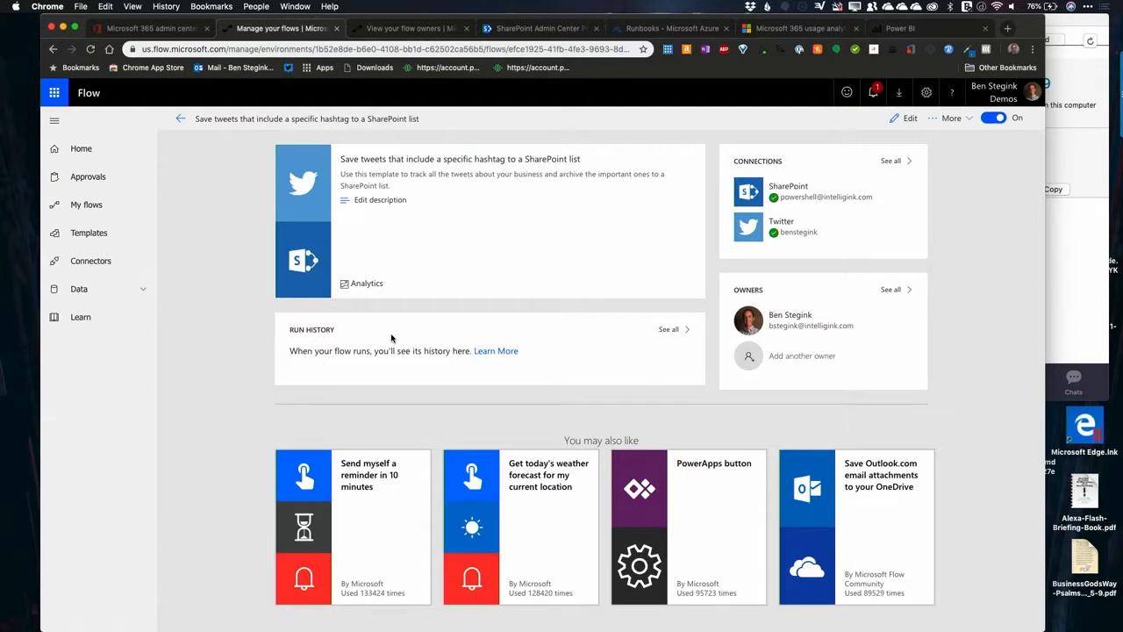
{"action": "left_click", "coordinate": [782, 357]}
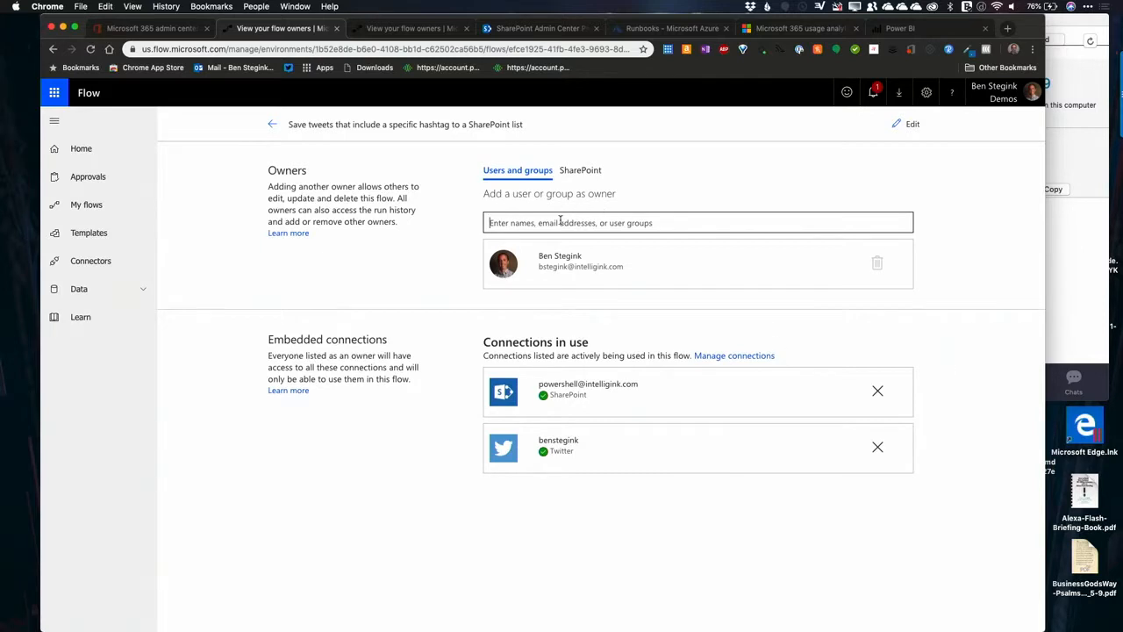
{"action": "left_click", "coordinate": [560, 221]}
{"action": "type", "text": "aar"}
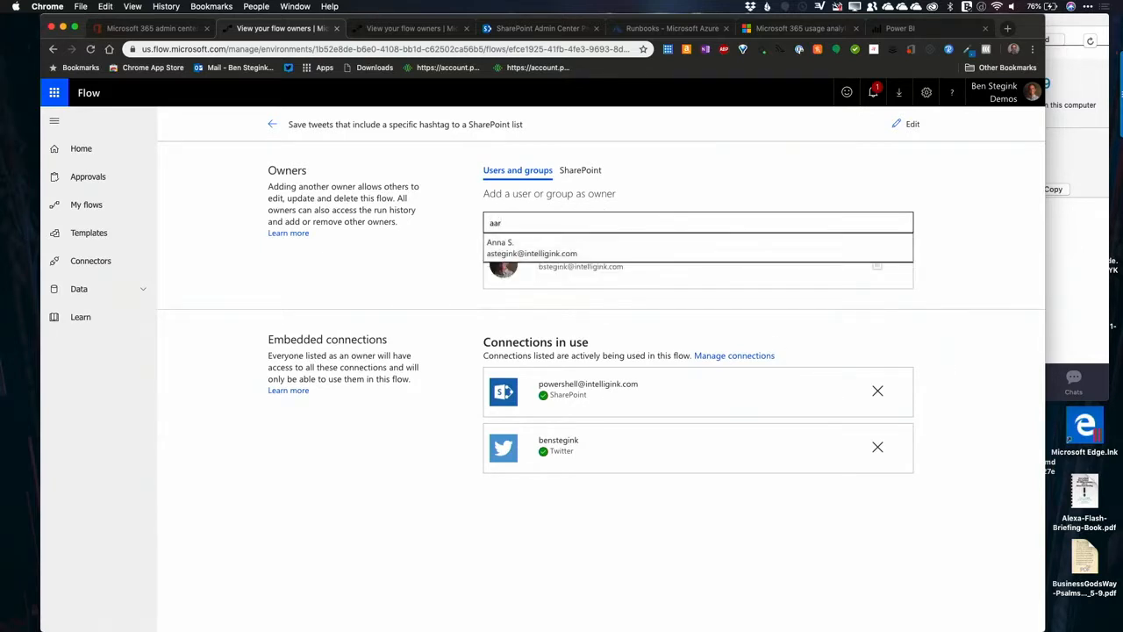
{"action": "left_click", "coordinate": [550, 253]}
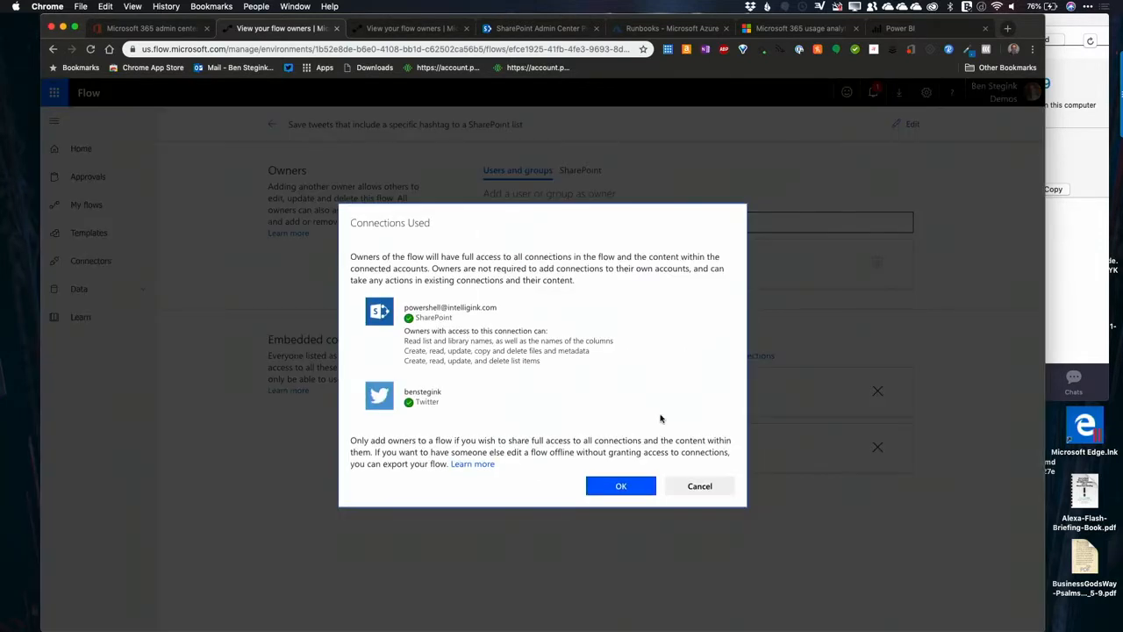
{"action": "left_click", "coordinate": [622, 486]}
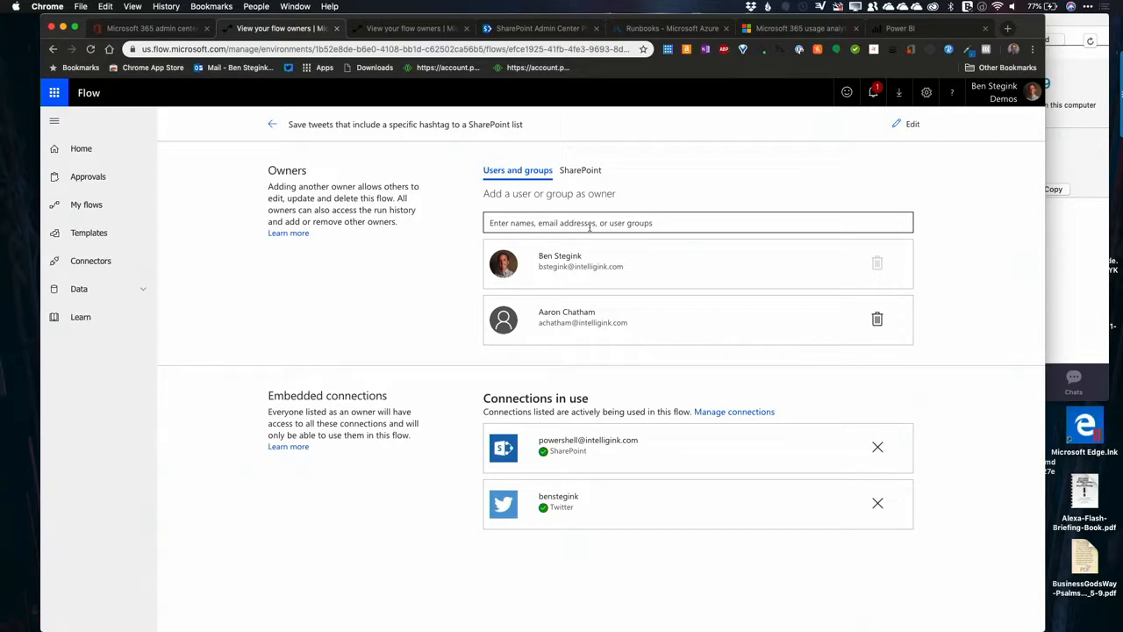
Step: Add the My Servers list from the Intelligink SharePoint site as an owner of the flow
{"action": "left_click", "coordinate": [582, 171]}
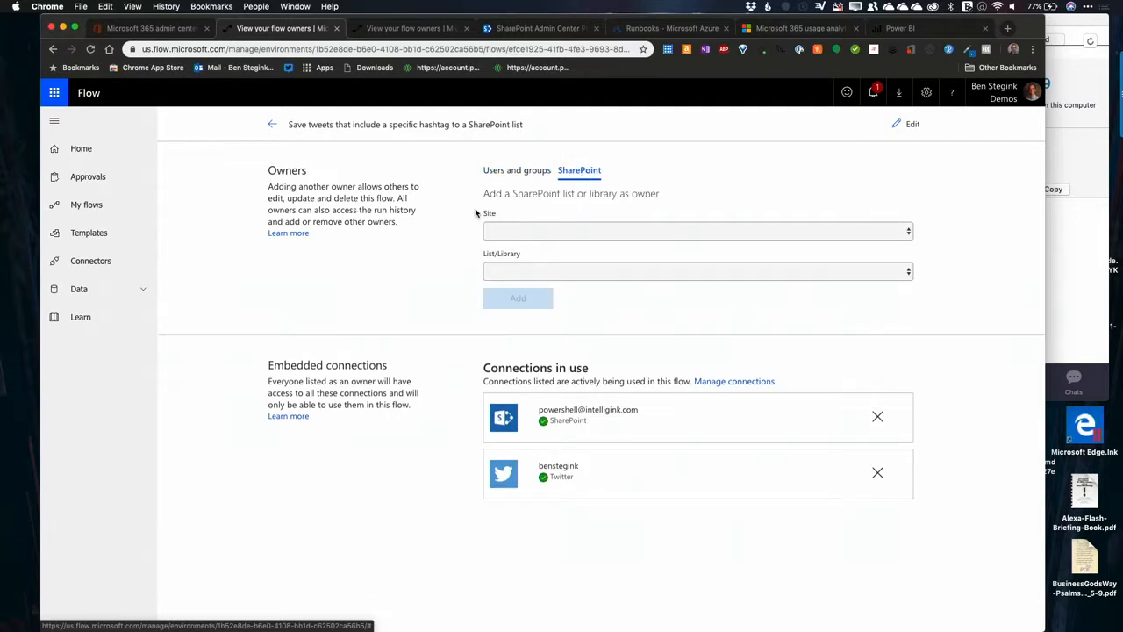
{"action": "left_click", "coordinate": [584, 230]}
{"action": "left_click", "coordinate": [556, 241]}
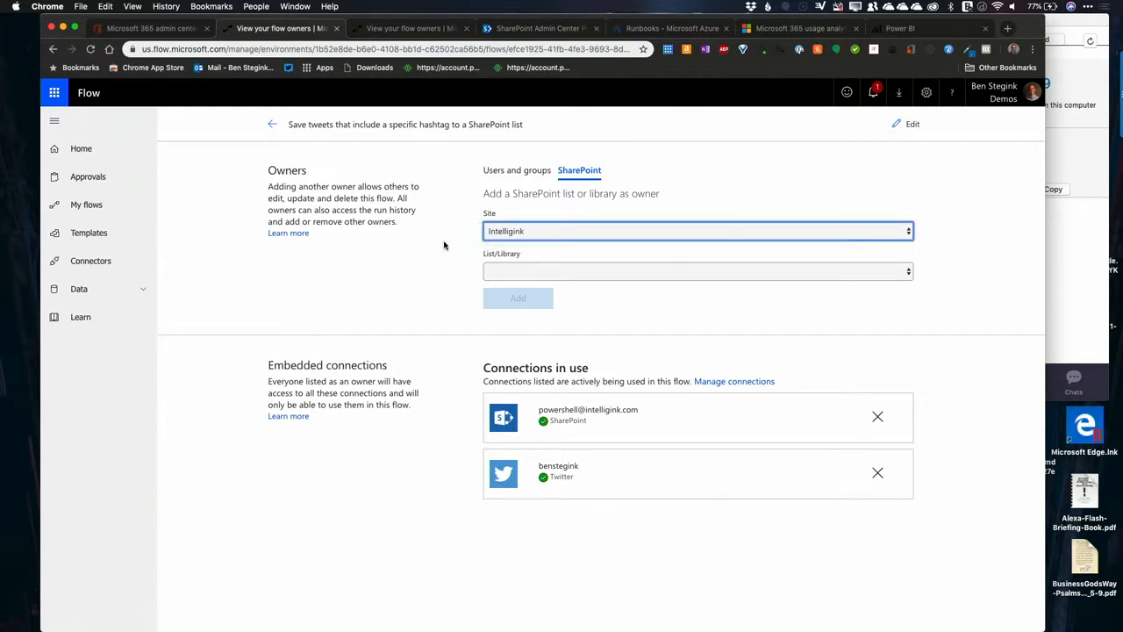
{"action": "left_click", "coordinate": [560, 273]}
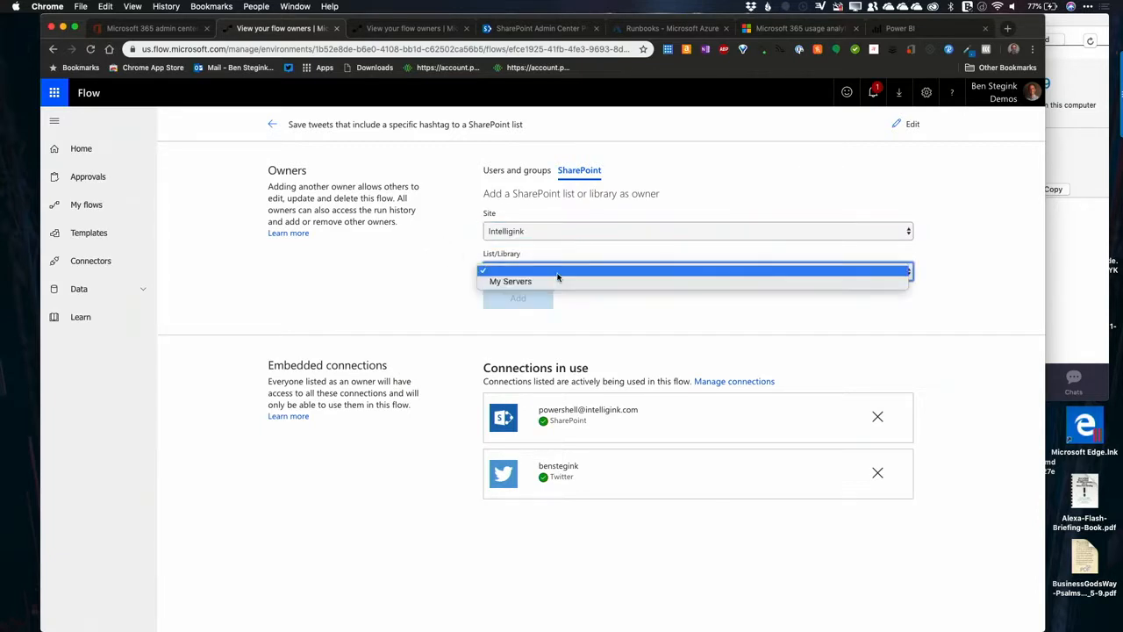
{"action": "left_click", "coordinate": [547, 282]}
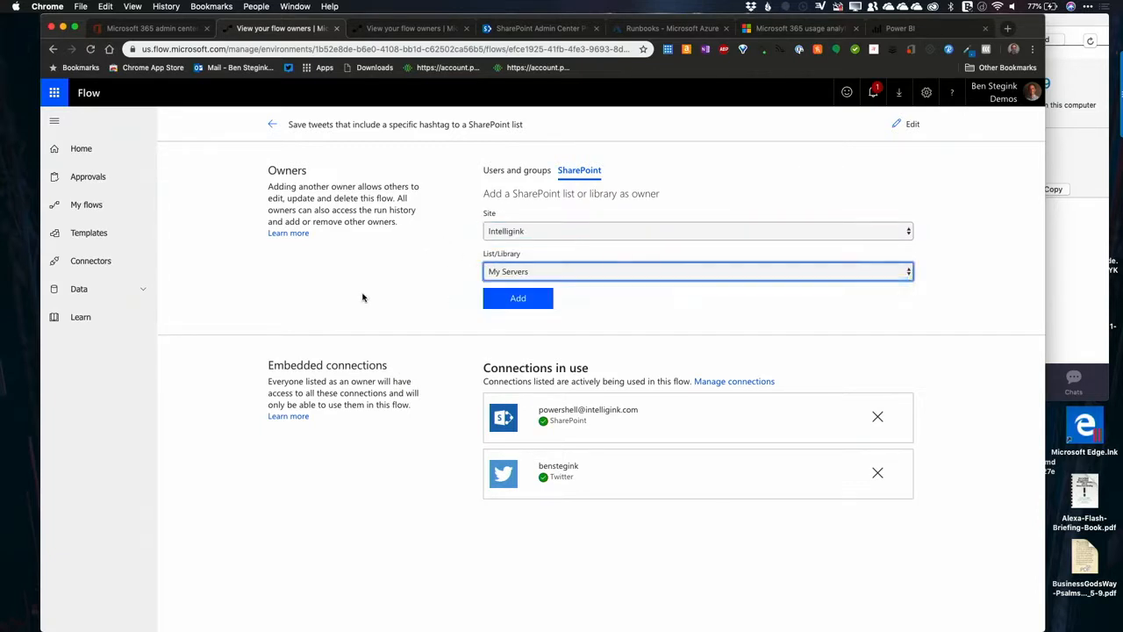
{"action": "left_click", "coordinate": [510, 300]}
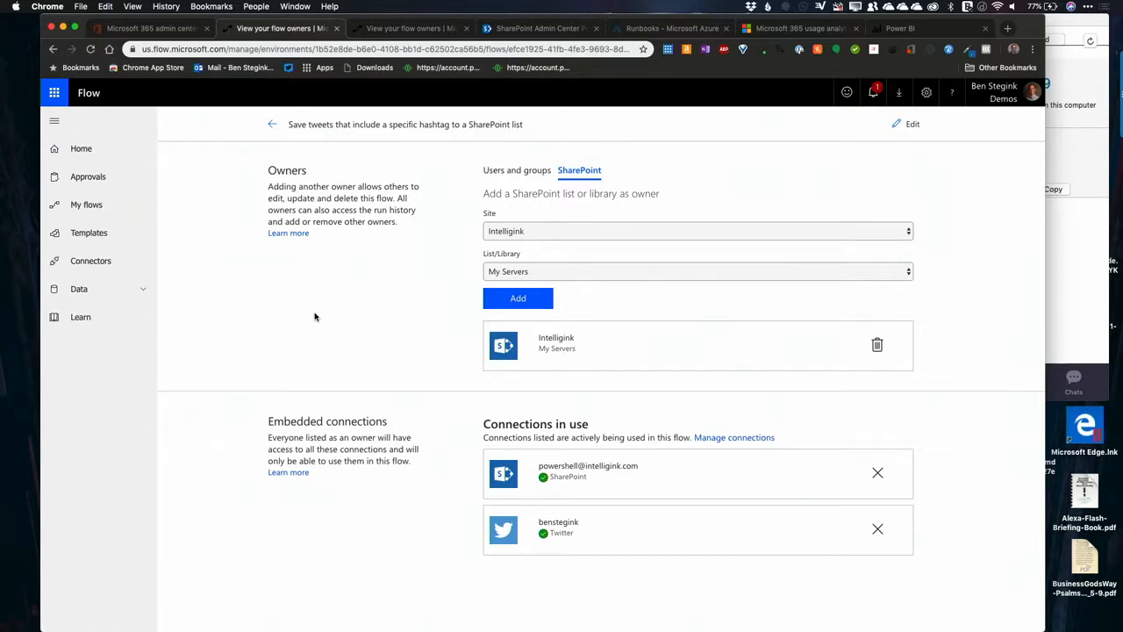
Step: Return to the flows overview, compare My flows with Team flows, and select the shared tweet flow
{"action": "left_click", "coordinate": [272, 124]}
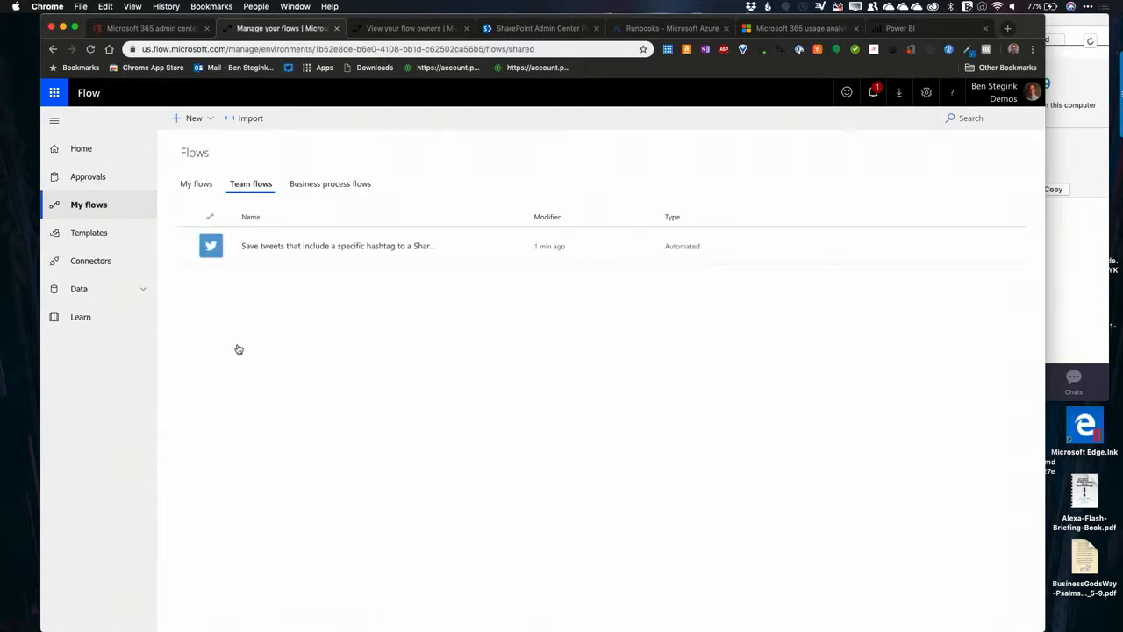
{"action": "left_click", "coordinate": [201, 185]}
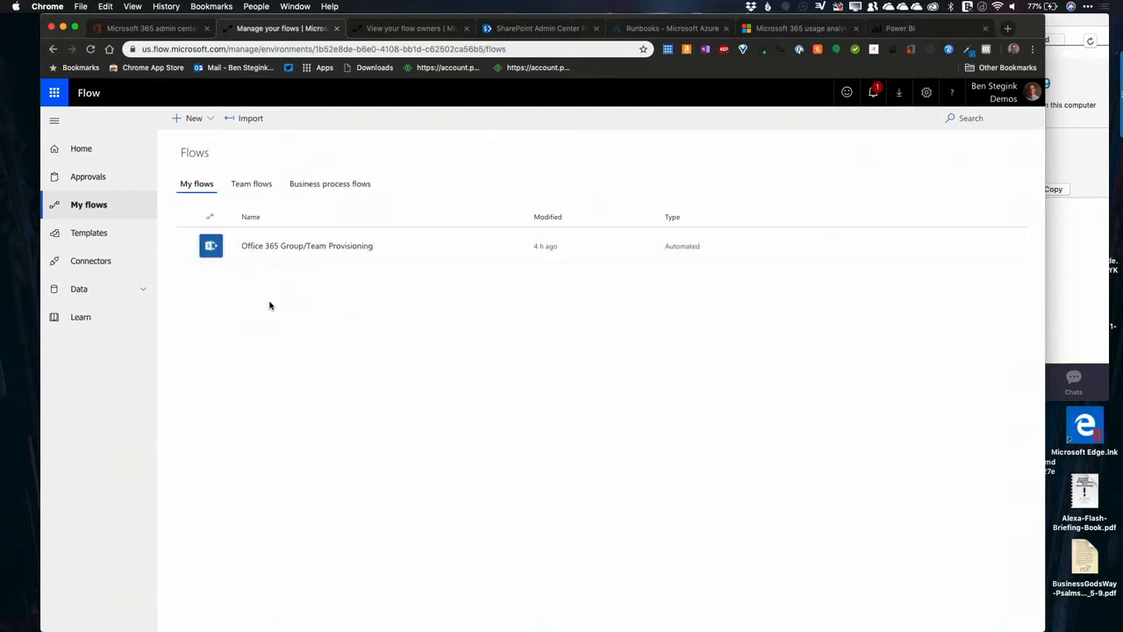
{"action": "left_click", "coordinate": [245, 190]}
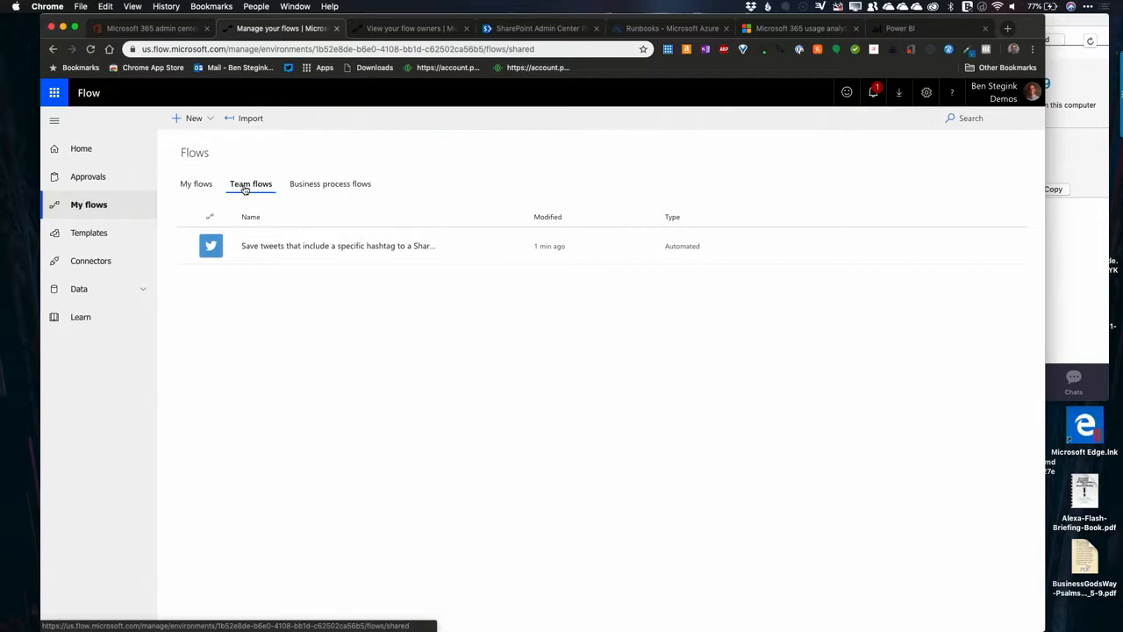
{"action": "left_click", "coordinate": [256, 253]}
Step: Start creating a new flow from blank with an empty designer
{"action": "left_click", "coordinate": [208, 127]}
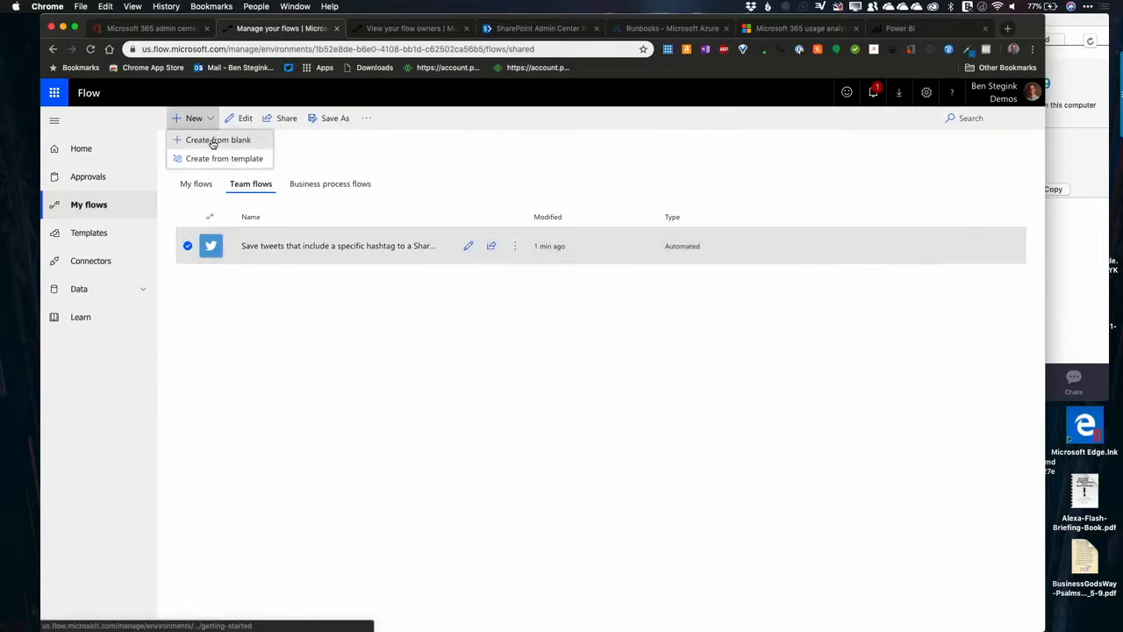
{"action": "left_click", "coordinate": [215, 139]}
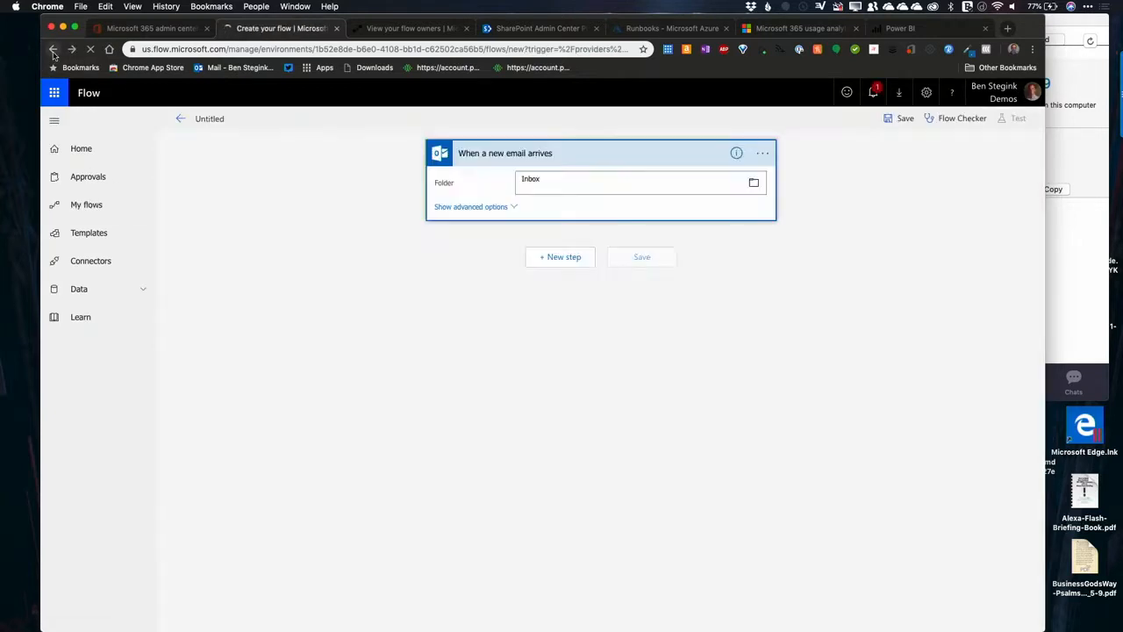
{"action": "left_click", "coordinate": [53, 50]}
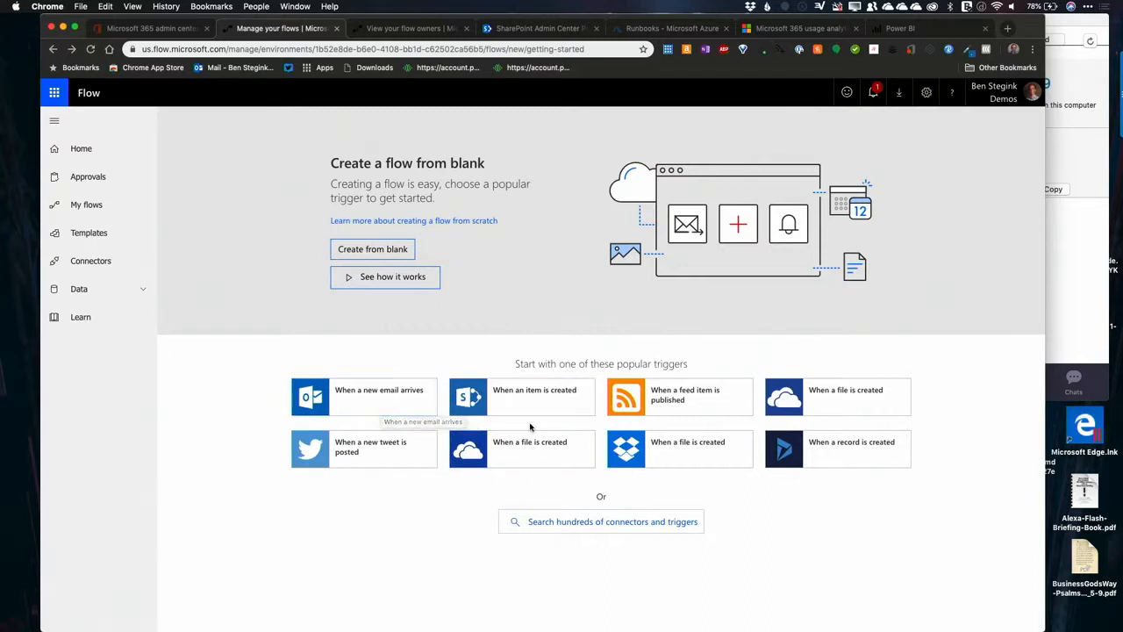
{"action": "left_click", "coordinate": [378, 252]}
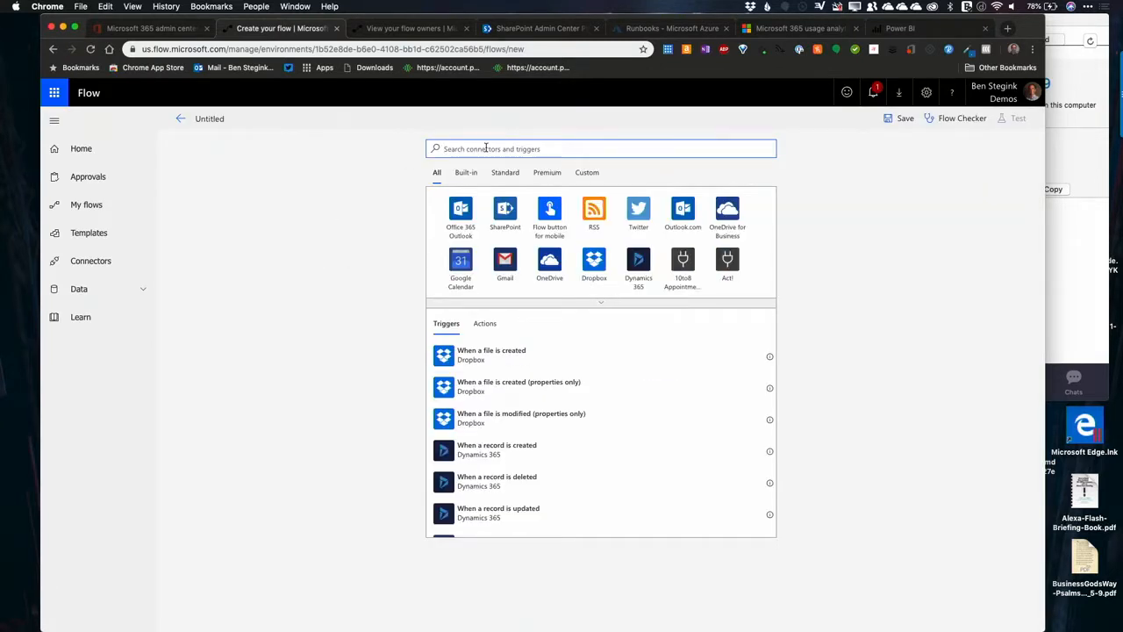
Step: Add a Gmail trigger to the blank flow, followed by a Condition control
{"action": "left_click", "coordinate": [501, 269]}
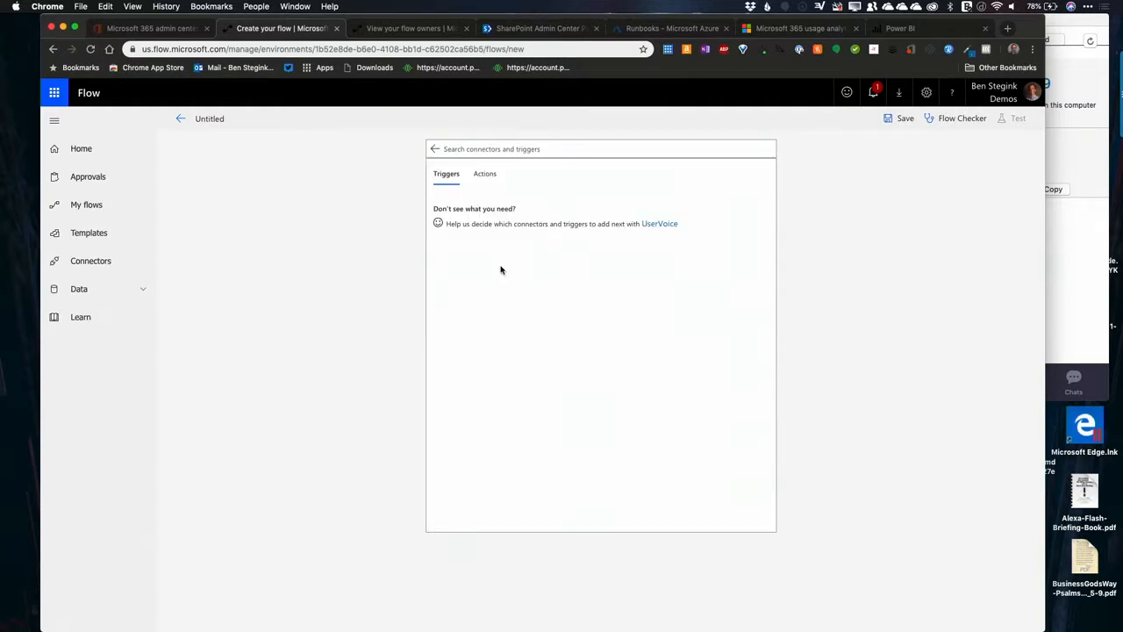
{"action": "left_click", "coordinate": [485, 211]}
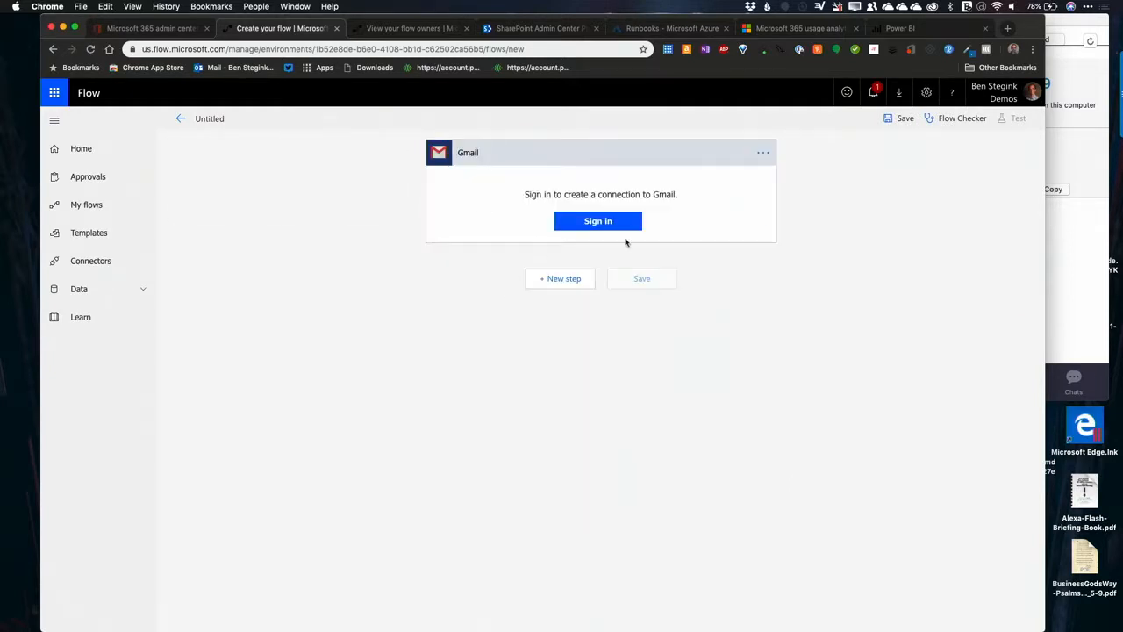
{"action": "left_click", "coordinate": [557, 280]}
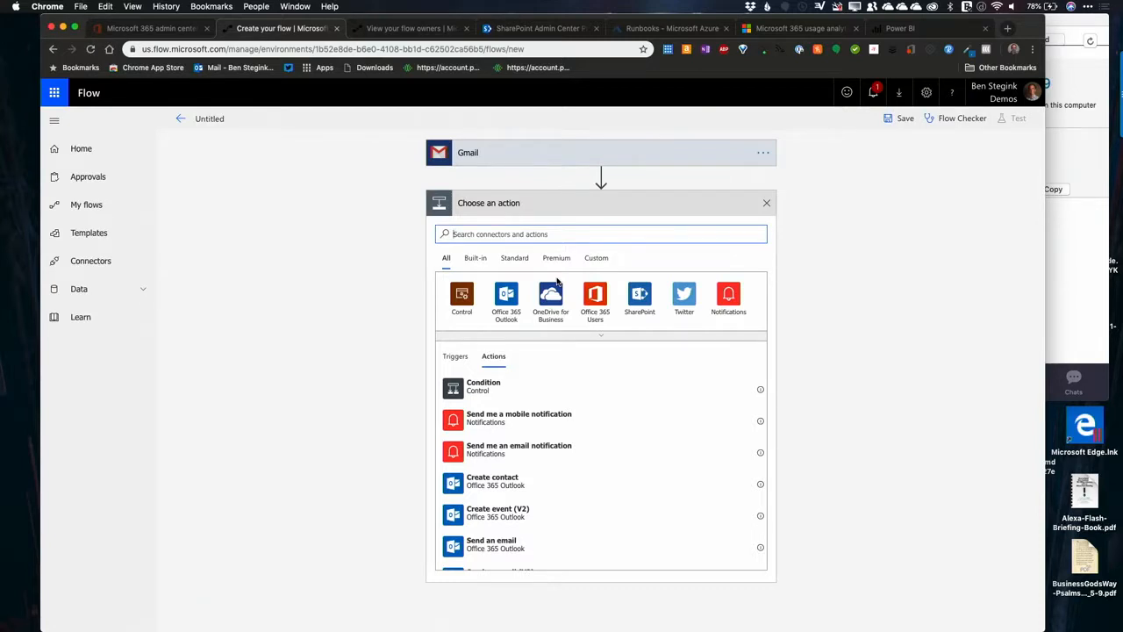
{"action": "left_click", "coordinate": [479, 393]}
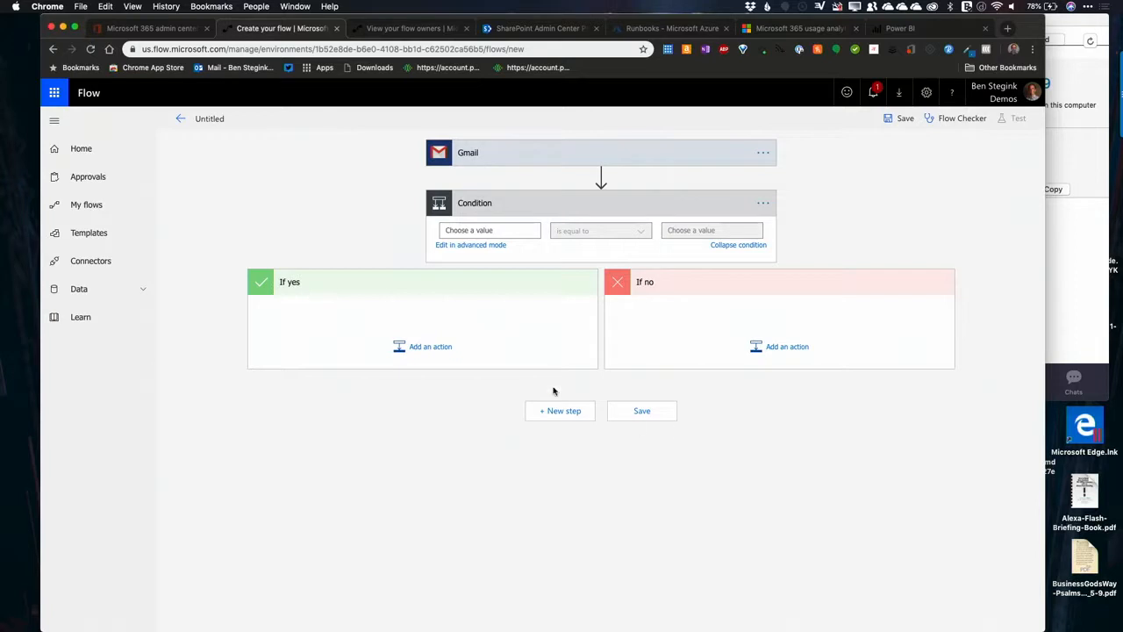
Step: Examine the actions available for the condition's If yes branch, comparing the Built-in, Standard and Premium categories
{"action": "left_click", "coordinate": [429, 347]}
{"action": "scroll", "coordinate": [429, 464], "scroll_direction": "down", "scroll_amount": 4}
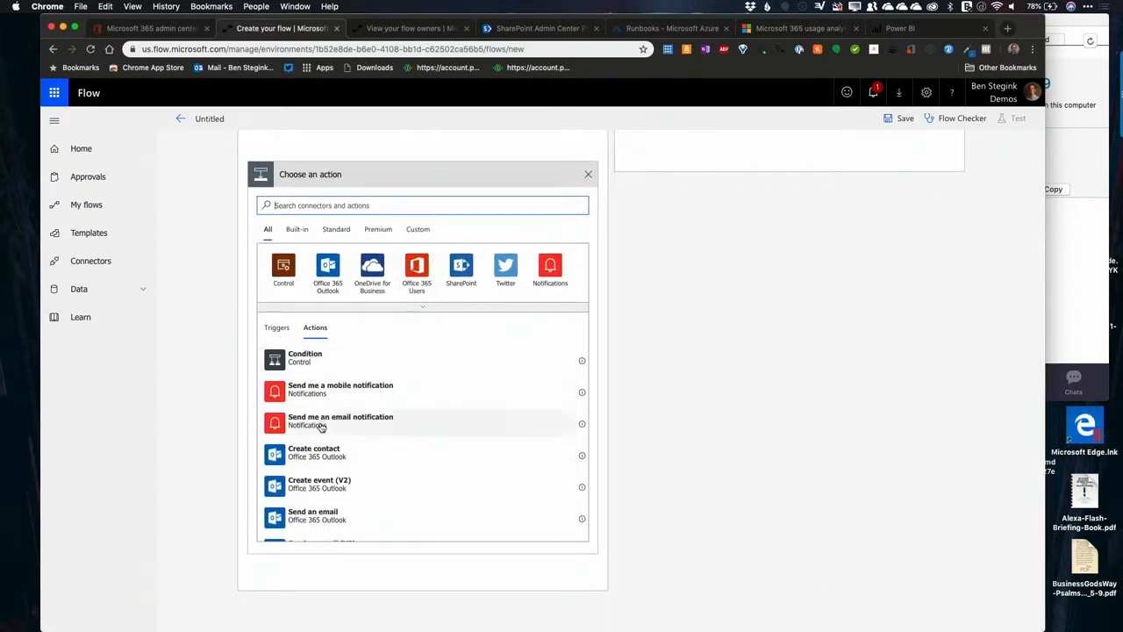
{"action": "scroll", "coordinate": [316, 454], "scroll_direction": "down", "scroll_amount": 5}
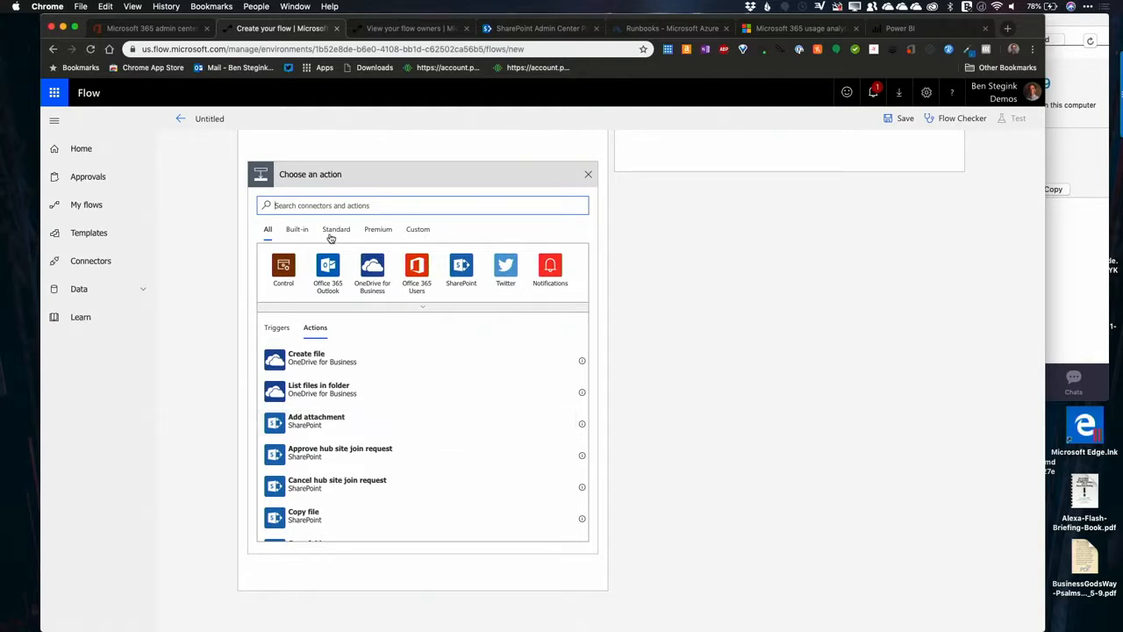
{"action": "left_click", "coordinate": [298, 231]}
{"action": "left_click", "coordinate": [331, 231]}
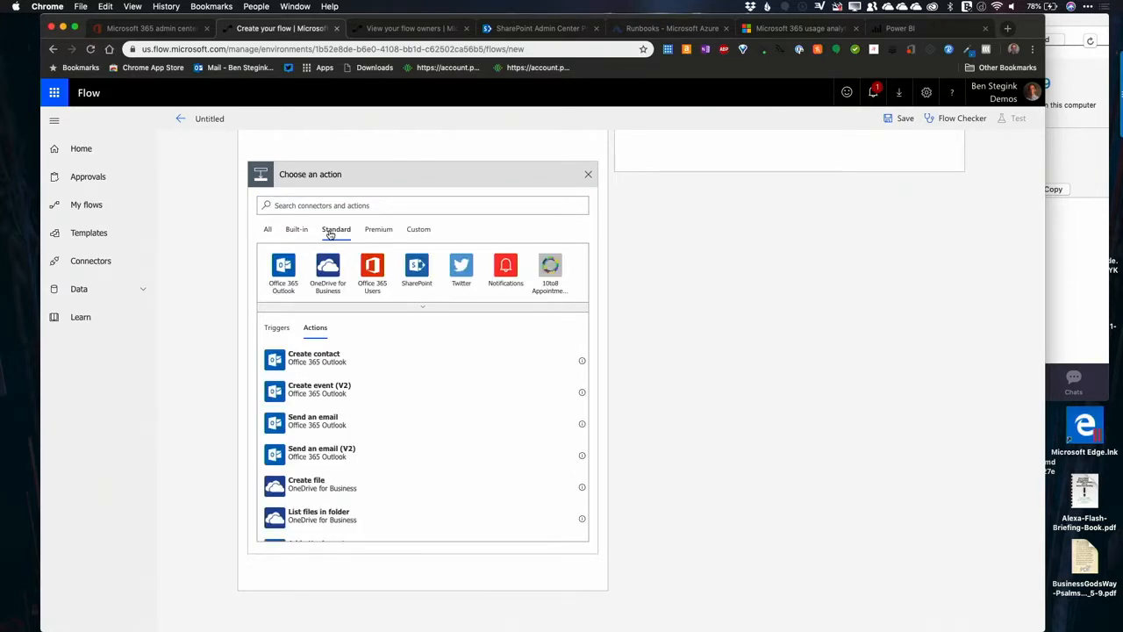
{"action": "left_click", "coordinate": [377, 230]}
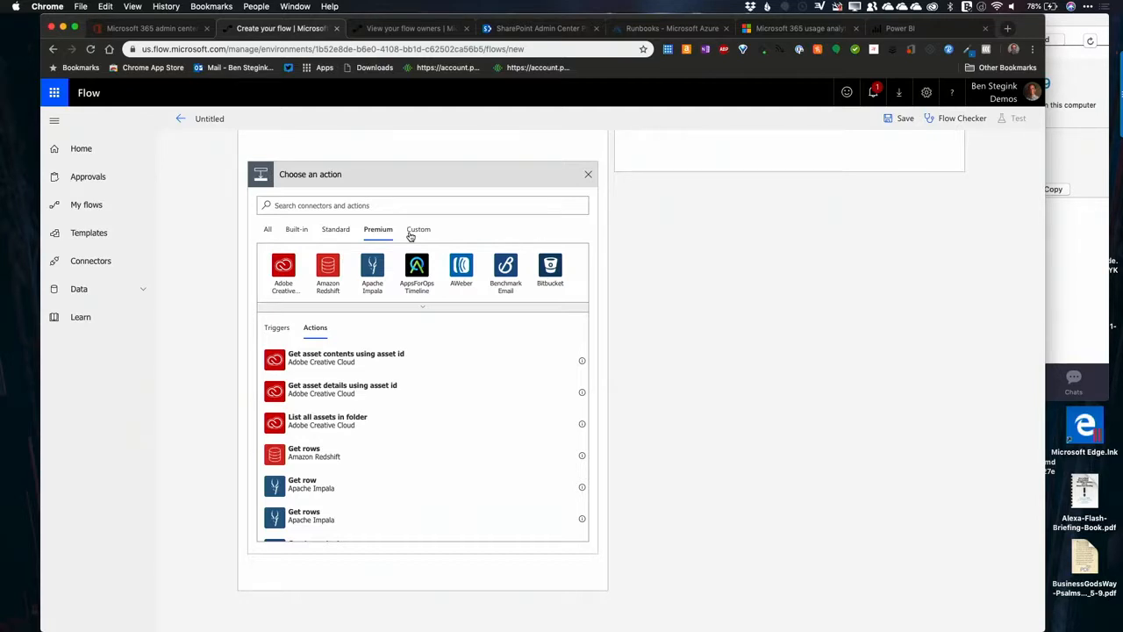
{"action": "scroll", "coordinate": [428, 451], "scroll_direction": "down", "scroll_amount": 5}
{"action": "scroll", "coordinate": [429, 450], "scroll_direction": "down", "scroll_amount": 5}
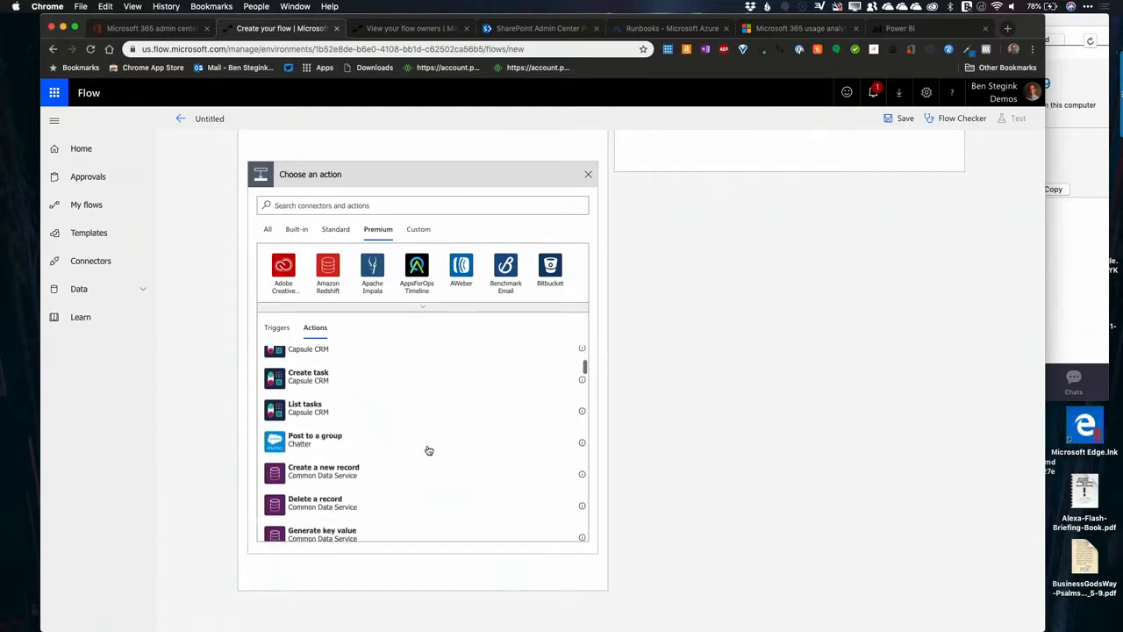
{"action": "scroll", "coordinate": [428, 450], "scroll_direction": "down", "scroll_amount": 5}
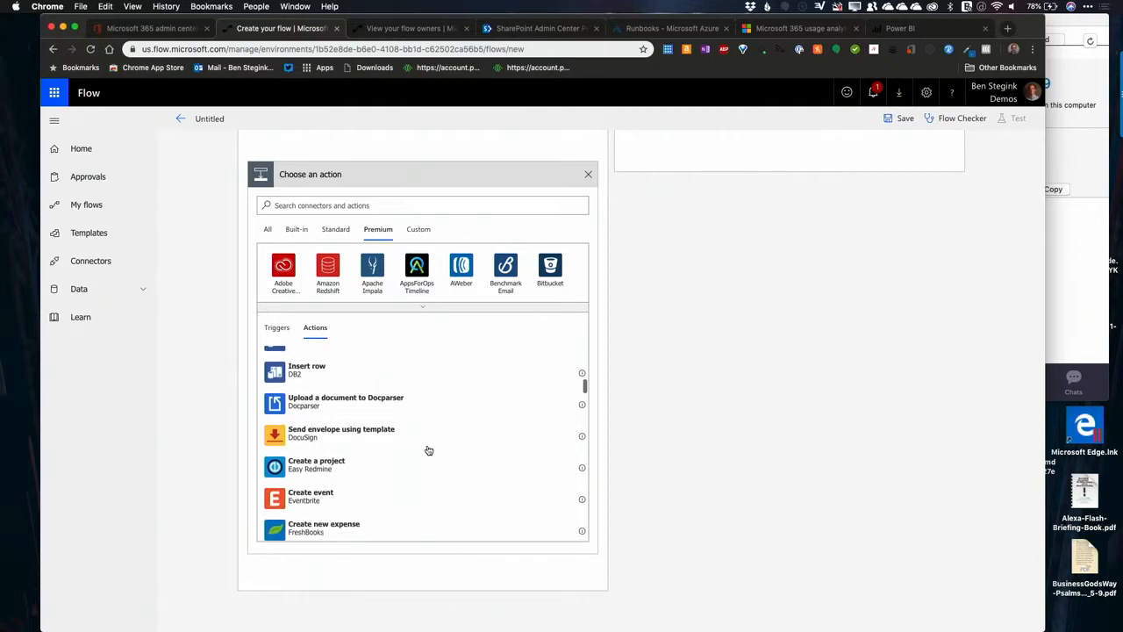
{"action": "scroll", "coordinate": [428, 450], "scroll_direction": "down", "scroll_amount": 10}
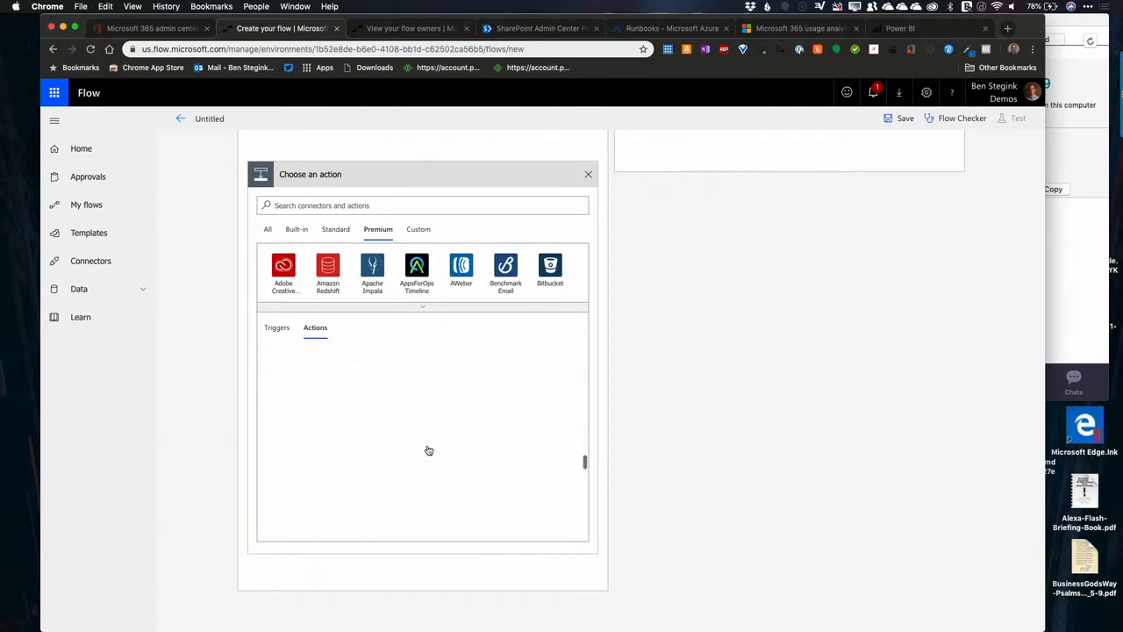
{"action": "scroll", "coordinate": [428, 450], "scroll_direction": "up", "scroll_amount": 15}
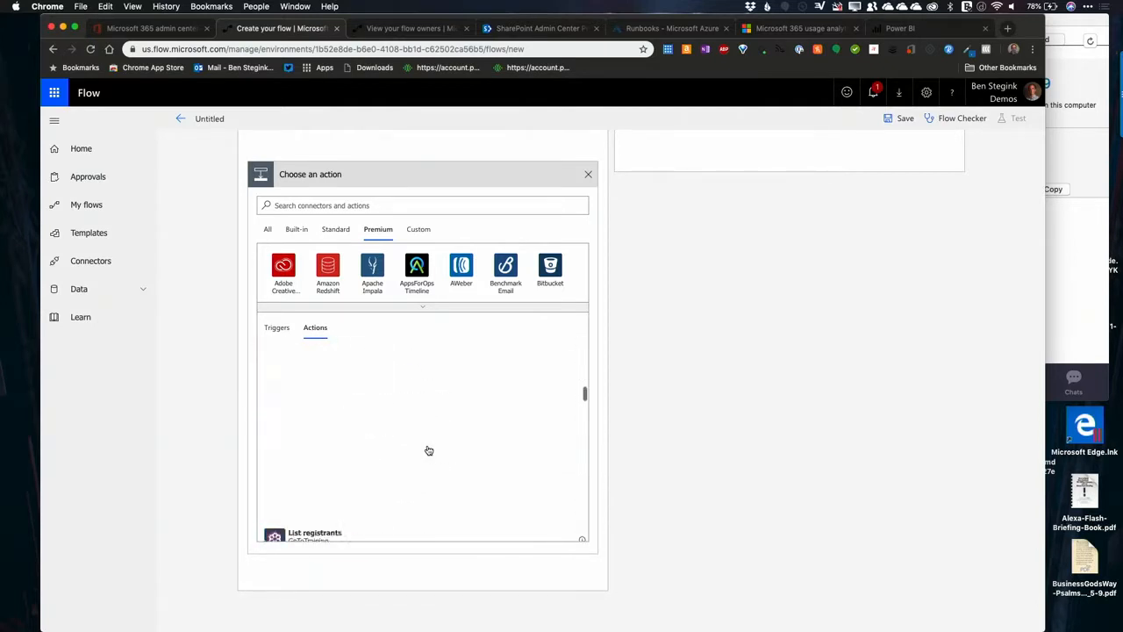
{"action": "left_click", "coordinate": [329, 230]}
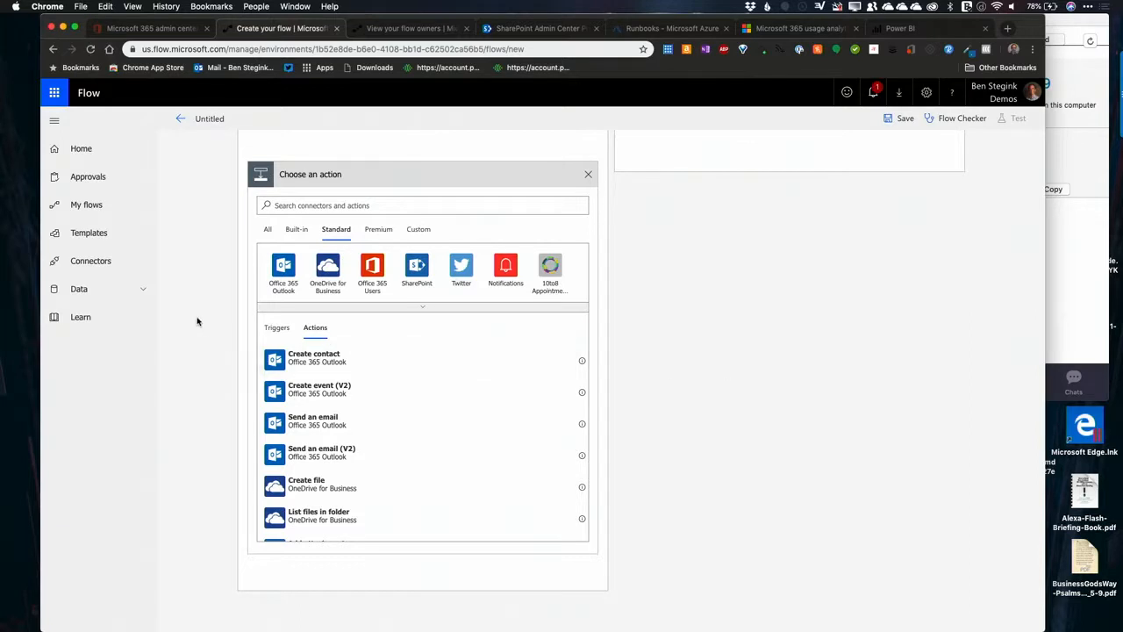
Step: Leave the unsaved flow without keeping it and browse the catalogue of supported connectors
{"action": "left_click", "coordinate": [108, 210]}
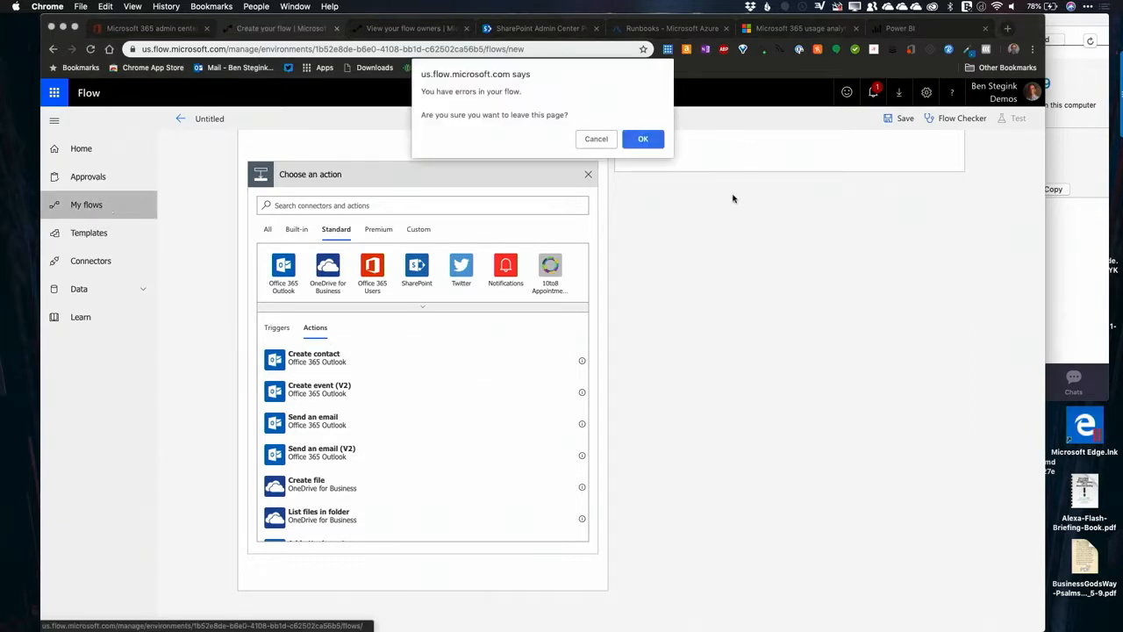
{"action": "left_click", "coordinate": [654, 143]}
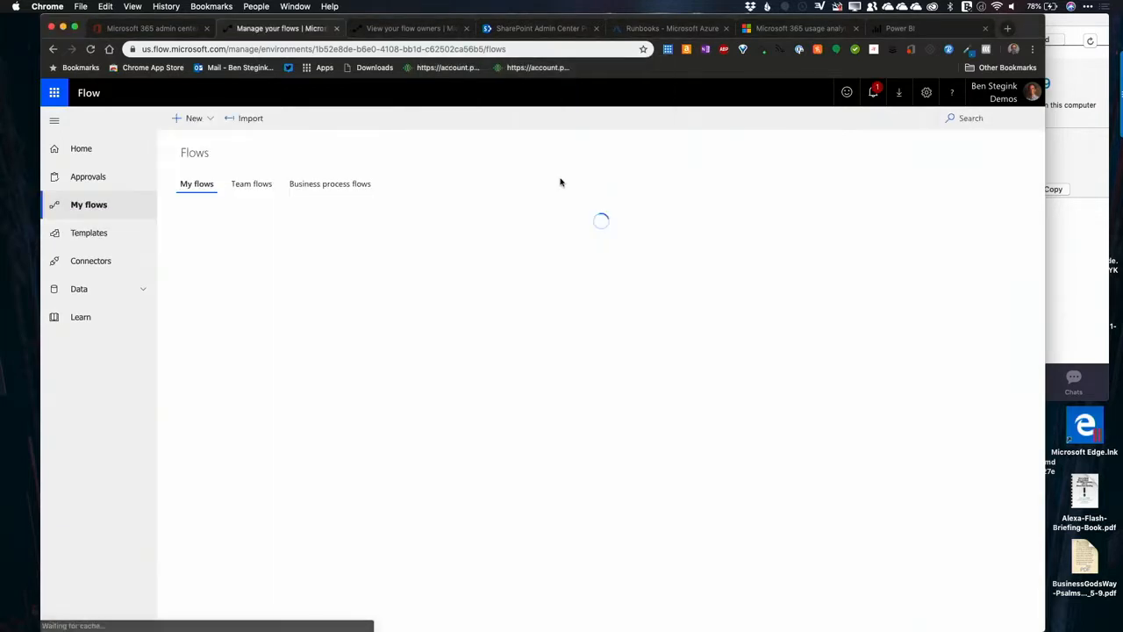
{"action": "left_click", "coordinate": [97, 266]}
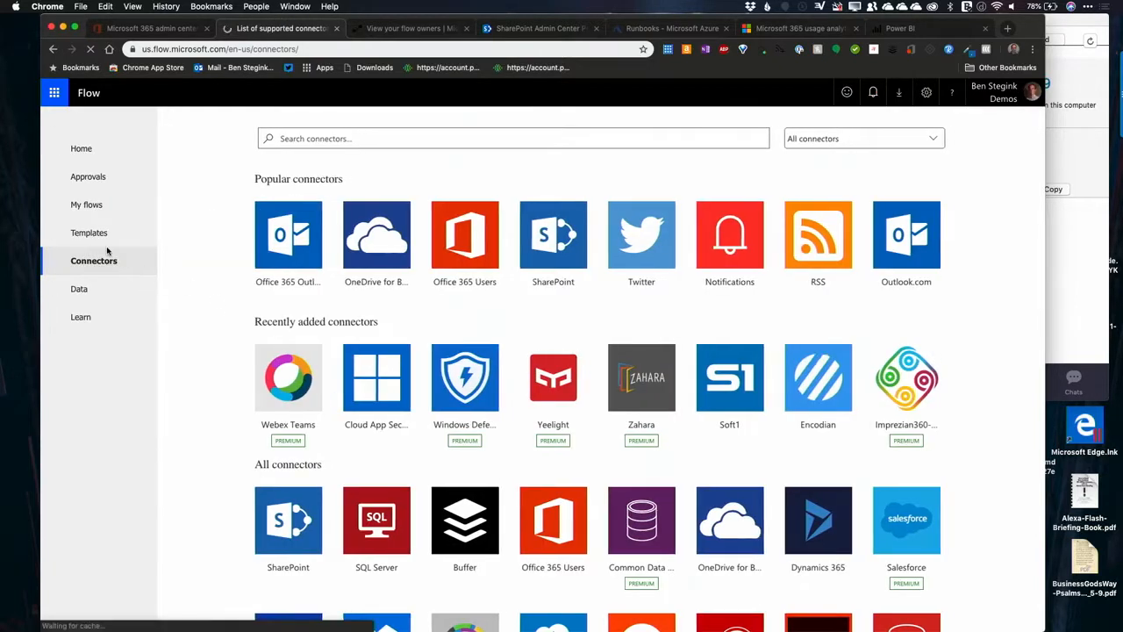
{"action": "scroll", "coordinate": [365, 364], "scroll_direction": "down", "scroll_amount": 10}
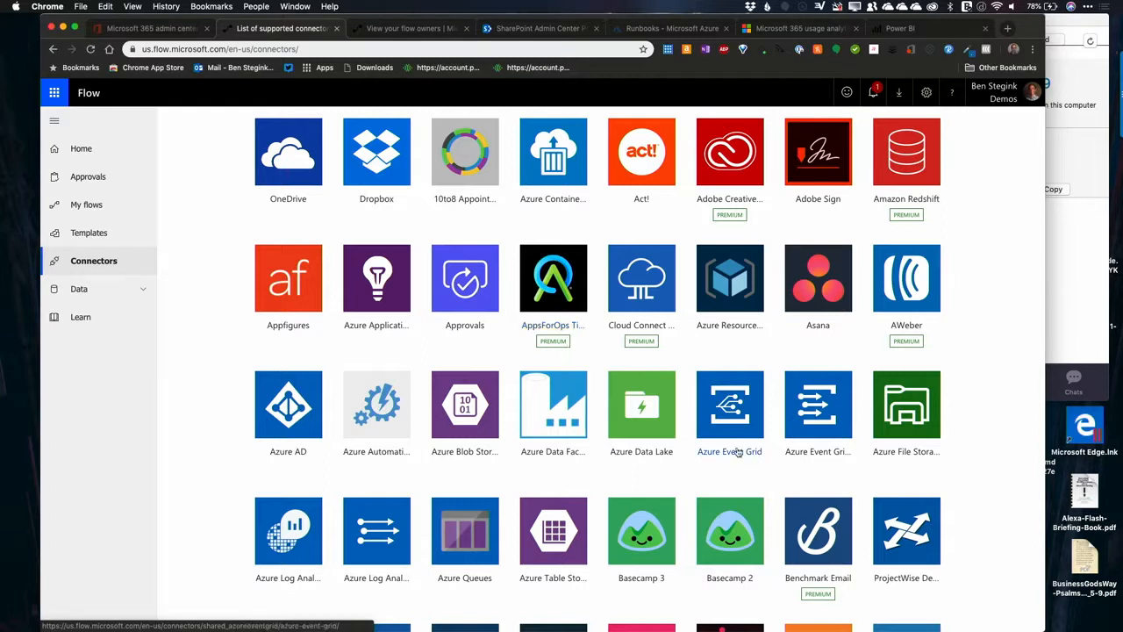
{"action": "scroll", "coordinate": [445, 323], "scroll_direction": "up", "scroll_amount": 10}
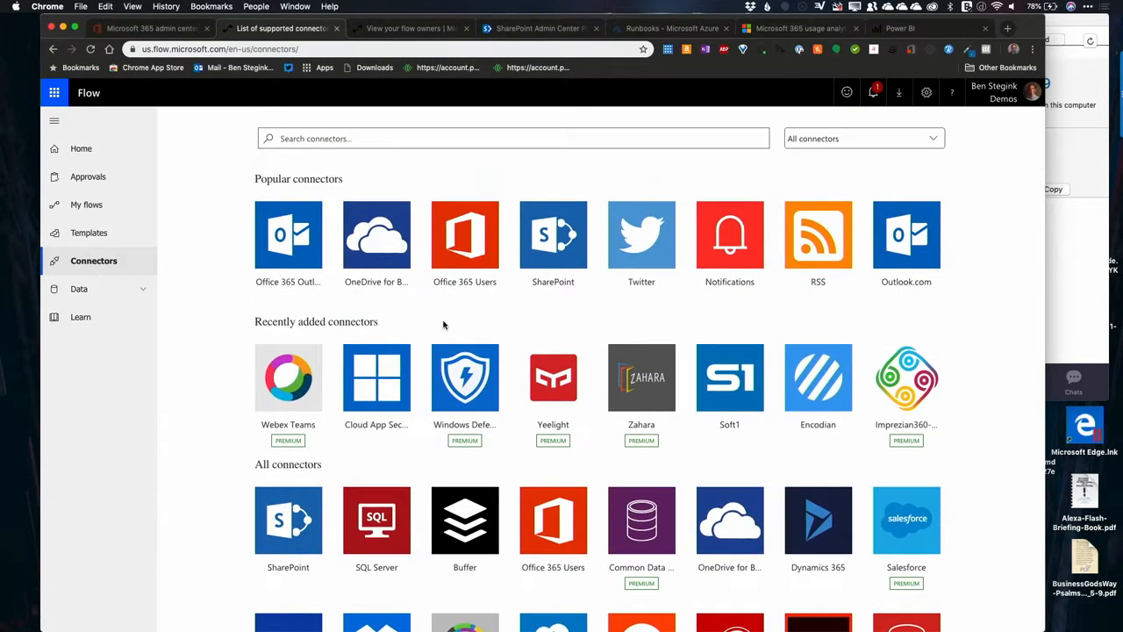
Step: Switch to the PowerPoint presentation and go to slide 8, "Getting started with Azure Automation"
{"action": "mouse_move", "coordinate": [851, 624]}
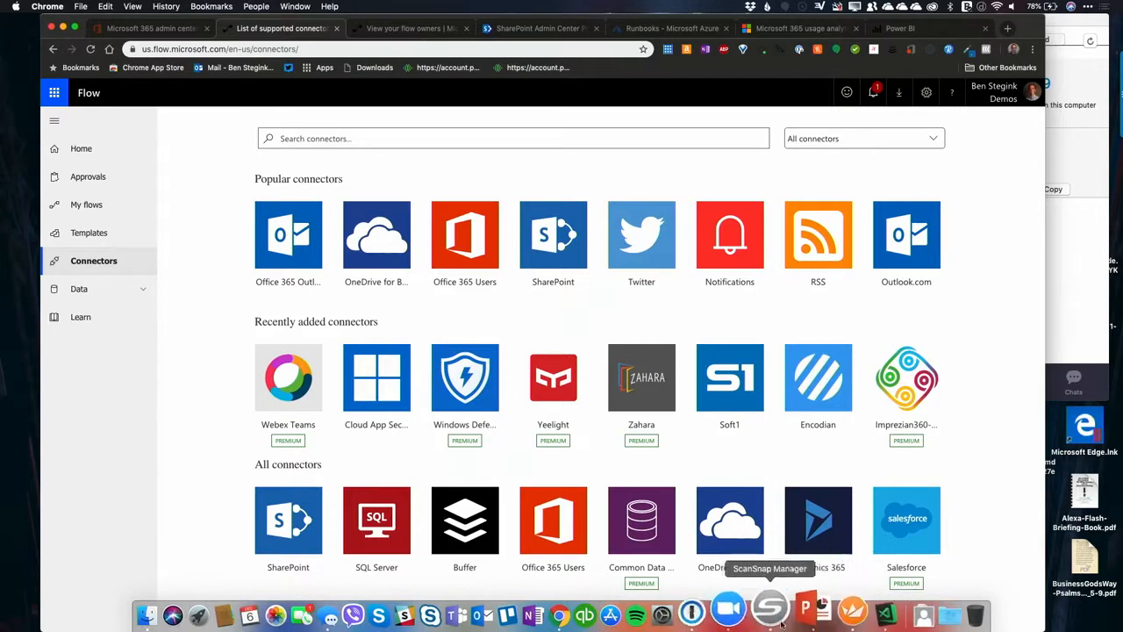
{"action": "left_click", "coordinate": [794, 614]}
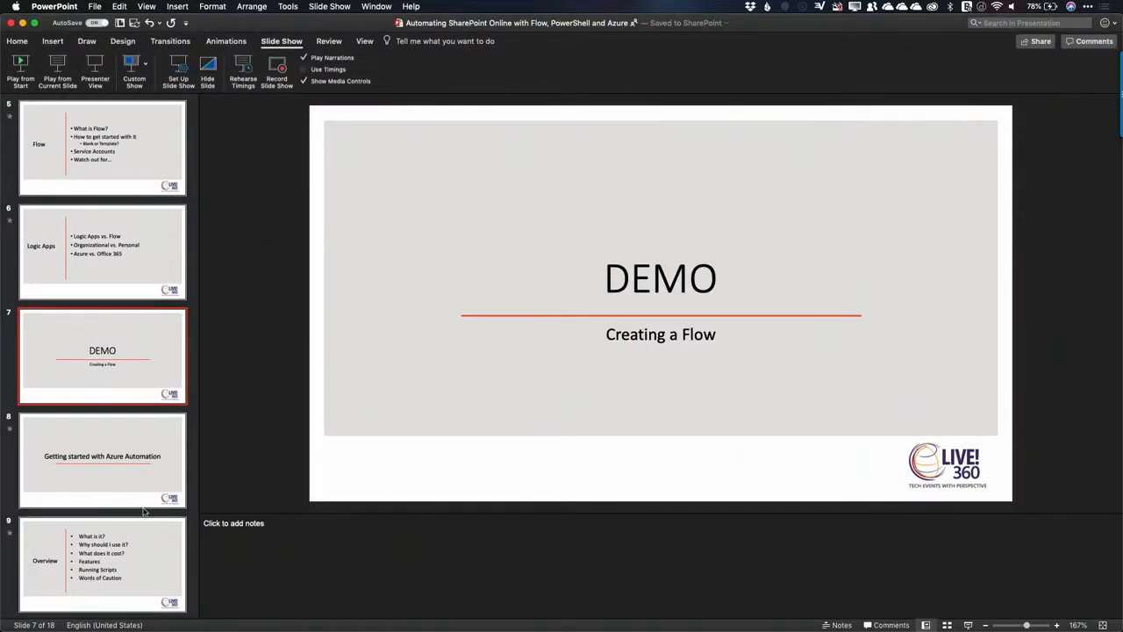
{"action": "left_click", "coordinate": [127, 487]}
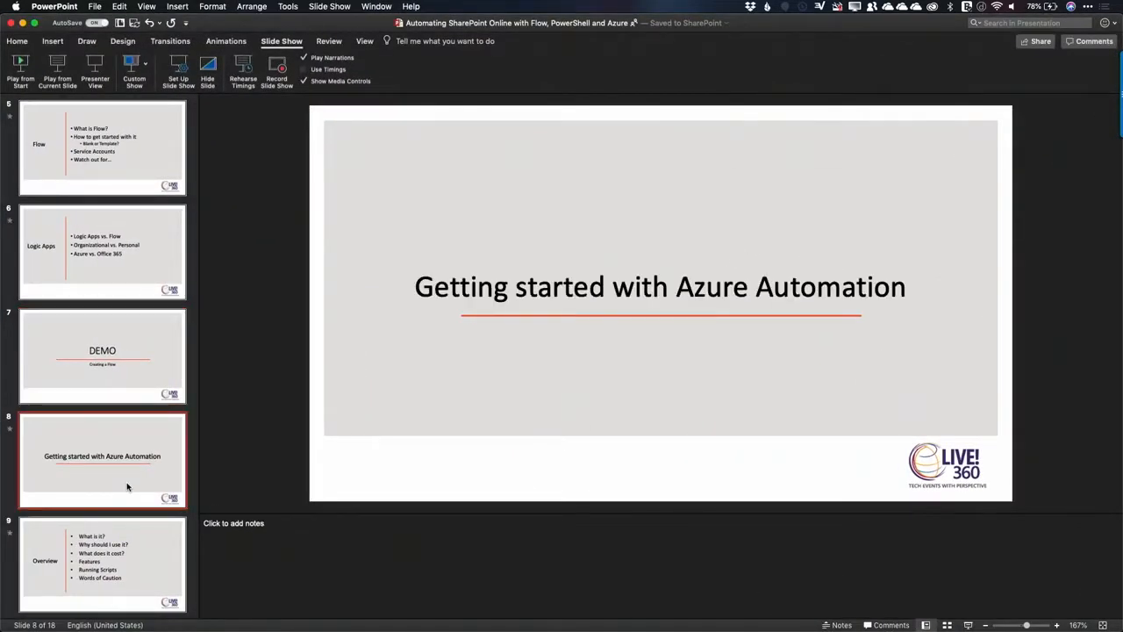
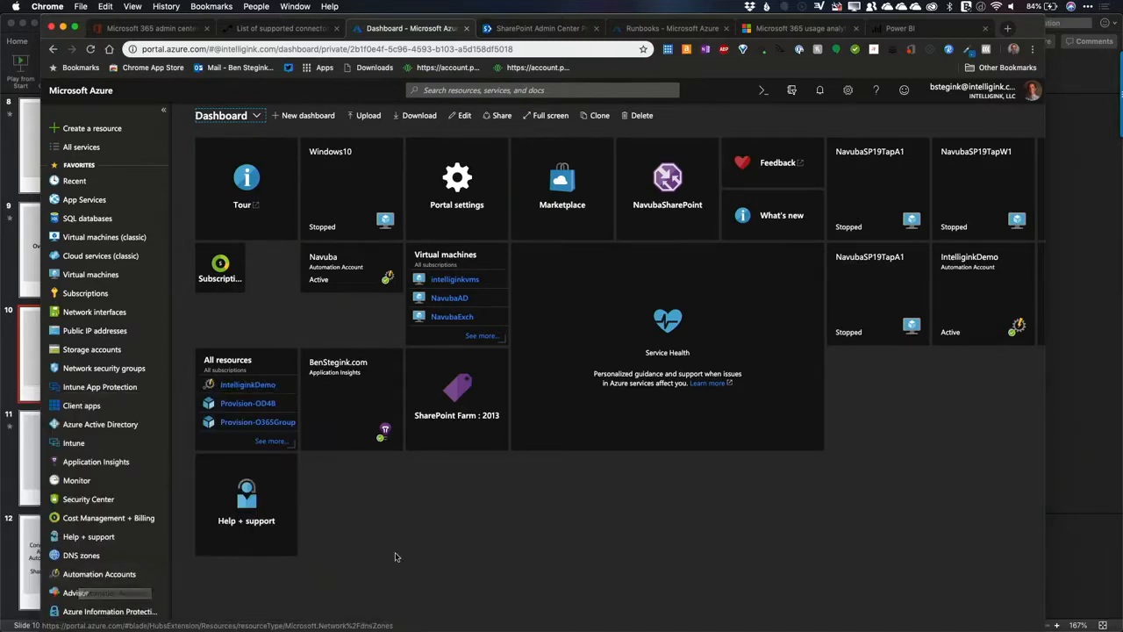
Step: Find Automation Accounts by filtering all Azure services for "aut" and open the list of accounts
{"action": "left_click", "coordinate": [88, 150]}
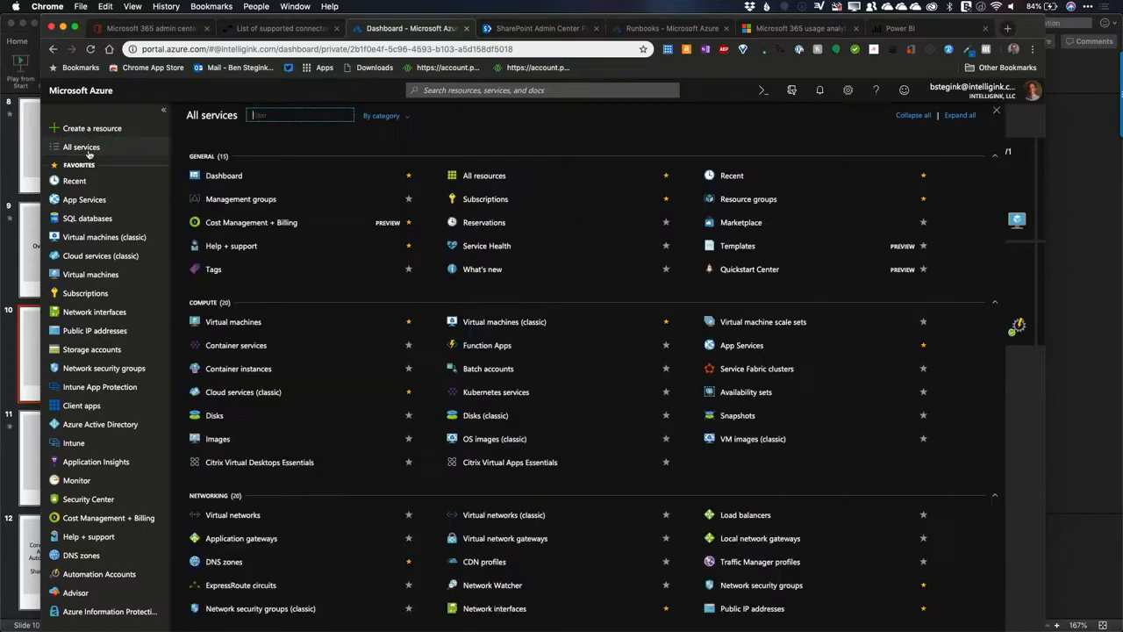
{"action": "type", "text": "aution"}
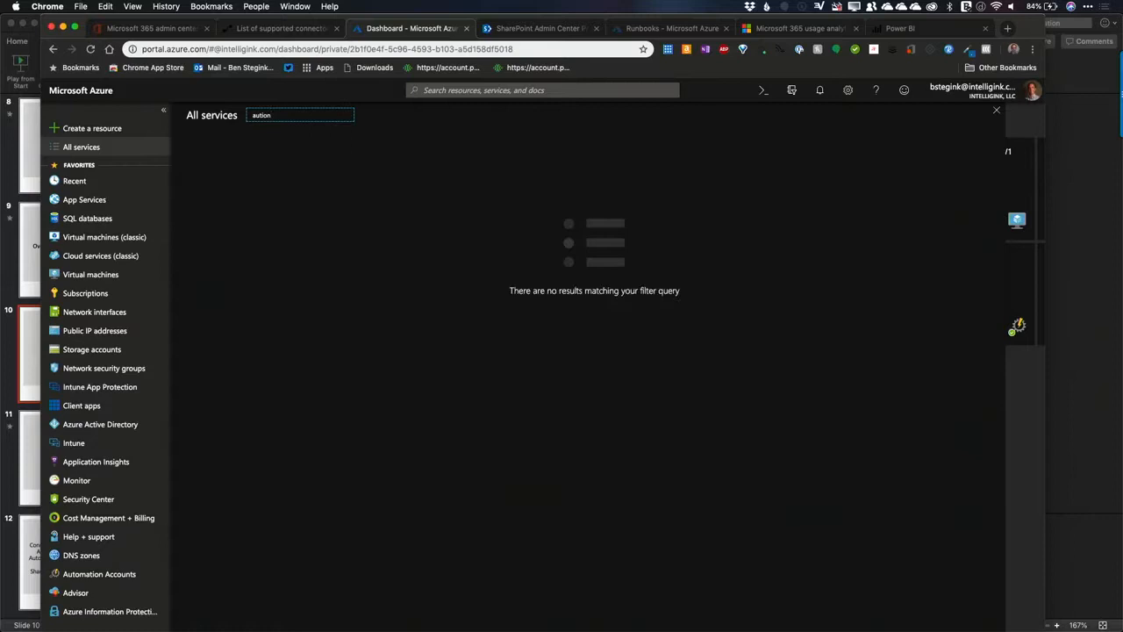
{"action": "key", "text": "BackSpace"}
{"action": "key", "text": "BackSpace"}
{"action": "key", "text": "BackSpace"}
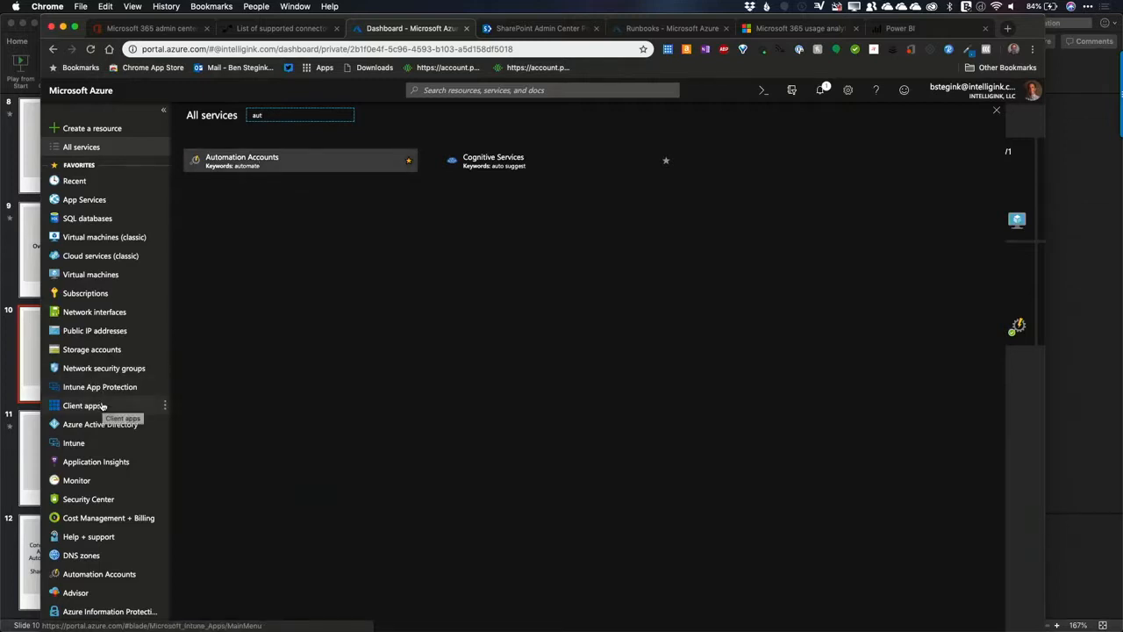
{"action": "left_click", "coordinate": [301, 356]}
{"action": "left_click", "coordinate": [259, 164]}
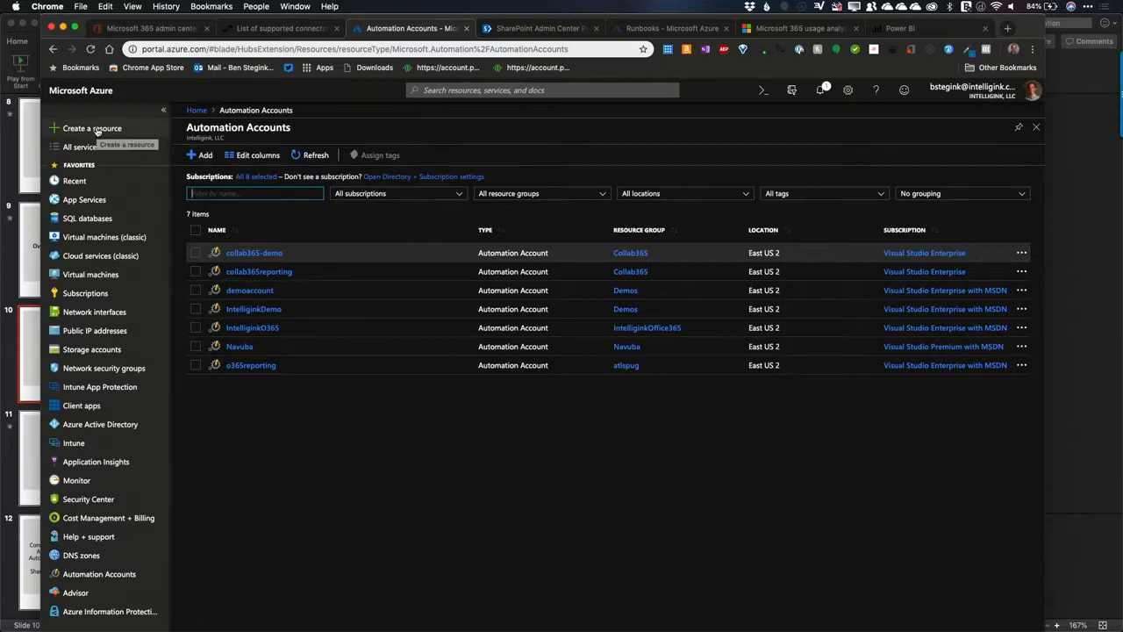
Step: Search the marketplace of new resources for Automation, view its description page and return to the Automation Accounts list
{"action": "left_click", "coordinate": [96, 132]}
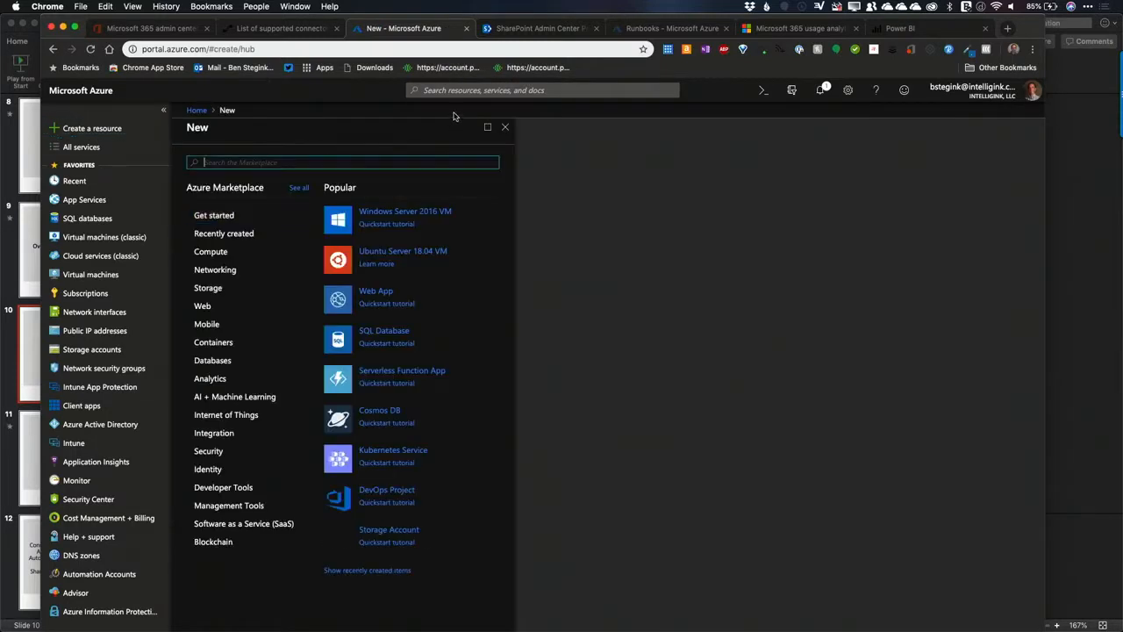
{"action": "type", "text": "aution"}
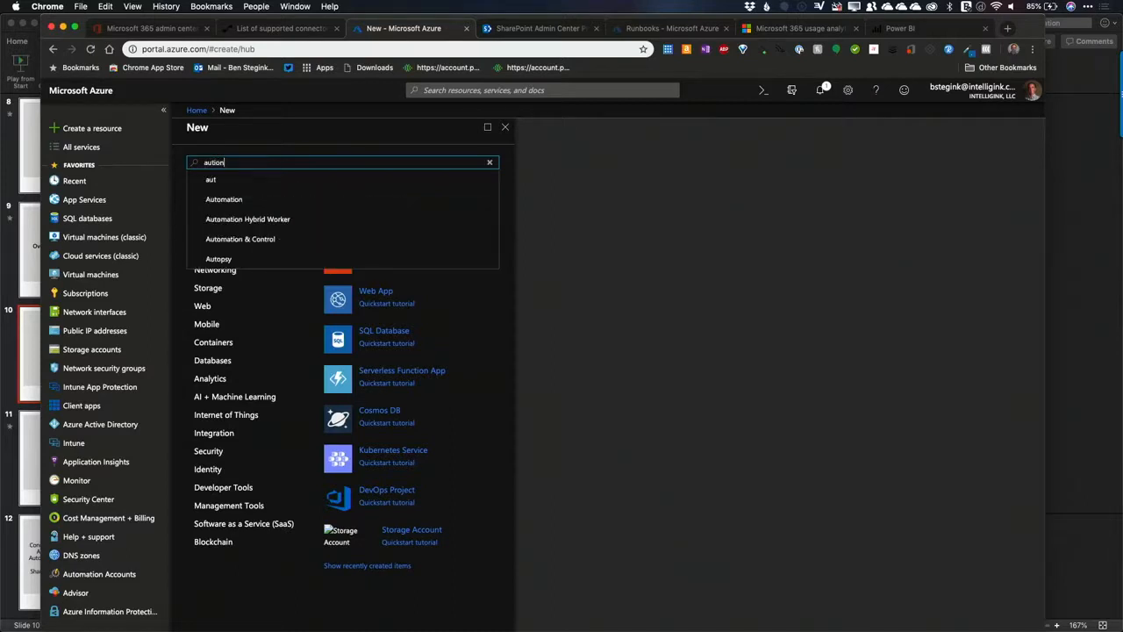
{"action": "key", "text": "BackSpace"}
{"action": "key", "text": "BackSpace"}
{"action": "key", "text": "BackSpace"}
{"action": "type", "text": "u"}
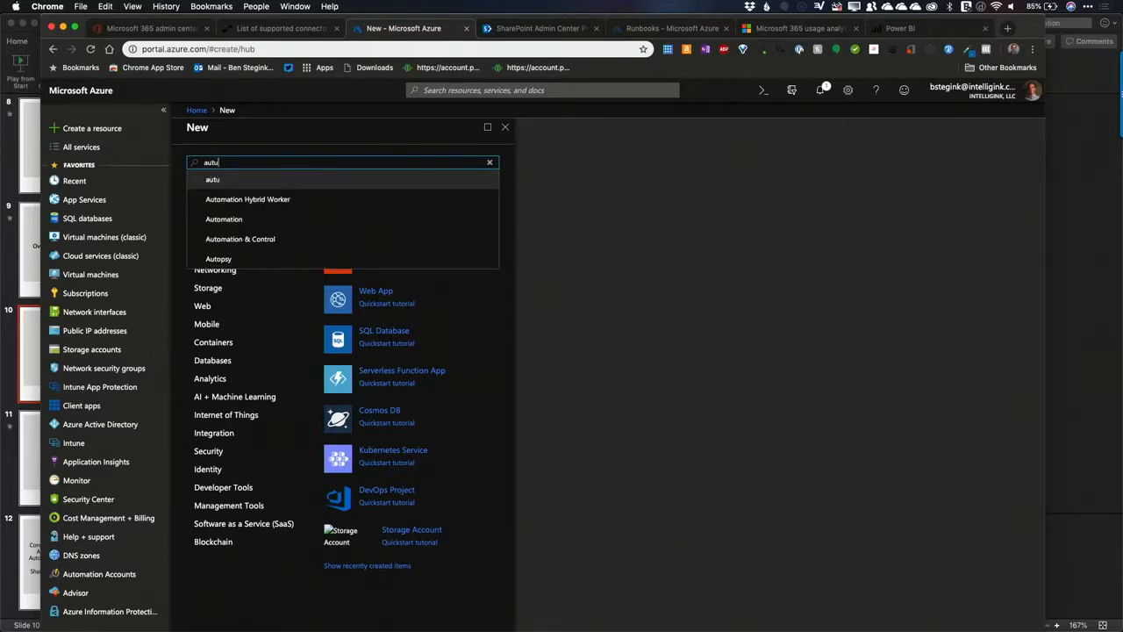
{"action": "left_click", "coordinate": [235, 218]}
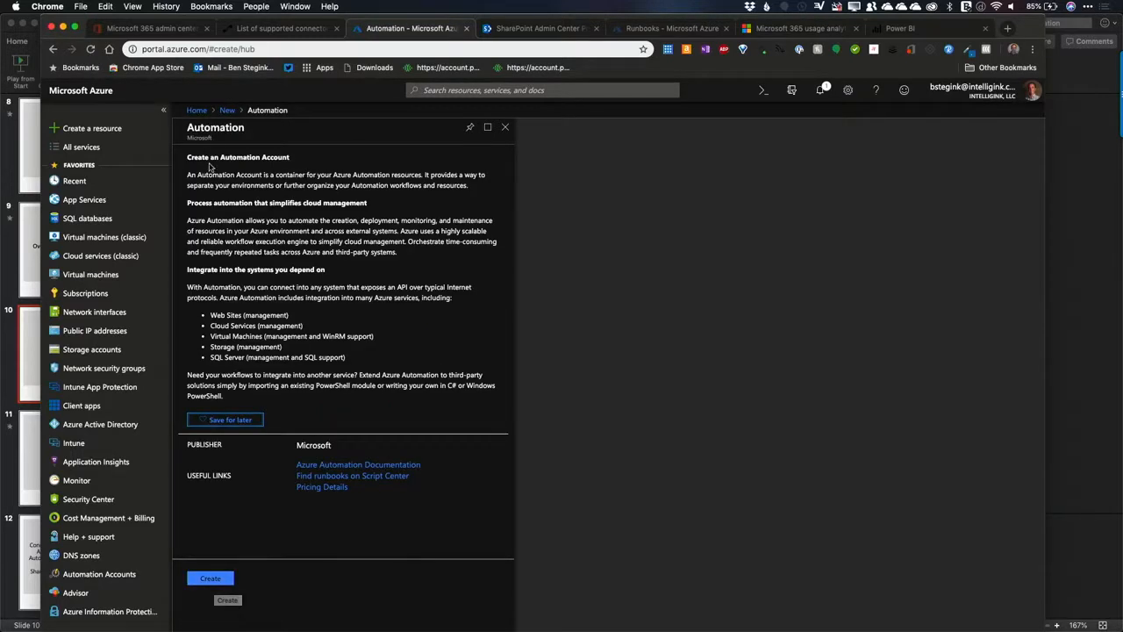
{"action": "left_click", "coordinate": [53, 50]}
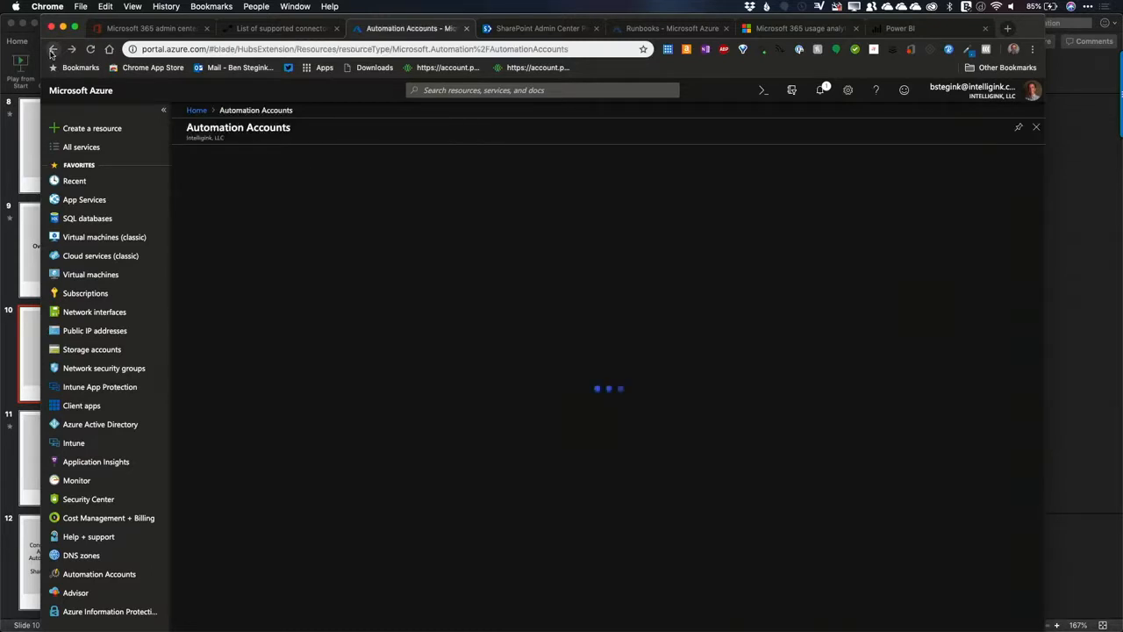
Step: Start a new automation account named Live360 under the Visual Studio Enterprise with MSDN subscription
{"action": "left_click", "coordinate": [202, 156]}
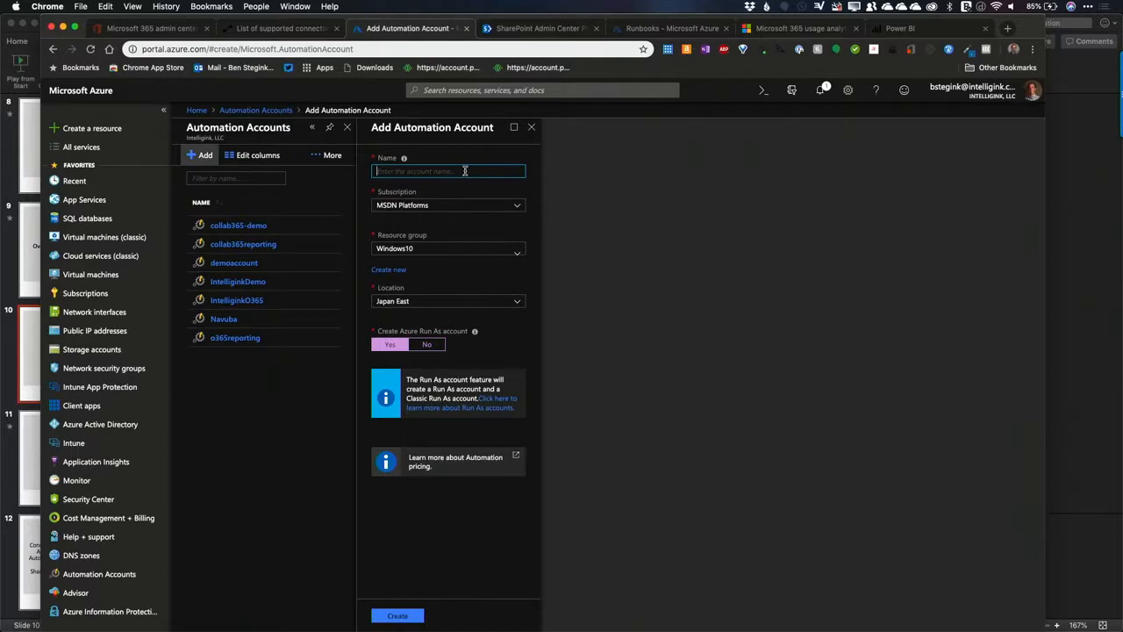
{"action": "type", "text": "Live360"}
{"action": "left_click", "coordinate": [466, 206]}
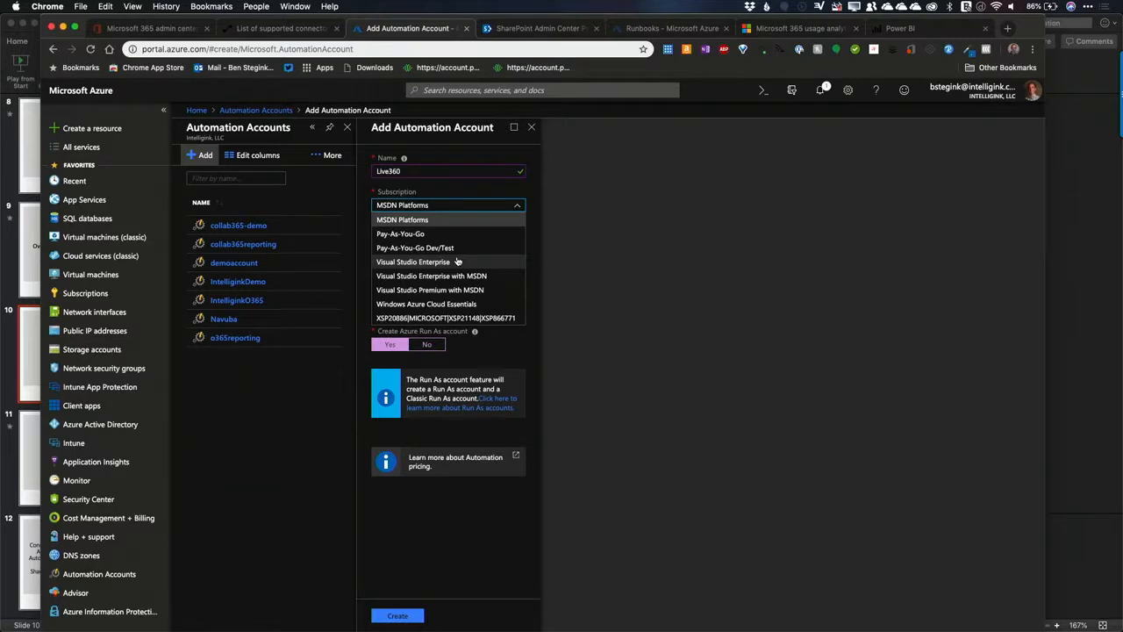
{"action": "left_click", "coordinate": [457, 262]}
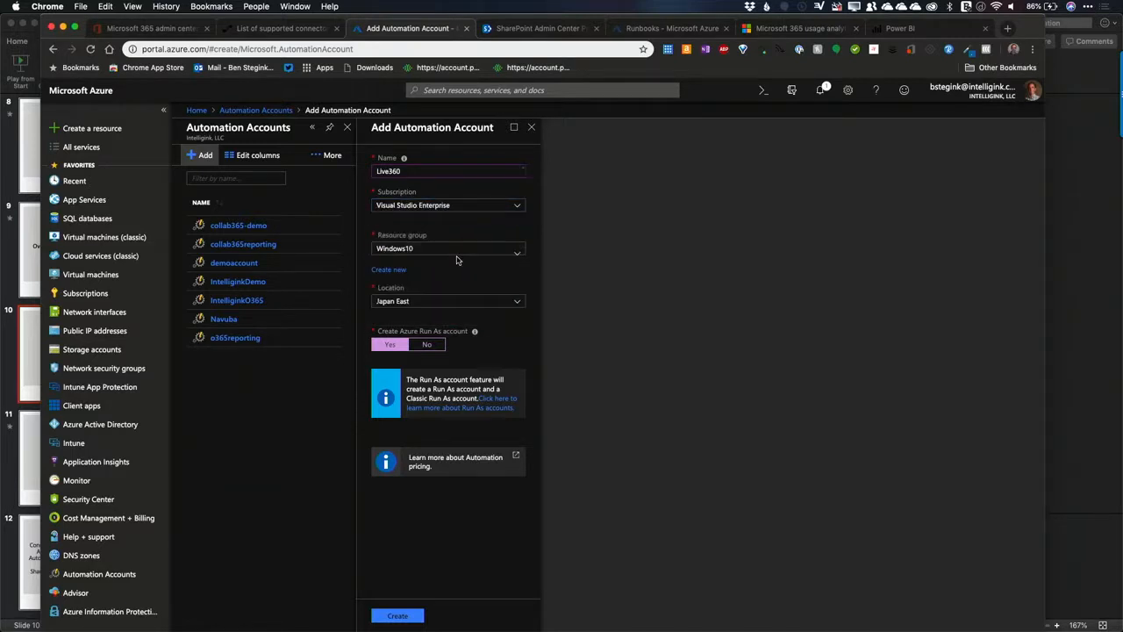
{"action": "left_click", "coordinate": [452, 207]}
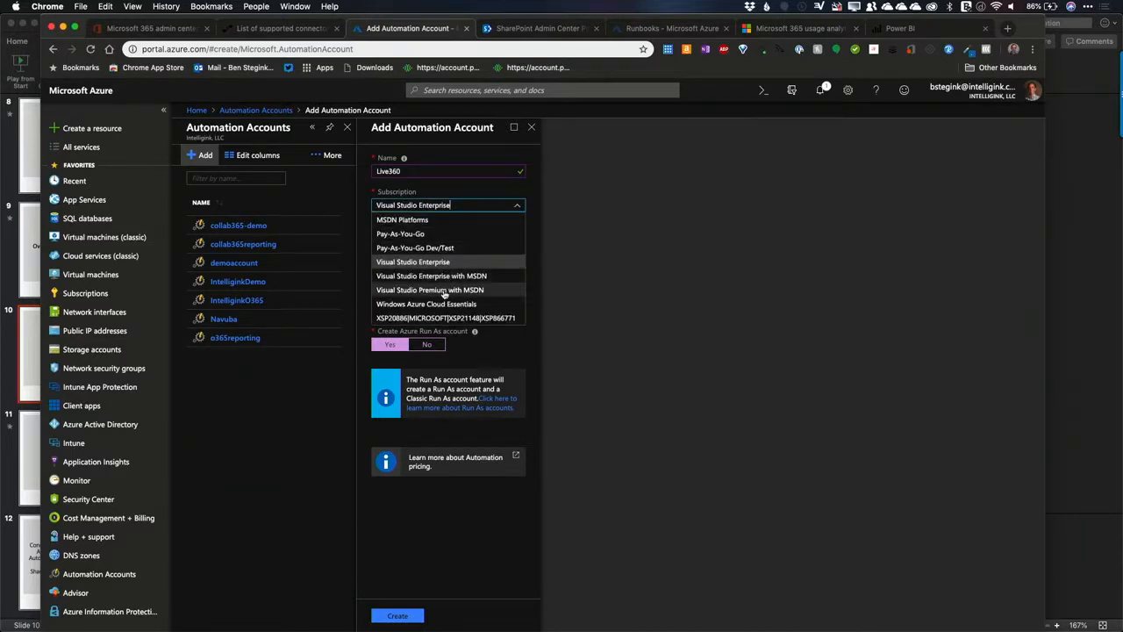
{"action": "left_click", "coordinate": [447, 278]}
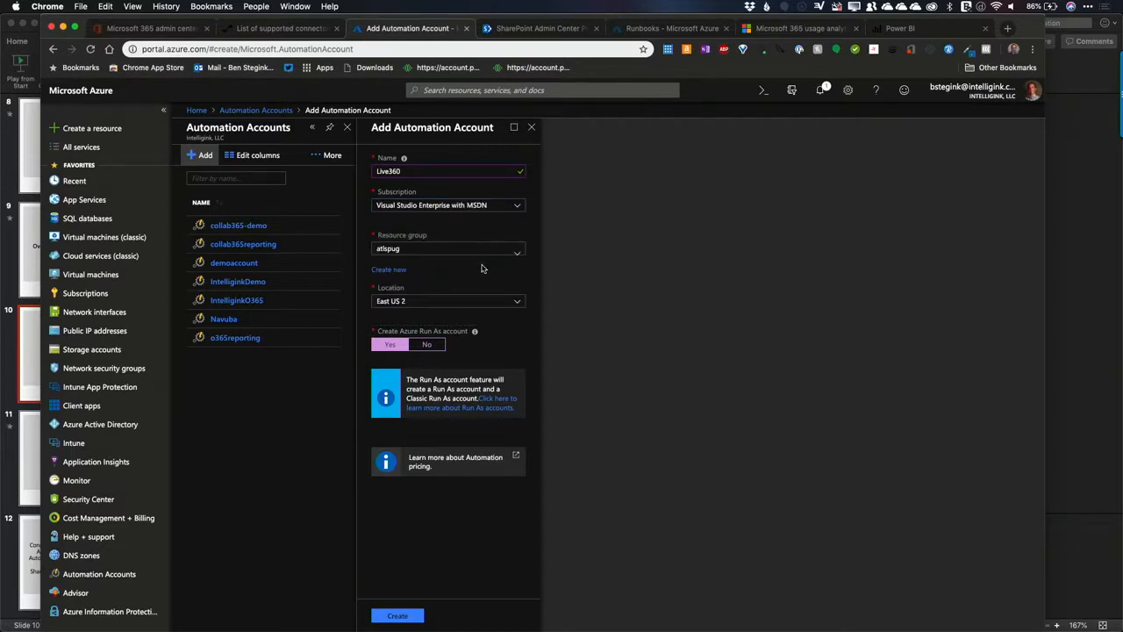
Step: Assign the Live360 account to the Demos resource group and the East US 2 location, and create it
{"action": "left_click", "coordinate": [515, 255]}
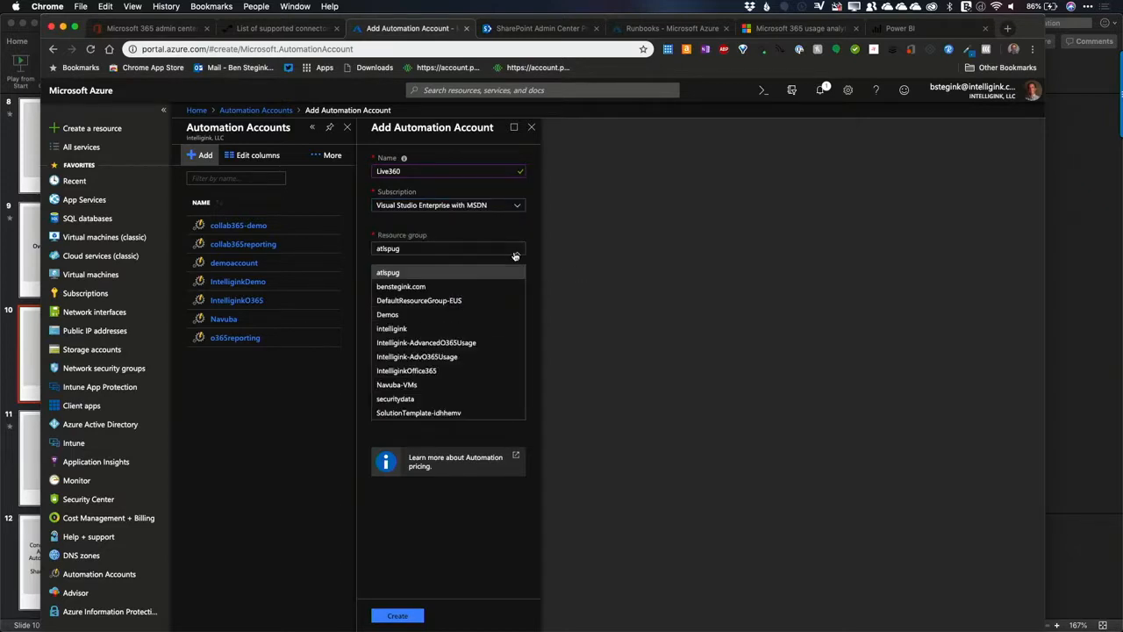
{"action": "left_click", "coordinate": [410, 320]}
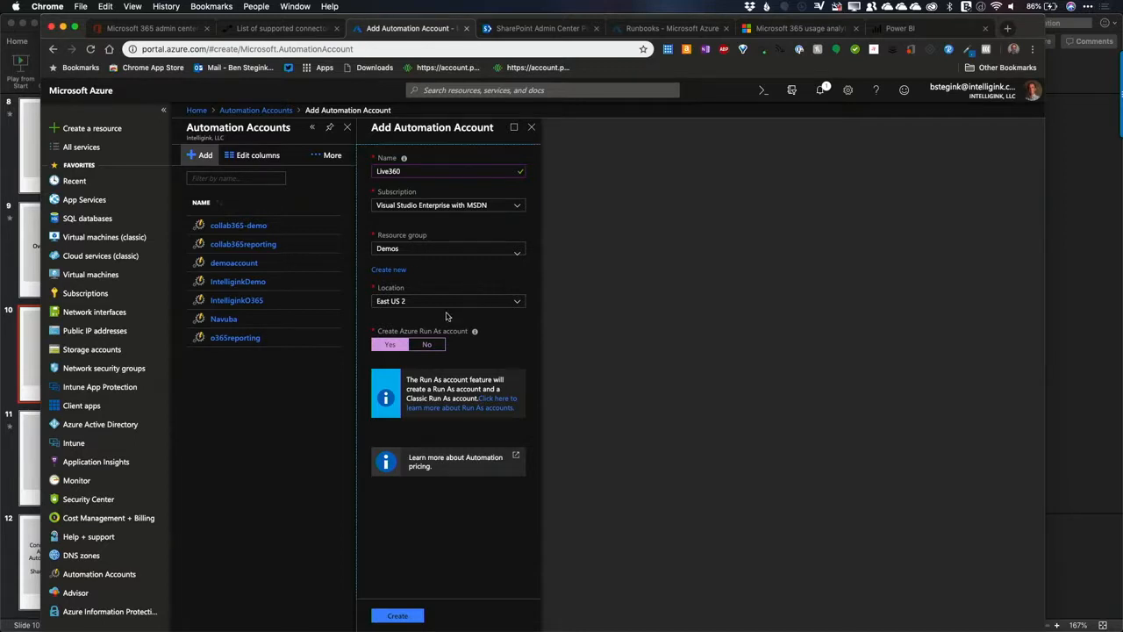
{"action": "left_click", "coordinate": [420, 302]}
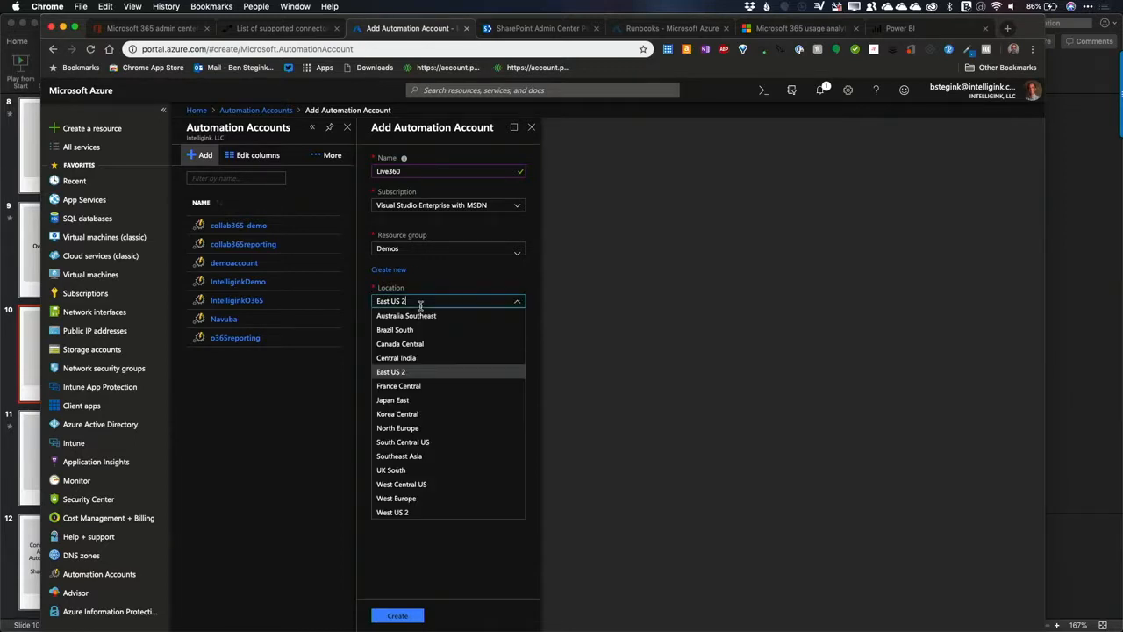
{"action": "left_click", "coordinate": [418, 372]}
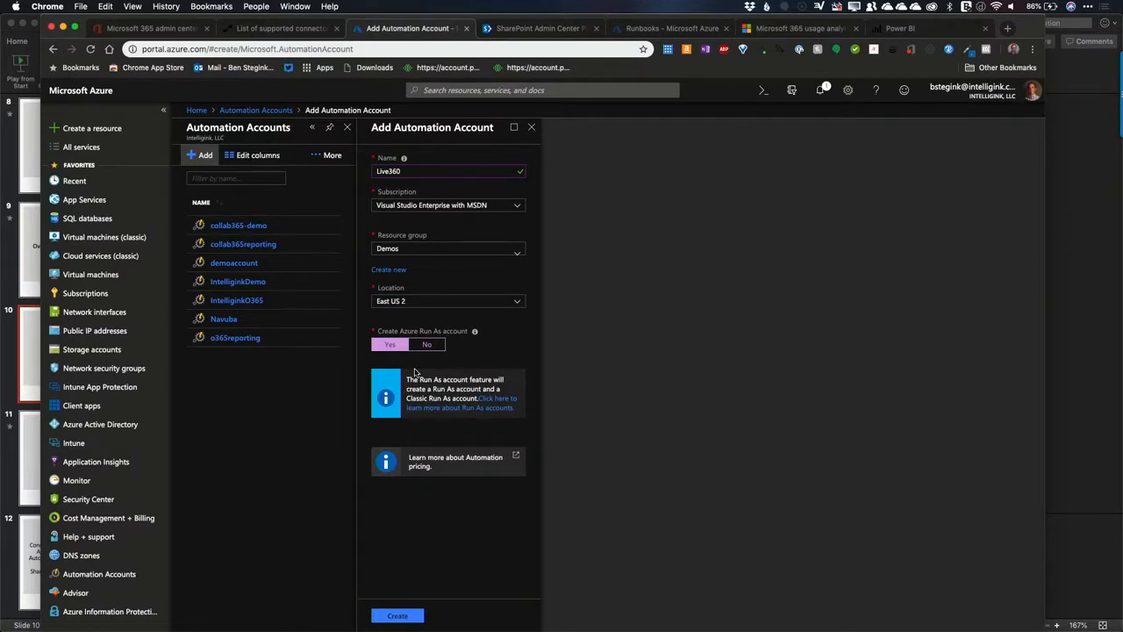
{"action": "left_click", "coordinate": [468, 301]}
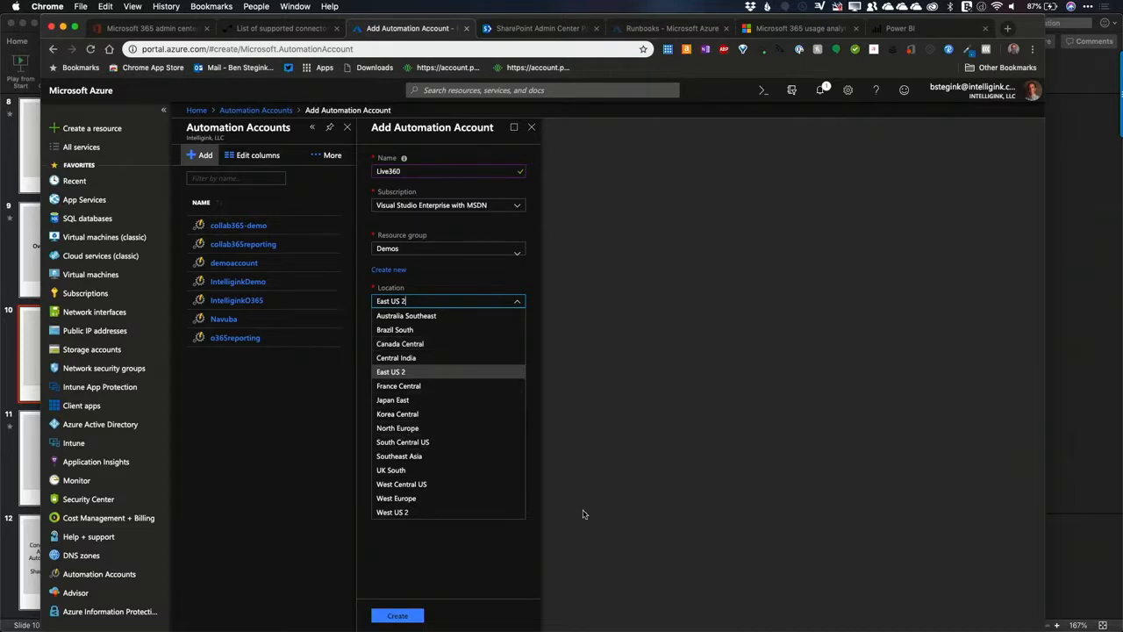
{"action": "left_click", "coordinate": [394, 551]}
{"action": "left_click", "coordinate": [397, 615]}
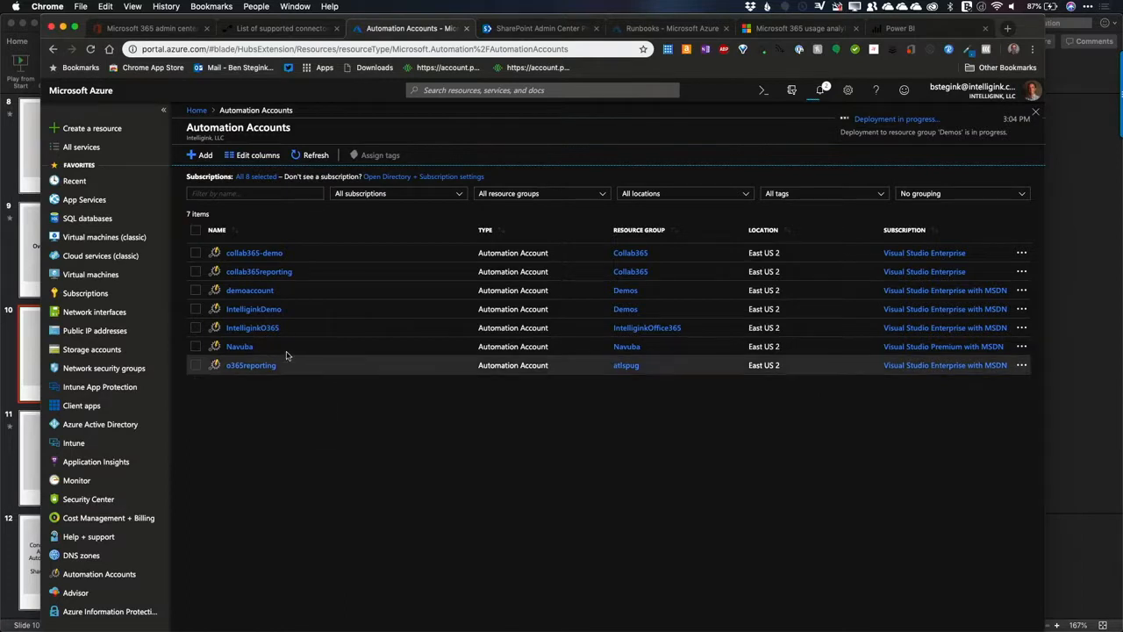
Step: Open the IntelliginkDemo automation account and review its activity log and access control (IAM) page
{"action": "left_click", "coordinate": [253, 311]}
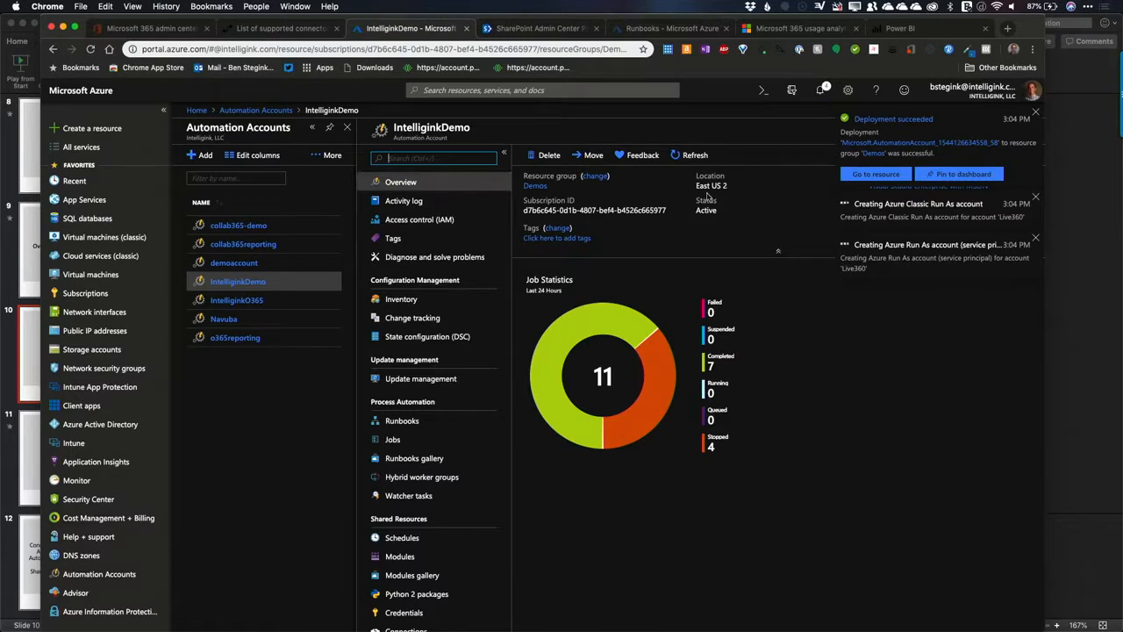
{"action": "left_click", "coordinate": [1037, 113]}
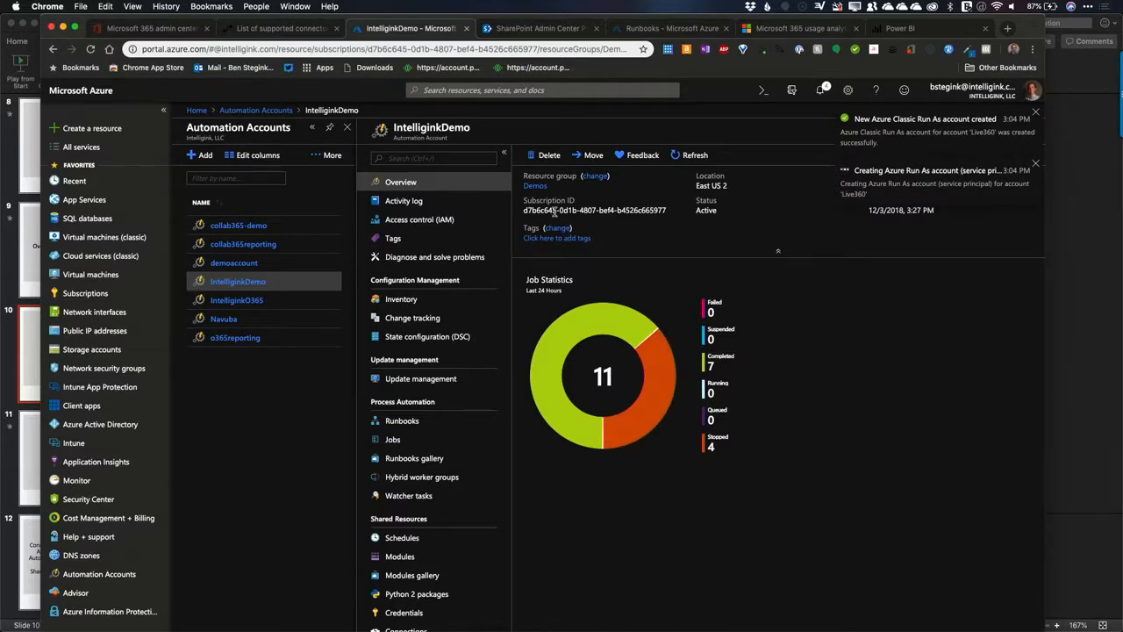
{"action": "left_click", "coordinate": [402, 205]}
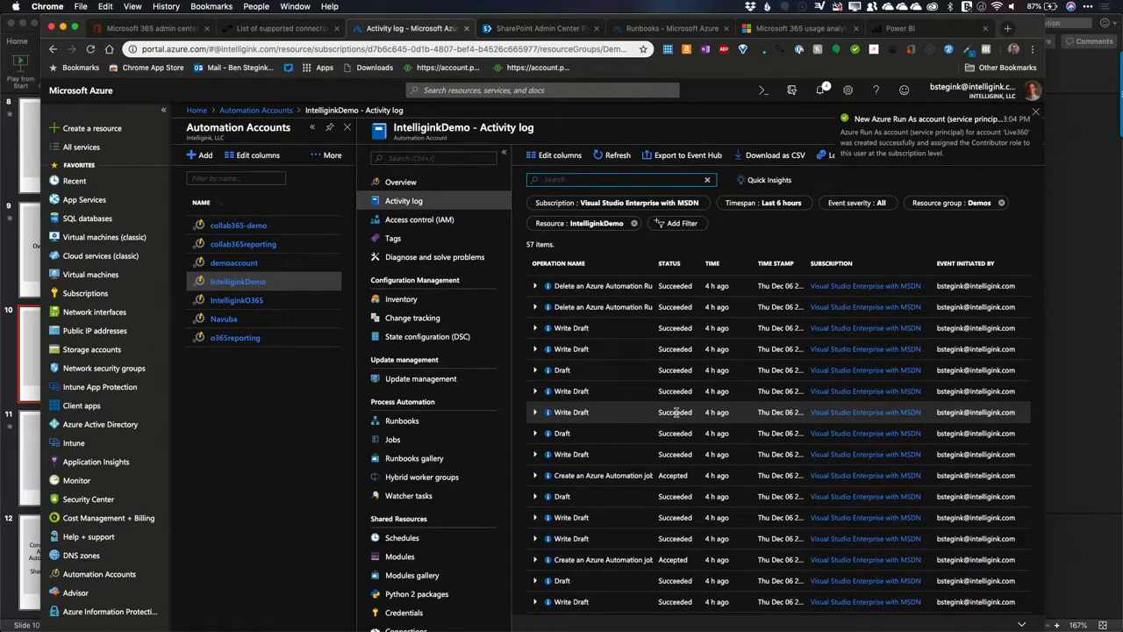
{"action": "left_click", "coordinate": [428, 224]}
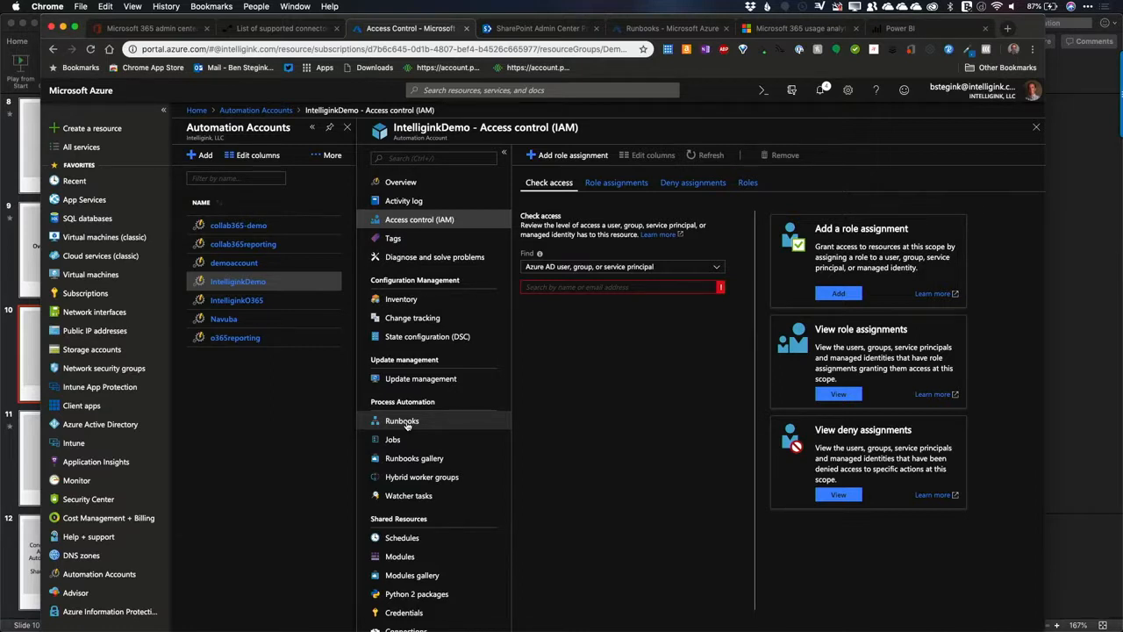
Step: Enlarge the browser's page zoom to one level above 150%
{"action": "left_click", "coordinate": [1033, 49]}
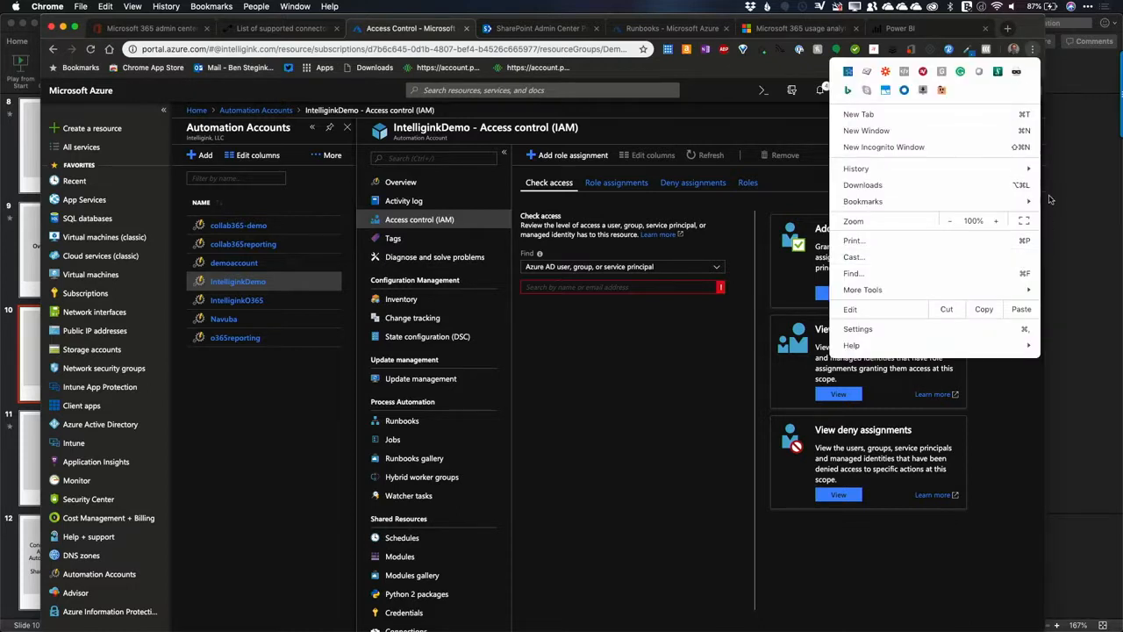
{"action": "left_click", "coordinate": [997, 221]}
{"action": "left_click", "coordinate": [997, 221]}
{"action": "left_click", "coordinate": [997, 221]}
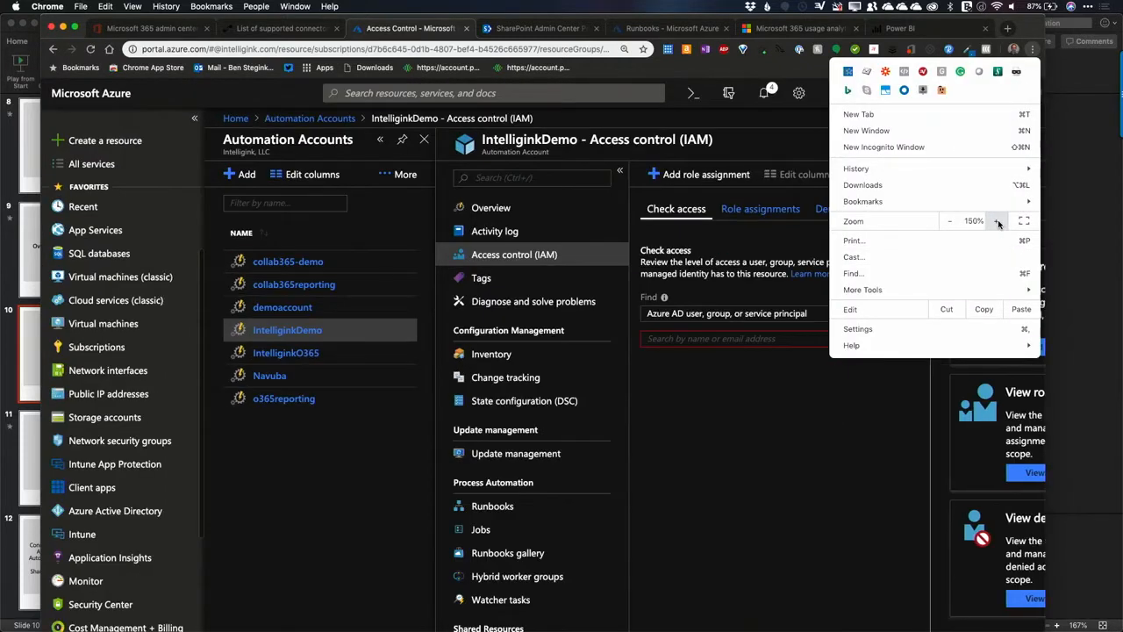
{"action": "left_click", "coordinate": [998, 221]}
{"action": "key", "text": "Escape"}
Step: Open the list of runbooks under Process Automation in the IntelliginkDemo account
{"action": "scroll", "coordinate": [674, 439], "scroll_direction": "down", "scroll_amount": 2}
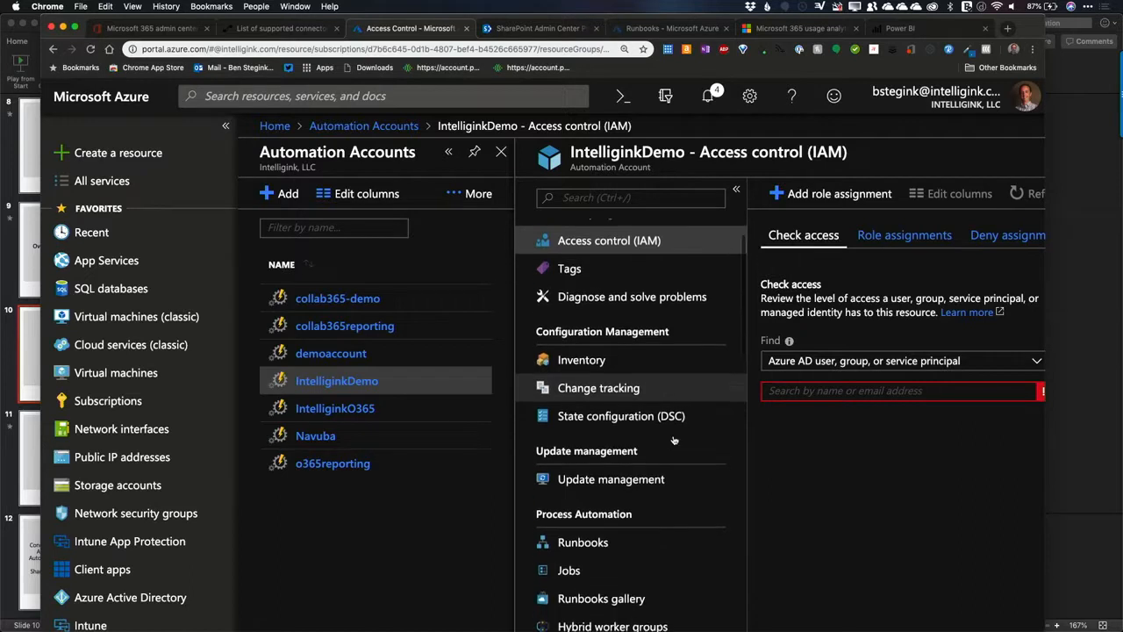
{"action": "scroll", "coordinate": [674, 439], "scroll_direction": "down", "scroll_amount": 1}
{"action": "left_click", "coordinate": [593, 506]}
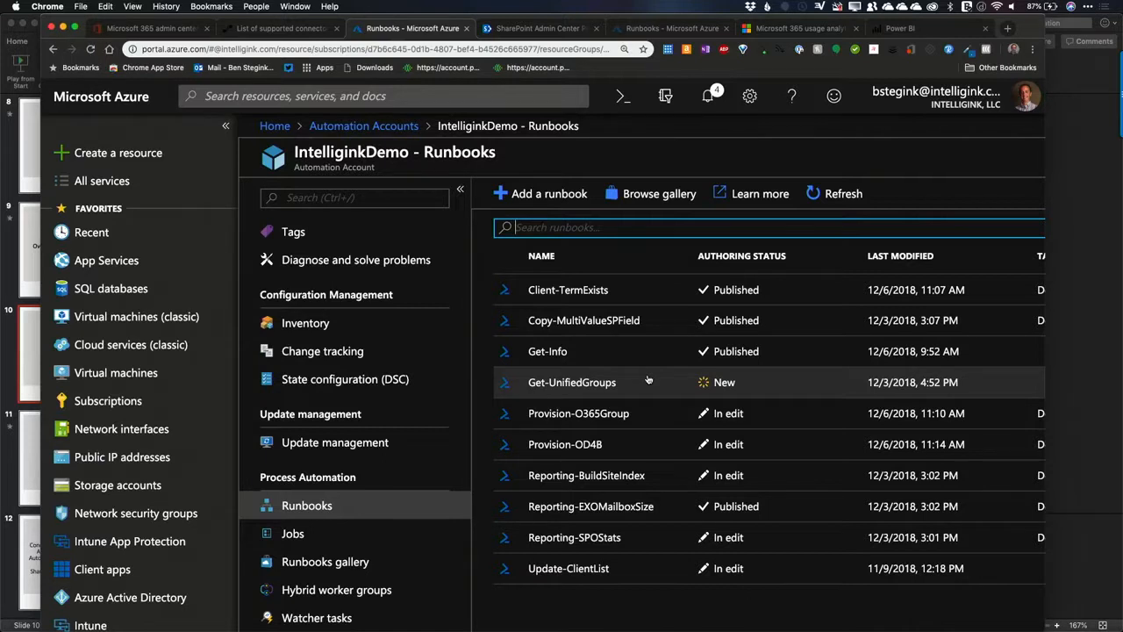
Step: Search the runbook gallery for SharePoint, look through the matching runbooks and return to the account's runbooks
{"action": "left_click", "coordinate": [650, 195]}
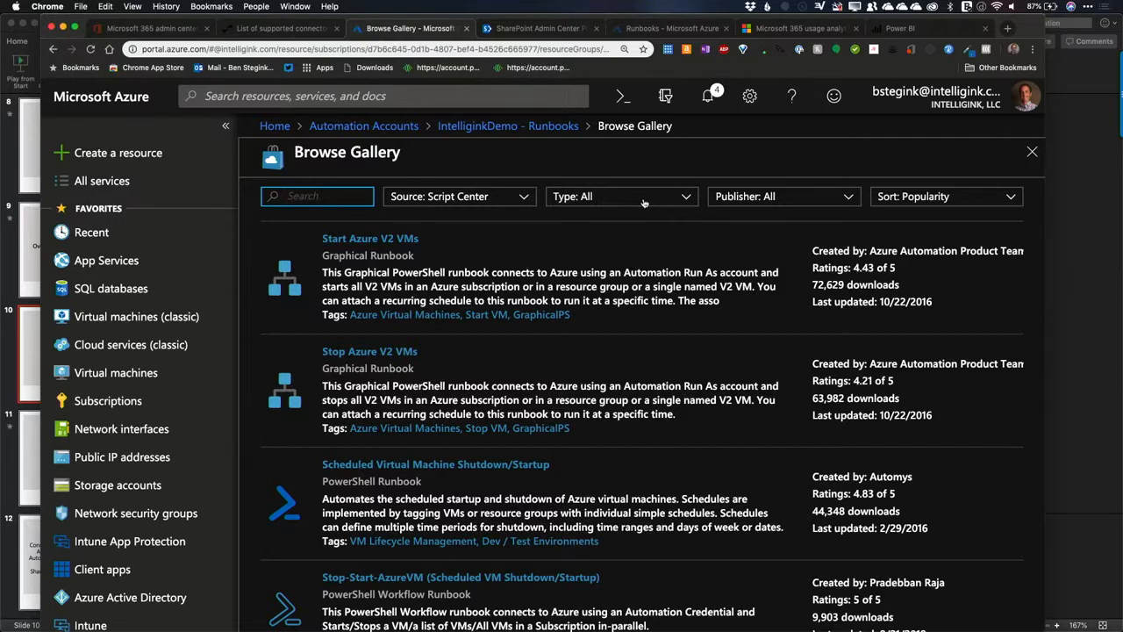
{"action": "type", "text": "SharePoint"}
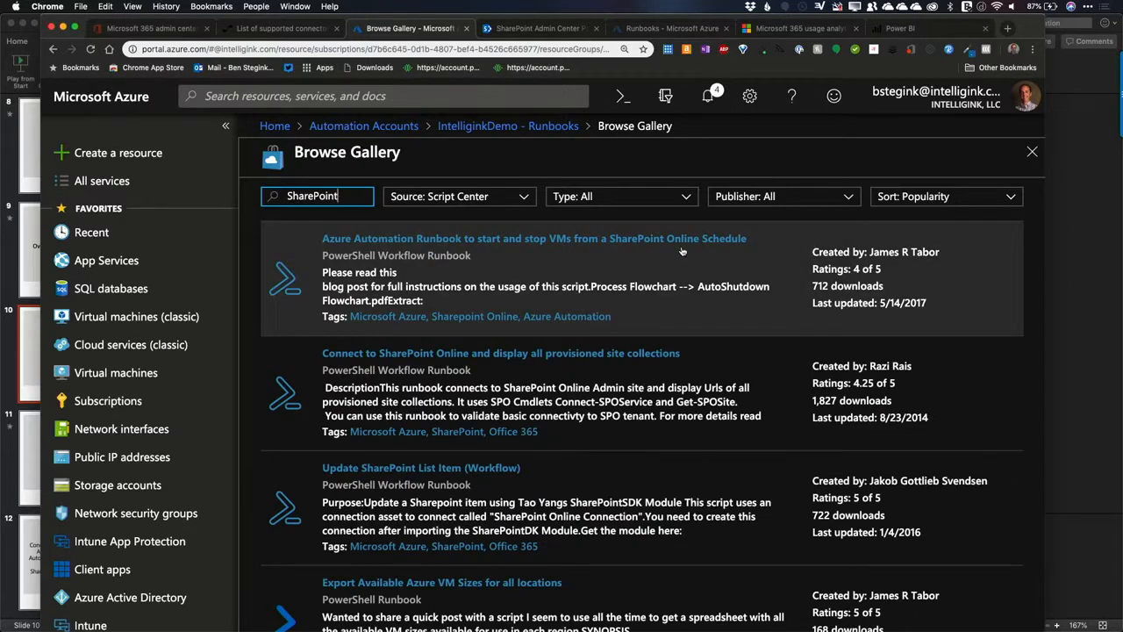
{"action": "scroll", "coordinate": [646, 419], "scroll_direction": "down", "scroll_amount": 5}
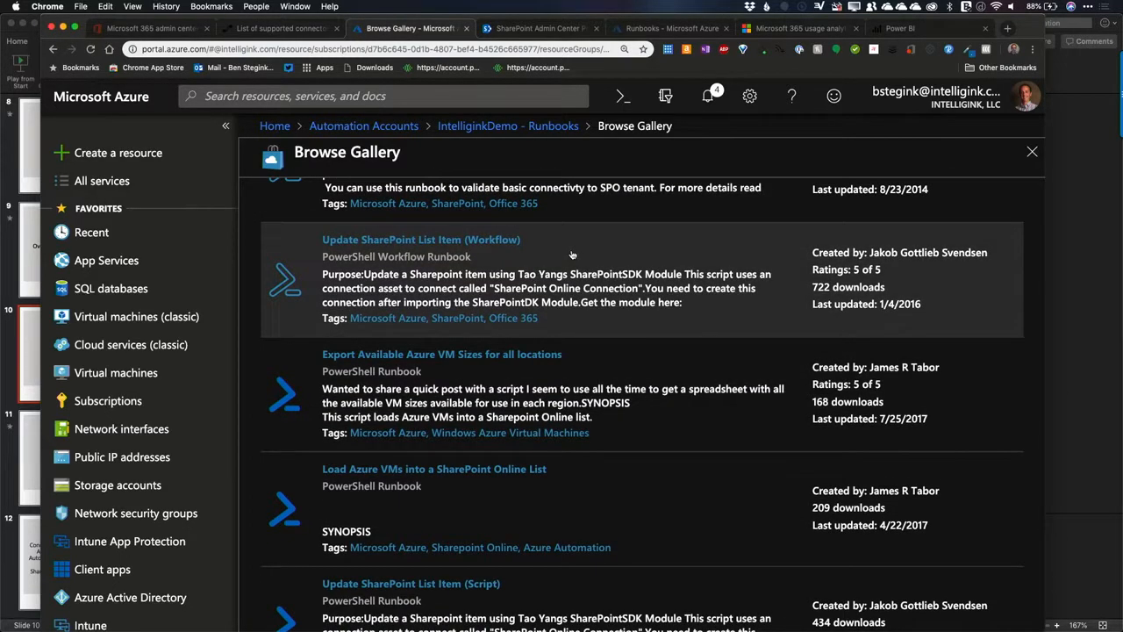
{"action": "scroll", "coordinate": [573, 255], "scroll_direction": "down", "scroll_amount": 2}
{"action": "scroll", "coordinate": [572, 255], "scroll_direction": "up", "scroll_amount": 5}
{"action": "scroll", "coordinate": [573, 254], "scroll_direction": "down", "scroll_amount": 2}
{"action": "scroll", "coordinate": [572, 255], "scroll_direction": "down", "scroll_amount": 2}
{"action": "scroll", "coordinate": [573, 255], "scroll_direction": "up", "scroll_amount": 3}
{"action": "left_click", "coordinate": [531, 128]}
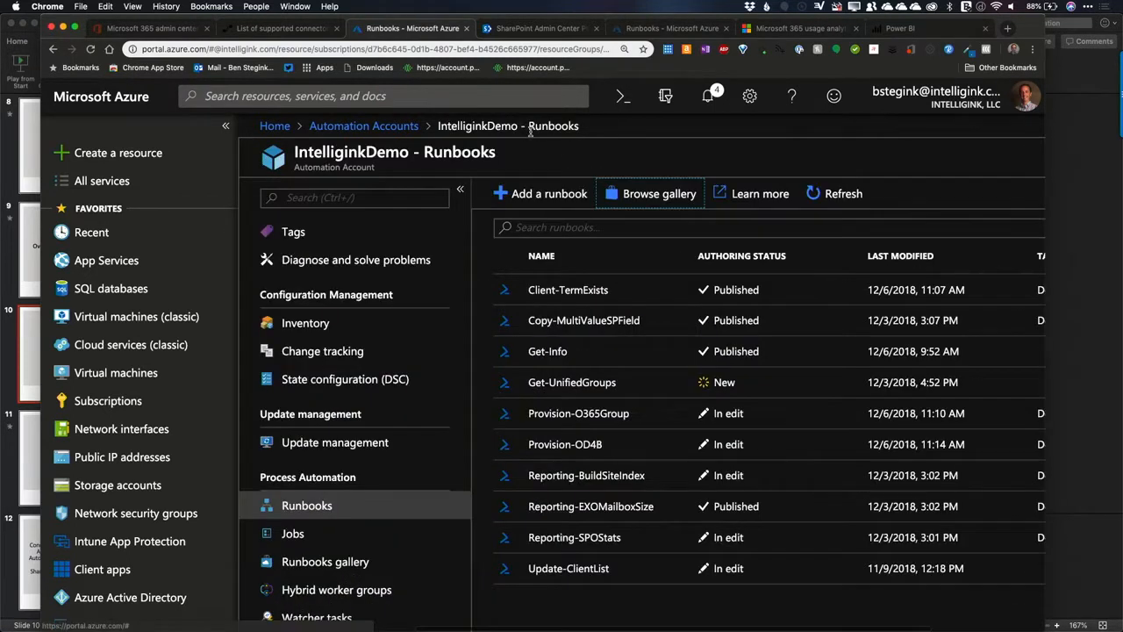
Step: Create a new PowerShell runbook named Get-SPSites in the IntelliginkDemo automation account
{"action": "left_click", "coordinate": [528, 195]}
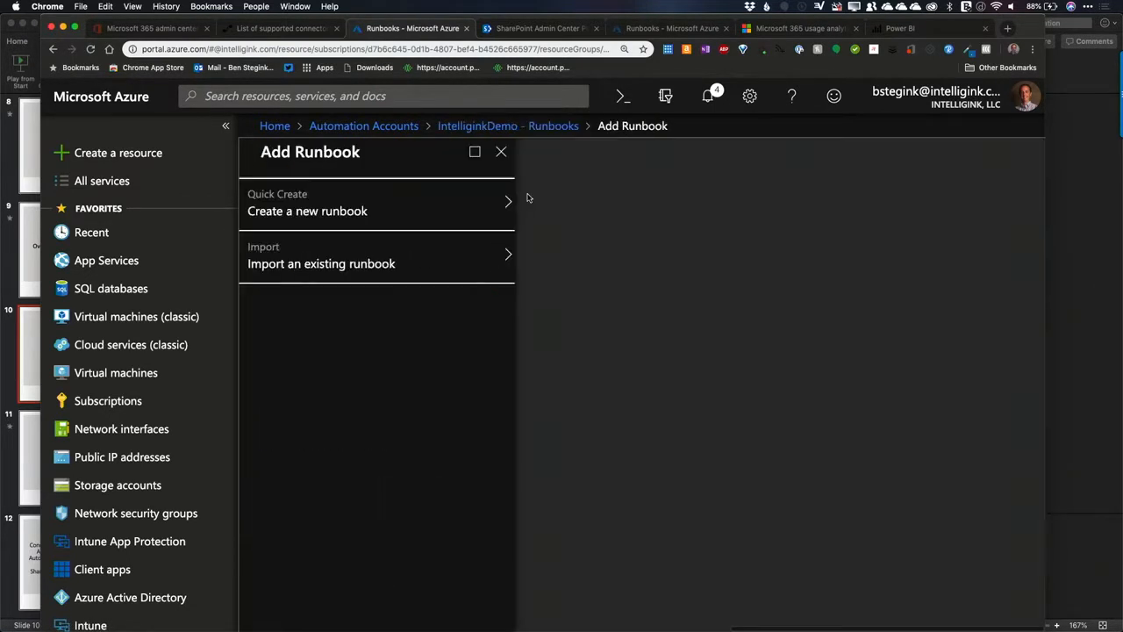
{"action": "left_click", "coordinate": [421, 208]}
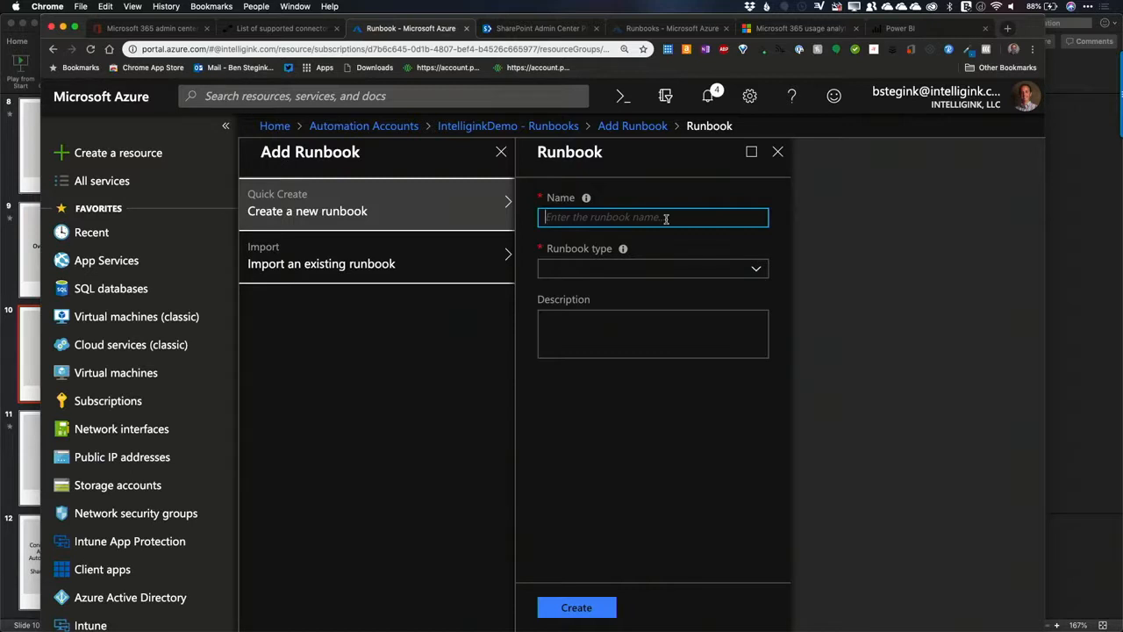
{"action": "type", "text": "Get-SPSites"}
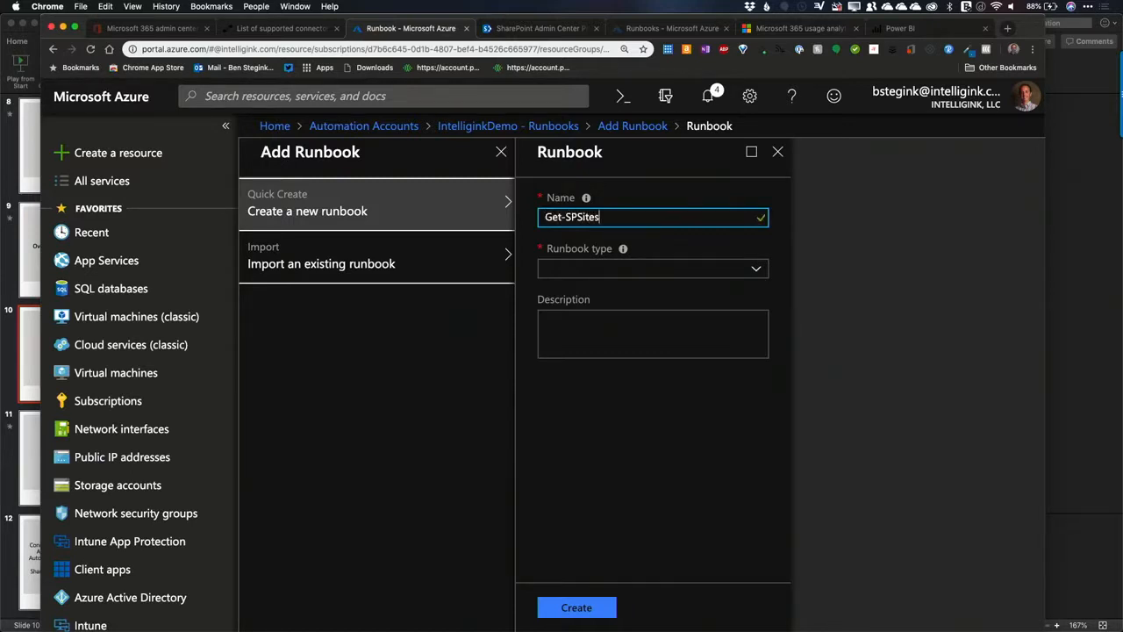
{"action": "left_click", "coordinate": [758, 270]}
{"action": "left_click", "coordinate": [625, 292]}
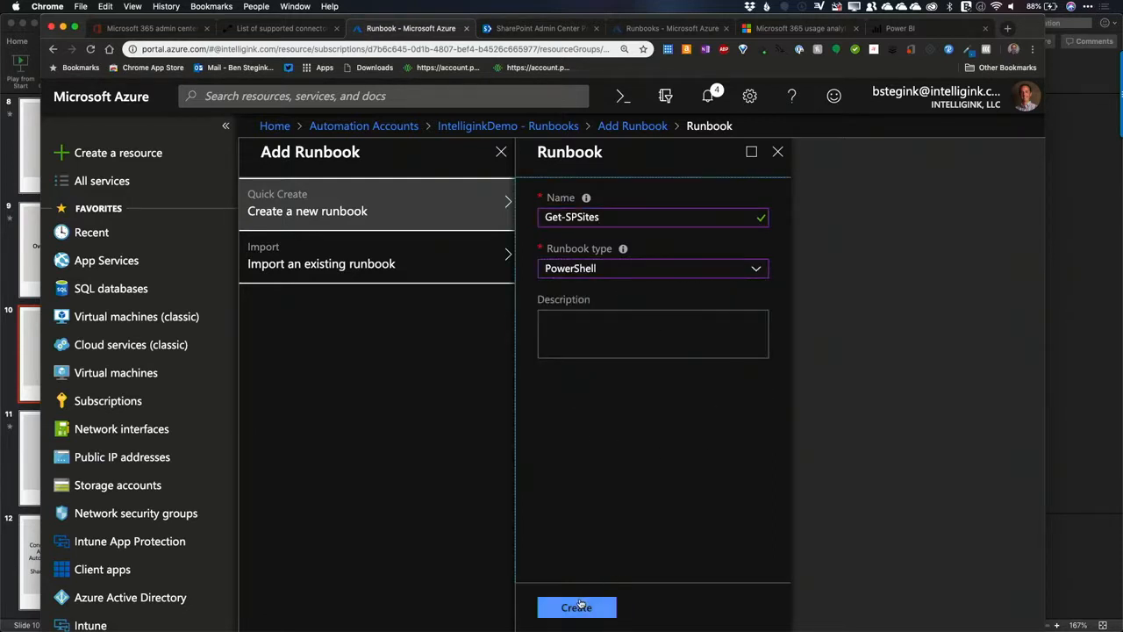
{"action": "left_click", "coordinate": [578, 606]}
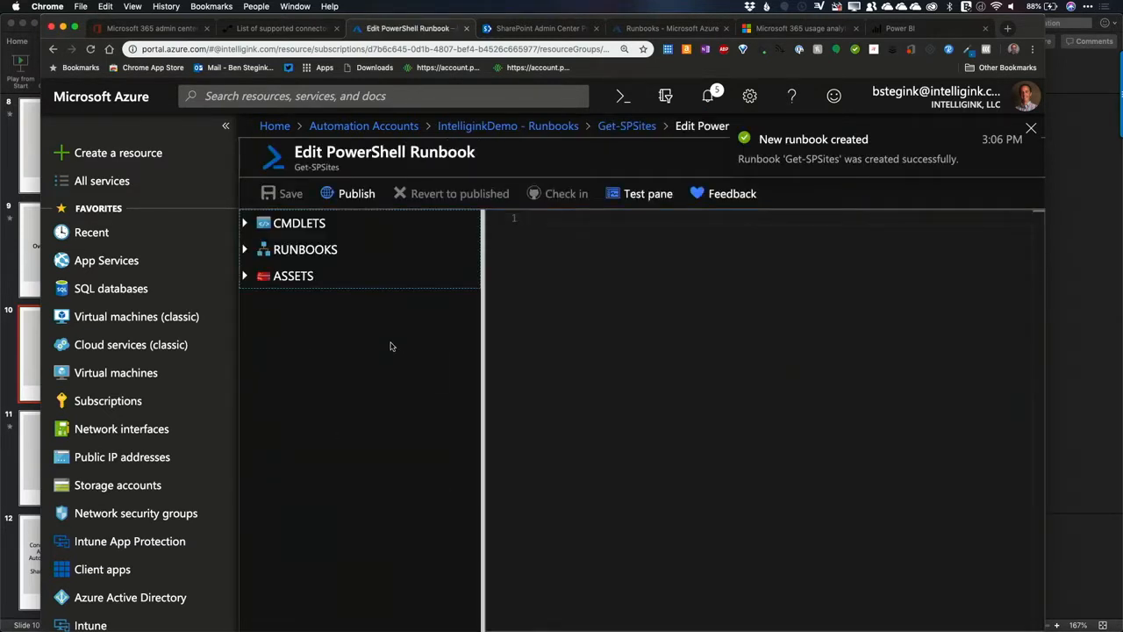
Step: Write Get-SPOSite -Url in the runbook's script, and leave the editor by discarding the unsaved edits
{"action": "left_click", "coordinate": [611, 304]}
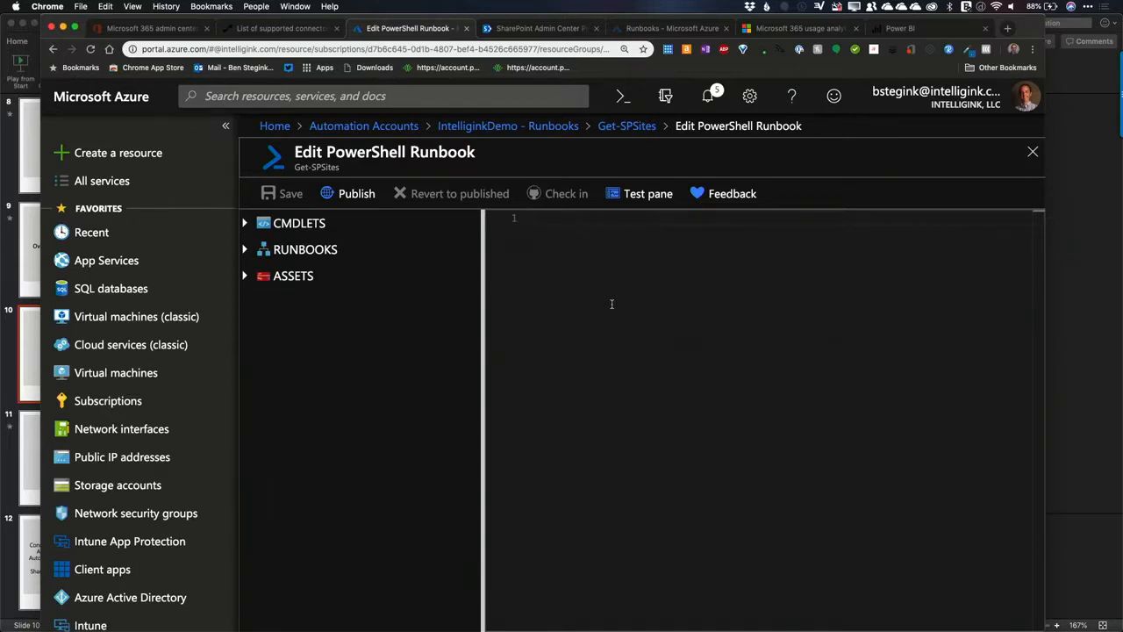
{"action": "type", "text": "Get-SPO"}
{"action": "type", "text": "Site -U"}
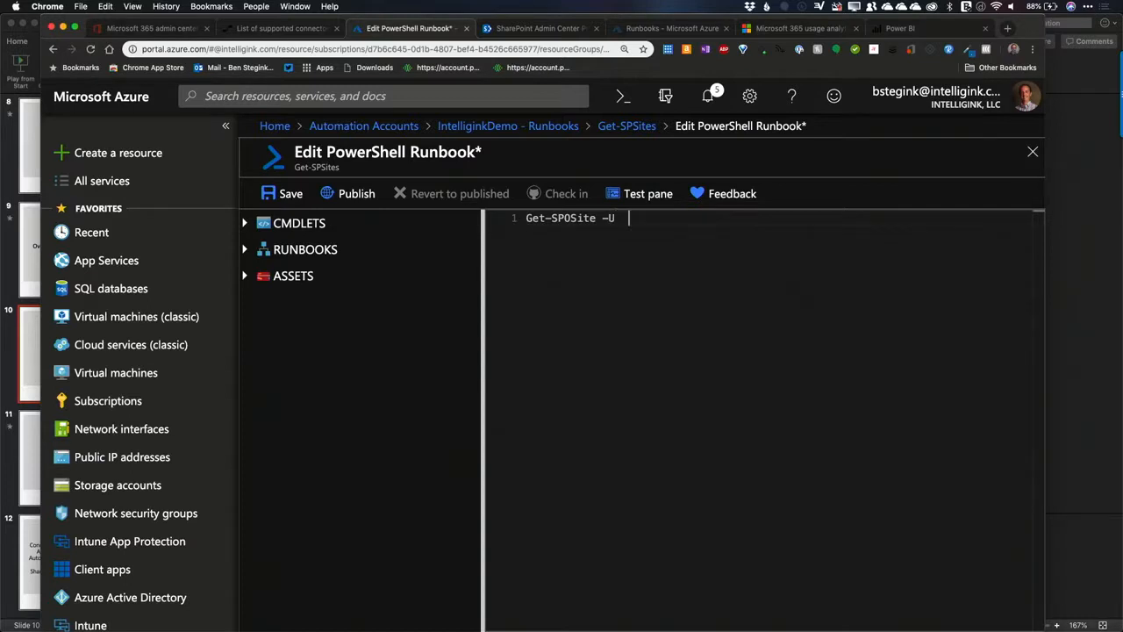
{"action": "type", "text": "rl"}
{"action": "left_click", "coordinate": [629, 128]}
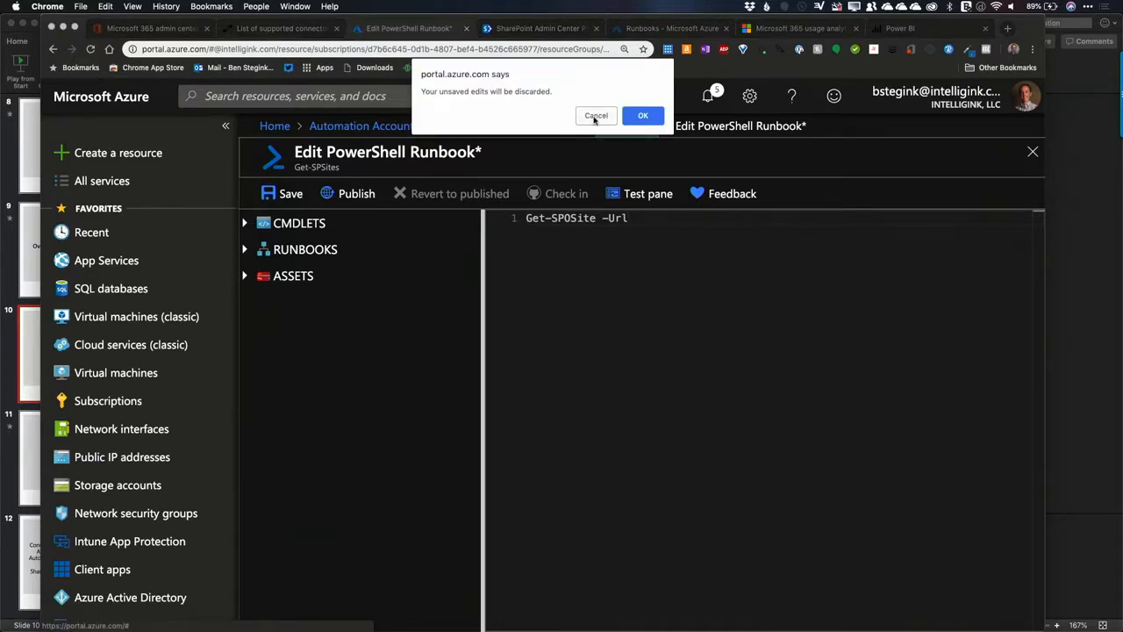
{"action": "left_click", "coordinate": [627, 117]}
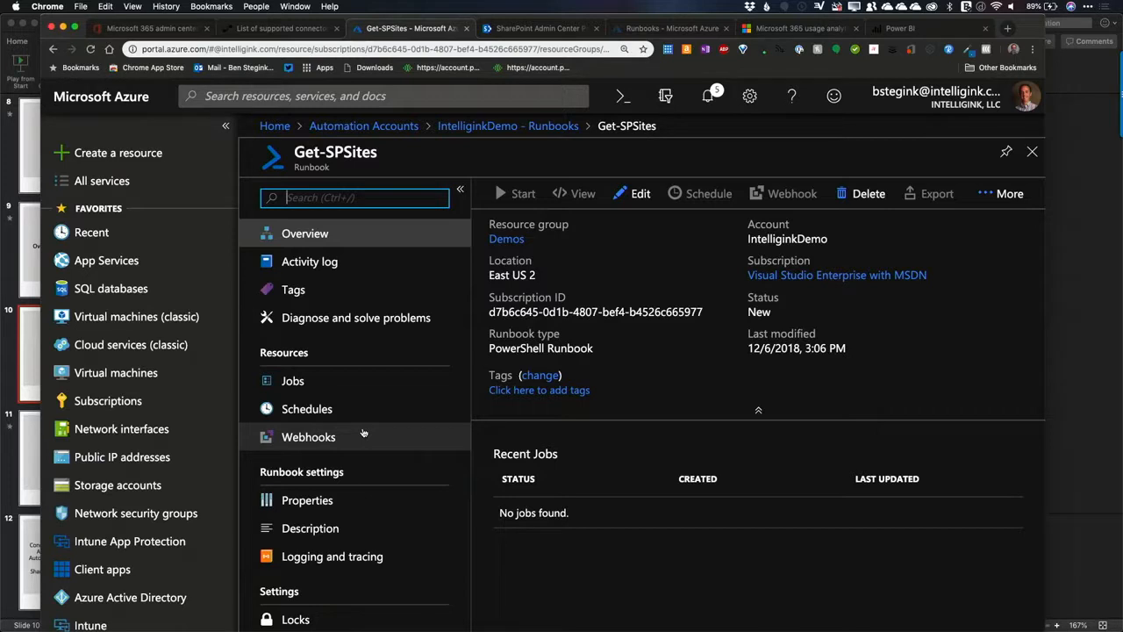
Step: Reopen the Get-SPSites runbook for editing, and look at its test pane before returning to the script editor
{"action": "left_click", "coordinate": [628, 248]}
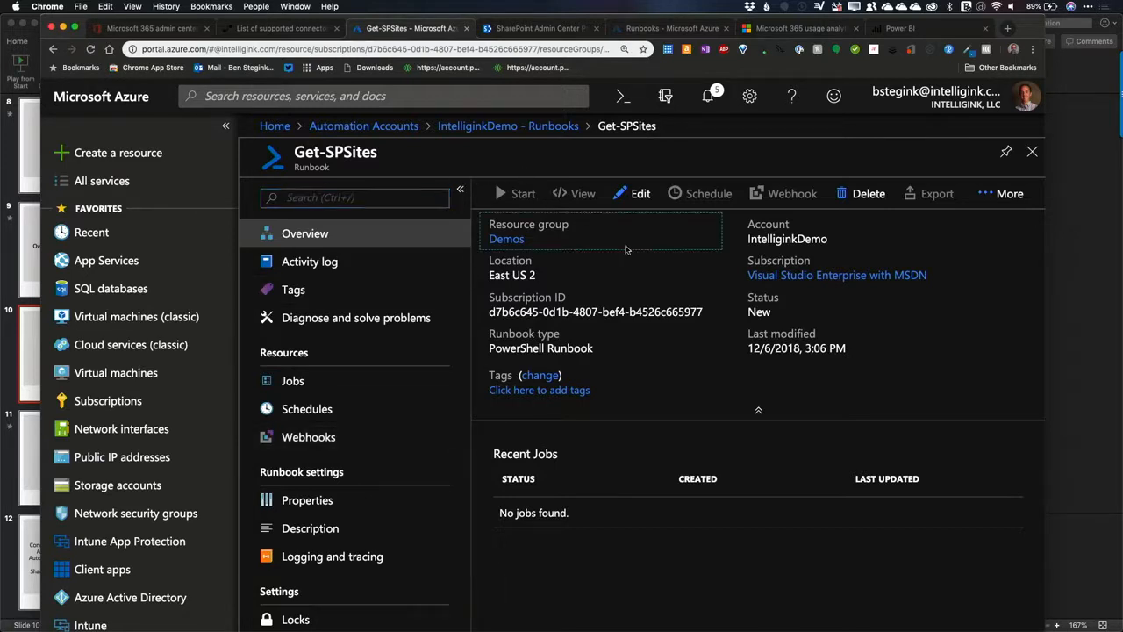
{"action": "left_click", "coordinate": [640, 207]}
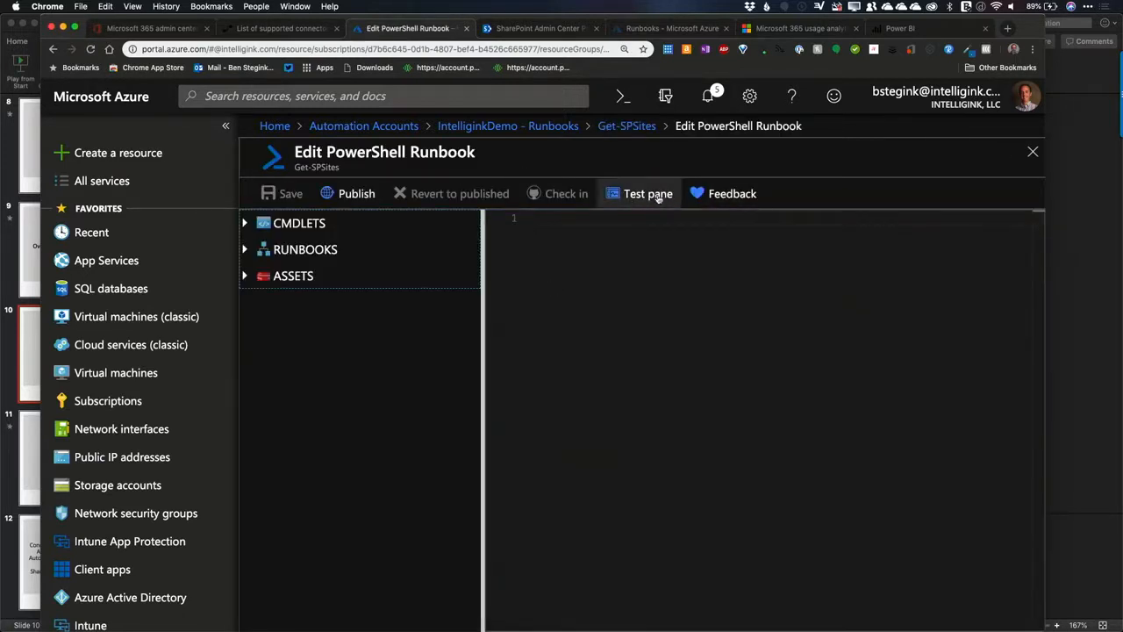
{"action": "left_click", "coordinate": [653, 196]}
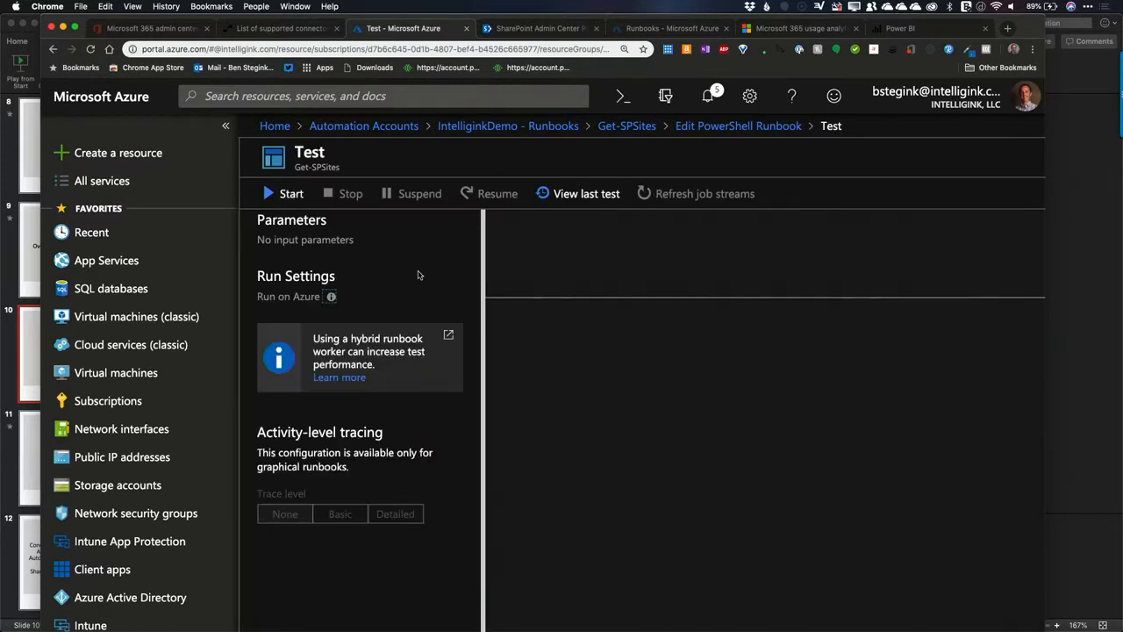
{"action": "left_click", "coordinate": [292, 194]}
{"action": "left_click", "coordinate": [715, 125]}
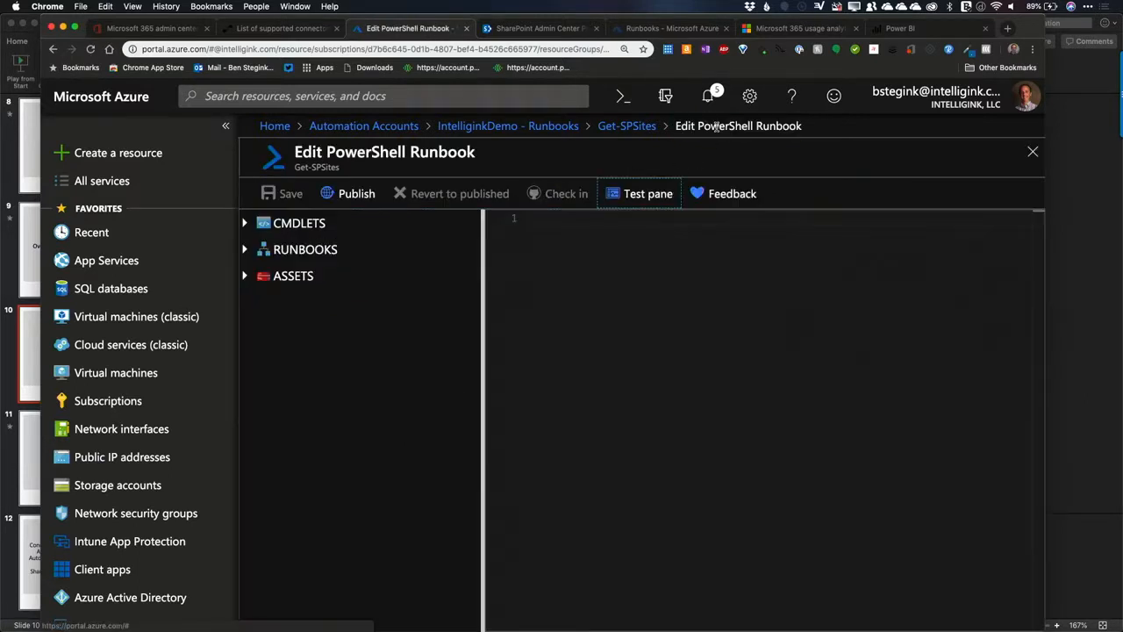
Step: Publish the Get-SPSites runbook and start it as a job, confirming both actions
{"action": "left_click", "coordinate": [357, 194]}
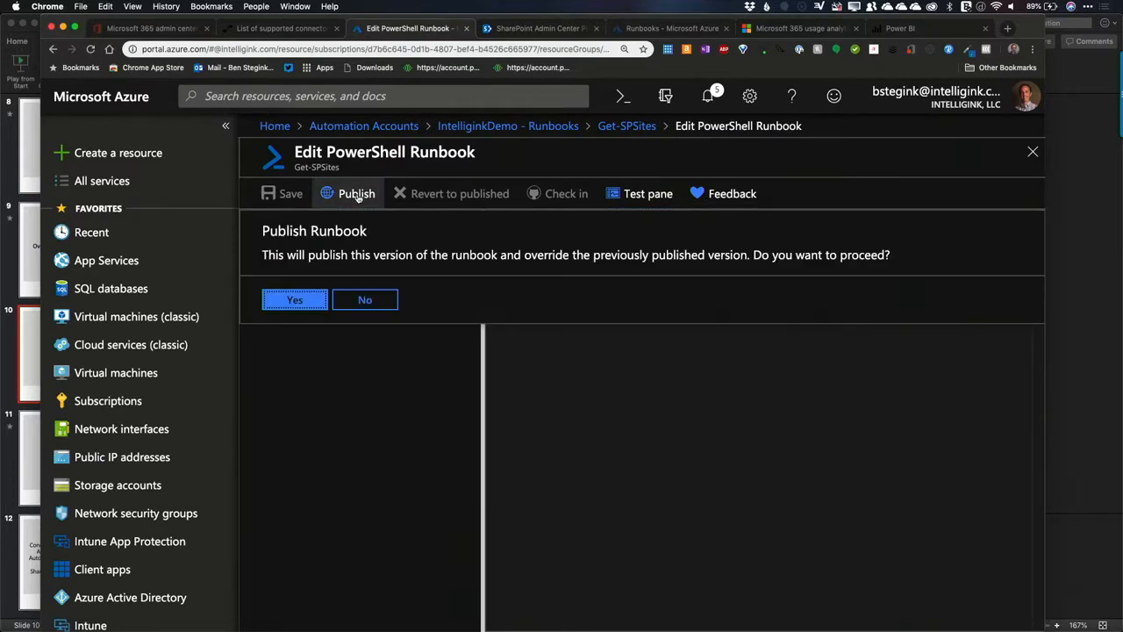
{"action": "left_click", "coordinate": [295, 299]}
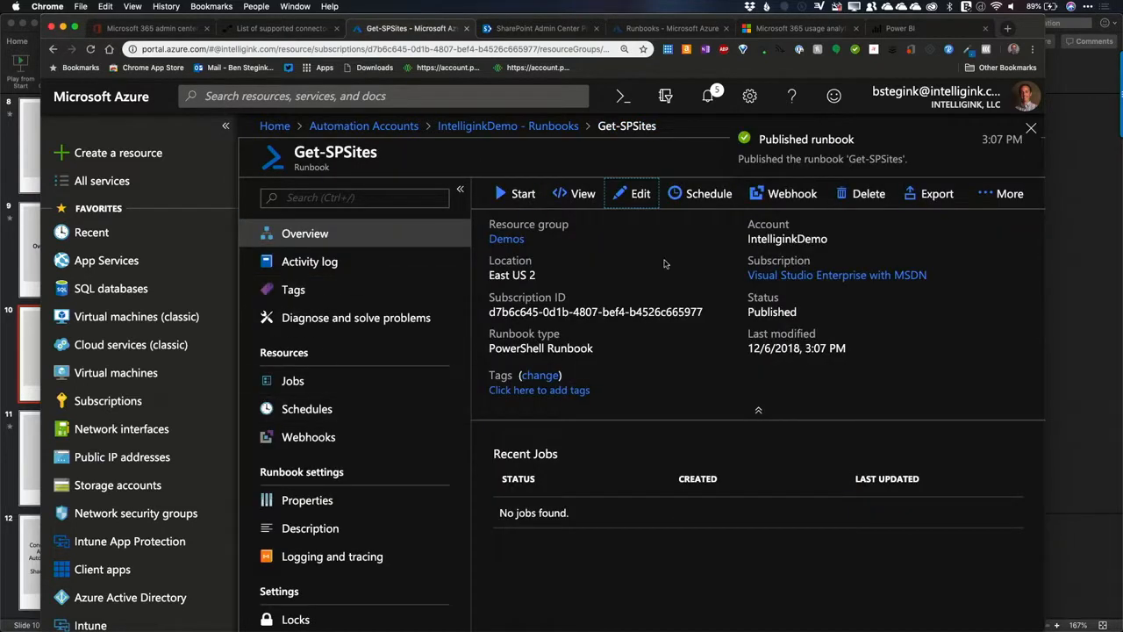
{"action": "left_click", "coordinate": [535, 208]}
{"action": "left_click", "coordinate": [531, 304]}
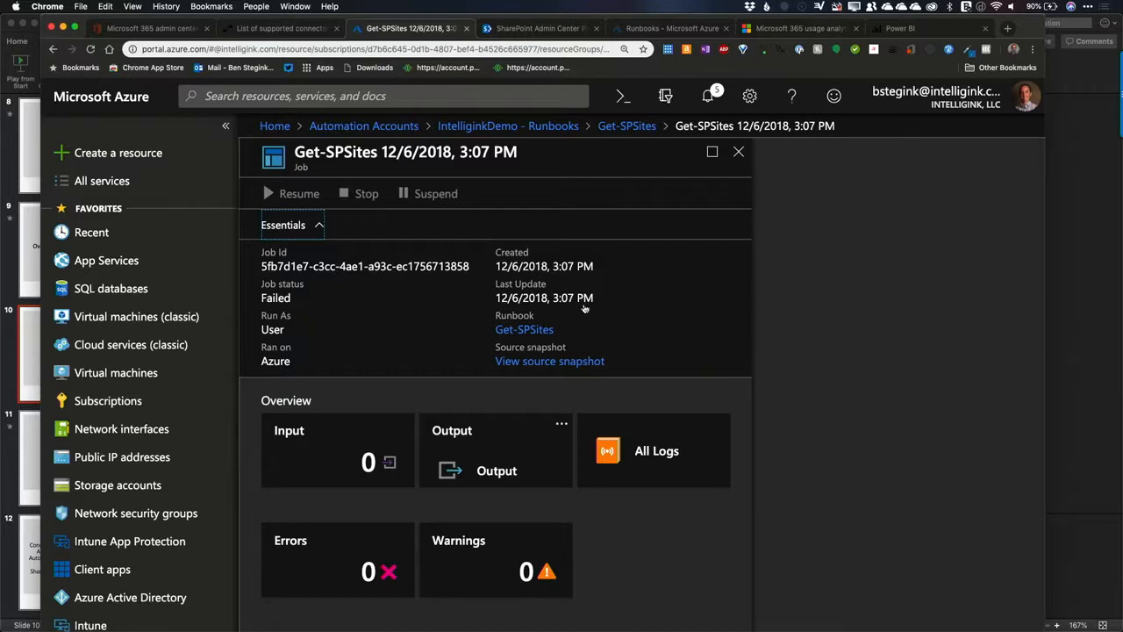
Step: Review the automation account's job list with a wider Runbook column, and inspect the latest Get-SPSites job's details
{"action": "left_click", "coordinate": [564, 127]}
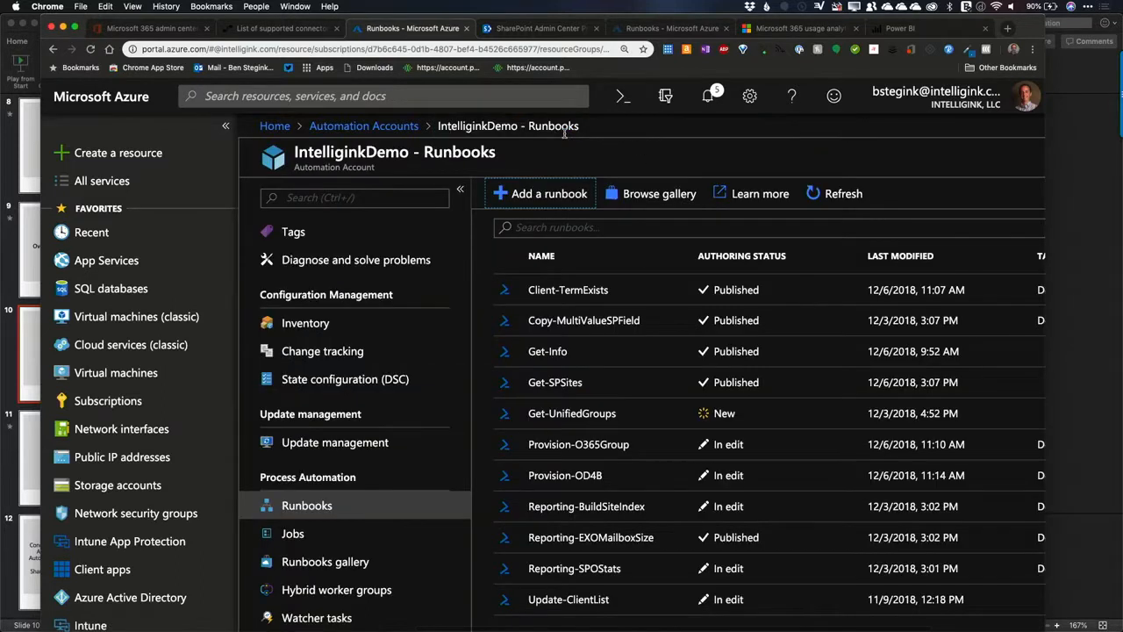
{"action": "scroll", "coordinate": [342, 493], "scroll_direction": "down", "scroll_amount": 3}
{"action": "scroll", "coordinate": [342, 493], "scroll_direction": "down", "scroll_amount": 1}
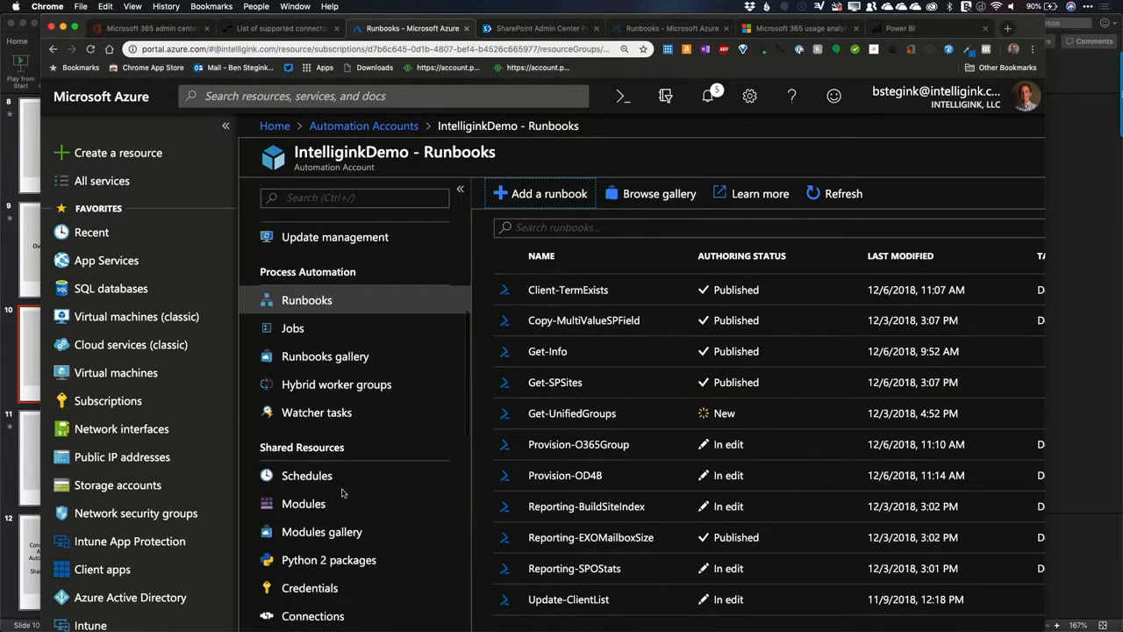
{"action": "left_click", "coordinate": [305, 339]}
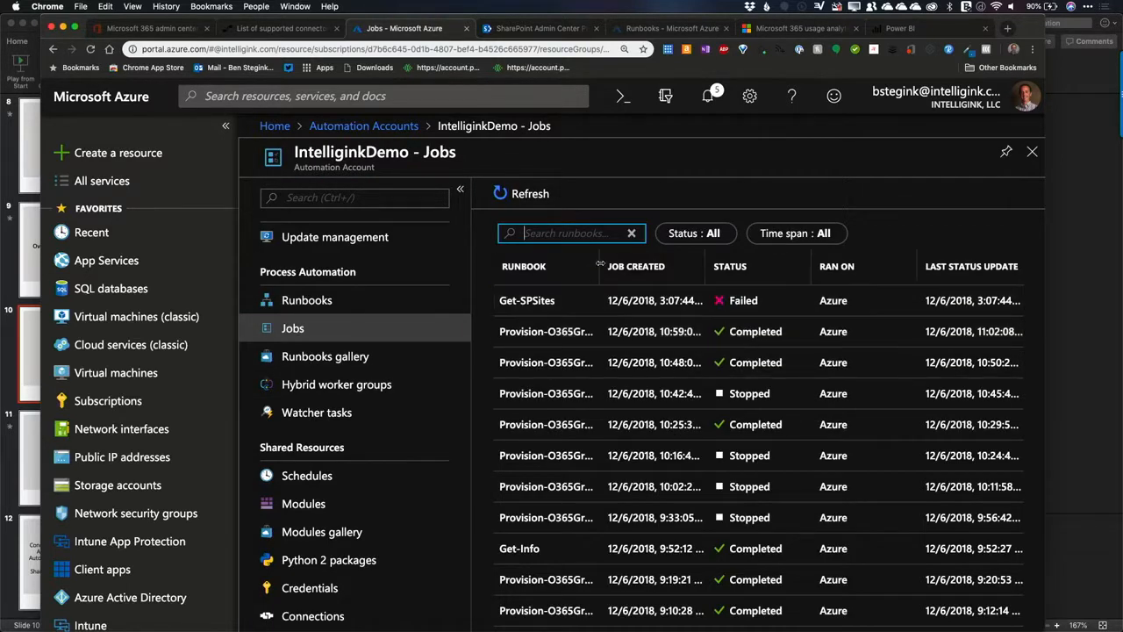
{"action": "left_click_drag", "start_coordinate": [661, 277], "coordinate": [693, 278]}
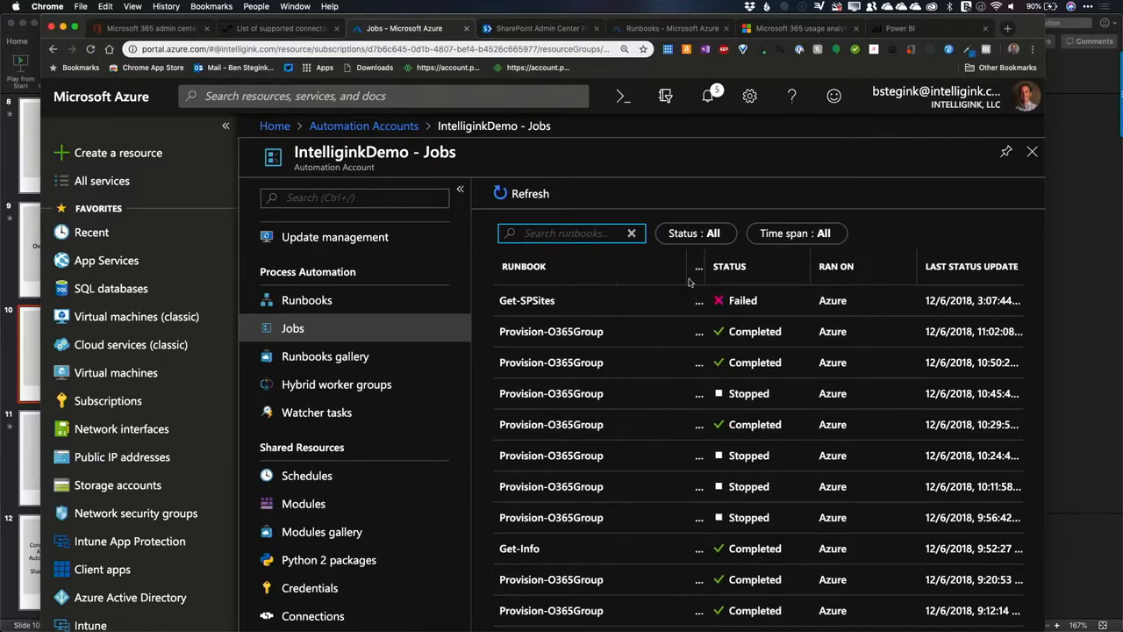
{"action": "scroll", "coordinate": [602, 439], "scroll_direction": "down", "scroll_amount": 1}
{"action": "scroll", "coordinate": [602, 470], "scroll_direction": "down", "scroll_amount": 5}
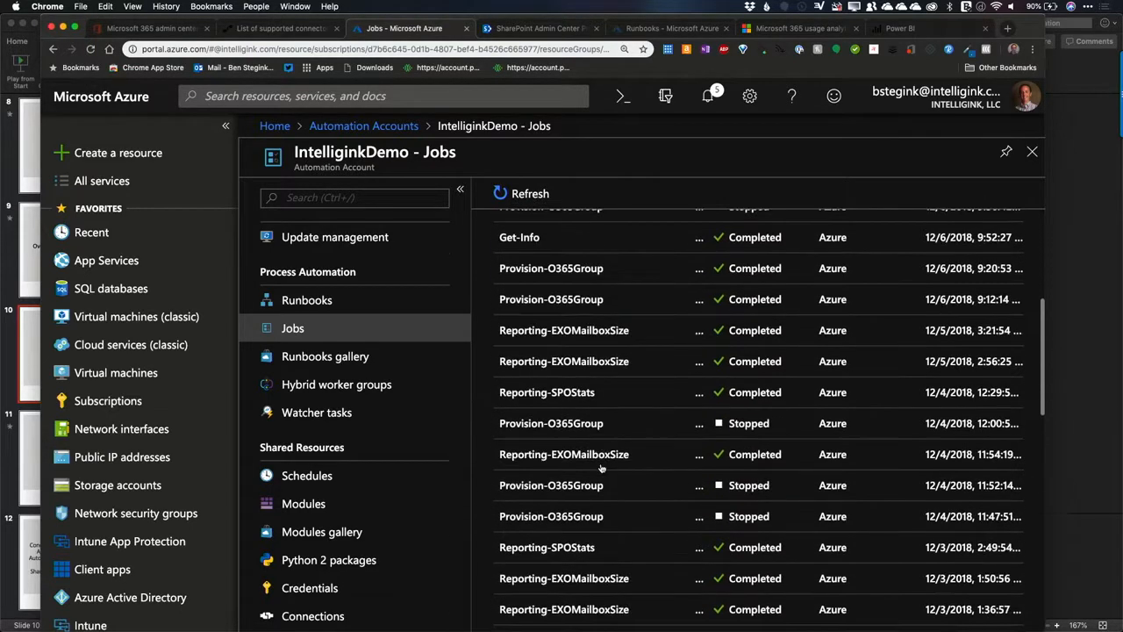
{"action": "scroll", "coordinate": [627, 376], "scroll_direction": "up", "scroll_amount": 6}
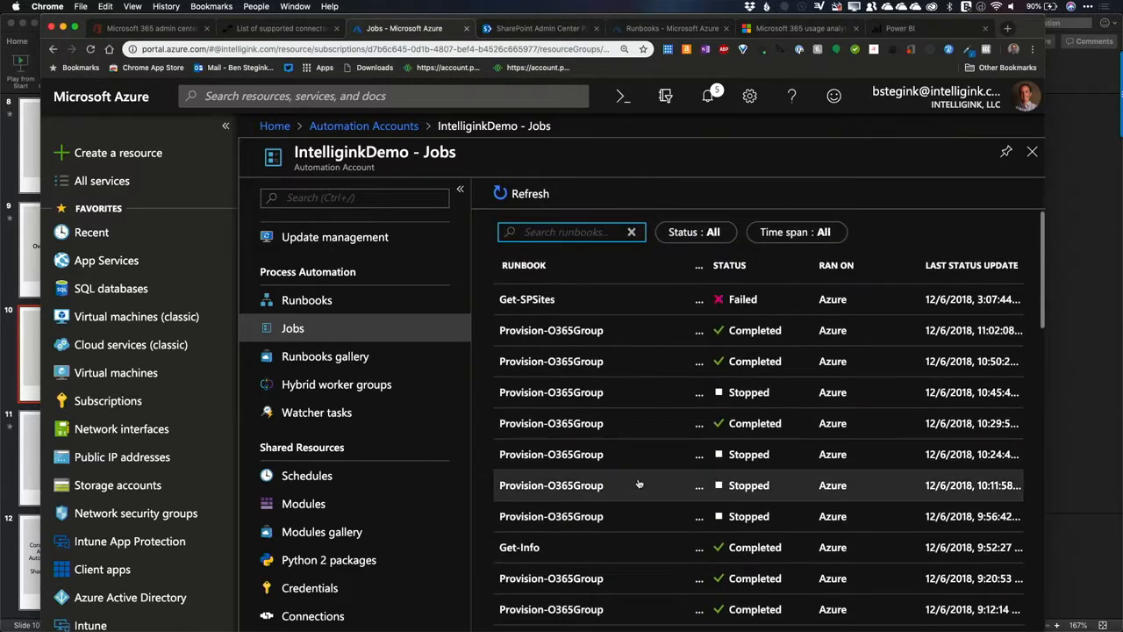
{"action": "left_click", "coordinate": [636, 302]}
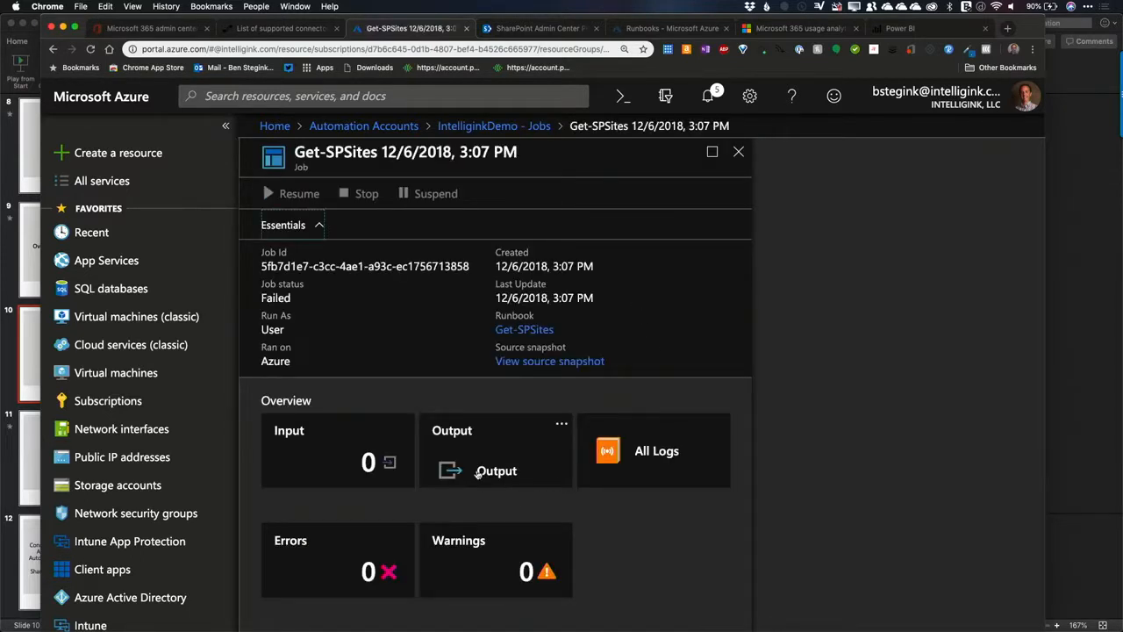
{"action": "left_click", "coordinate": [487, 128]}
Step: Go back to the account's runbooks under Process Automation and open the Get-SPSites runbook
{"action": "scroll", "coordinate": [640, 358], "scroll_direction": "down", "scroll_amount": 3}
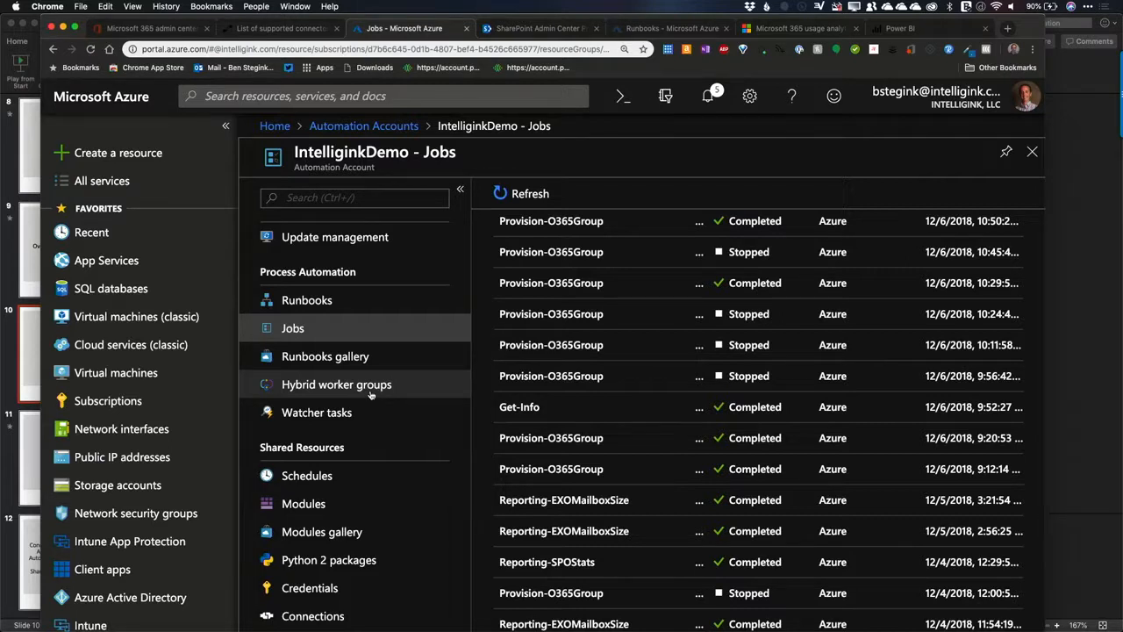
{"action": "scroll", "coordinate": [370, 395], "scroll_direction": "down", "scroll_amount": 3}
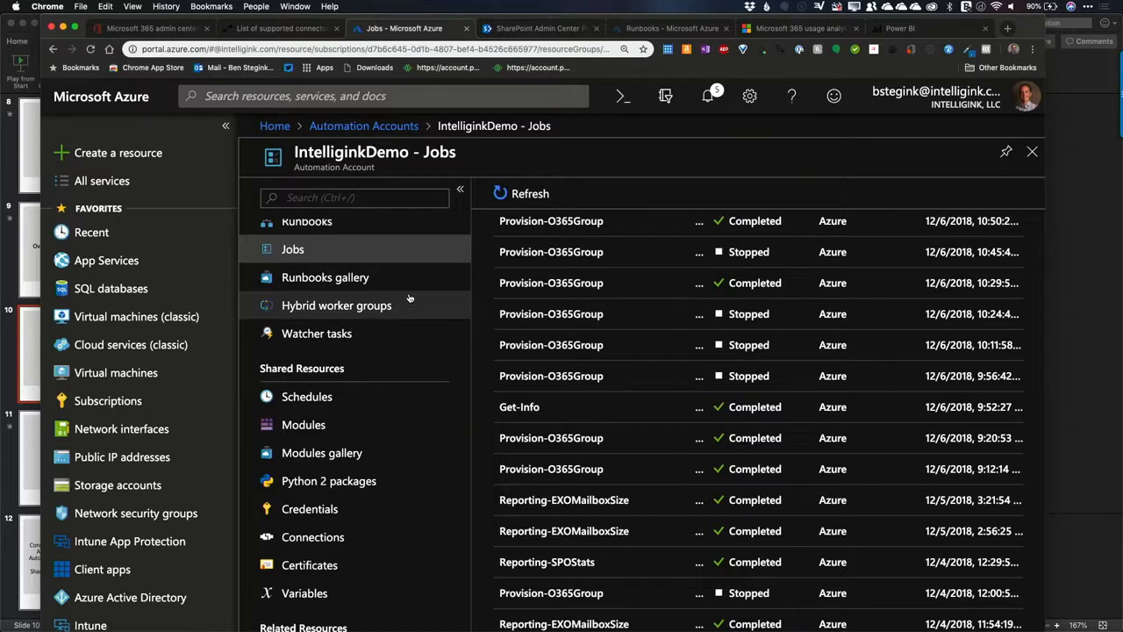
{"action": "scroll", "coordinate": [409, 299], "scroll_direction": "up", "scroll_amount": 5}
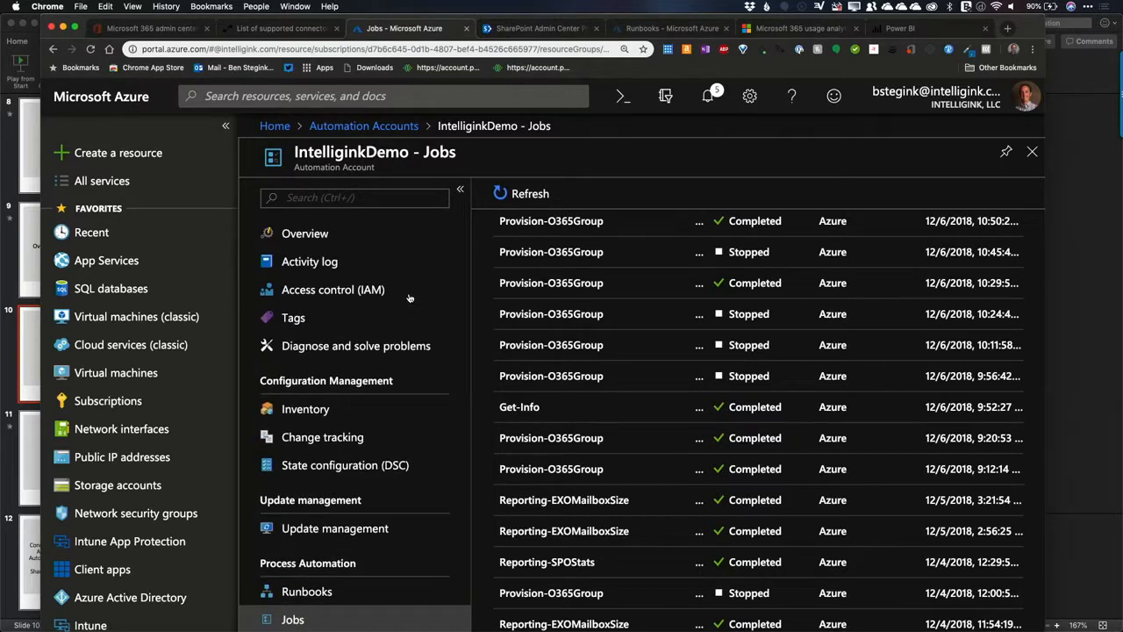
{"action": "scroll", "coordinate": [350, 439], "scroll_direction": "down", "scroll_amount": 2}
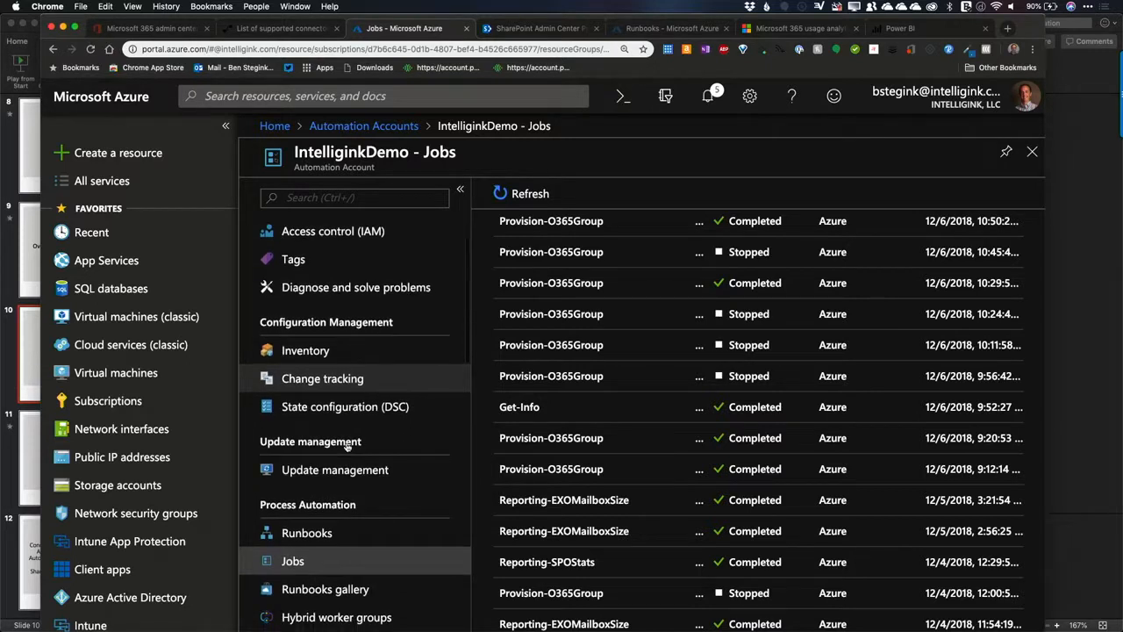
{"action": "scroll", "coordinate": [347, 446], "scroll_direction": "down", "scroll_amount": 4}
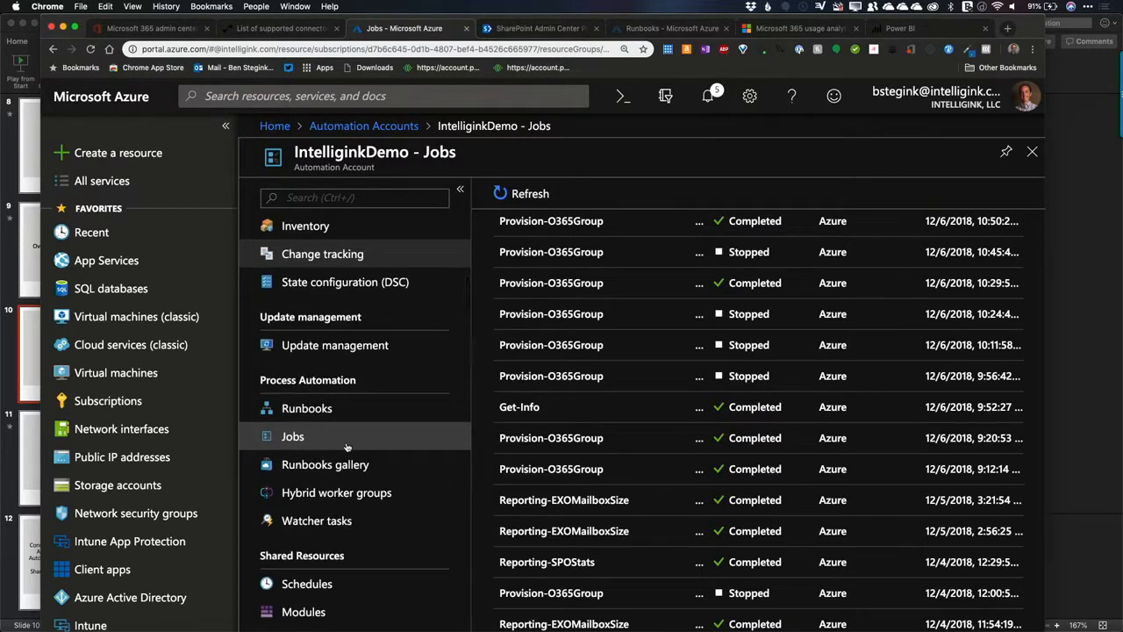
{"action": "scroll", "coordinate": [346, 447], "scroll_direction": "down", "scroll_amount": 8}
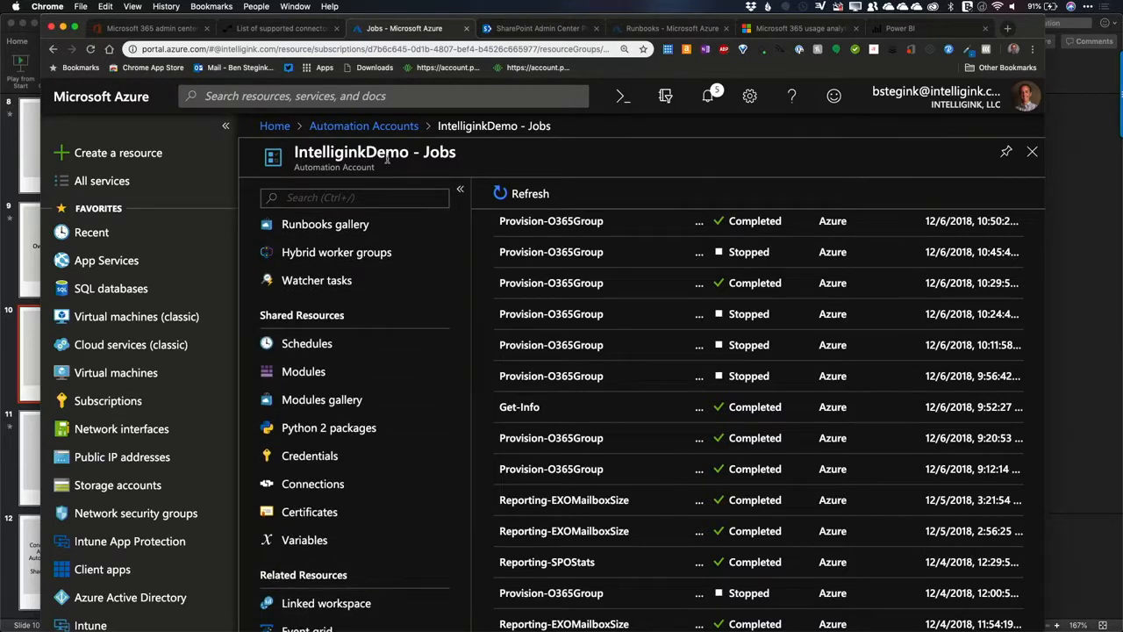
{"action": "scroll", "coordinate": [355, 281], "scroll_direction": "up", "scroll_amount": 14}
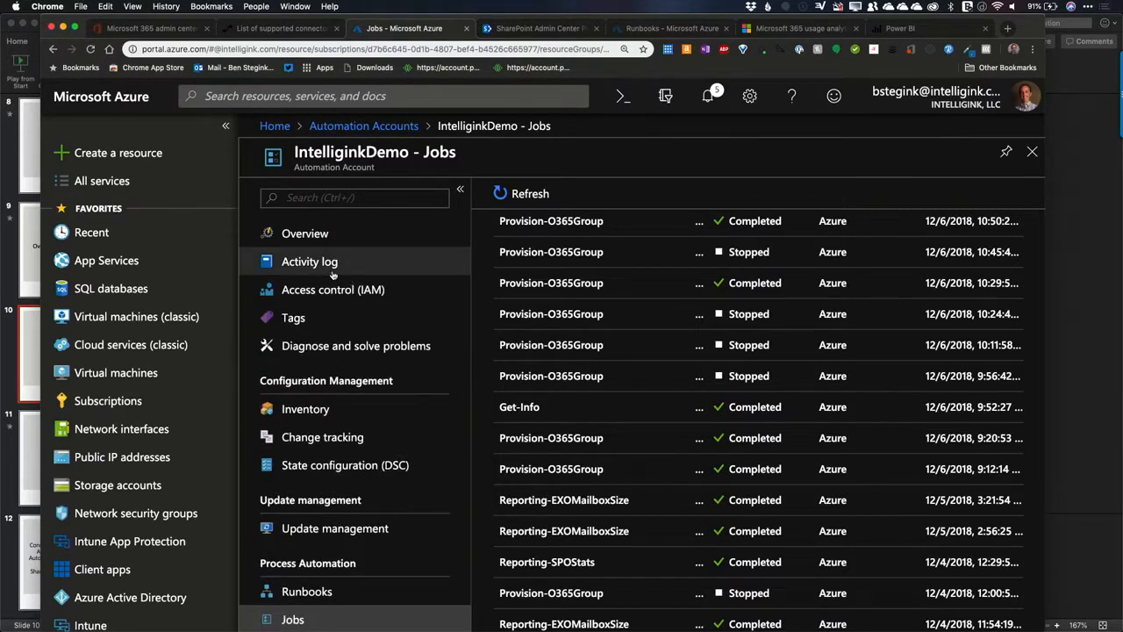
{"action": "left_click", "coordinate": [306, 591]}
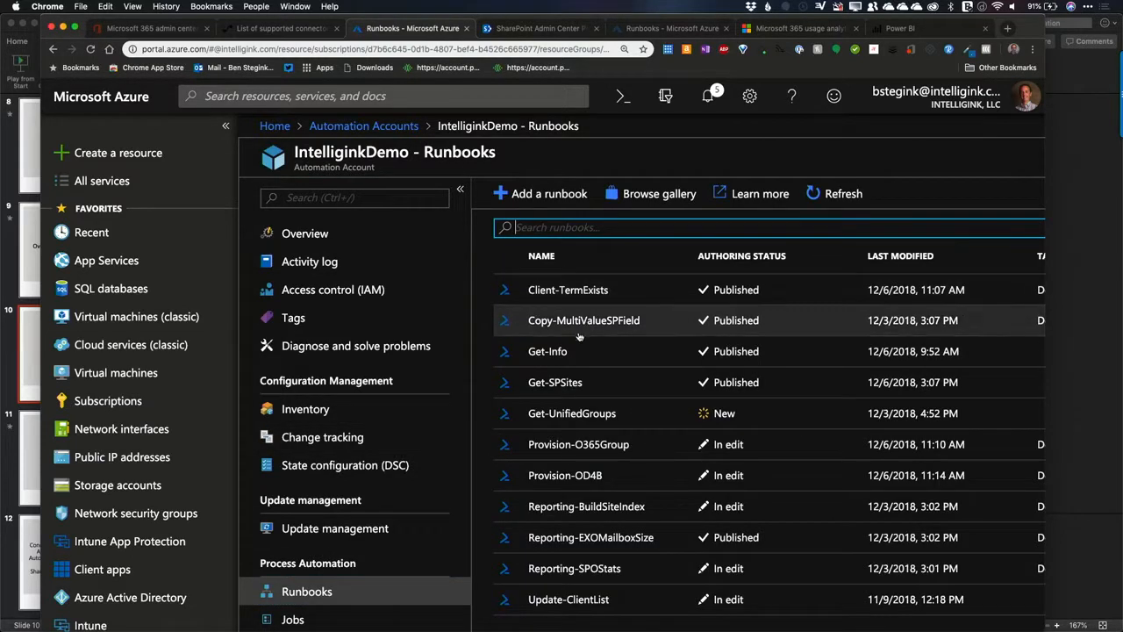
{"action": "left_click", "coordinate": [594, 387]}
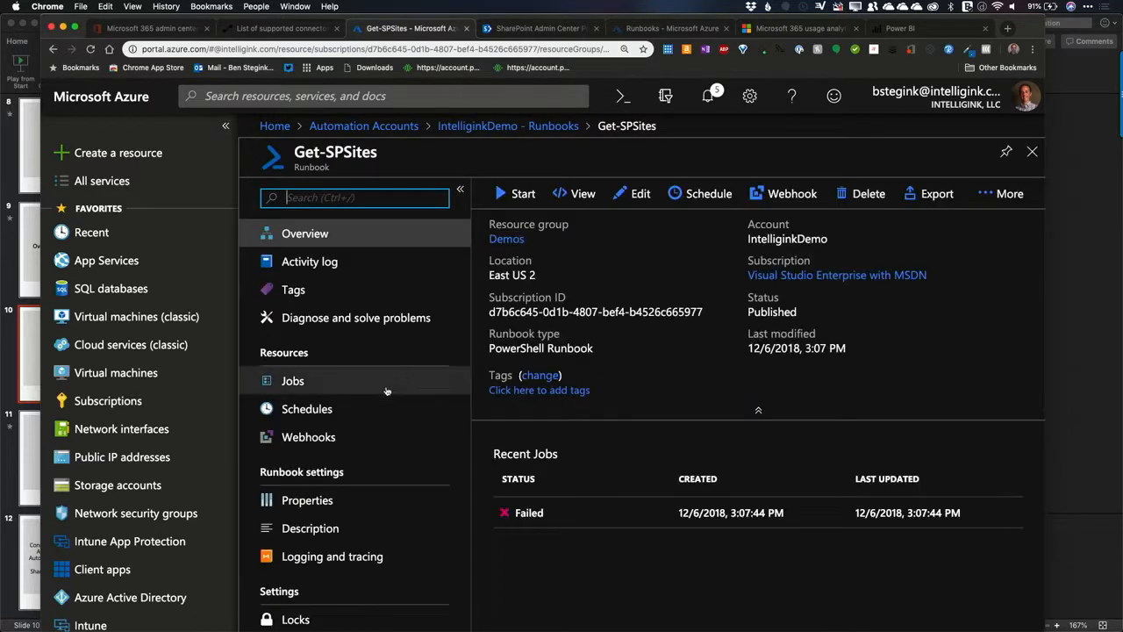
Step: Start a new schedule for the Get-SPSites runbook, set its recurrence to Recurring, and look over the recurrence and expiration options
{"action": "left_click", "coordinate": [700, 195]}
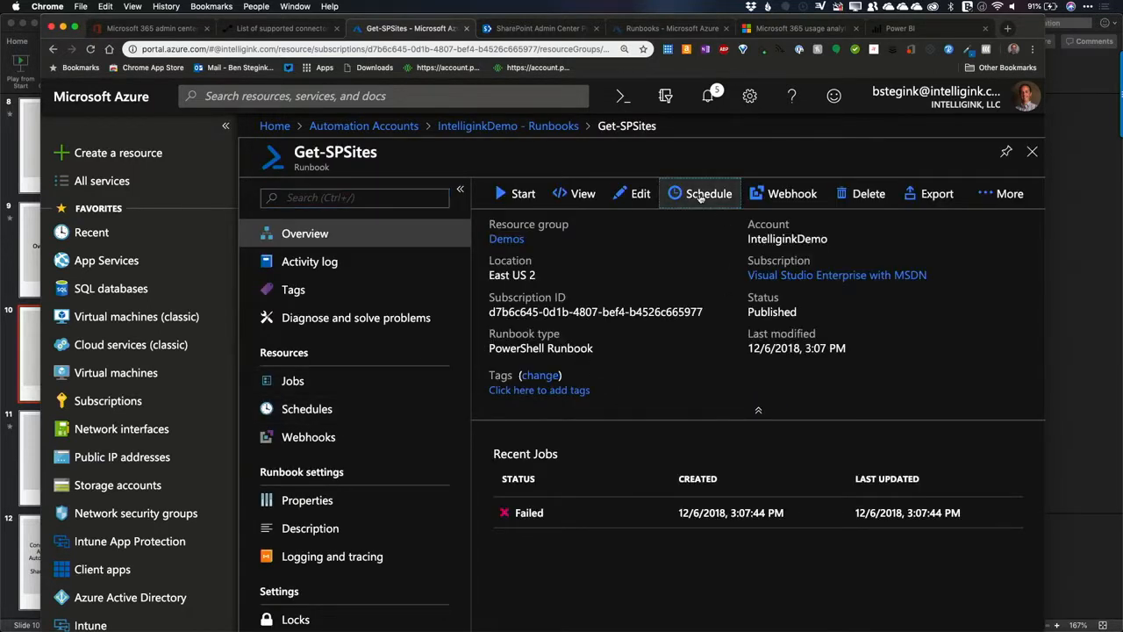
{"action": "left_click", "coordinate": [354, 197]}
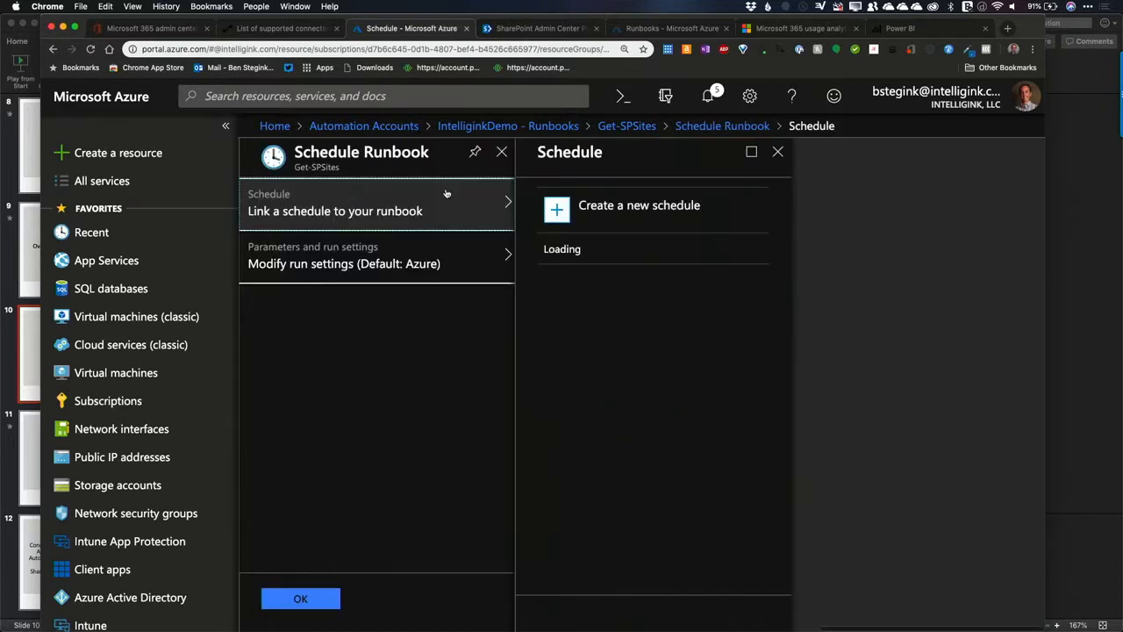
{"action": "left_click", "coordinate": [609, 209]}
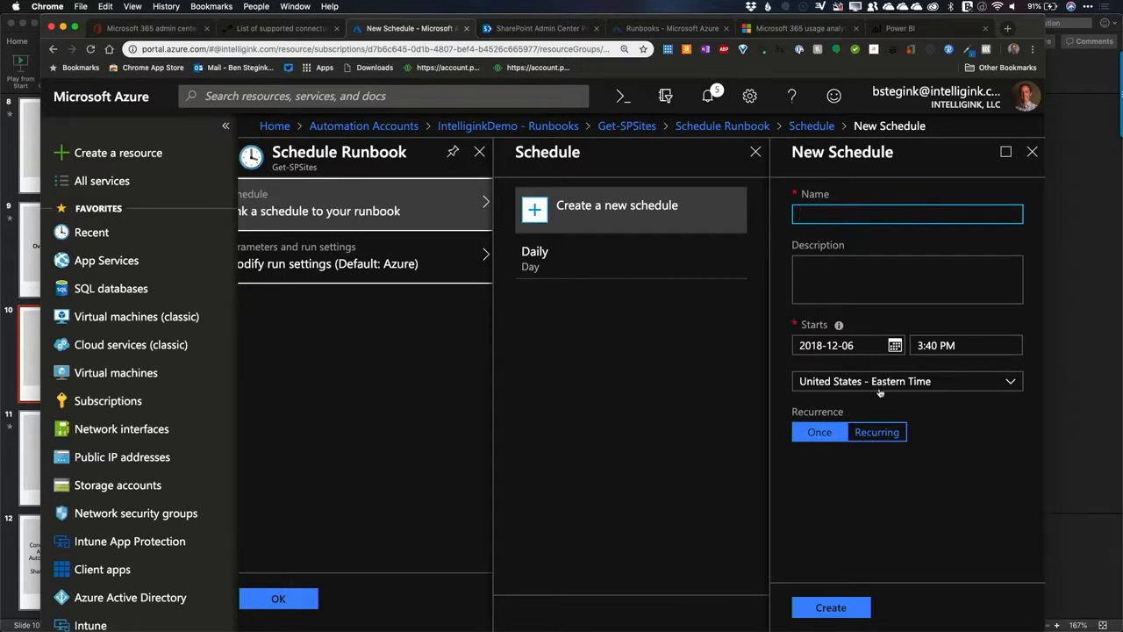
{"action": "left_click", "coordinate": [876, 433]}
{"action": "scroll", "coordinate": [860, 496], "scroll_direction": "down", "scroll_amount": 1}
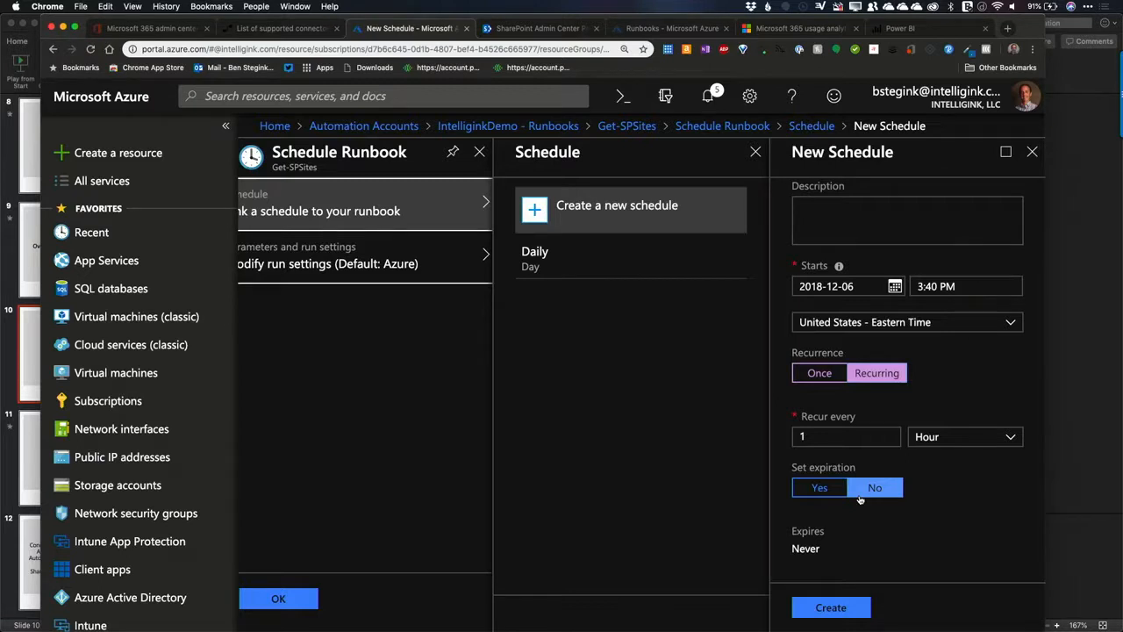
{"action": "scroll", "coordinate": [860, 499], "scroll_direction": "up", "scroll_amount": 1}
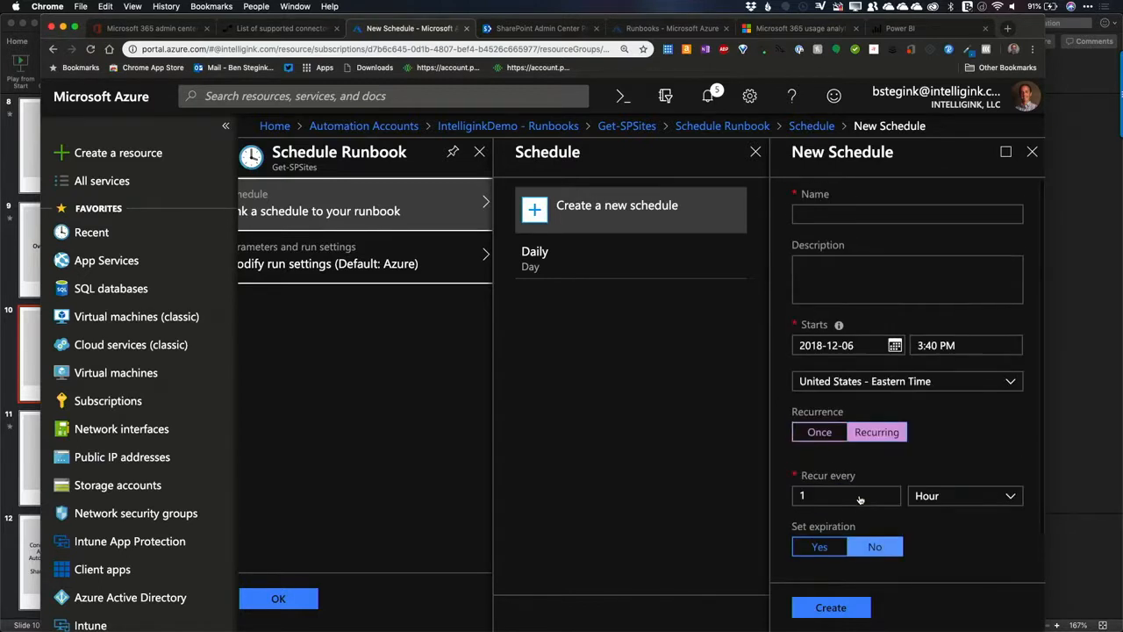
Step: Discard the unsaved new schedule and return to the Get-SPSites runbook overview
{"action": "left_click", "coordinate": [1032, 151]}
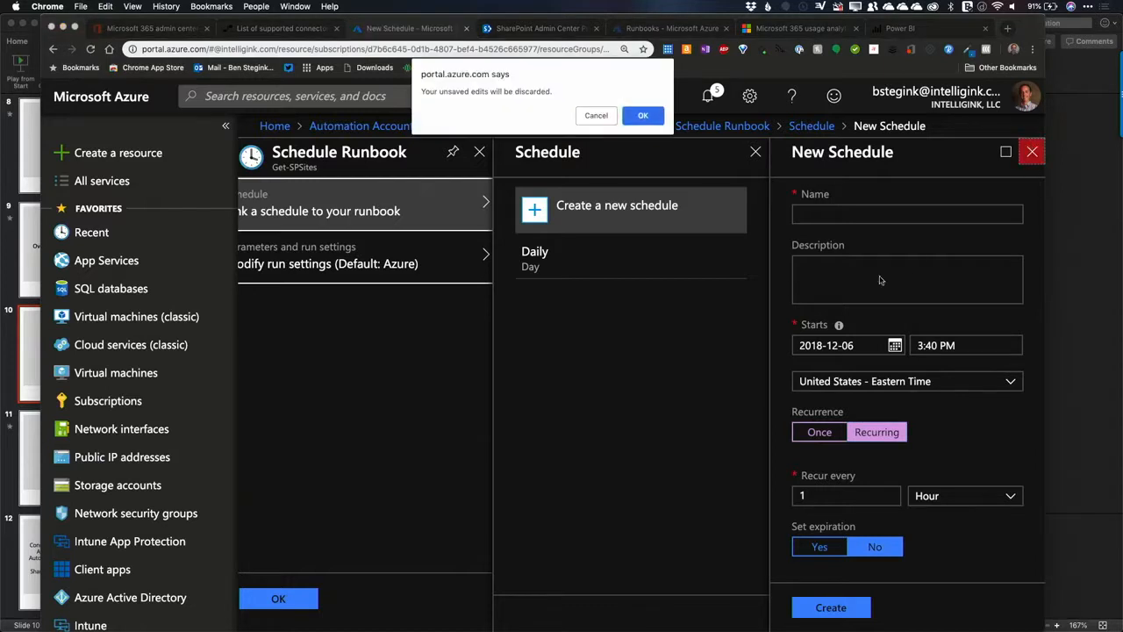
{"action": "left_click", "coordinate": [656, 118]}
{"action": "left_click", "coordinate": [771, 153]}
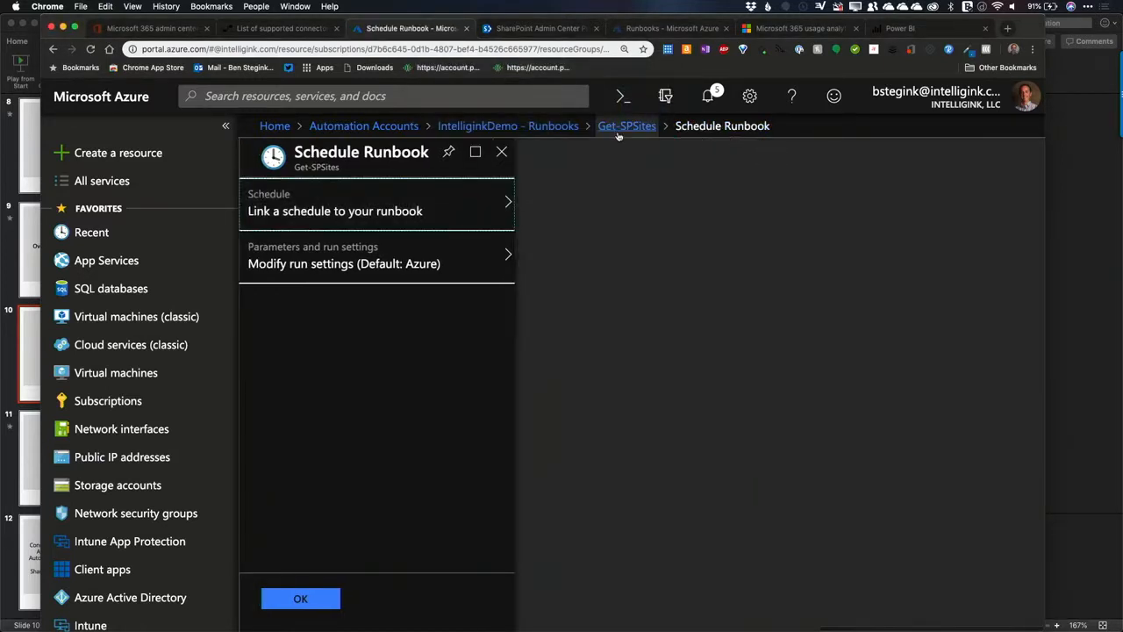
{"action": "left_click", "coordinate": [627, 125]}
{"action": "scroll", "coordinate": [356, 467], "scroll_direction": "down", "scroll_amount": 3}
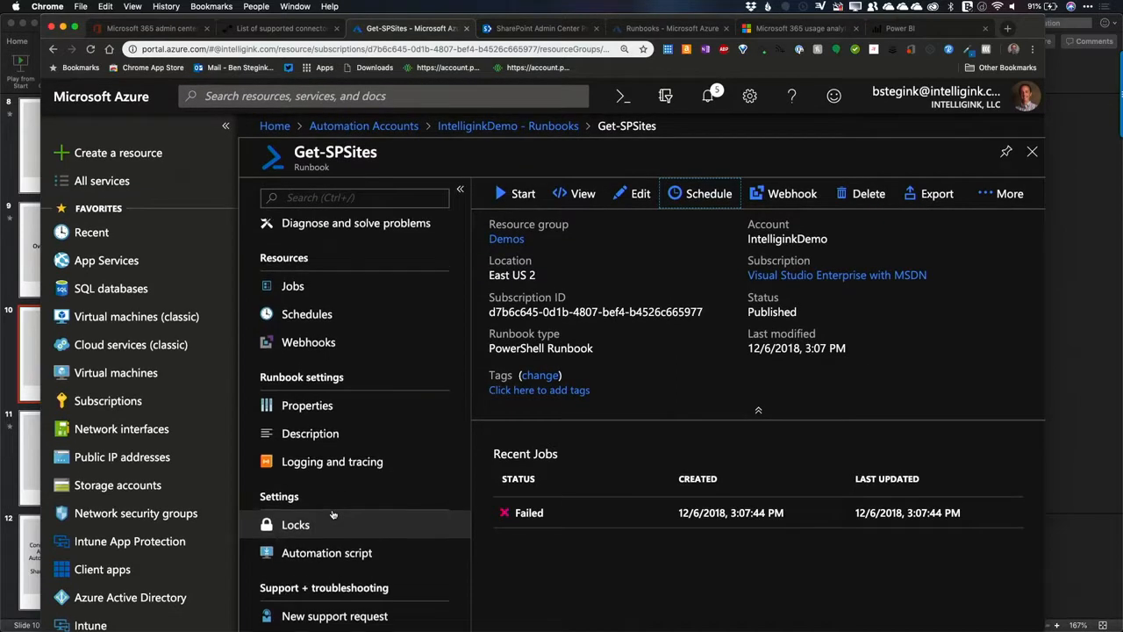
{"action": "scroll", "coordinate": [333, 515], "scroll_direction": "up", "scroll_amount": 3}
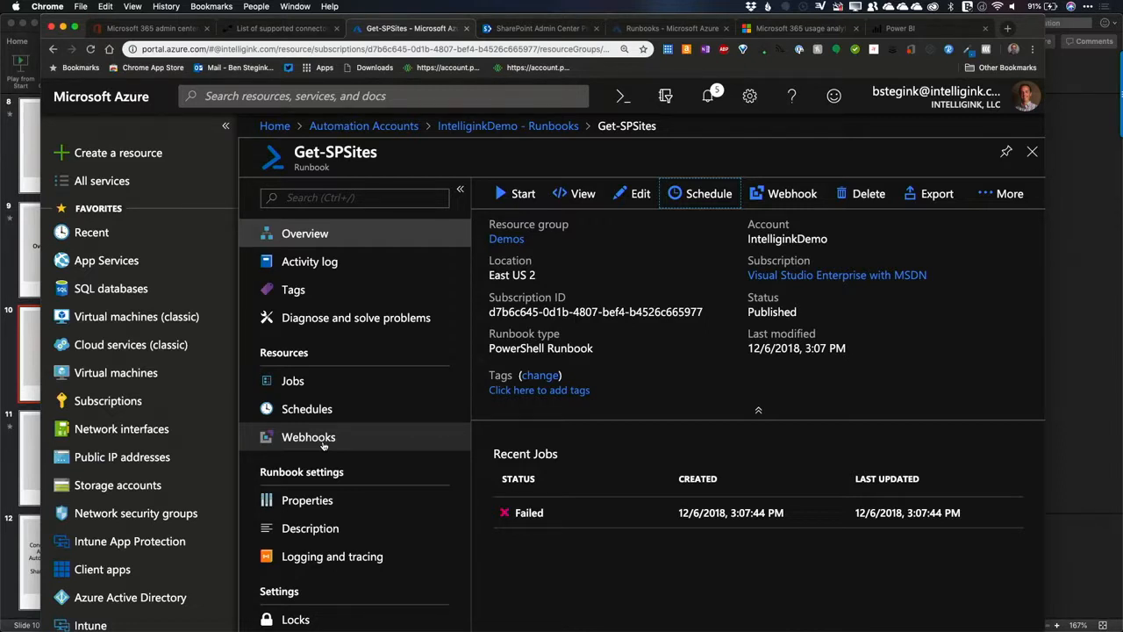
{"action": "scroll", "coordinate": [323, 446], "scroll_direction": "down", "scroll_amount": 3}
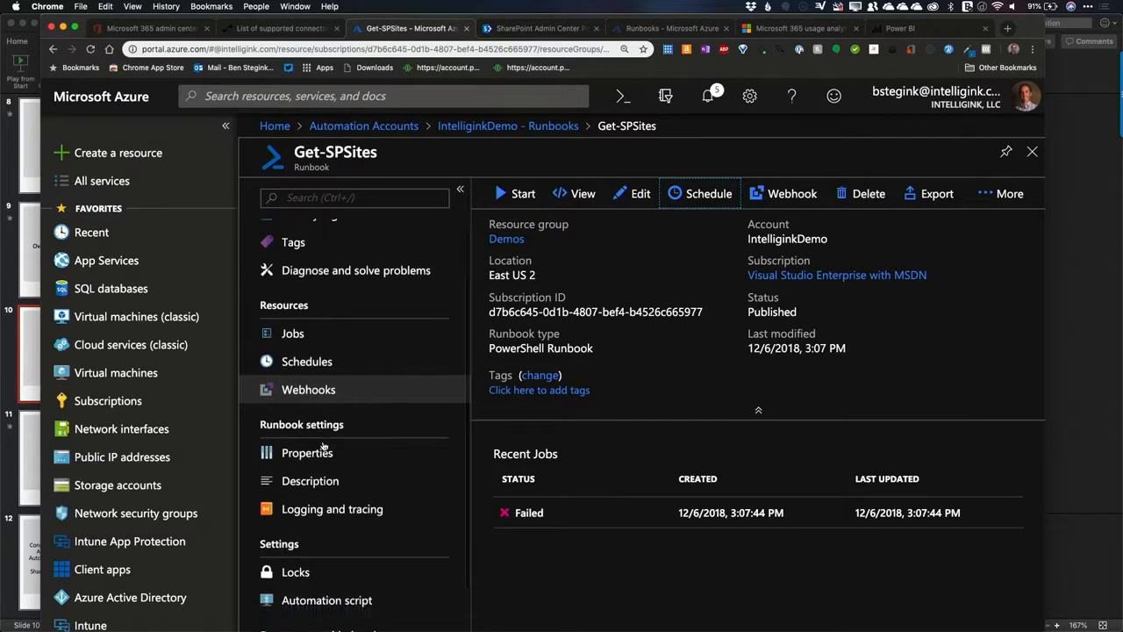
{"action": "scroll", "coordinate": [341, 468], "scroll_direction": "up", "scroll_amount": 3}
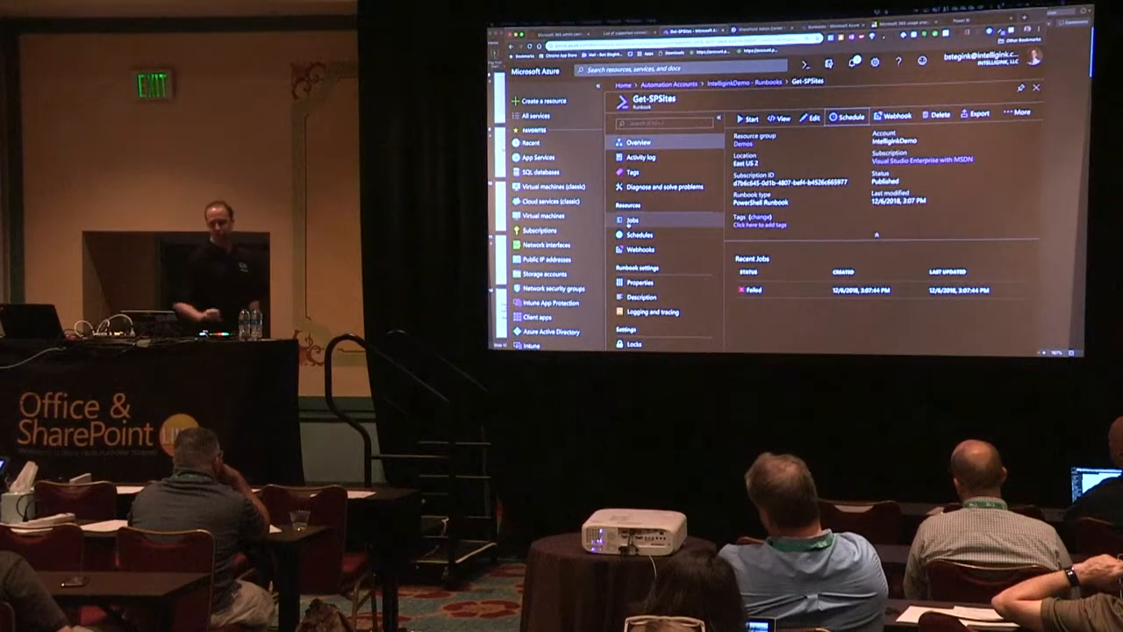
Step: Switch to the PowerPoint presentation and start the slide show from slide 11, "Integration Azure Automation and SharePoint"
{"action": "key", "text": "super+Tab"}
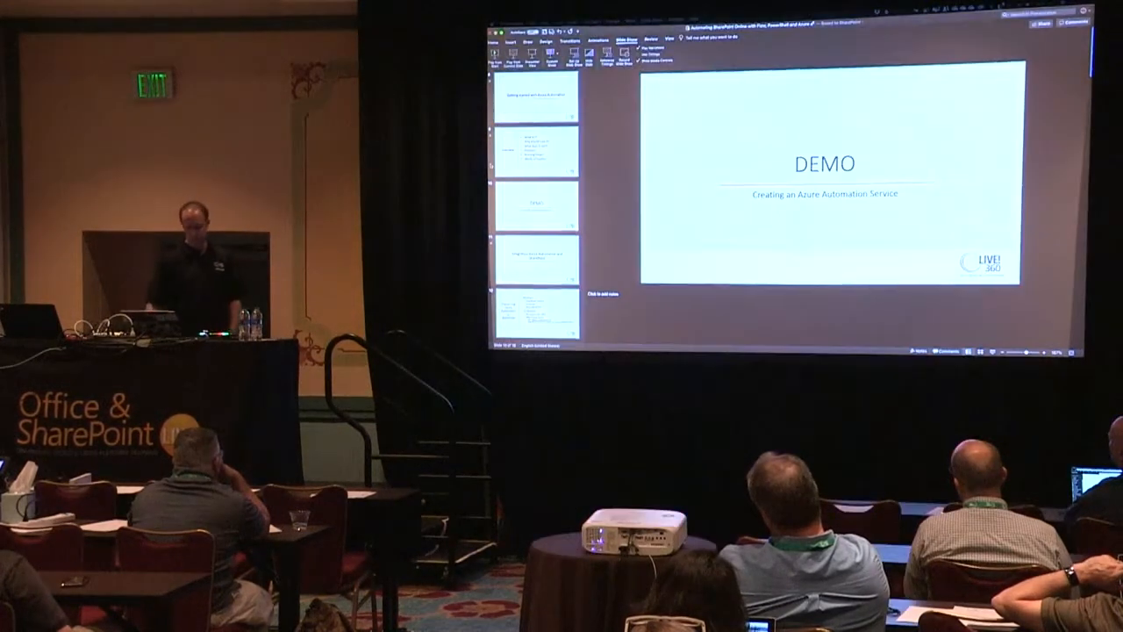
{"action": "scroll", "coordinate": [534, 265], "scroll_direction": "down", "scroll_amount": 1}
{"action": "scroll", "coordinate": [535, 265], "scroll_direction": "down", "scroll_amount": 1}
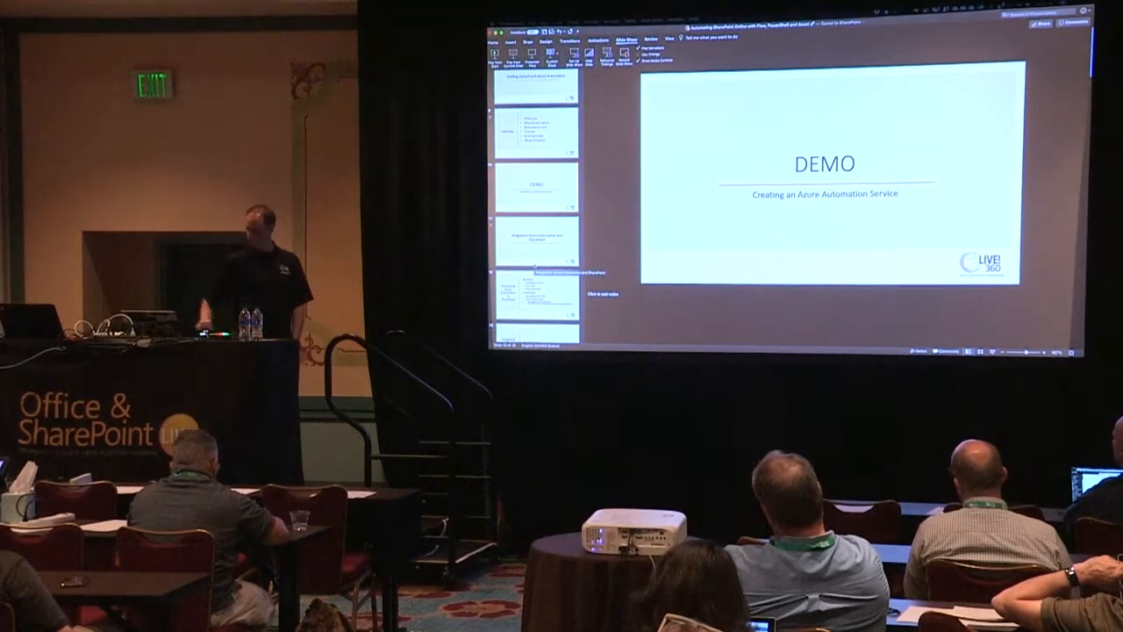
{"action": "left_click", "coordinate": [513, 234]}
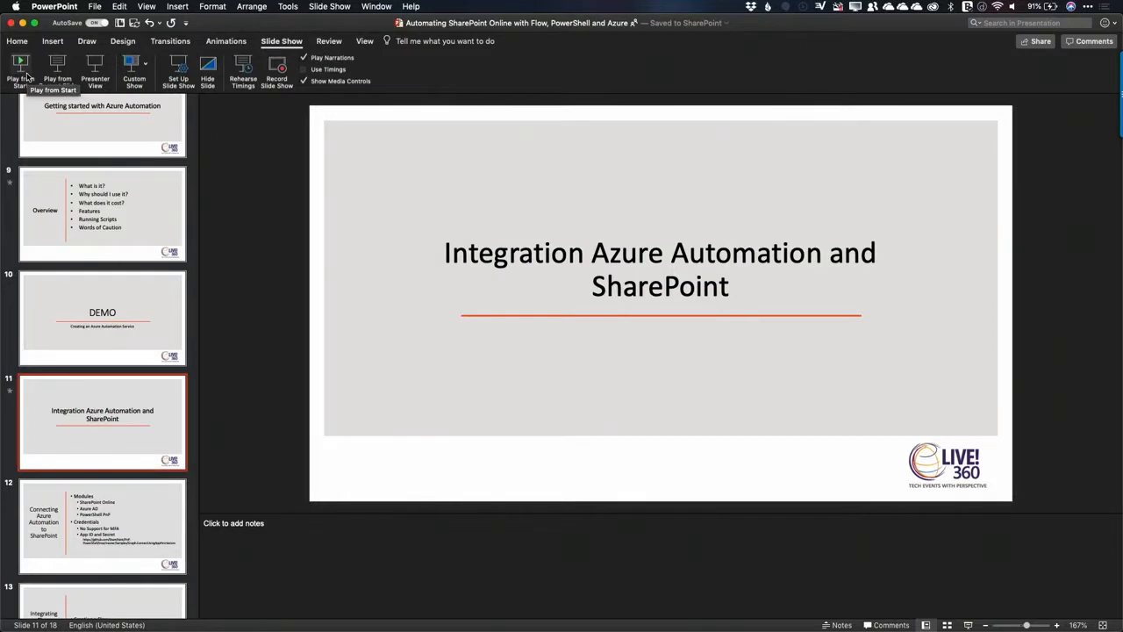
{"action": "left_click", "coordinate": [56, 68]}
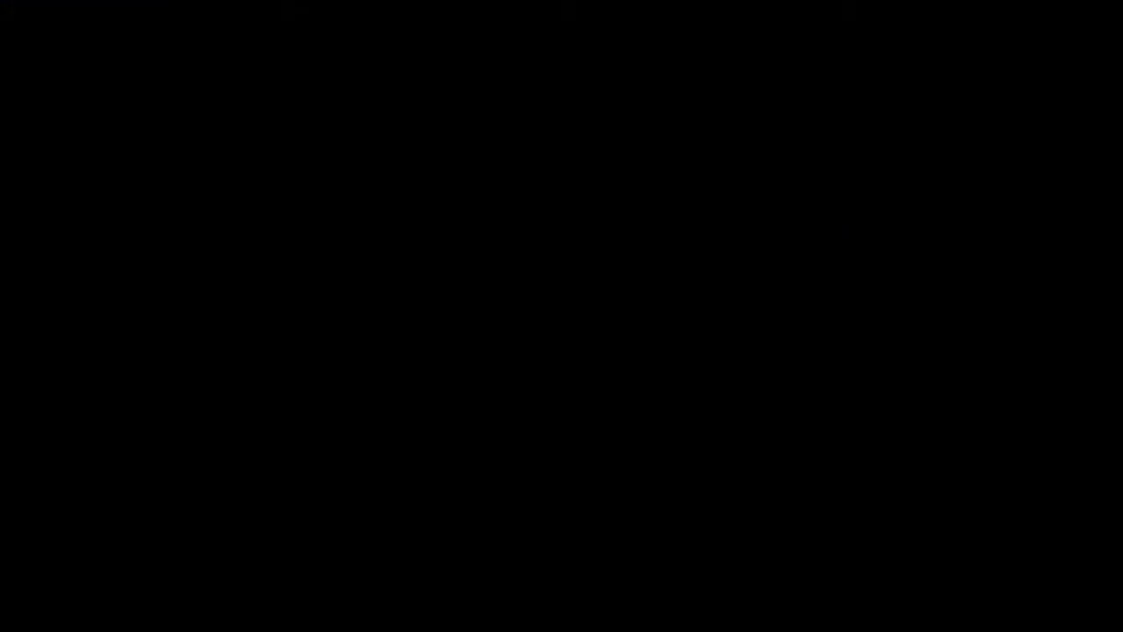
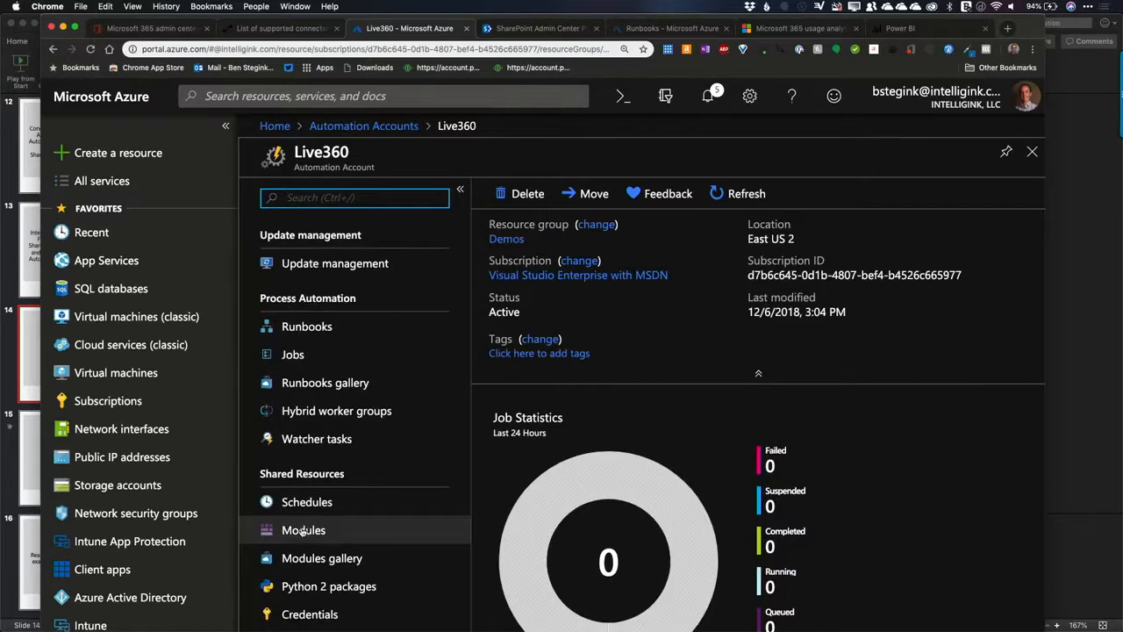
Step: Open the Live360 automation account's modules and look through the list of installed PowerShell modules
{"action": "left_click", "coordinate": [303, 530]}
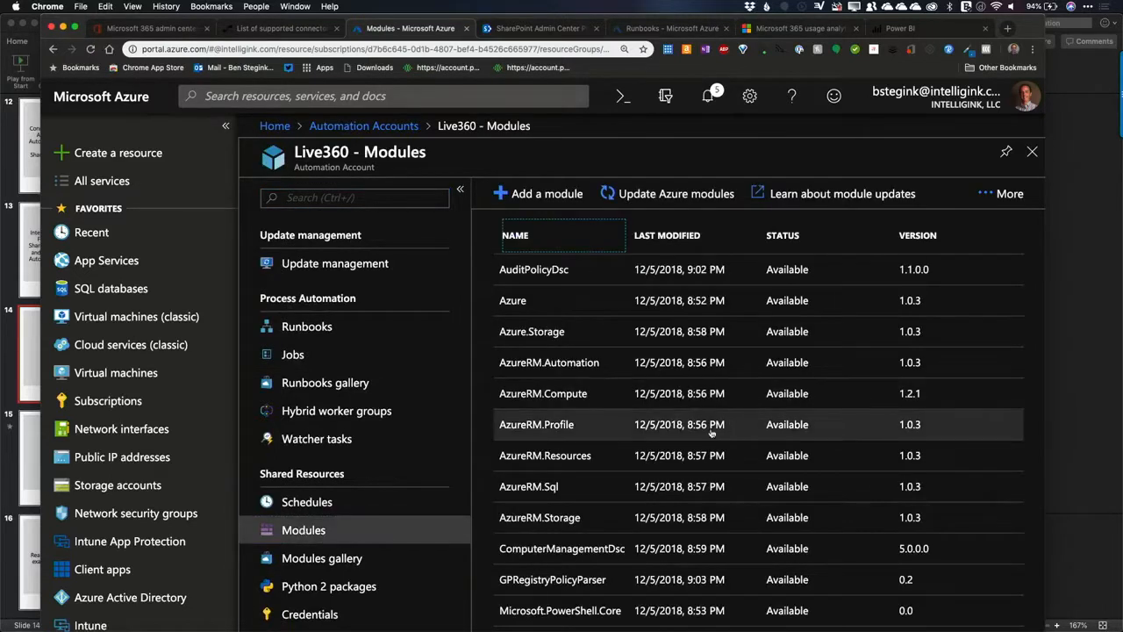
{"action": "scroll", "coordinate": [674, 432], "scroll_direction": "down", "scroll_amount": 2}
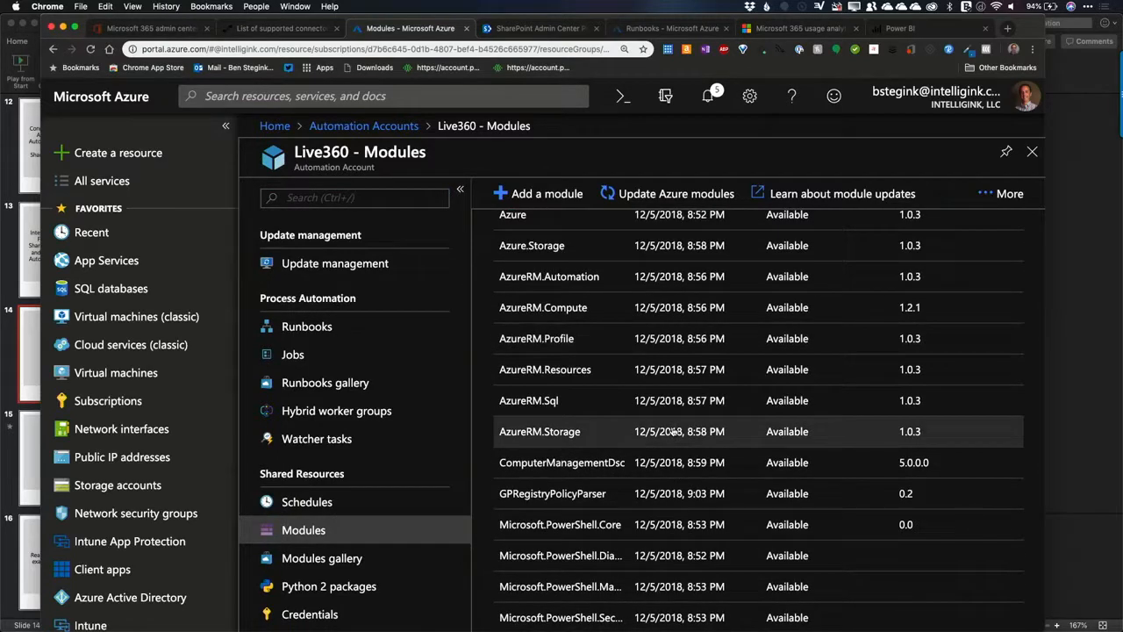
{"action": "scroll", "coordinate": [672, 431], "scroll_direction": "up", "scroll_amount": 2}
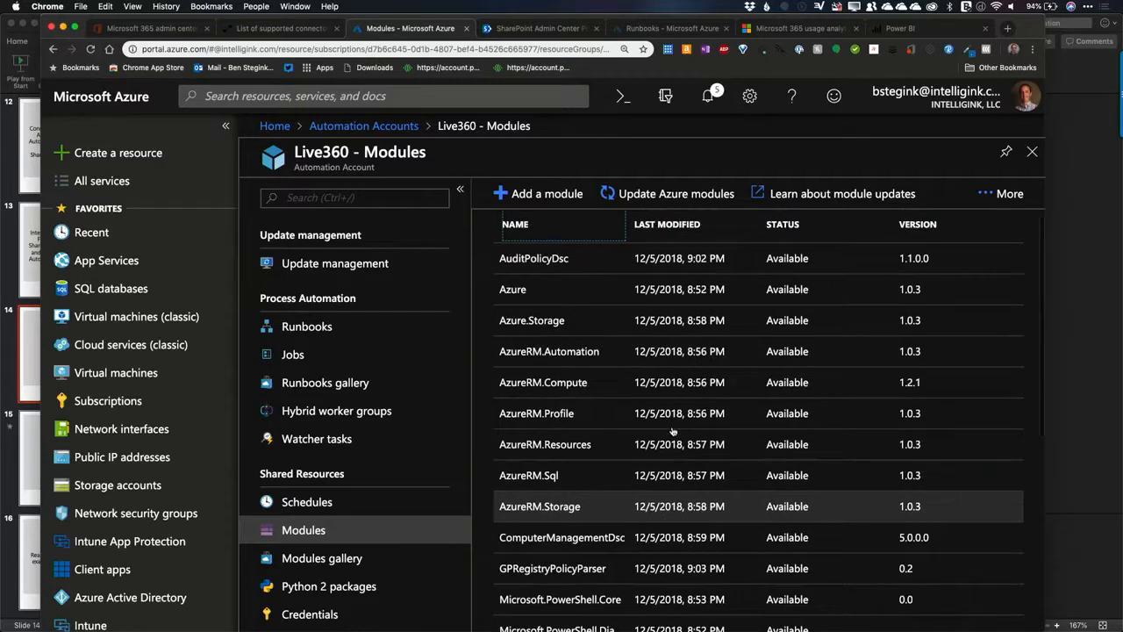
{"action": "scroll", "coordinate": [617, 439], "scroll_direction": "down", "scroll_amount": 5}
{"action": "scroll", "coordinate": [617, 439], "scroll_direction": "down", "scroll_amount": 3}
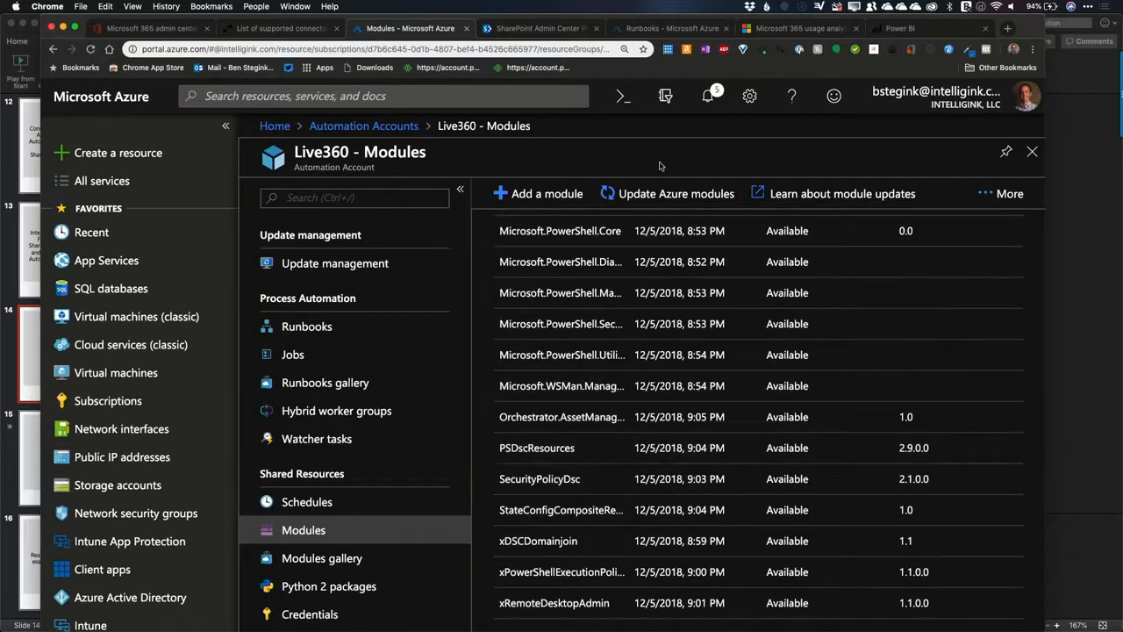
{"action": "scroll", "coordinate": [682, 353], "scroll_direction": "up", "scroll_amount": 5}
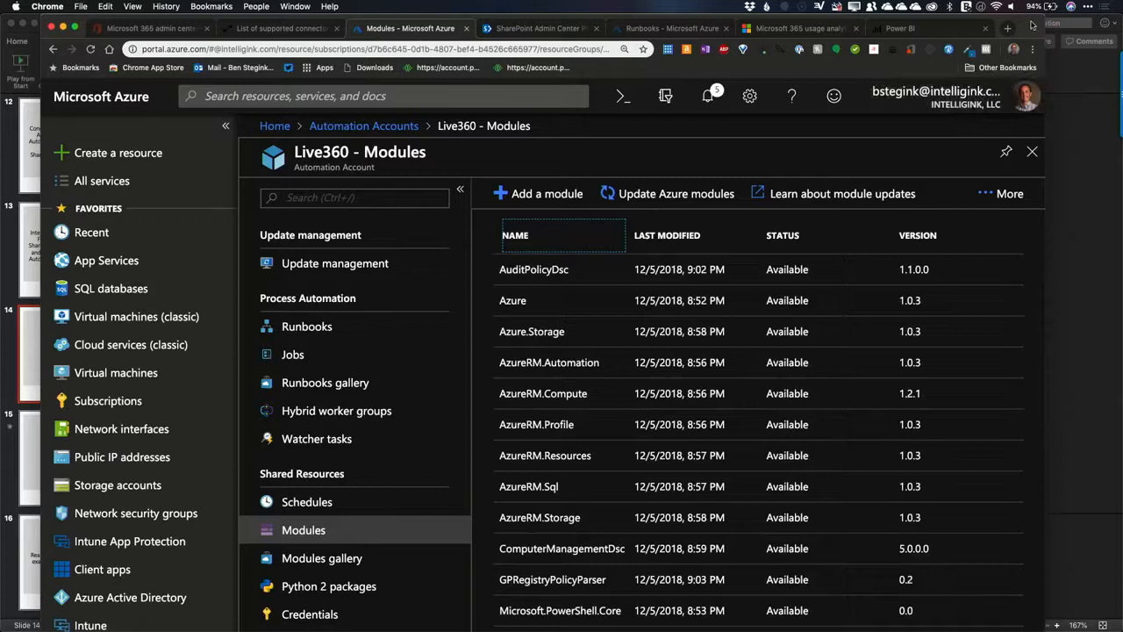
Step: Search the module gallery for "sharepoint" and import the Microsoft.Online.SharePoint.PowerShell module into the automation account
{"action": "left_click_drag", "start_coordinate": [1033, 25], "coordinate": [1013, 5]}
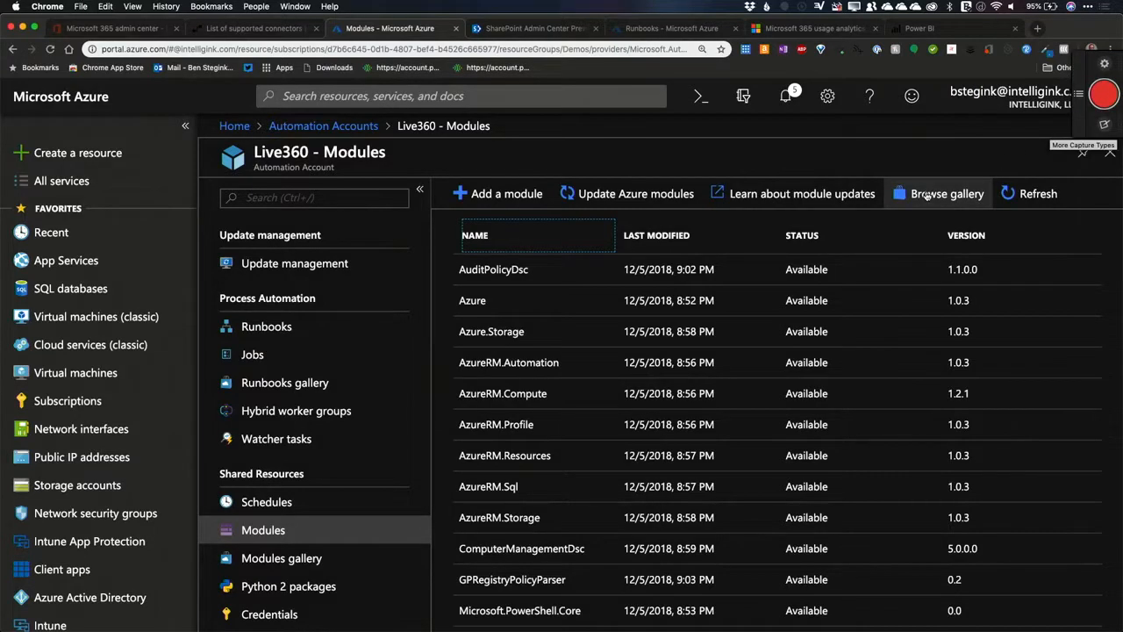
{"action": "left_click", "coordinate": [928, 194]}
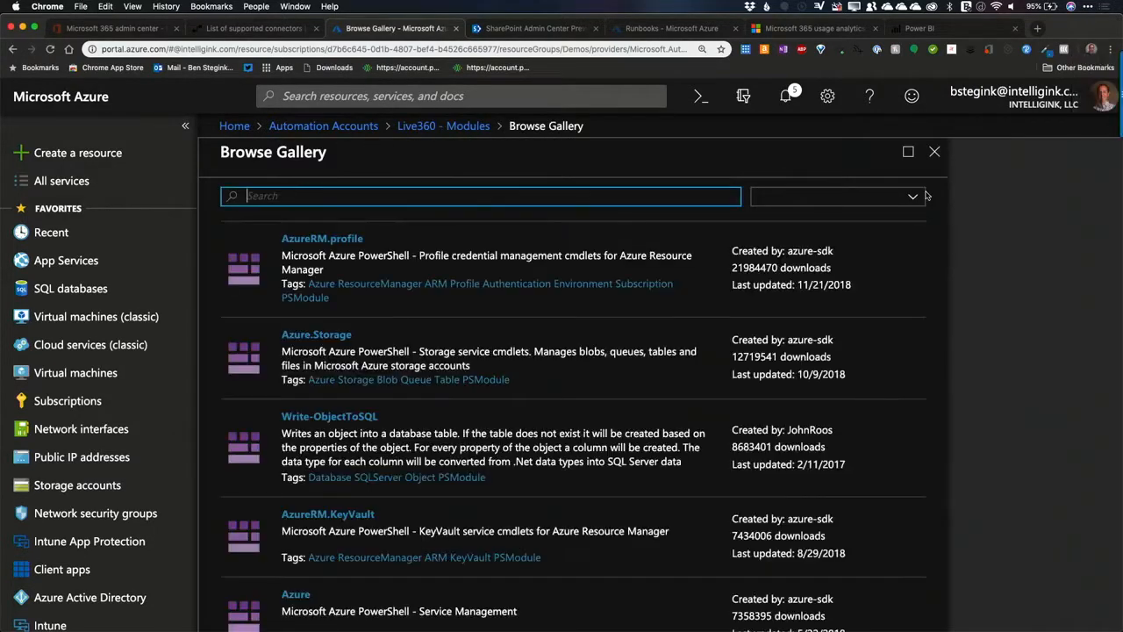
{"action": "type", "text": "sharepoint"}
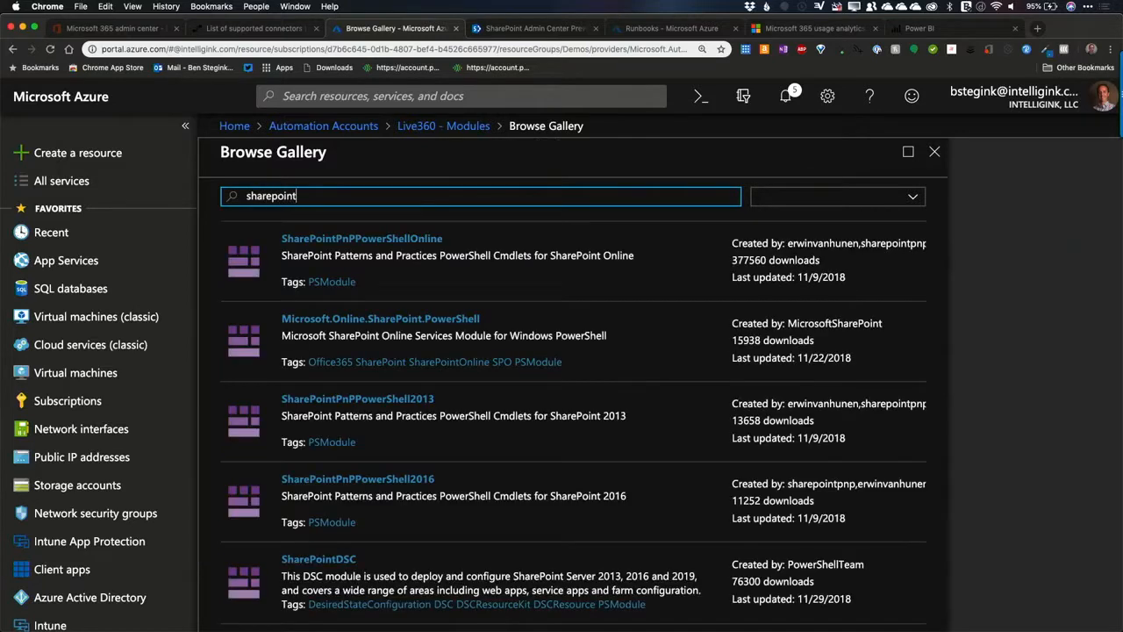
{"action": "left_click", "coordinate": [482, 336]}
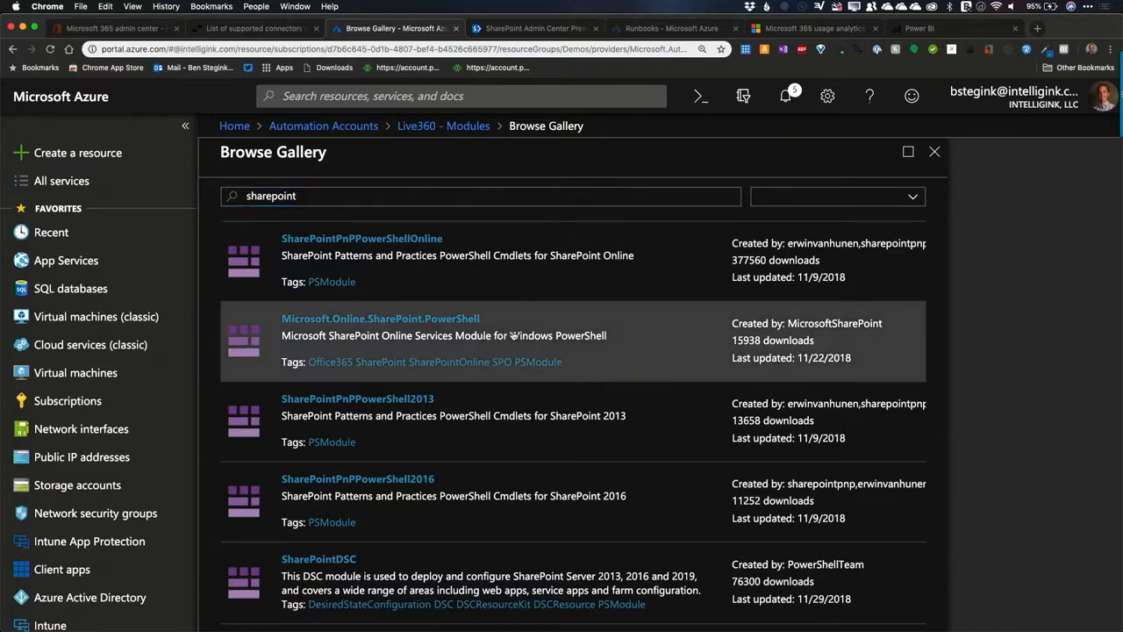
{"action": "left_click", "coordinate": [417, 193]}
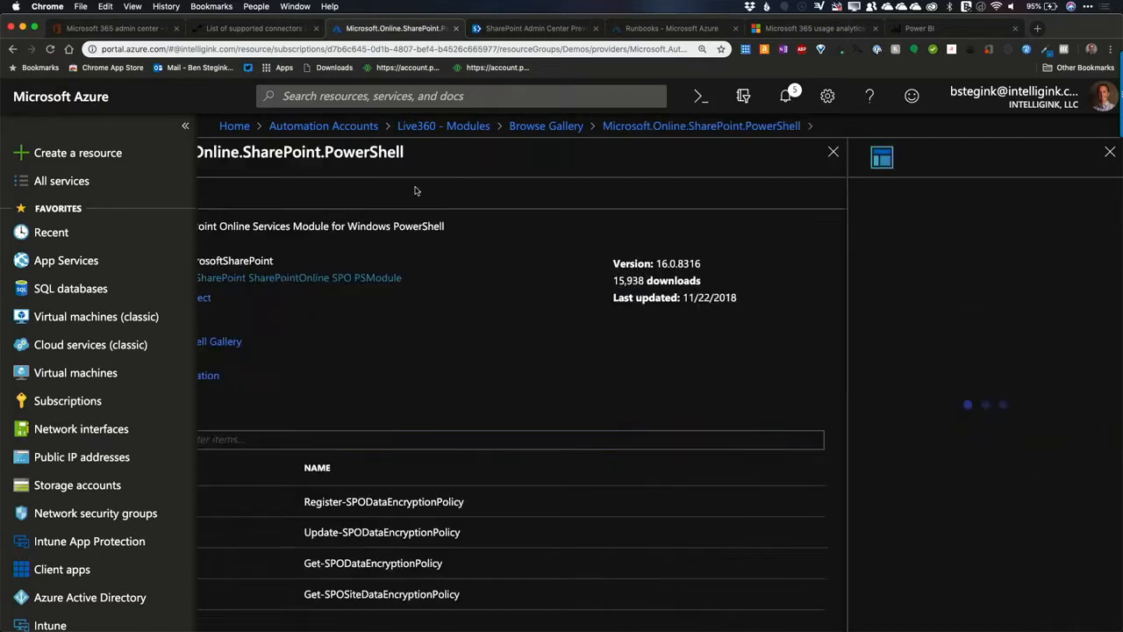
{"action": "left_click", "coordinate": [928, 609]}
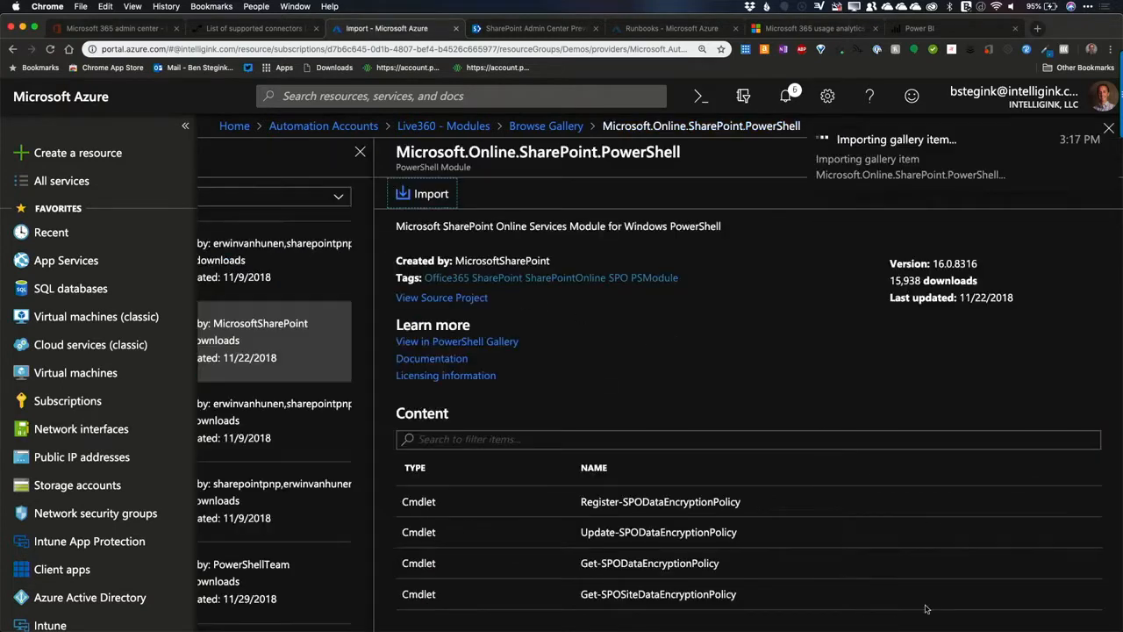
Step: Return to the SharePoint gallery results and import the SharePointPnPPowerShellOnline module
{"action": "left_click", "coordinate": [309, 196]}
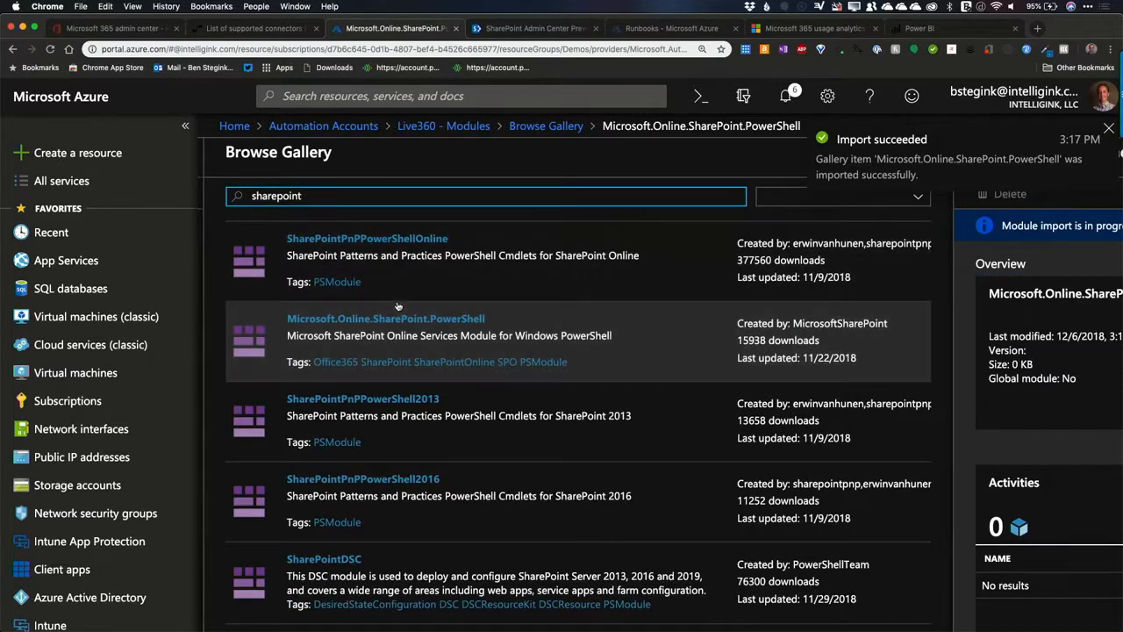
{"action": "left_click", "coordinate": [585, 254]}
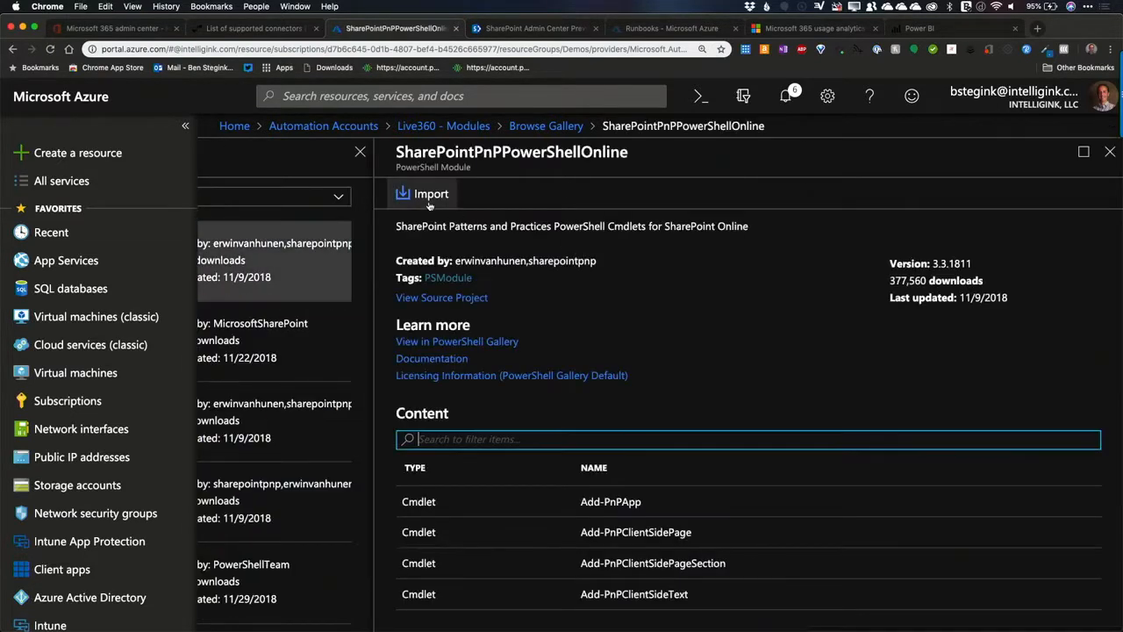
{"action": "left_click", "coordinate": [427, 193]}
{"action": "left_click", "coordinate": [945, 603]}
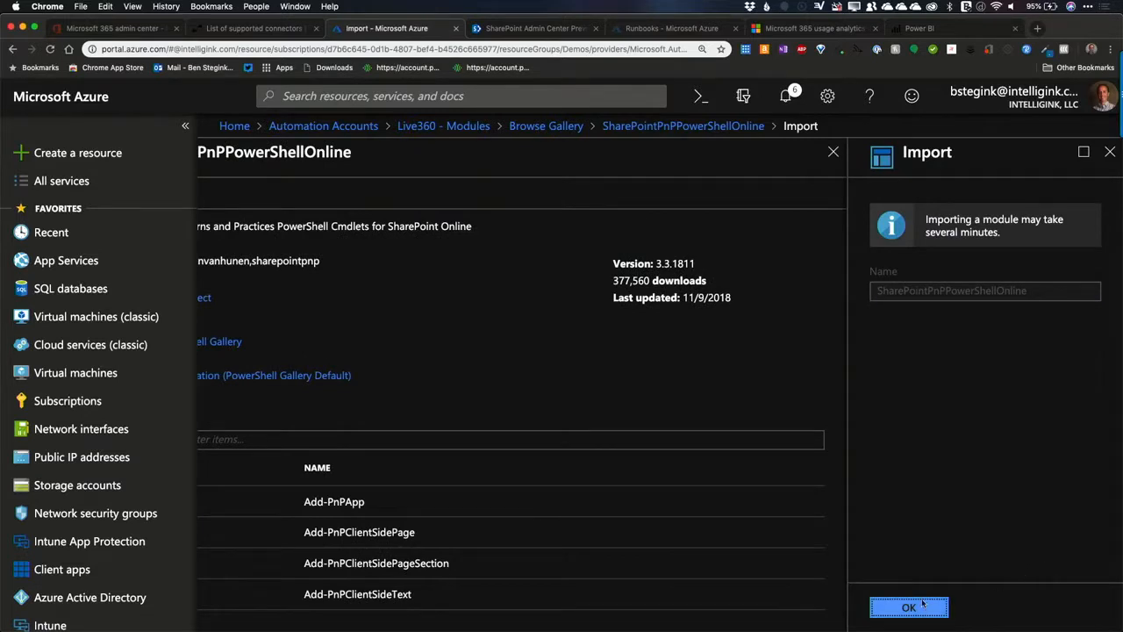
Step: Search the module gallery for "azuread" and import the AzureADPreview module
{"action": "scroll", "coordinate": [399, 414], "scroll_direction": "left", "scroll_amount": 4}
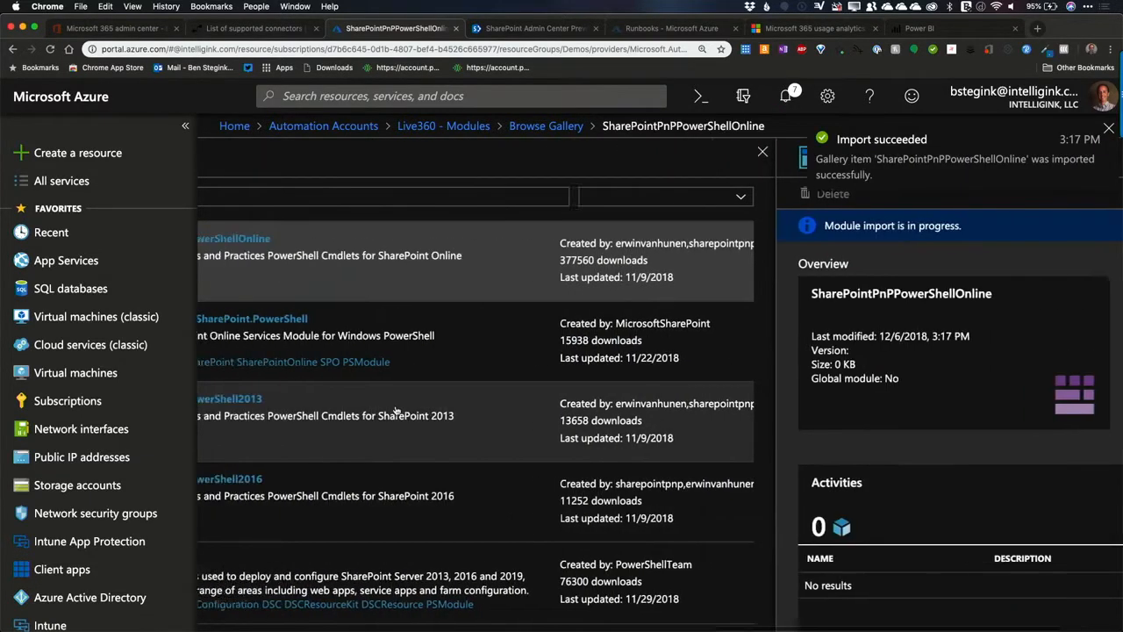
{"action": "double_click", "coordinate": [401, 193]}
{"action": "type", "text": "azuread"}
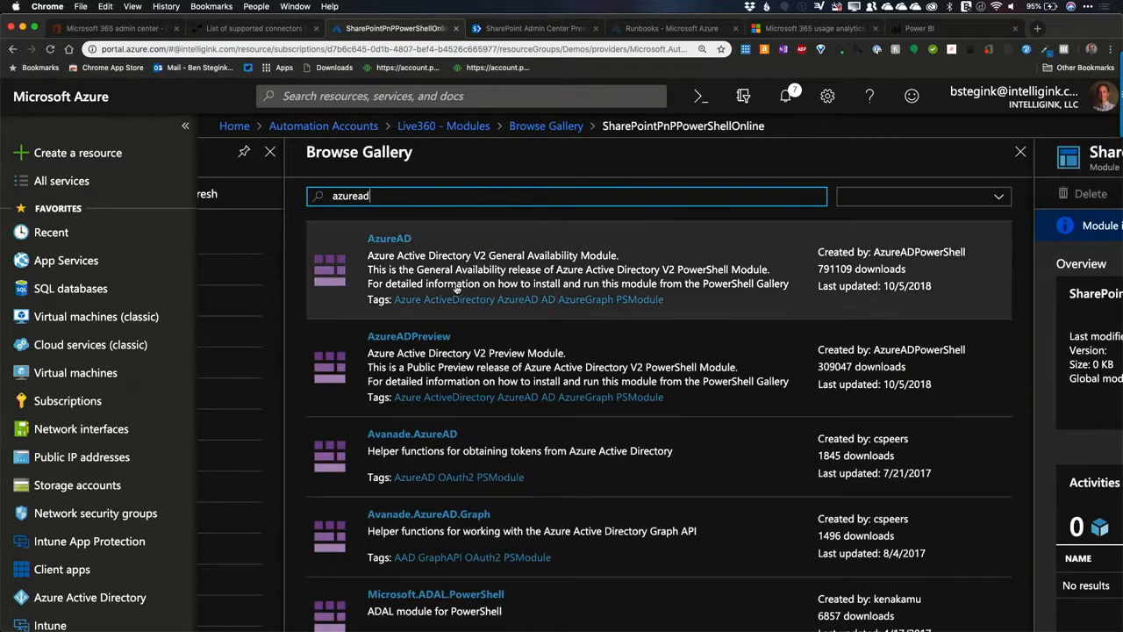
{"action": "left_click", "coordinate": [658, 377]}
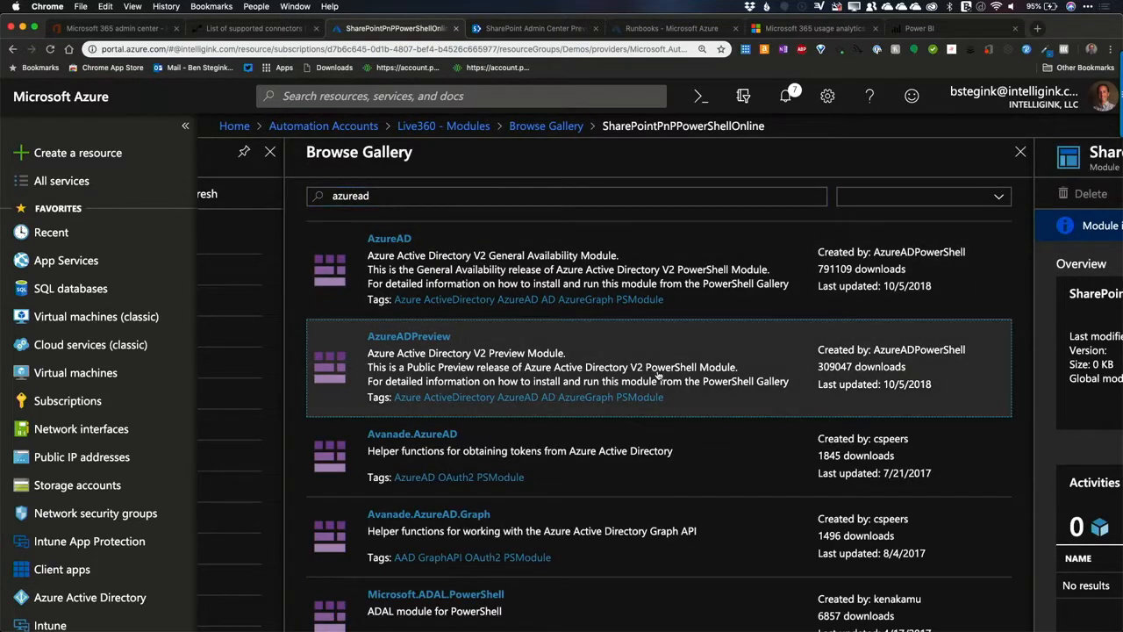
{"action": "left_click", "coordinate": [426, 193]}
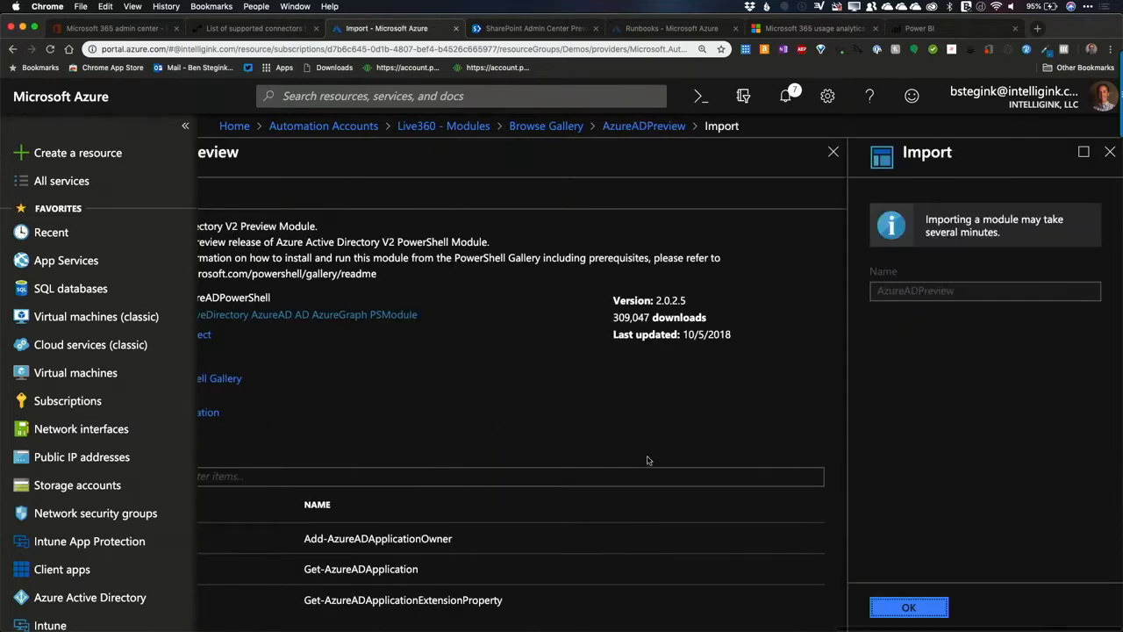
{"action": "left_click", "coordinate": [907, 612]}
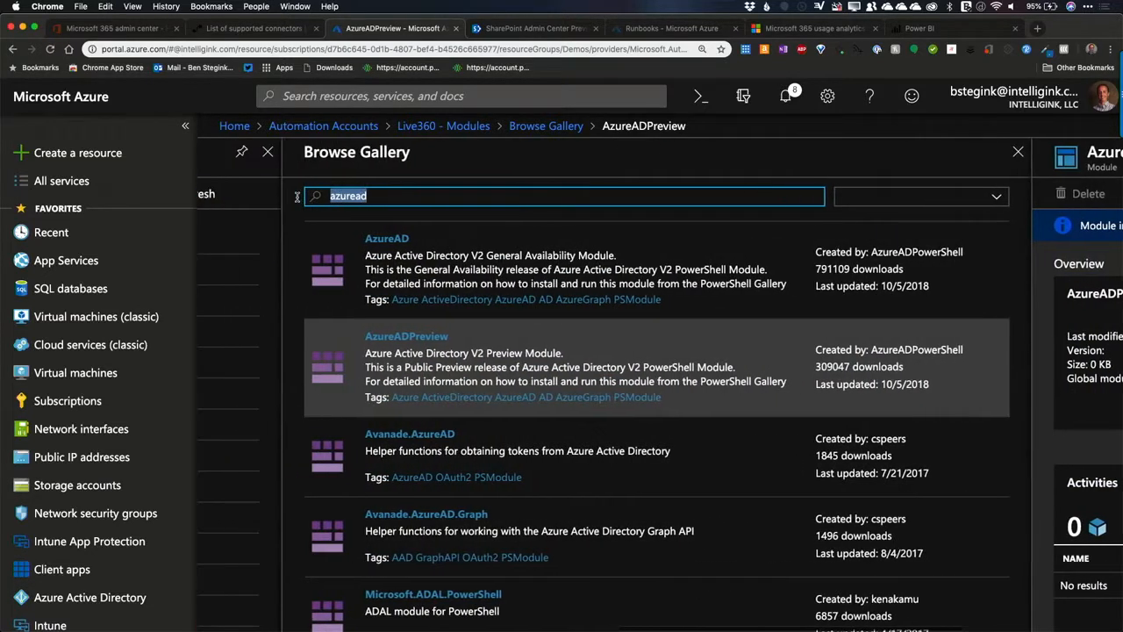
Step: Search the module gallery for "microsoftteams" and import the MicrosoftTeams module
{"action": "type", "text": "microsoftteams"}
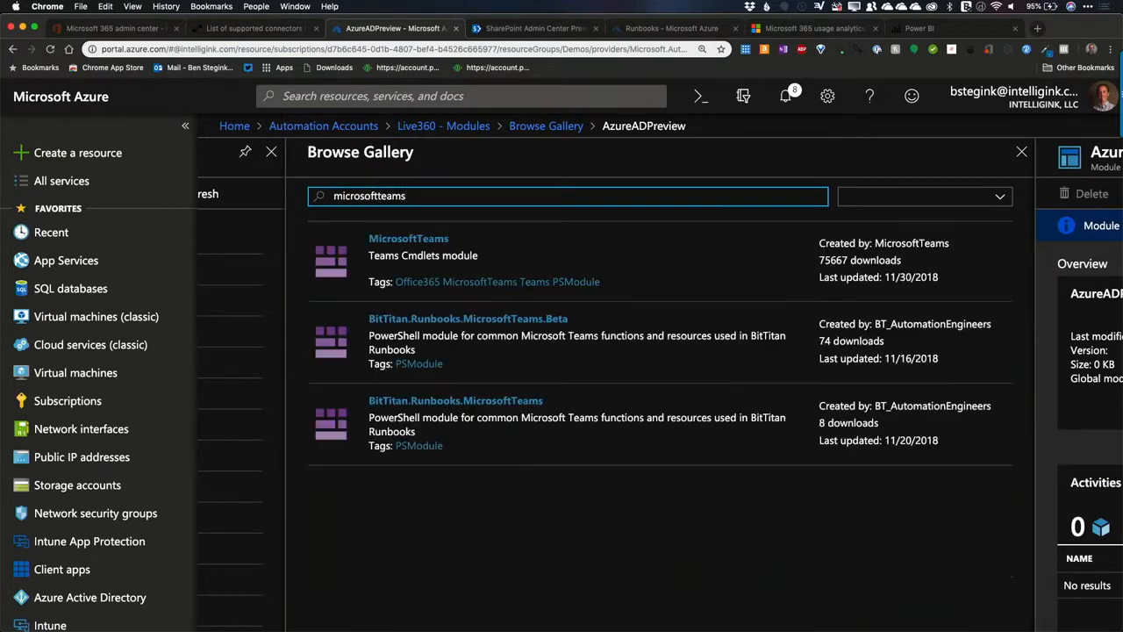
{"action": "left_click", "coordinate": [627, 250]}
{"action": "left_click", "coordinate": [402, 194]}
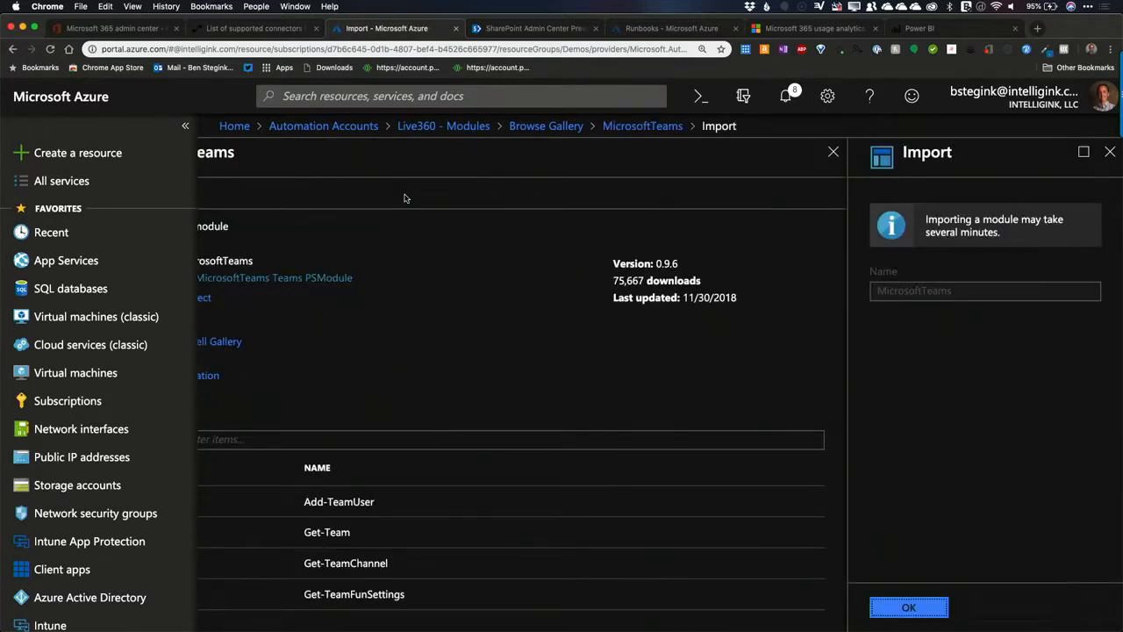
{"action": "left_click", "coordinate": [904, 607]}
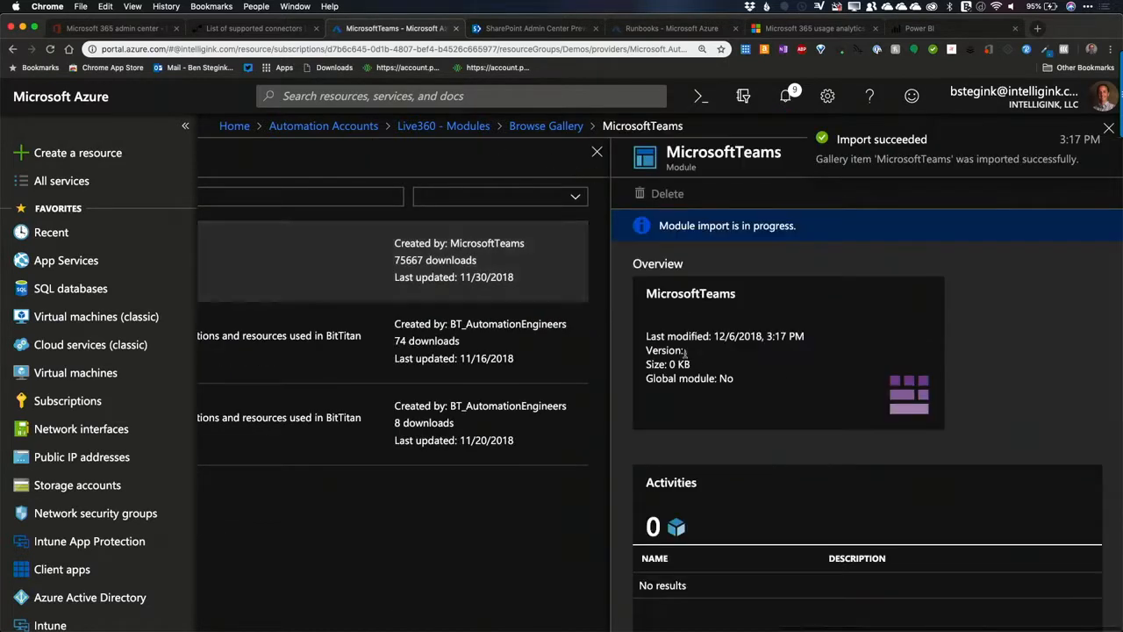
Step: Go back to the Live360 modules list and check the import status of the added modules
{"action": "scroll", "coordinate": [641, 261], "scroll_direction": "left", "scroll_amount": 5}
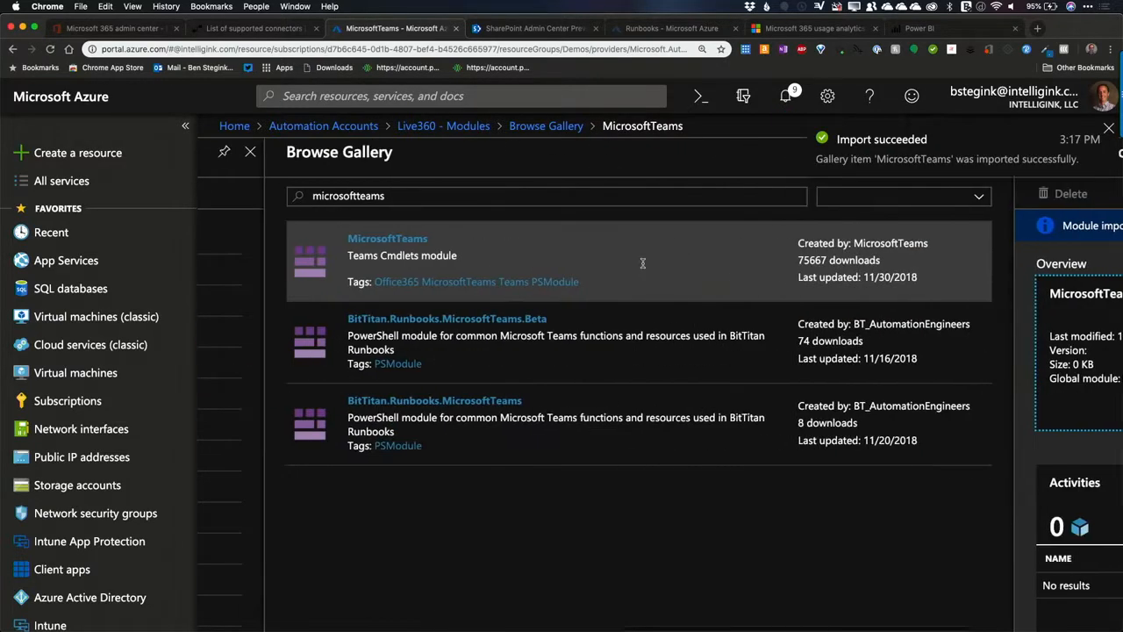
{"action": "left_click", "coordinate": [545, 126]}
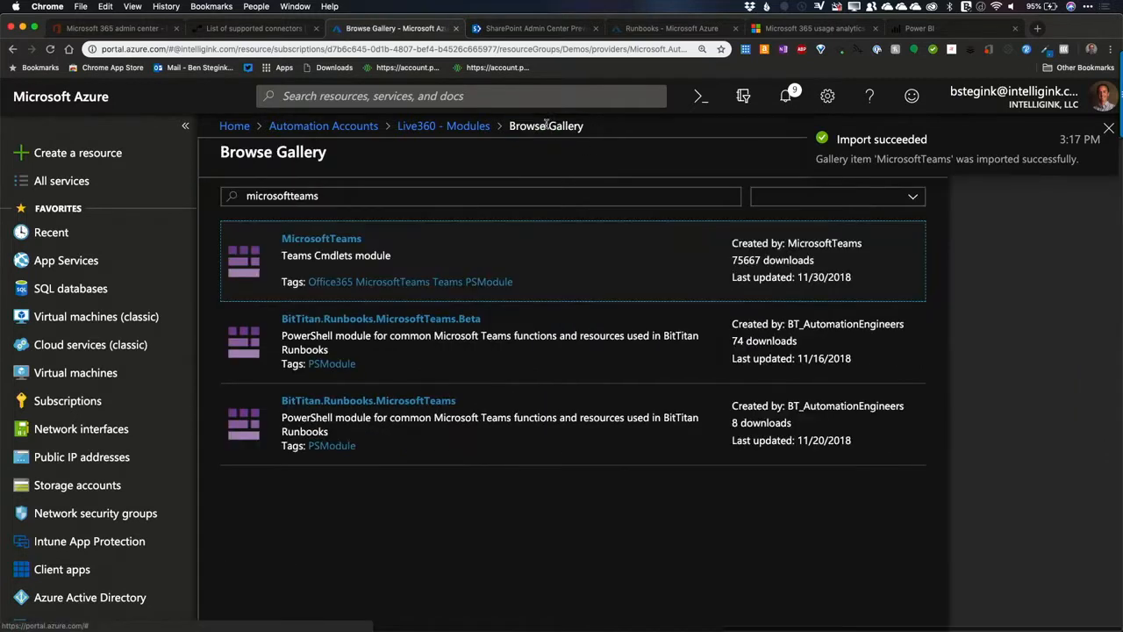
{"action": "left_click", "coordinate": [443, 125]}
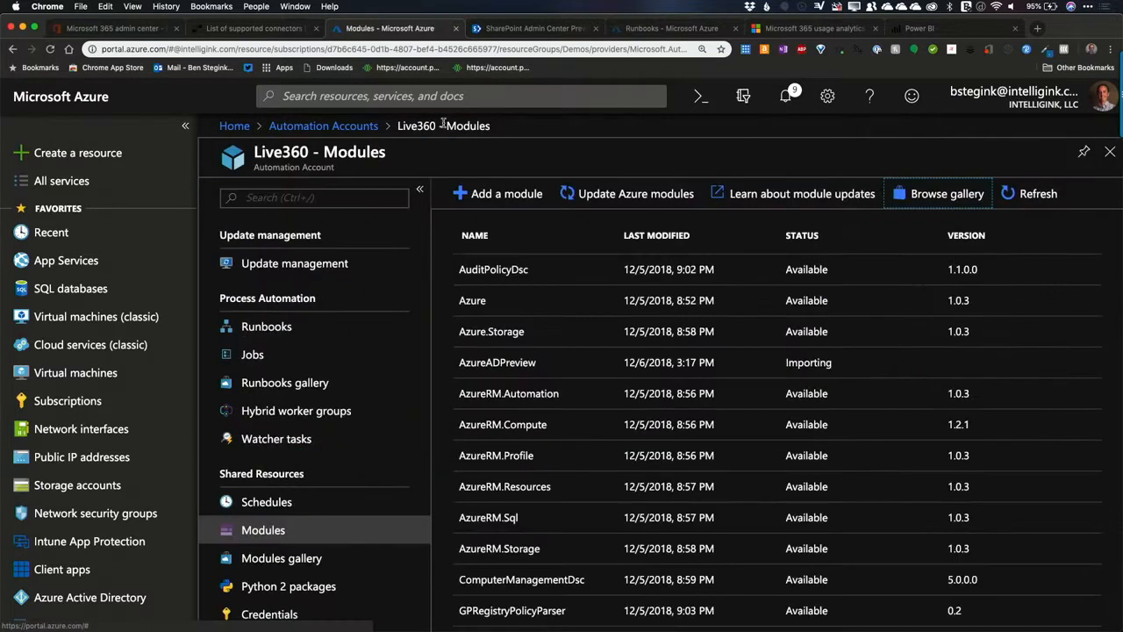
{"action": "scroll", "coordinate": [644, 424], "scroll_direction": "down", "scroll_amount": 5}
{"action": "scroll", "coordinate": [644, 425], "scroll_direction": "down", "scroll_amount": 5}
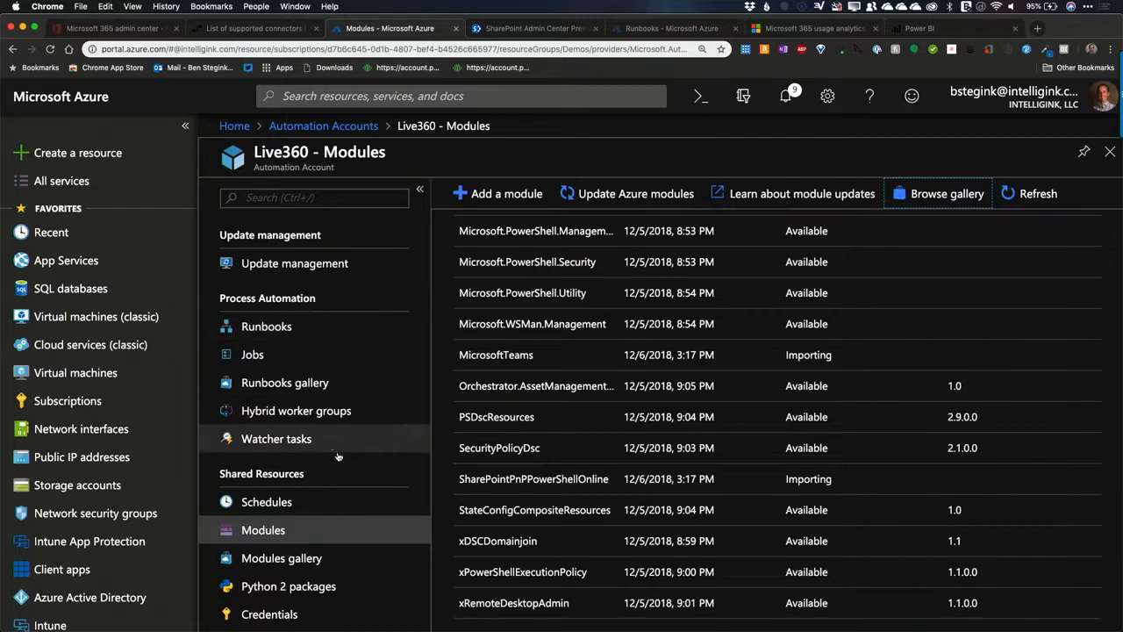
Step: Start a new credential in the automation account's shared resources and name it PowerShellAdmin
{"action": "scroll", "coordinate": [263, 474], "scroll_direction": "down", "scroll_amount": 4}
{"action": "left_click", "coordinate": [281, 472]}
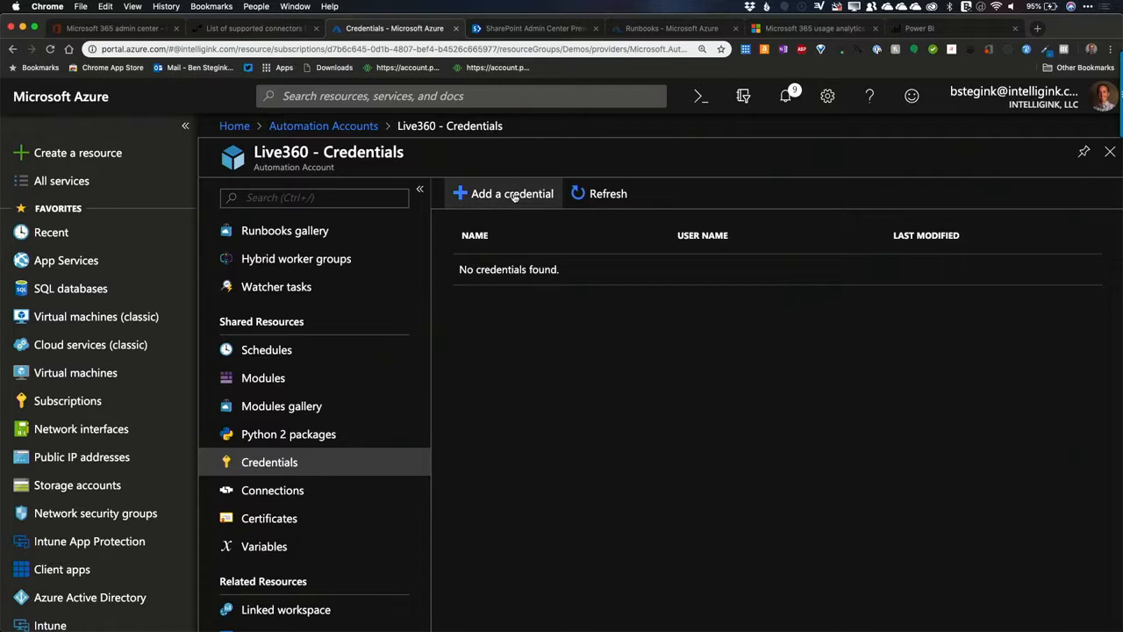
{"action": "left_click", "coordinate": [505, 200]}
{"action": "type", "text": "PowerShell@"}
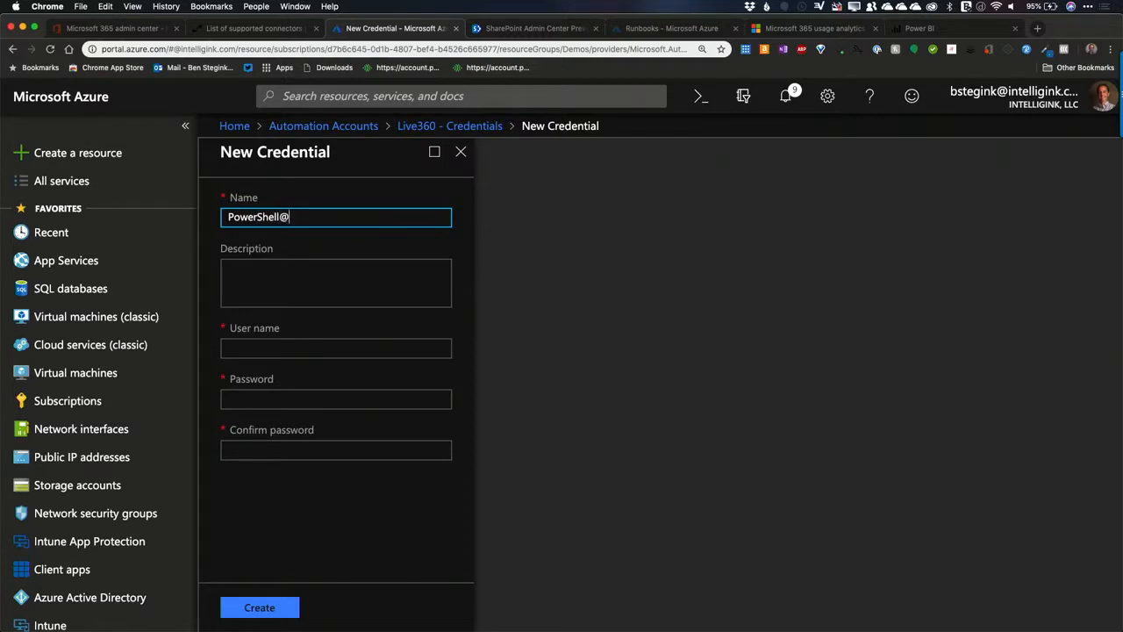
{"action": "type", "text": "Ammin"}
{"action": "key", "text": "Tab"}
Step: Enter the service account's user name, fill in and confirm its password, and create the credential
{"action": "left_click", "coordinate": [316, 348]}
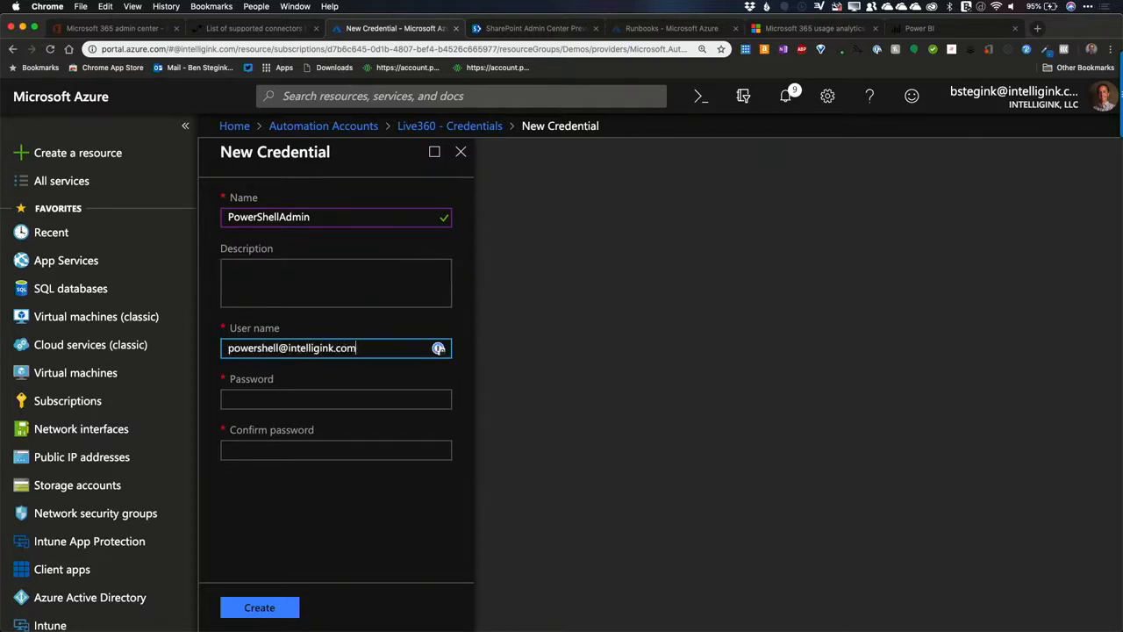
{"action": "key", "text": "Tab"}
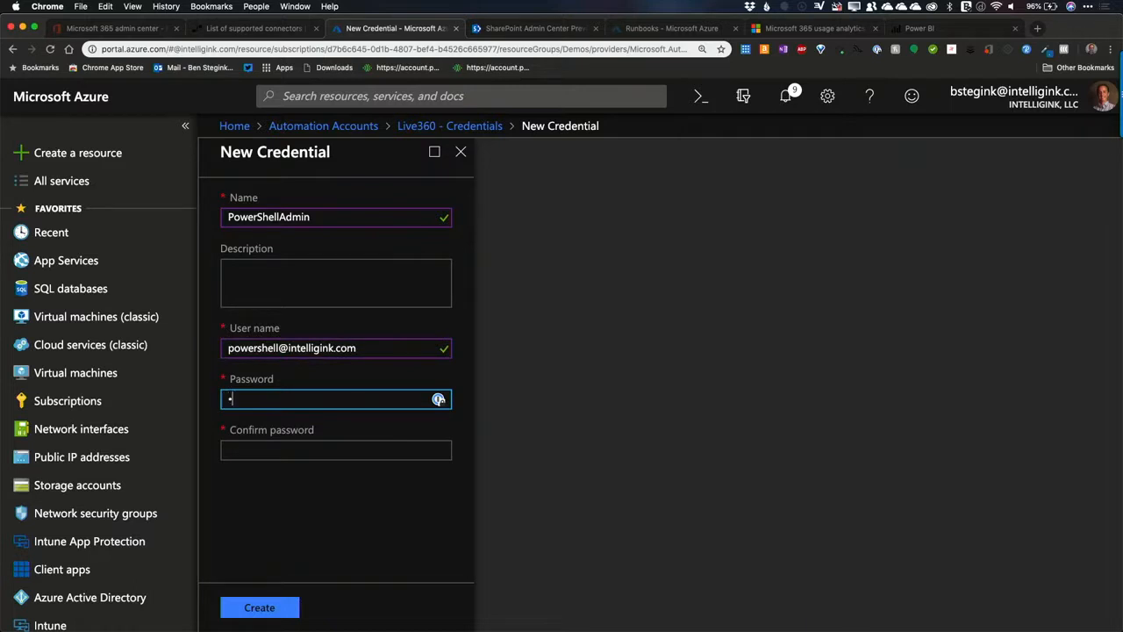
{"action": "type", "text": "••"}
{"action": "left_click", "coordinate": [239, 451]}
{"action": "type", "text": "•••"}
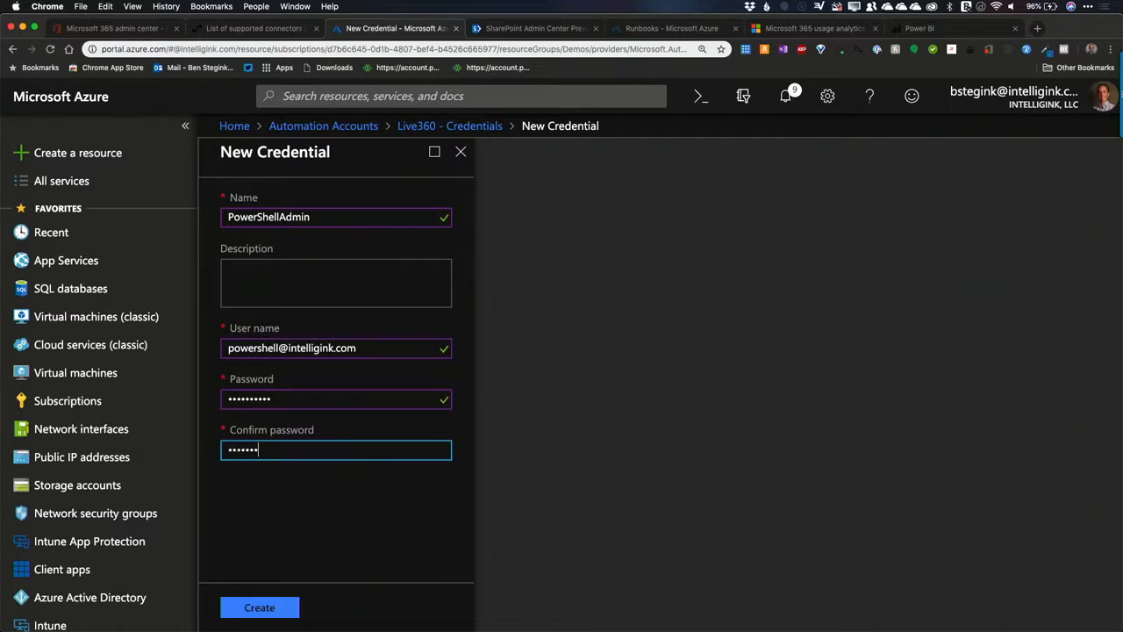
{"action": "left_click", "coordinate": [259, 607]}
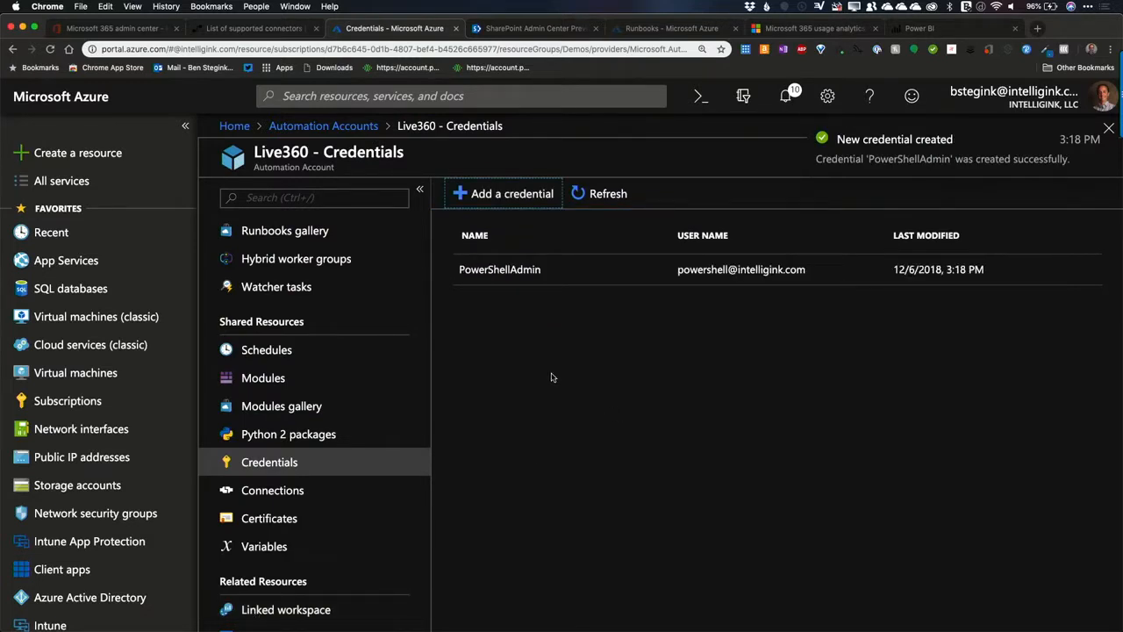
Step: Start a new variable in the automation account's shared resources and look over the available variable types
{"action": "left_click", "coordinate": [263, 546]}
{"action": "left_click", "coordinate": [497, 195]}
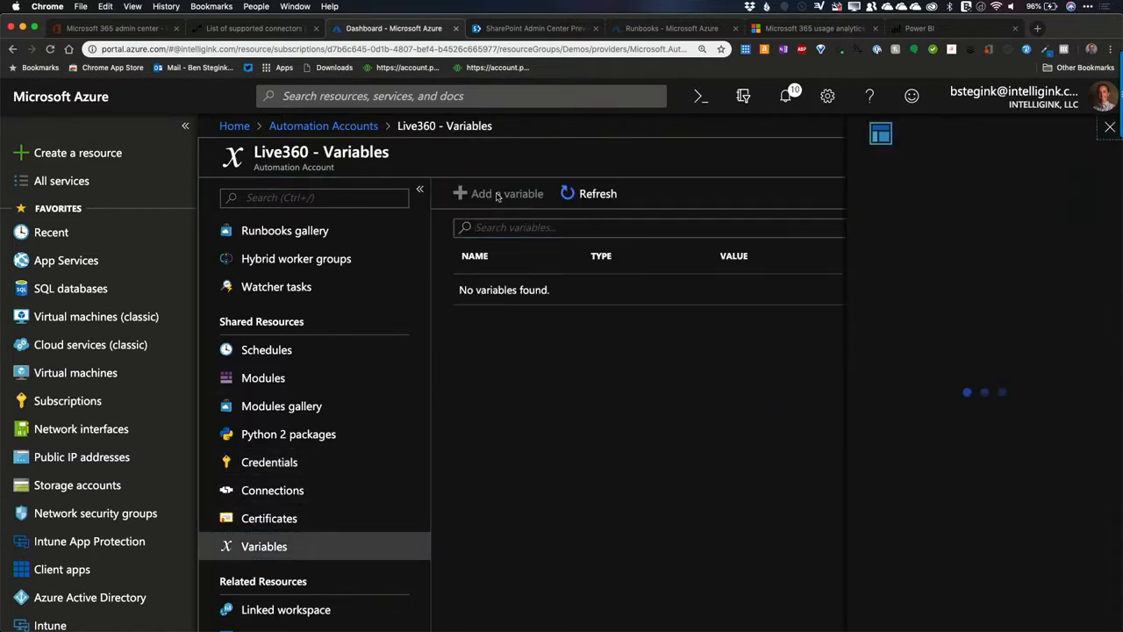
{"action": "left_click", "coordinate": [953, 367]}
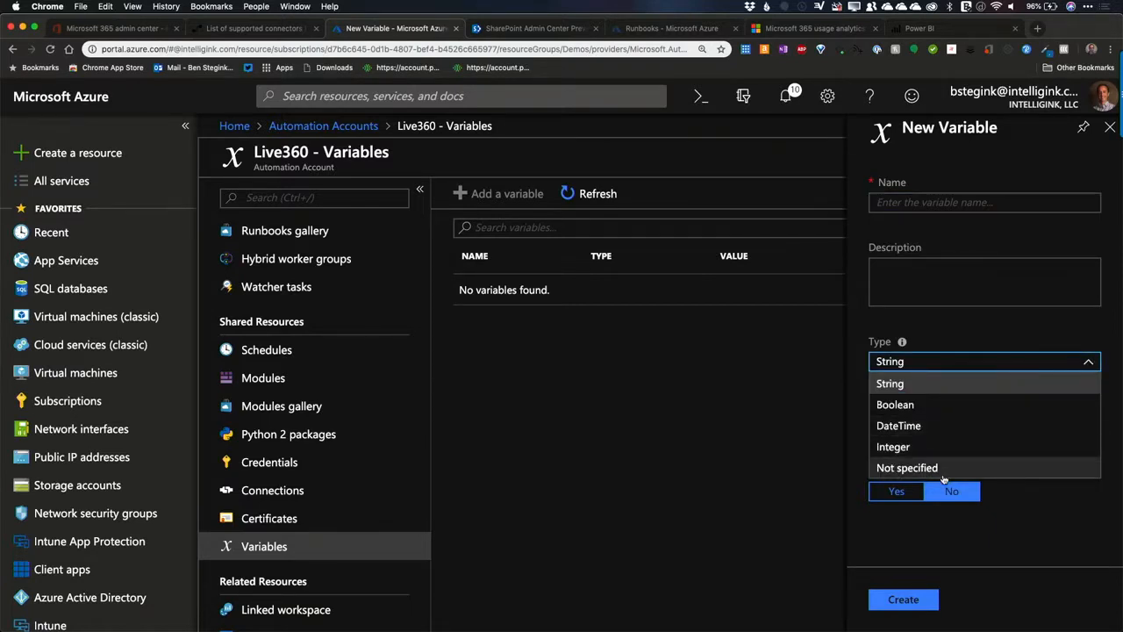
{"action": "left_click", "coordinate": [776, 407]}
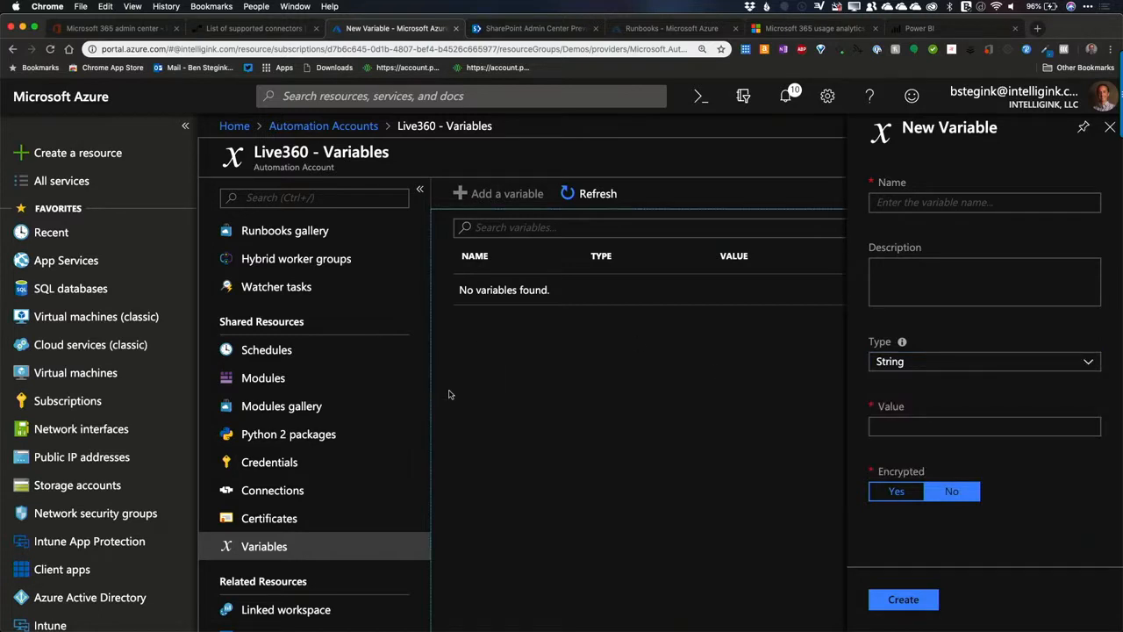
Step: Look over the automation account's certificates and its runbooks gallery
{"action": "left_click", "coordinate": [269, 517]}
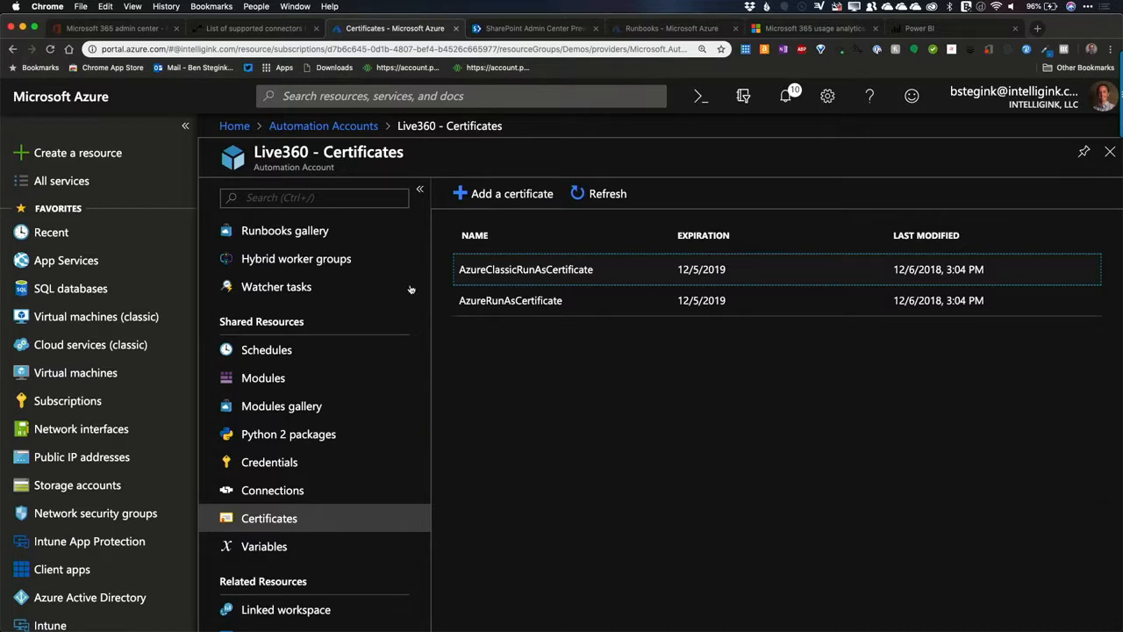
{"action": "left_click", "coordinate": [295, 231]}
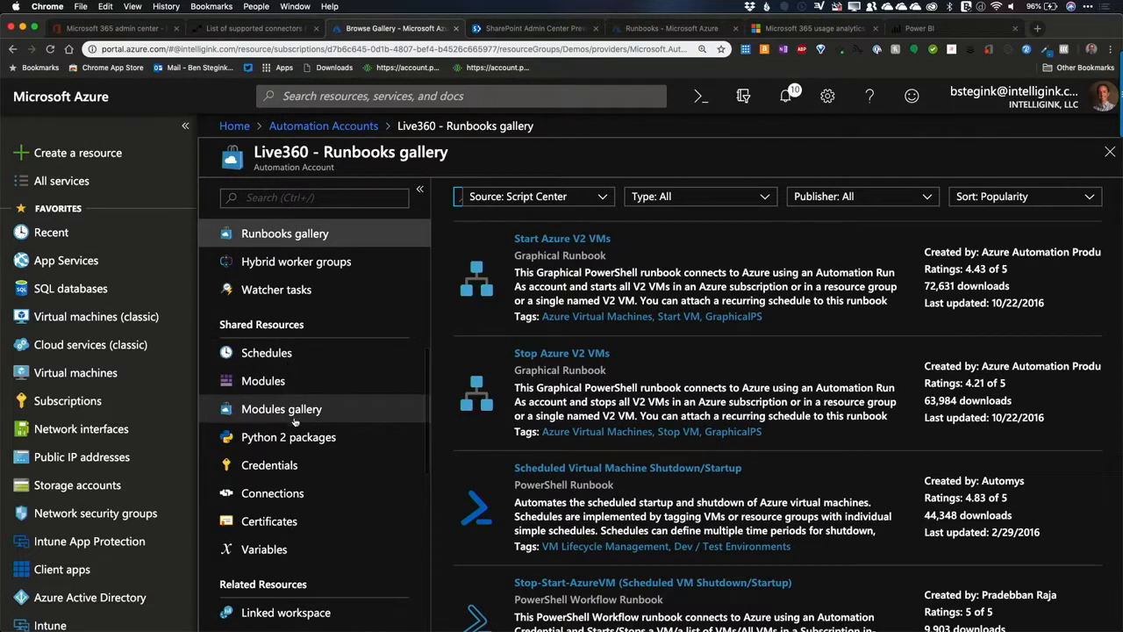
Step: Create a new runbook named Get-SPSites of type PowerShell in the Live360 automation account
{"action": "scroll", "coordinate": [299, 420], "scroll_direction": "up", "scroll_amount": 5}
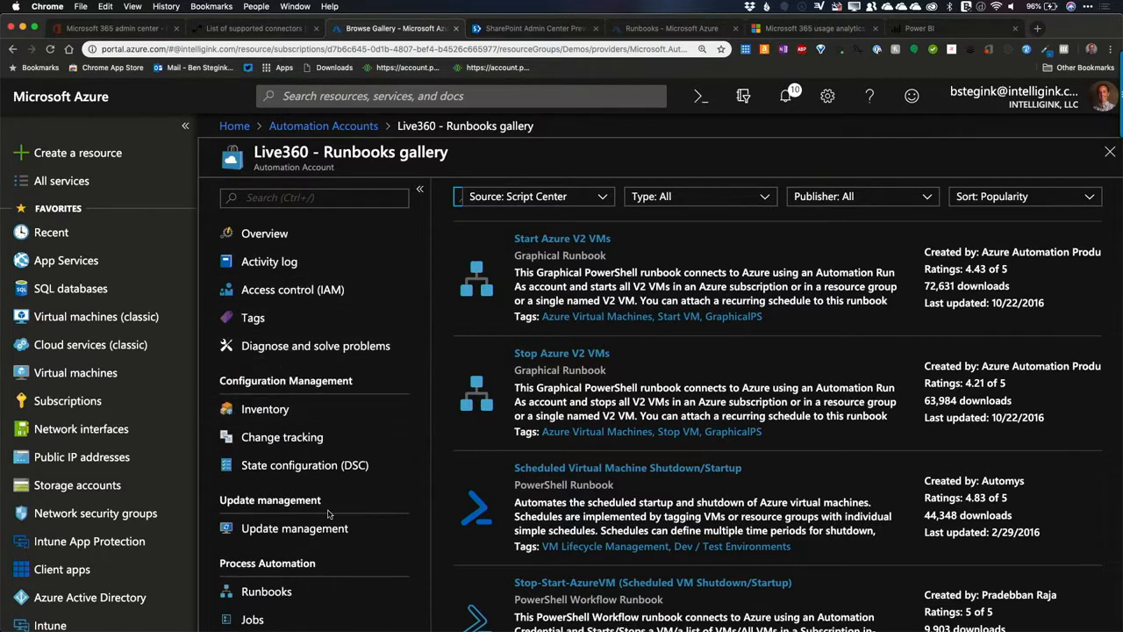
{"action": "left_click", "coordinate": [277, 592]}
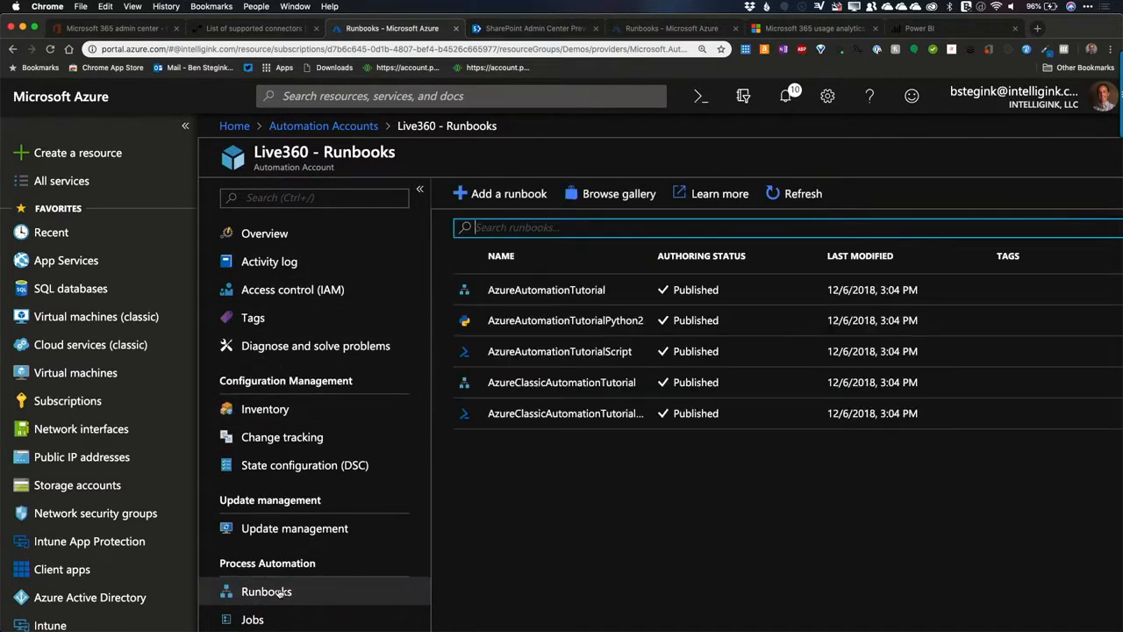
{"action": "left_click", "coordinate": [513, 198]}
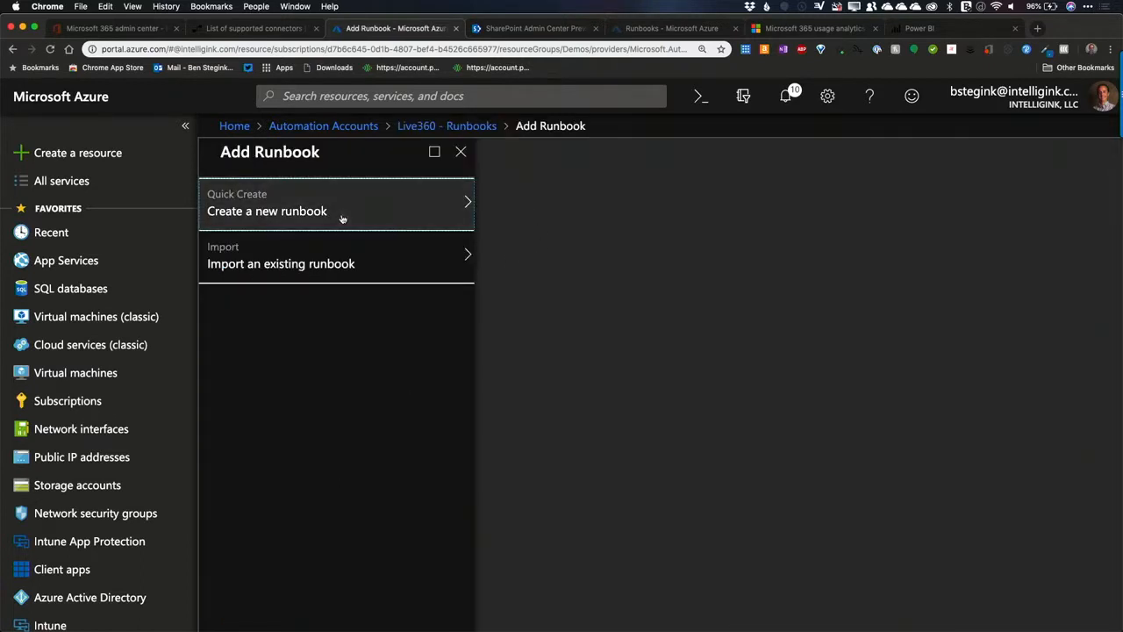
{"action": "left_click", "coordinate": [342, 218]}
{"action": "type", "text": "Get-SPSites"}
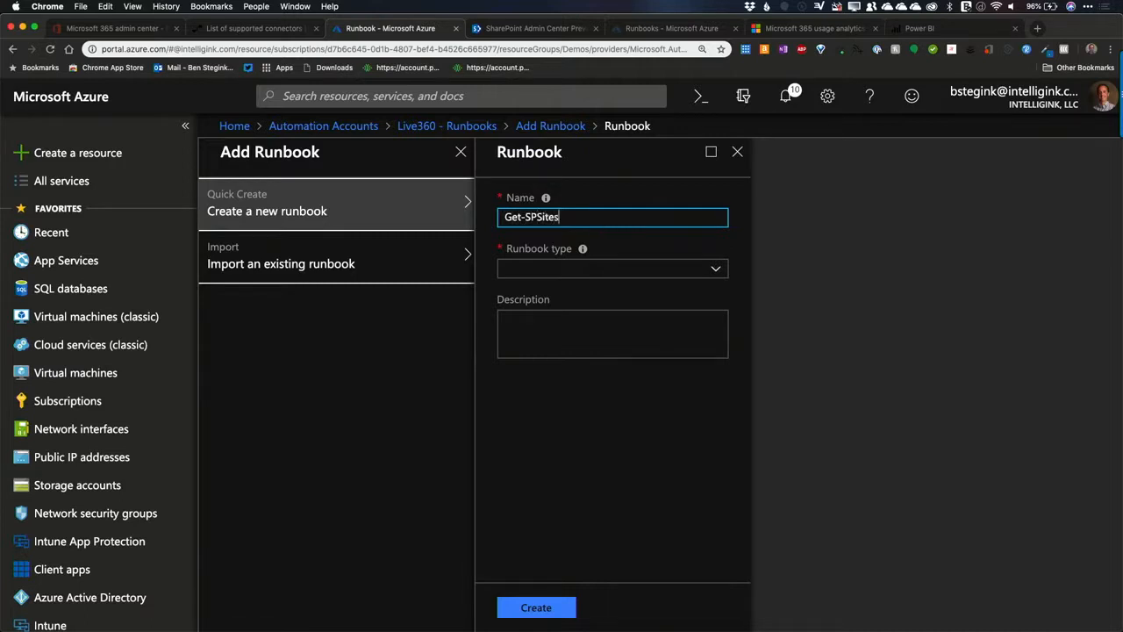
{"action": "left_click", "coordinate": [609, 279]}
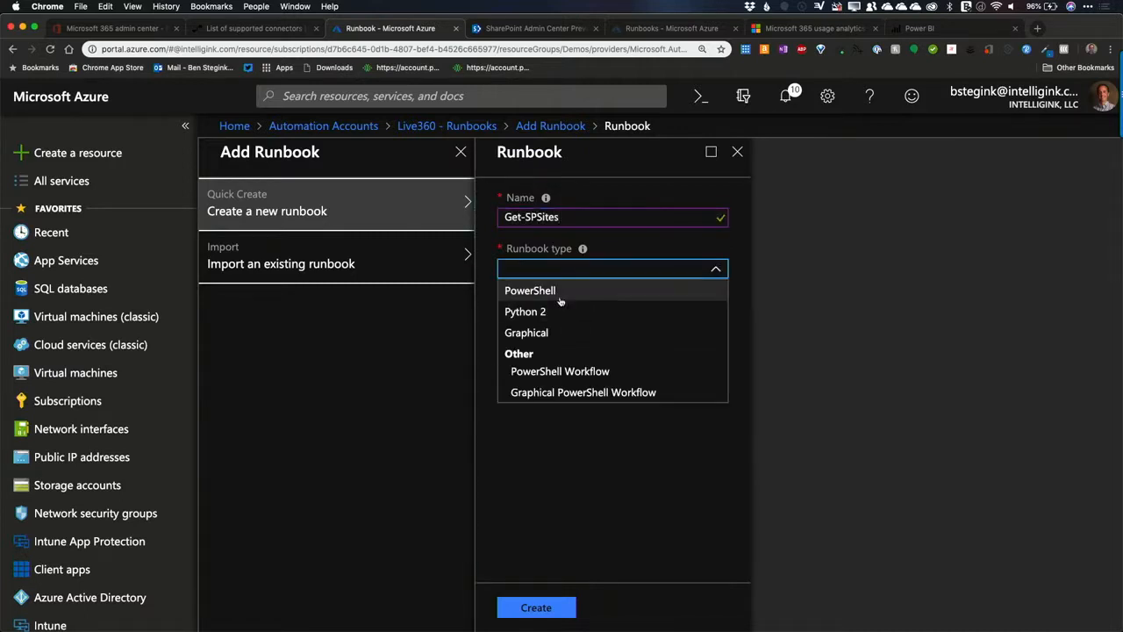
{"action": "left_click", "coordinate": [562, 291]}
{"action": "left_click", "coordinate": [531, 617]}
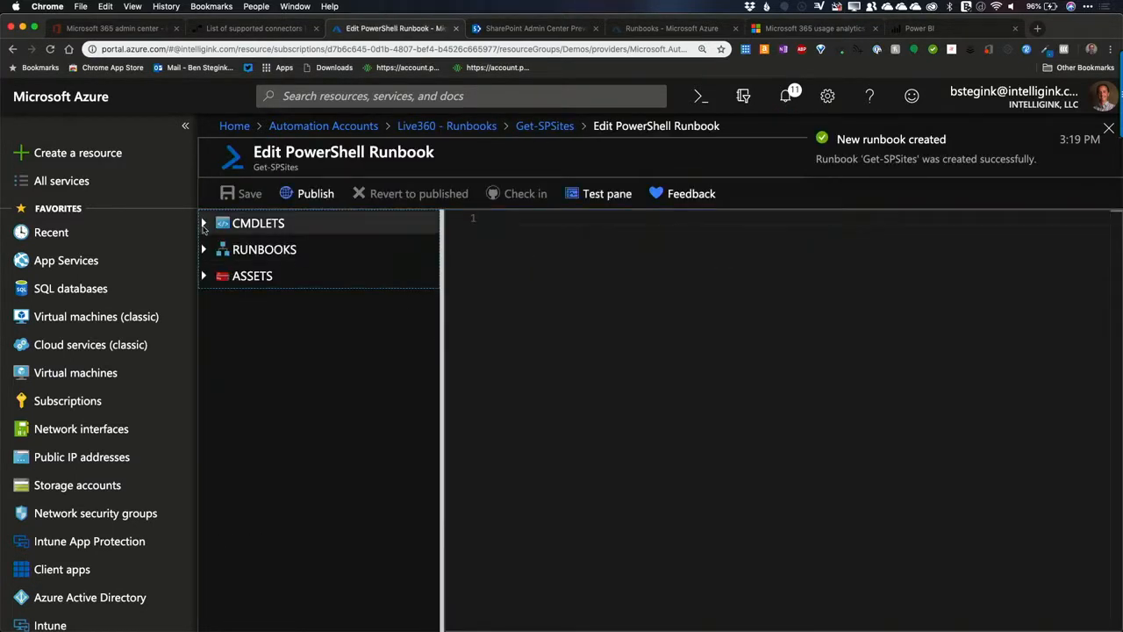
{"action": "left_click", "coordinate": [538, 278]}
{"action": "type", "text": "C"}
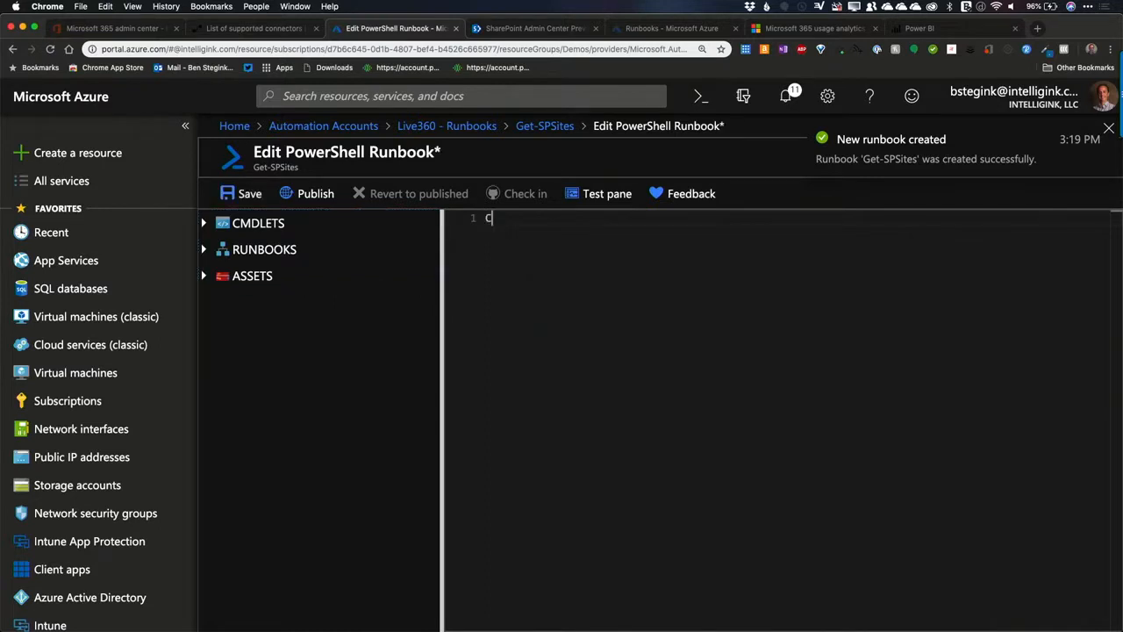
{"action": "type", "text": "onnect-PnPOnl"}
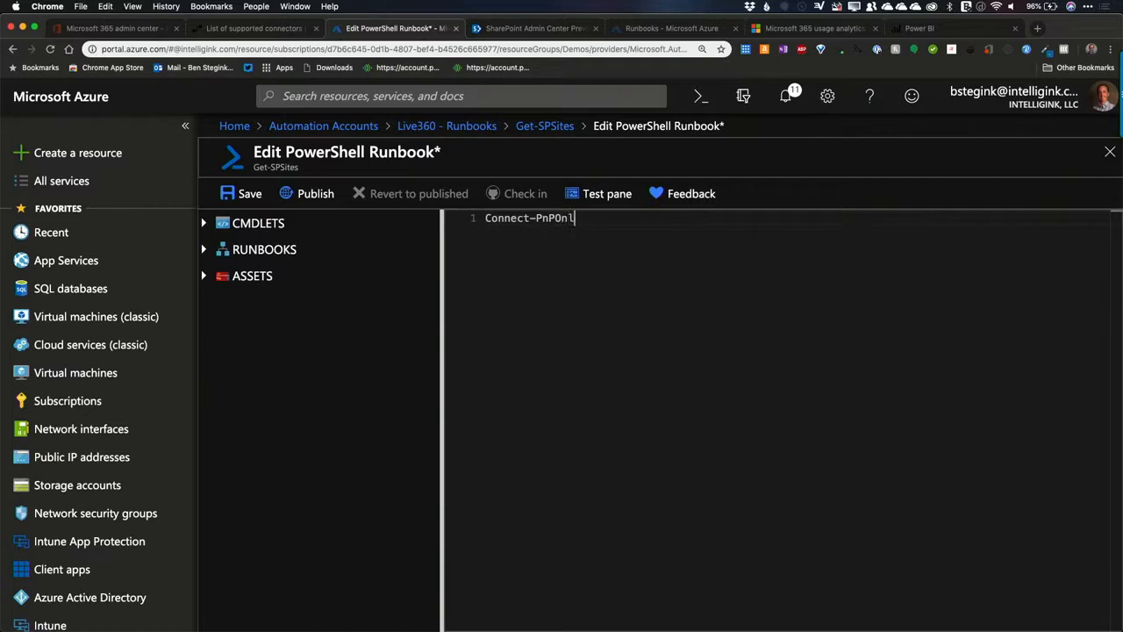
{"action": "type", "text": "ine -url https://intellig"}
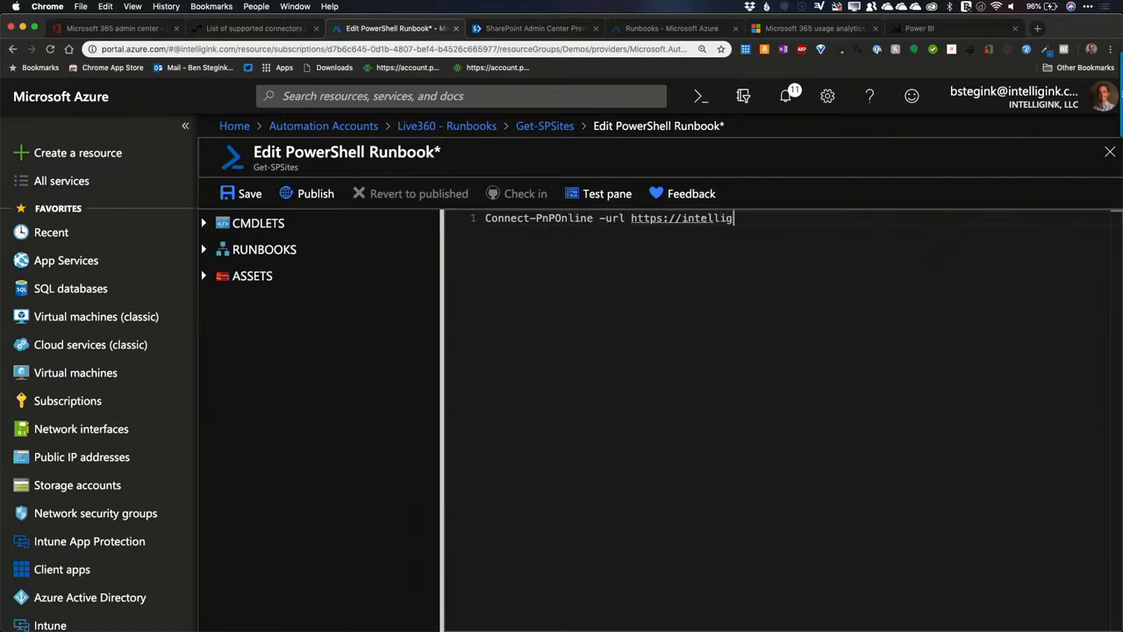
{"action": "type", "text": "ink.sharepoint.com"}
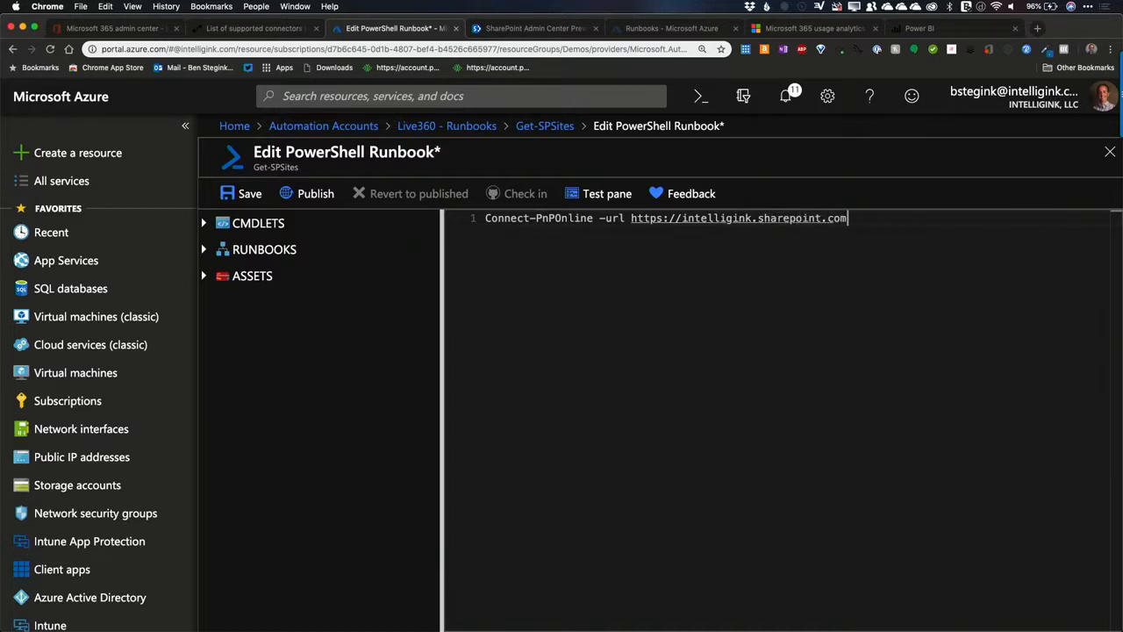
Step: Append "-credentials $cred" to the Connect-PnPOnline line
{"action": "left_click", "coordinate": [487, 218]}
{"action": "left_click", "coordinate": [901, 217]}
{"action": "type", "text": "-credentials $cred"}
Step: Add a line above the Connect-PnPOnline command that starts with "$cred ="
{"action": "left_click", "coordinate": [483, 217]}
{"action": "key", "text": "Return"}
{"action": "key", "text": "Up"}
{"action": "type", "text": "$cred ="}
Step: Insert the PowerShellAdmin credential from the runbook's assets into the script
{"action": "left_click", "coordinate": [280, 275]}
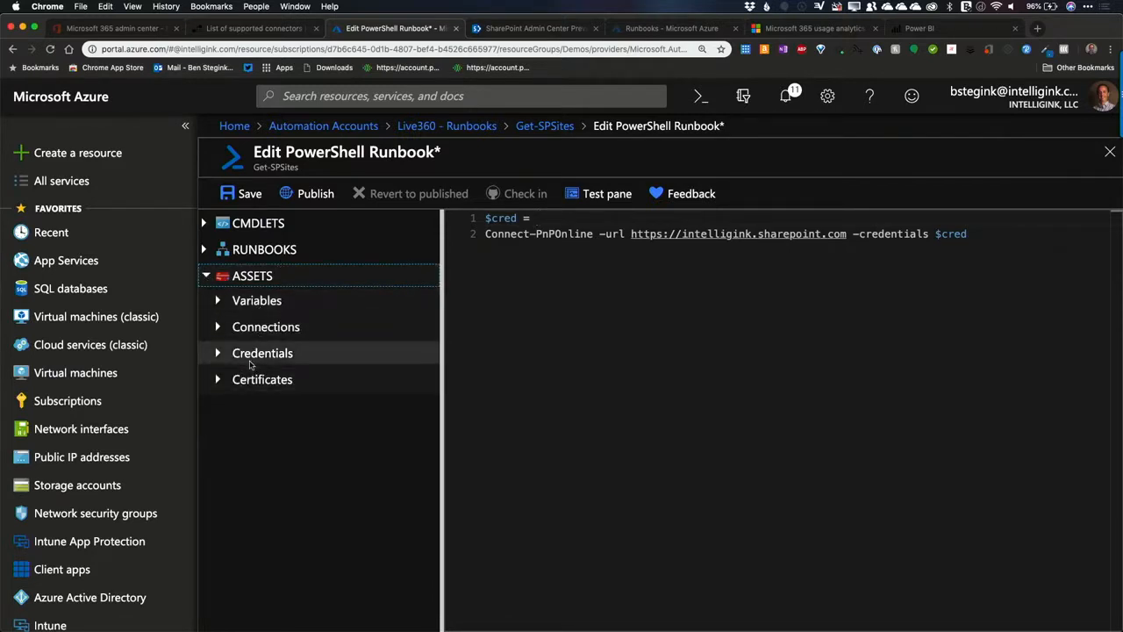
{"action": "left_click", "coordinate": [220, 362]}
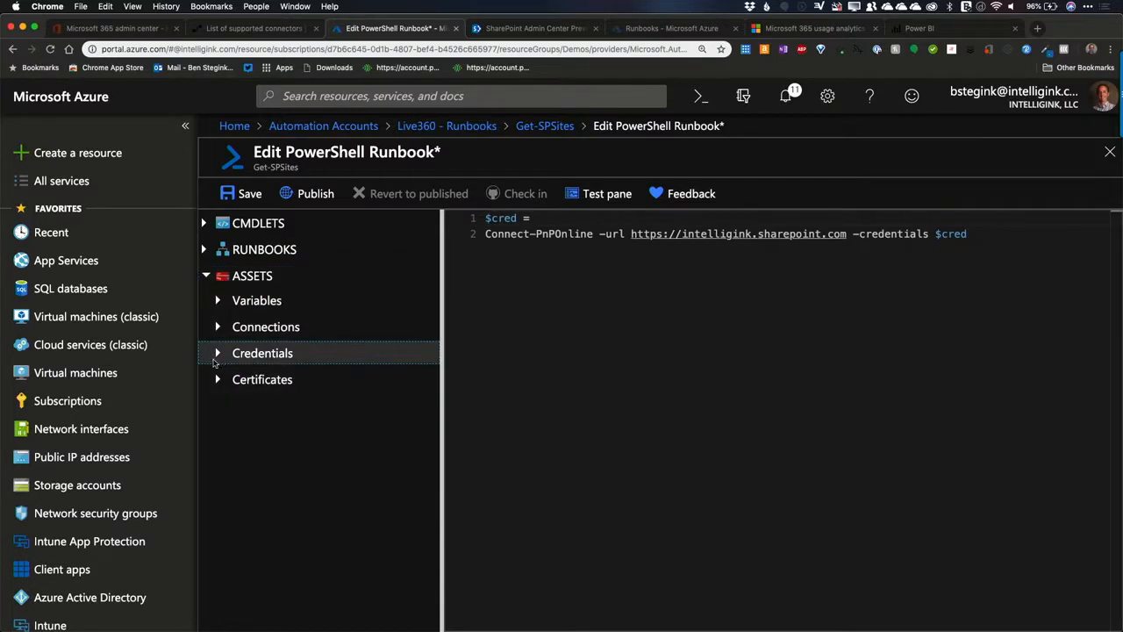
{"action": "left_click", "coordinate": [218, 355]}
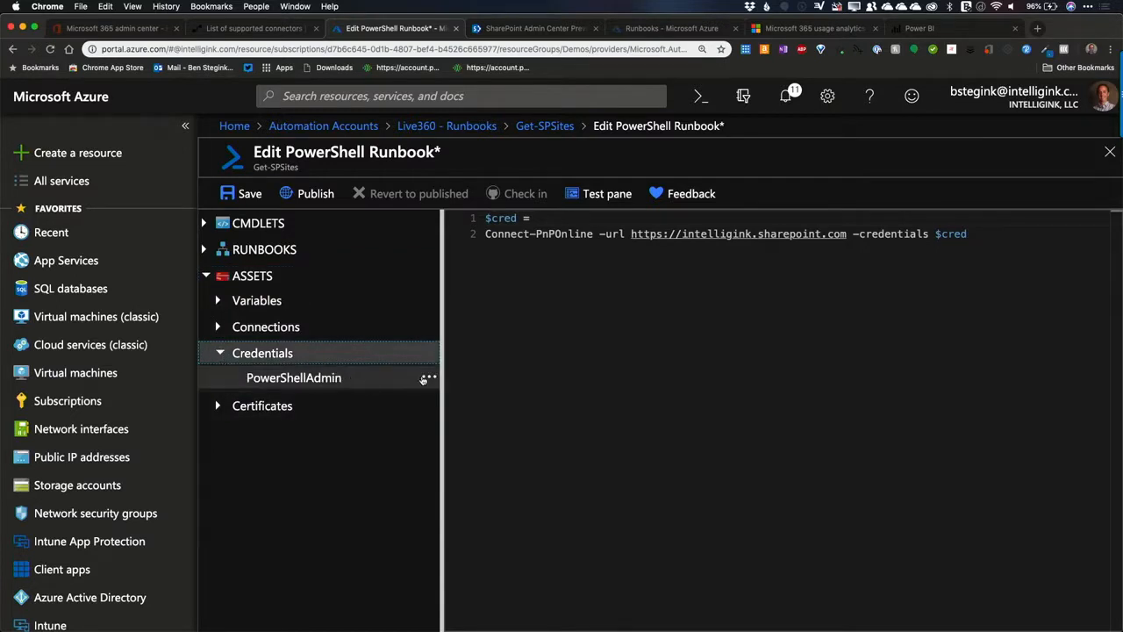
{"action": "left_click", "coordinate": [425, 379]}
{"action": "left_click", "coordinate": [465, 396]}
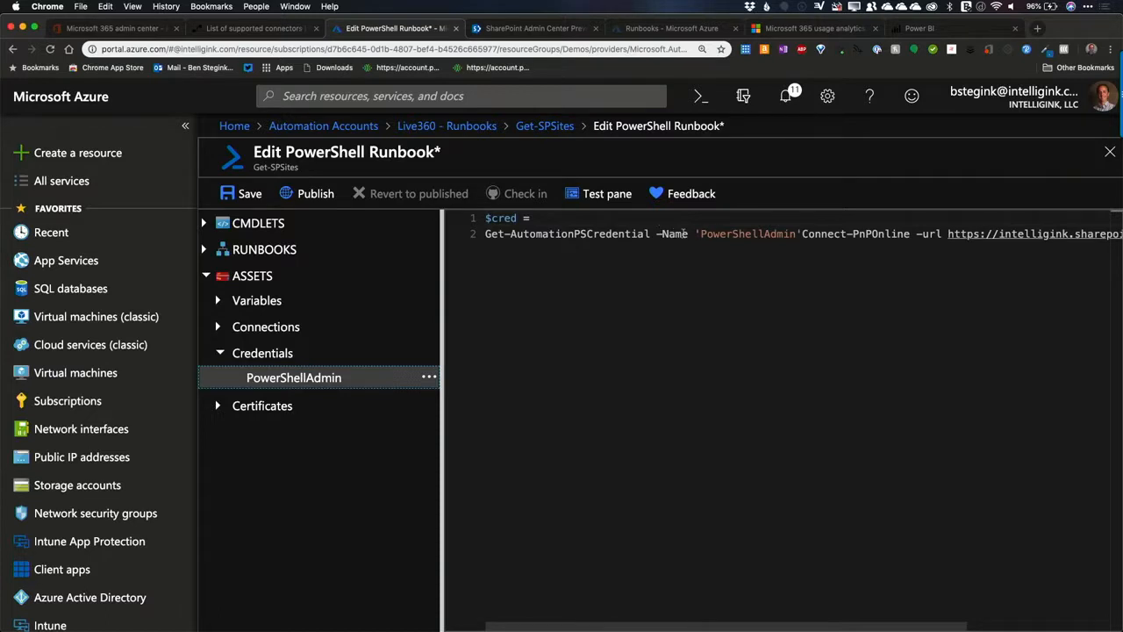
Step: Put Connect-PnPOnline on its own line and join the Get-AutomationPSCredential command to the "$cred =" line
{"action": "left_click", "coordinate": [801, 234]}
{"action": "key", "text": "Return"}
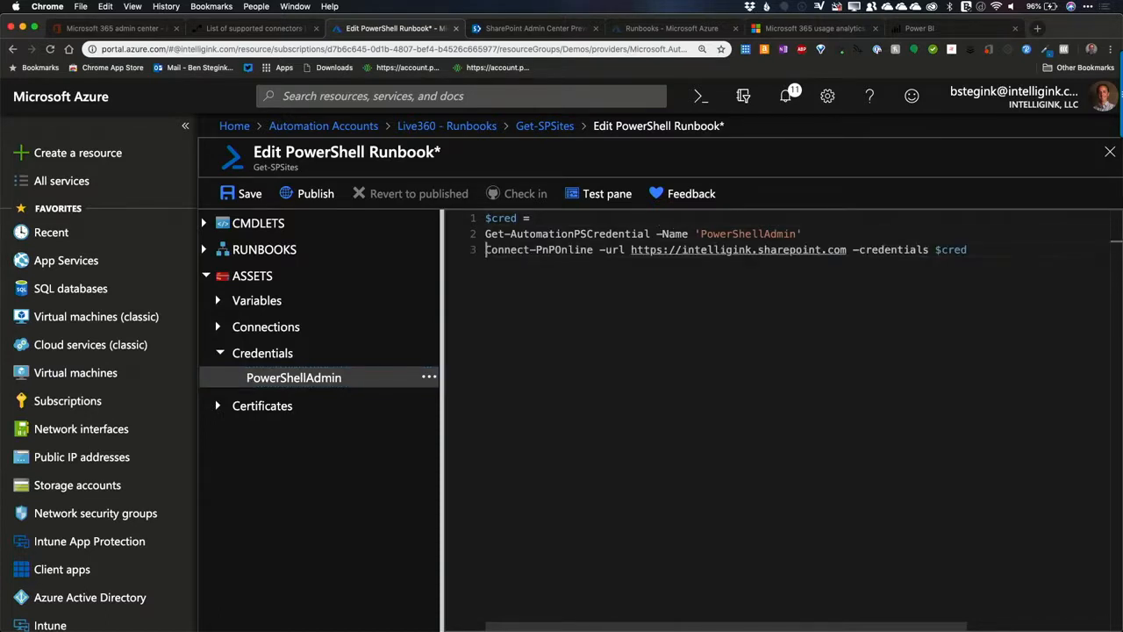
{"action": "key", "text": "Up"}
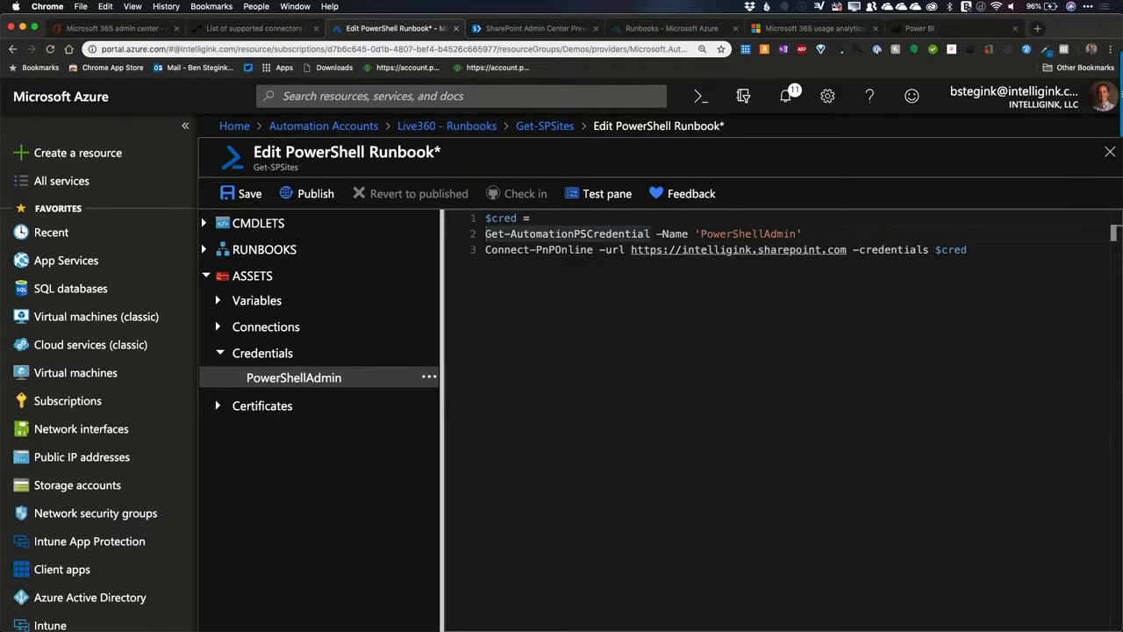
{"action": "key", "text": "BackSpace"}
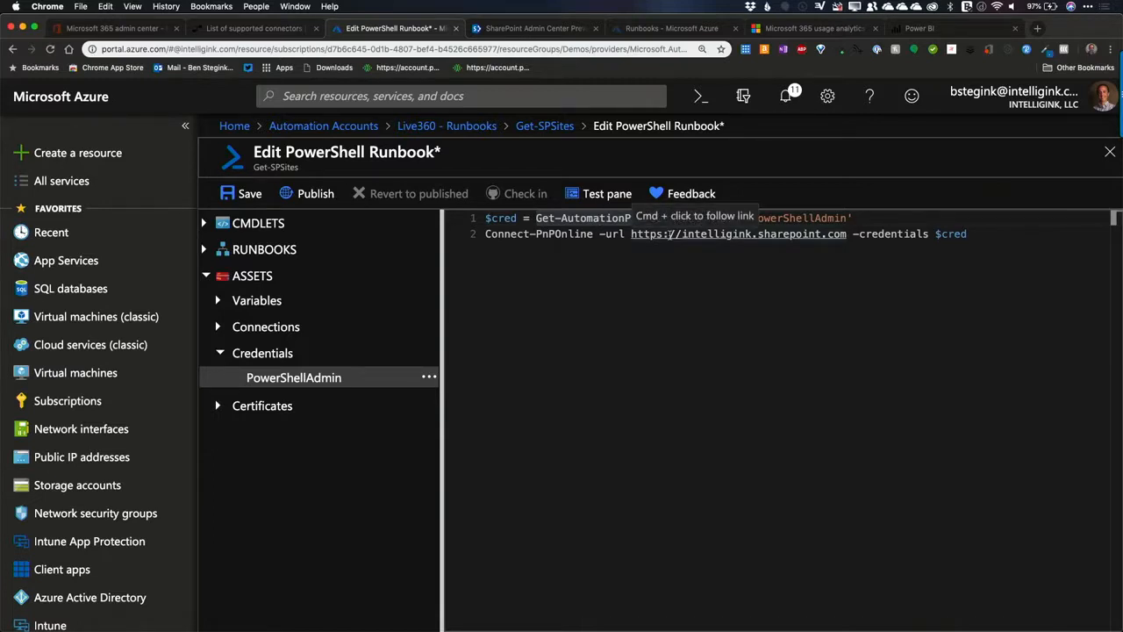
{"action": "left_click", "coordinate": [982, 233]}
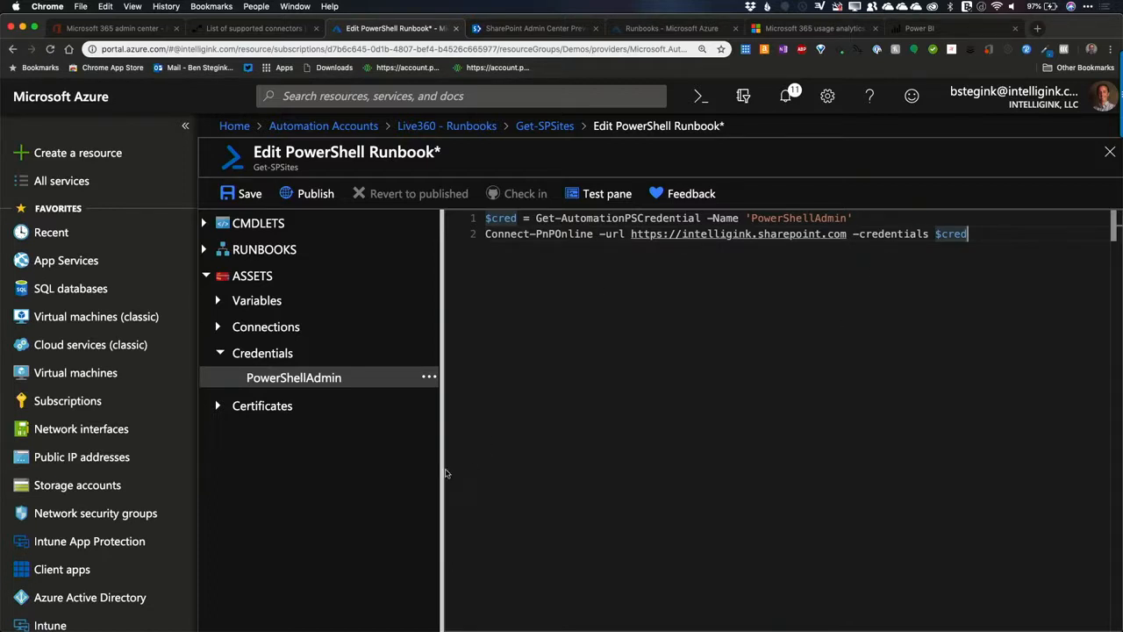
{"action": "left_click", "coordinate": [455, 129]}
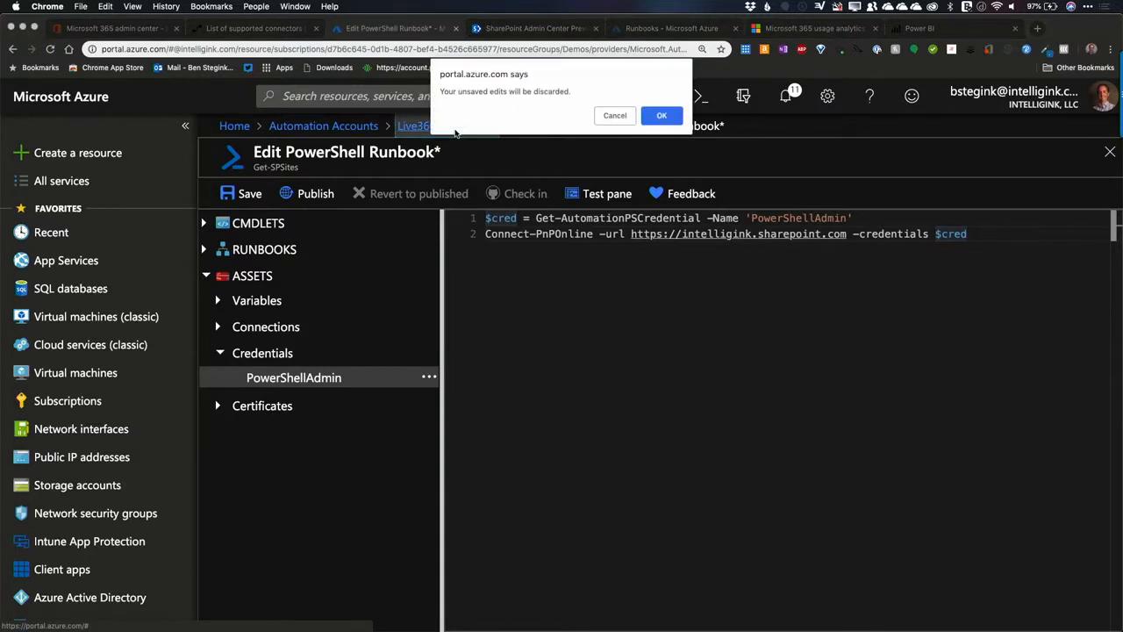
{"action": "left_click", "coordinate": [625, 115]}
Step: Insert two blank lines at the start of the script, above the $cred assignment
{"action": "left_click", "coordinate": [489, 218]}
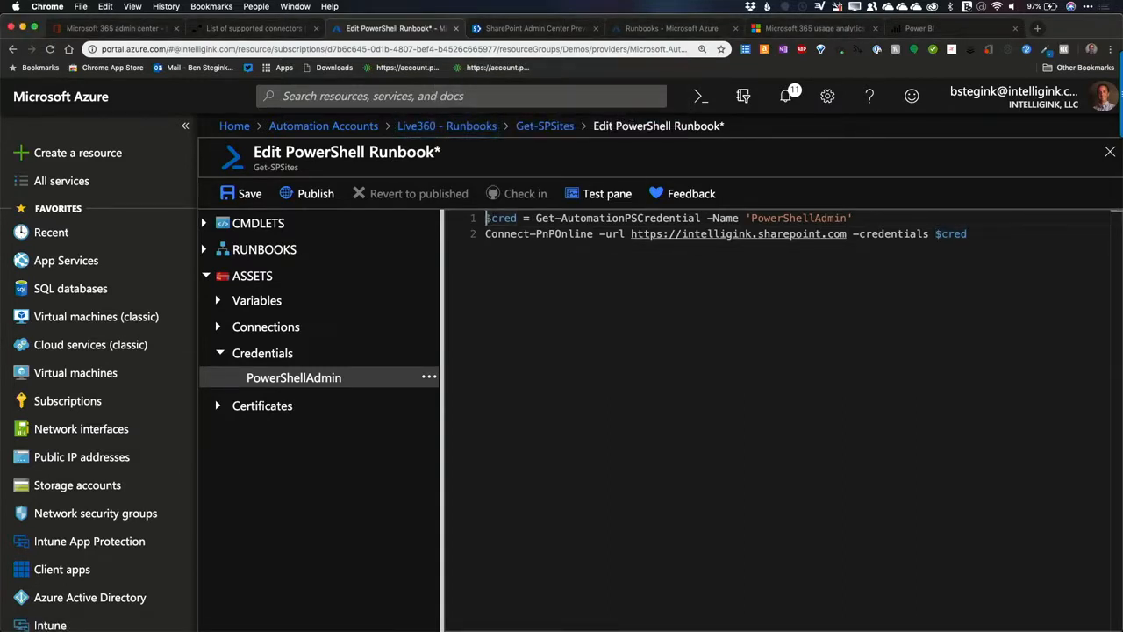
{"action": "key", "text": "Return"}
{"action": "key", "text": "Return"}
{"action": "key", "text": "Up"}
{"action": "key", "text": "Up"}
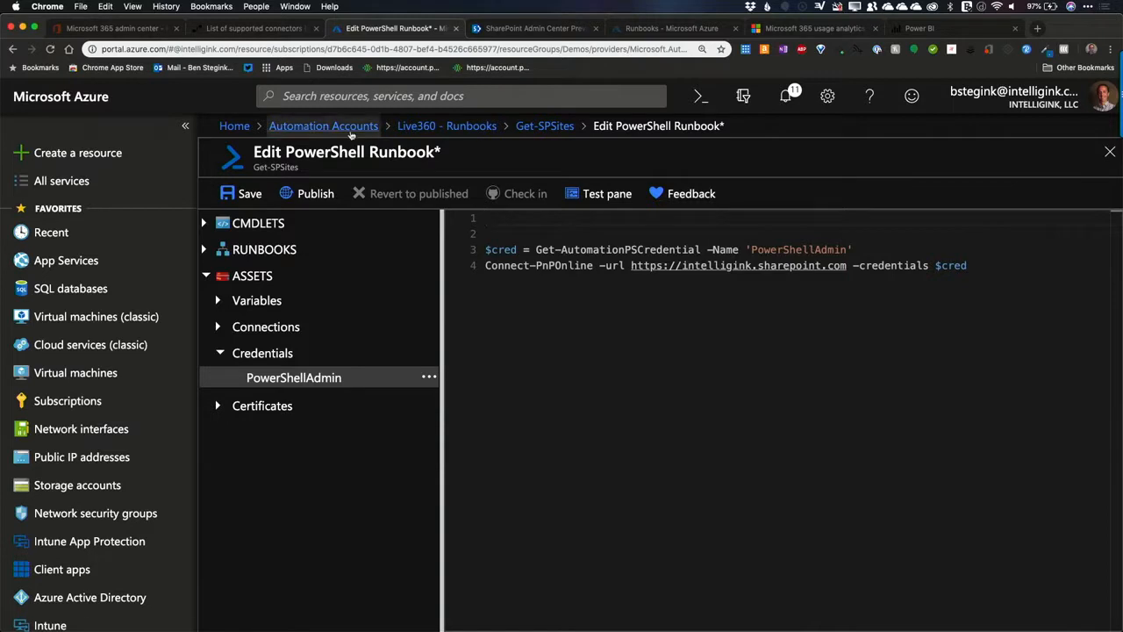
Step: Open the Azure portal in a second browser tab and go to the list of automation accounts
{"action": "right_click", "coordinate": [363, 130]}
{"action": "left_click", "coordinate": [386, 136]}
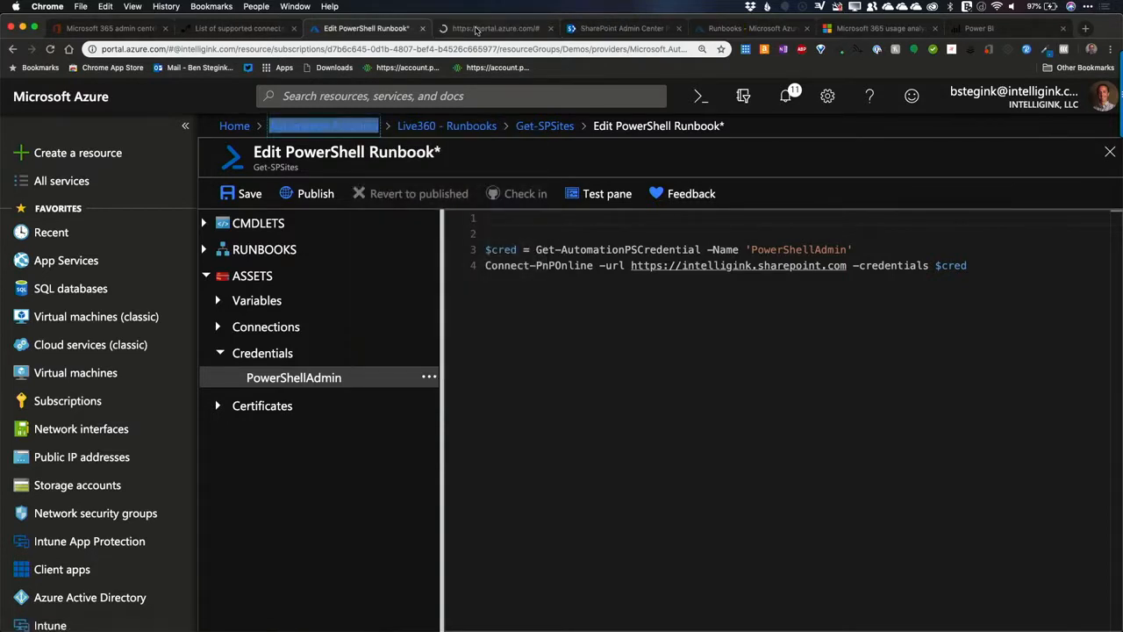
{"action": "left_click", "coordinate": [477, 29]}
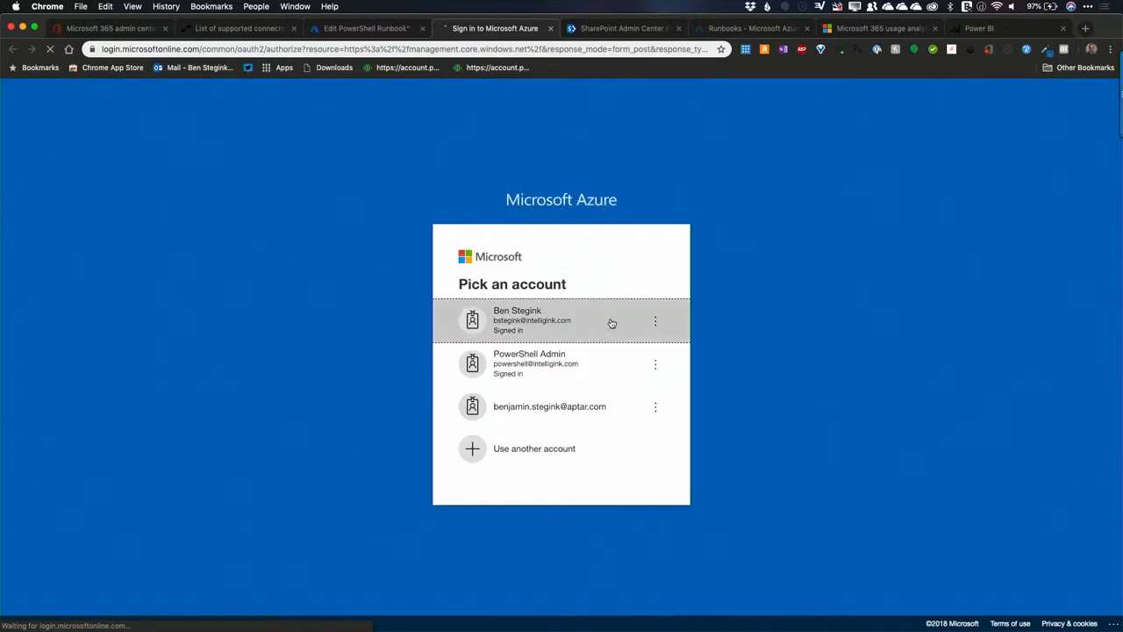
{"action": "left_click", "coordinate": [544, 310]}
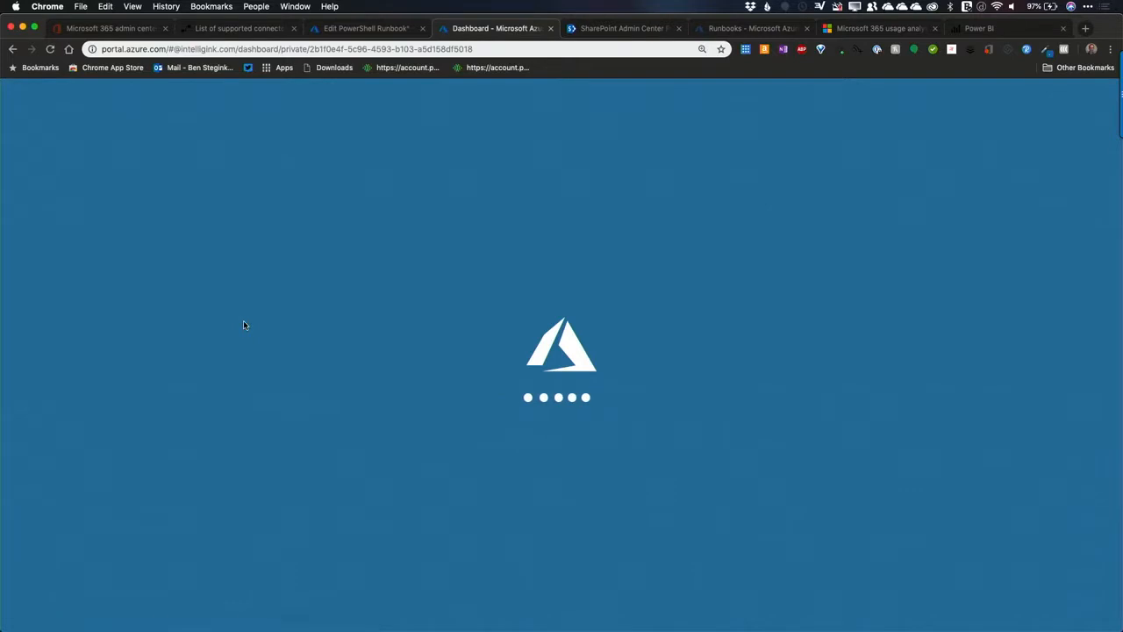
{"action": "scroll", "coordinate": [100, 536], "scroll_direction": "down", "scroll_amount": 4}
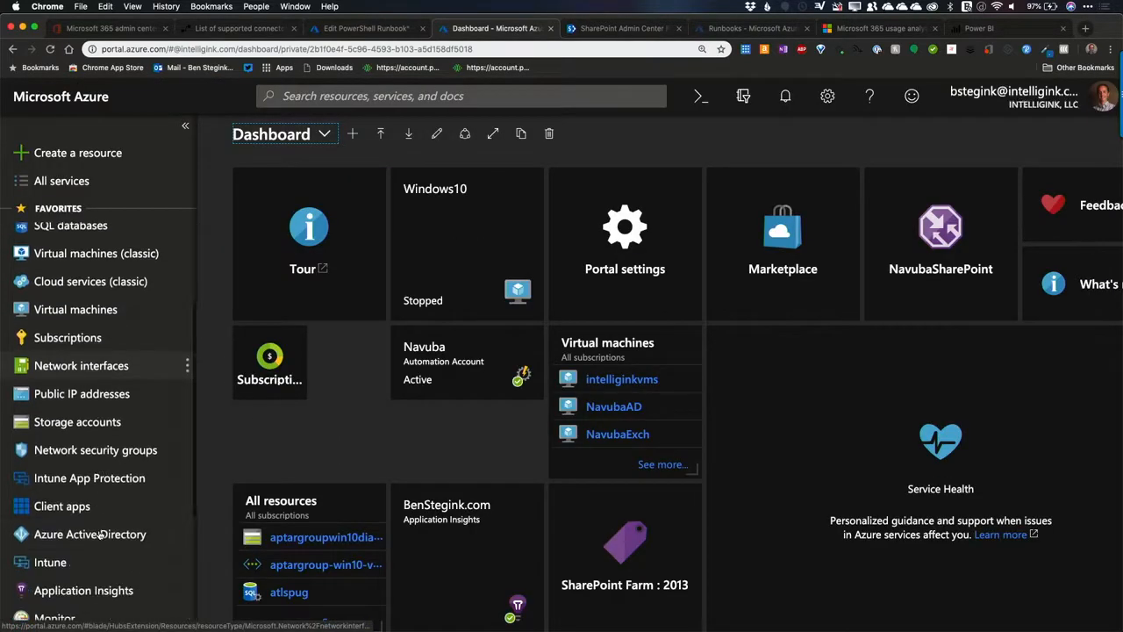
{"action": "scroll", "coordinate": [101, 536], "scroll_direction": "down", "scroll_amount": 6}
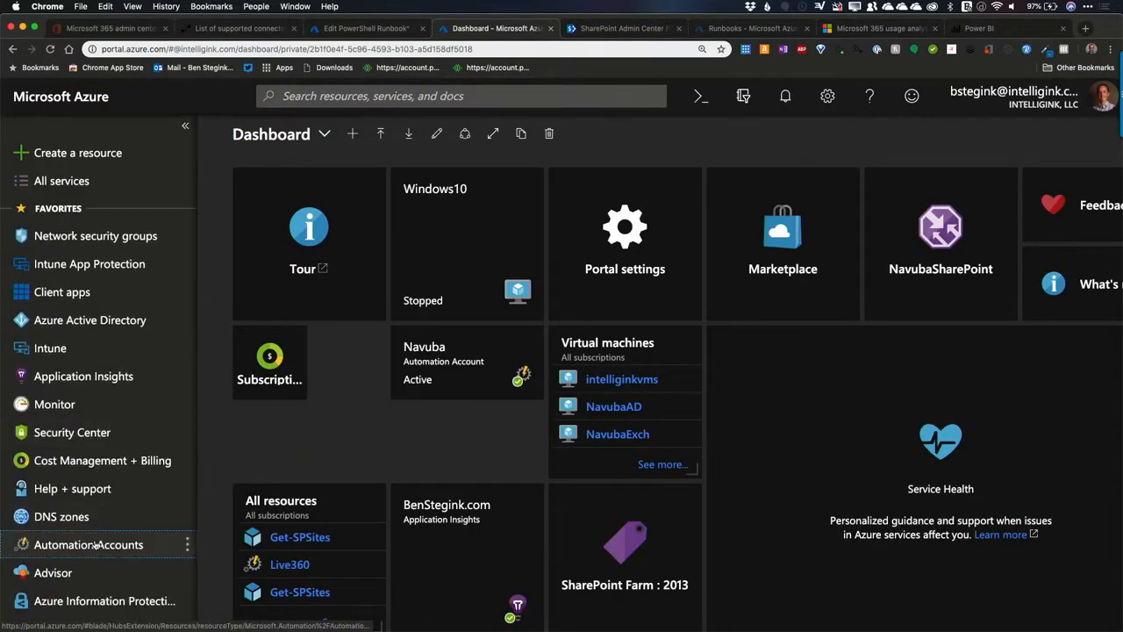
{"action": "left_click", "coordinate": [95, 545]}
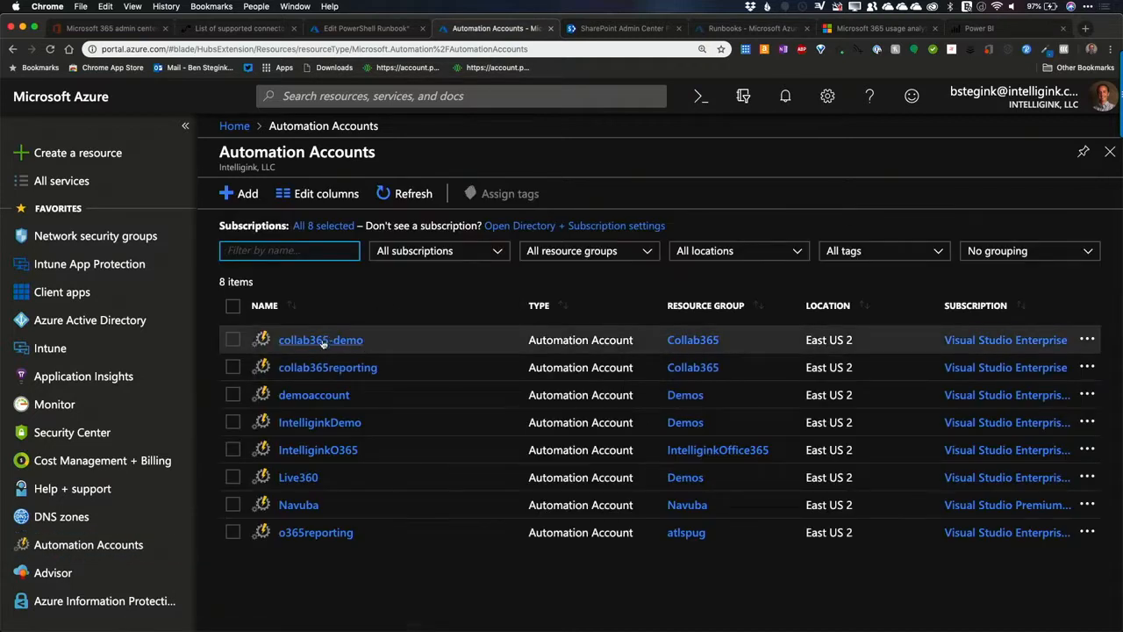
Step: Open the Provision-OD4B runbook of the IntelliginkDemo automation account for editing
{"action": "left_click", "coordinate": [325, 425]}
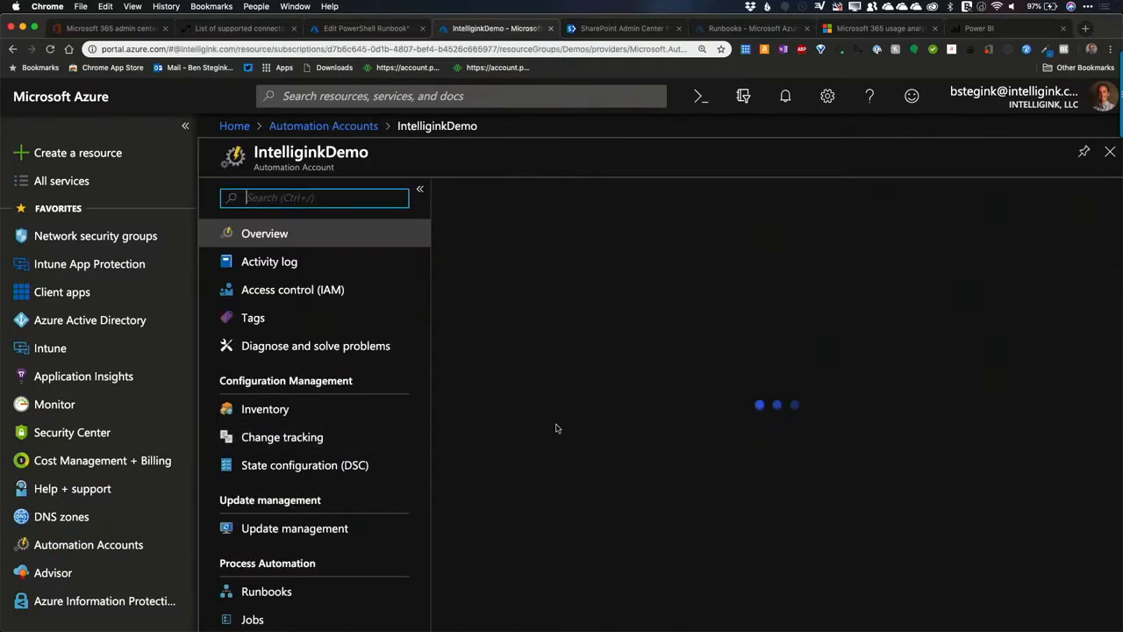
{"action": "scroll", "coordinate": [298, 413], "scroll_direction": "down", "scroll_amount": 5}
{"action": "left_click", "coordinate": [289, 346]}
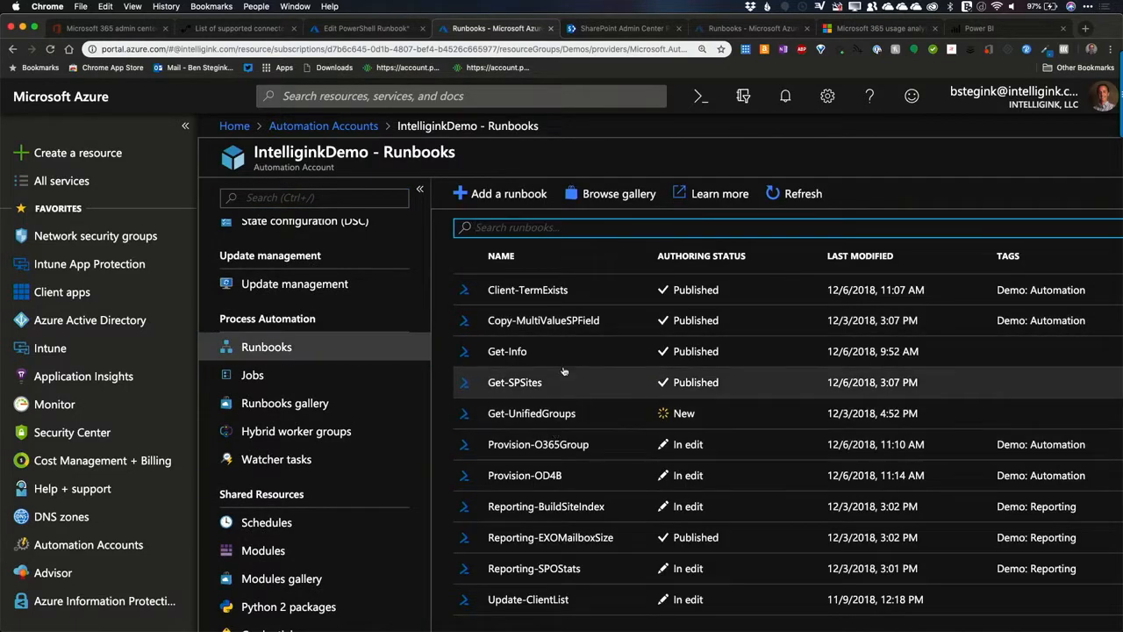
{"action": "left_click", "coordinate": [545, 478]}
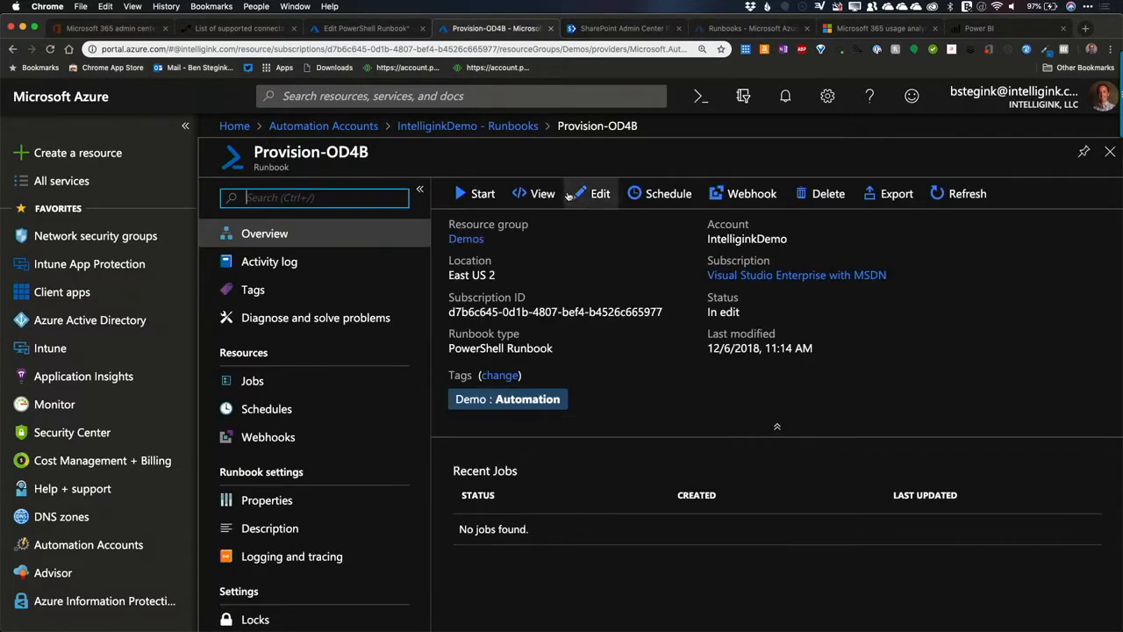
{"action": "left_click", "coordinate": [597, 194]}
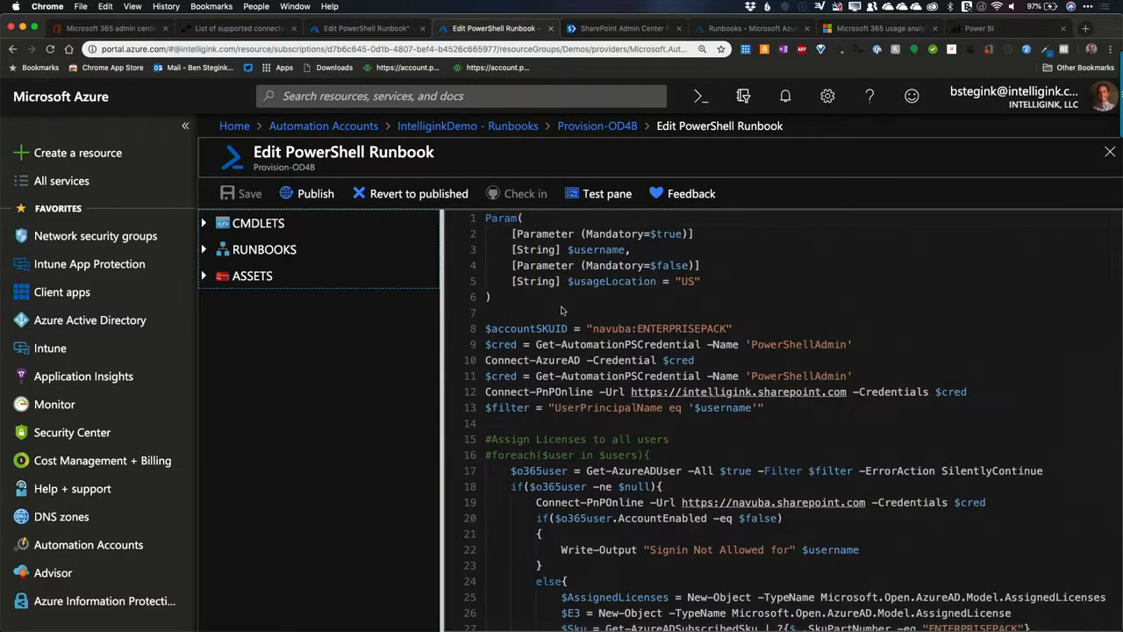
Step: Highlight the Param keyword and the "[Parameter (Mandatory=$true)]" attribute to examine how the runbook declares its parameters
{"action": "double_click", "coordinate": [505, 220]}
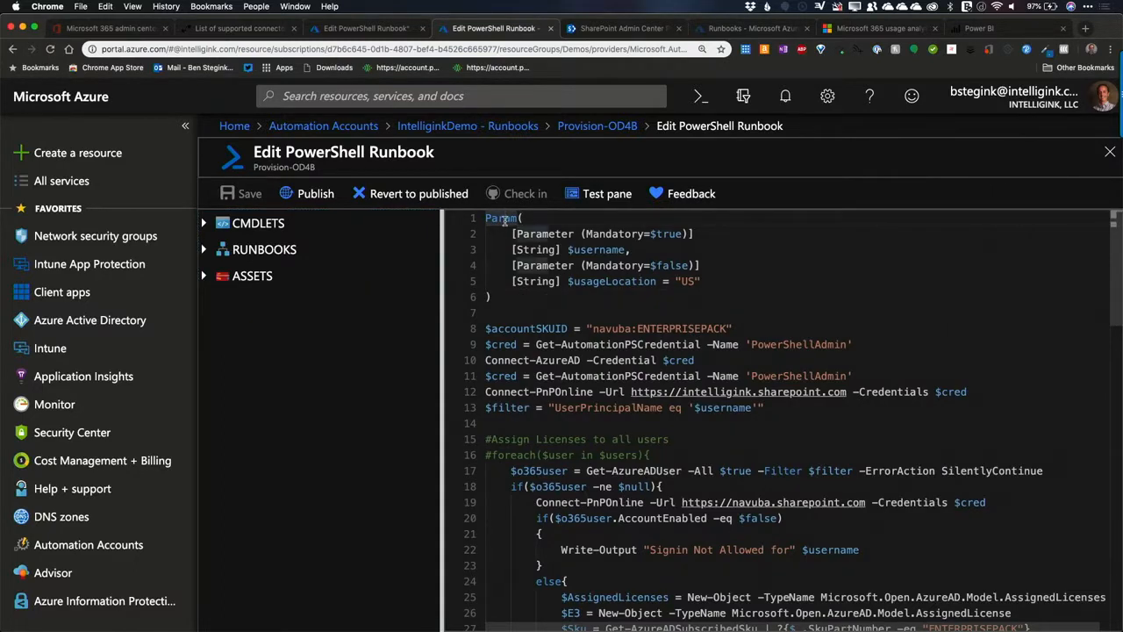
{"action": "left_click_drag", "start_coordinate": [512, 234], "coordinate": [707, 233]}
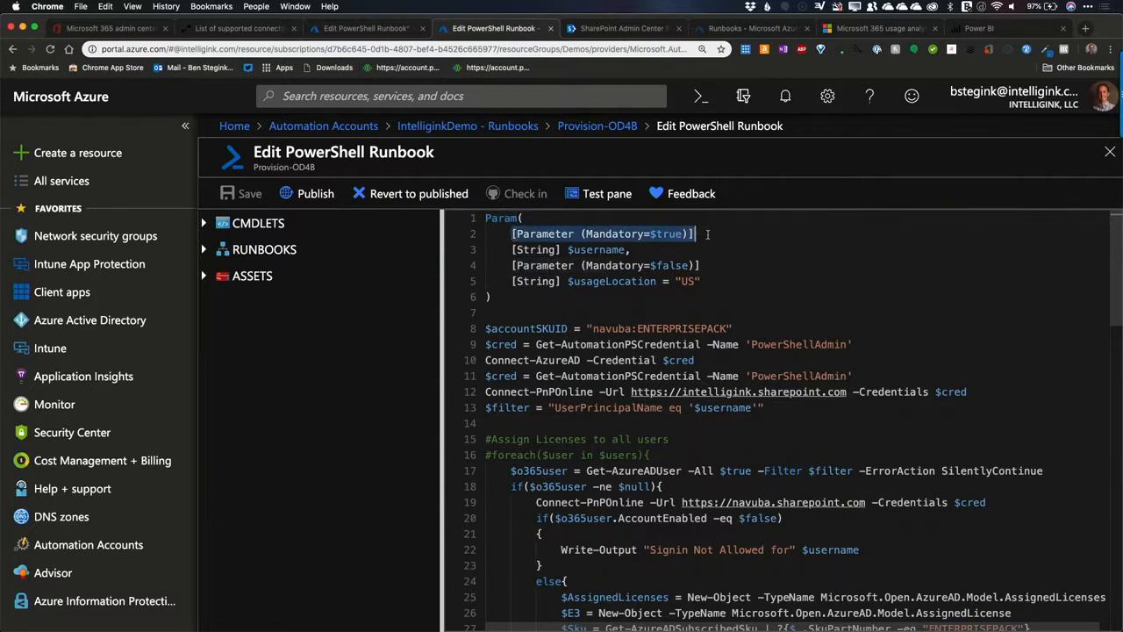
Step: Examine the mandatory $username and optional $usageLocation parameters and how the rest of the runbook script uses them
{"action": "left_click", "coordinate": [537, 241]}
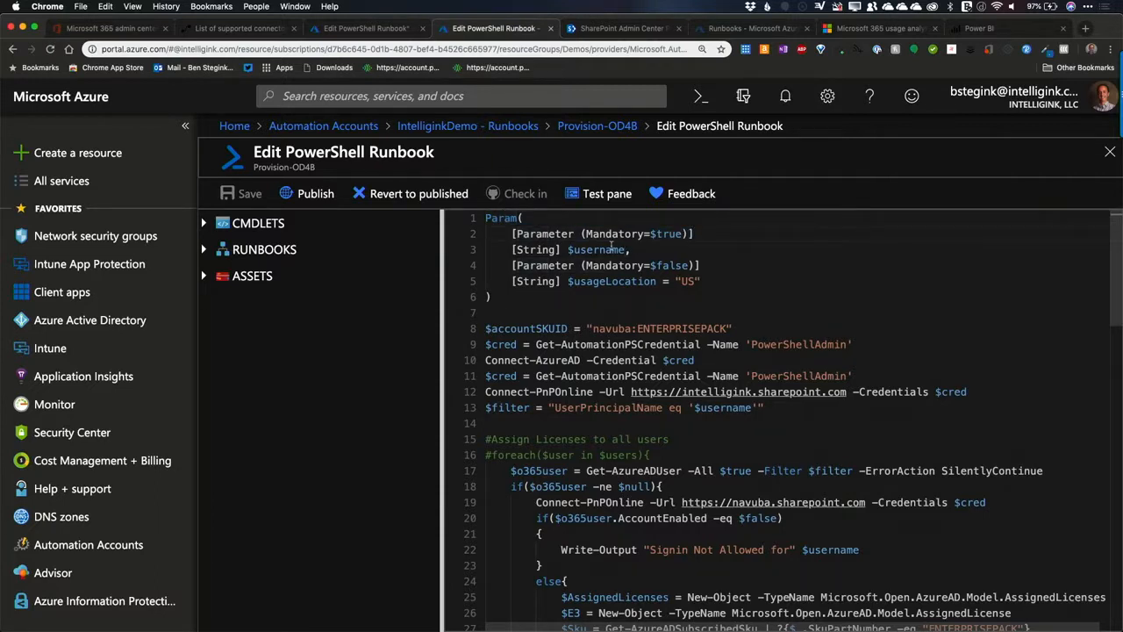
{"action": "double_click", "coordinate": [612, 249]}
{"action": "left_click", "coordinate": [519, 265]}
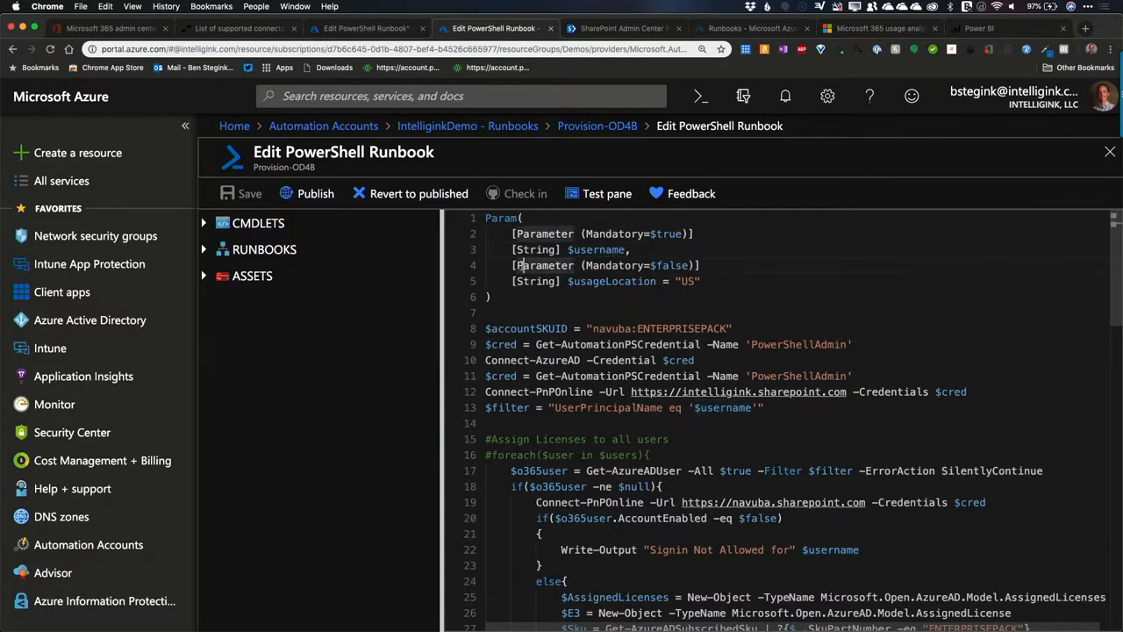
{"action": "left_click", "coordinate": [692, 282]}
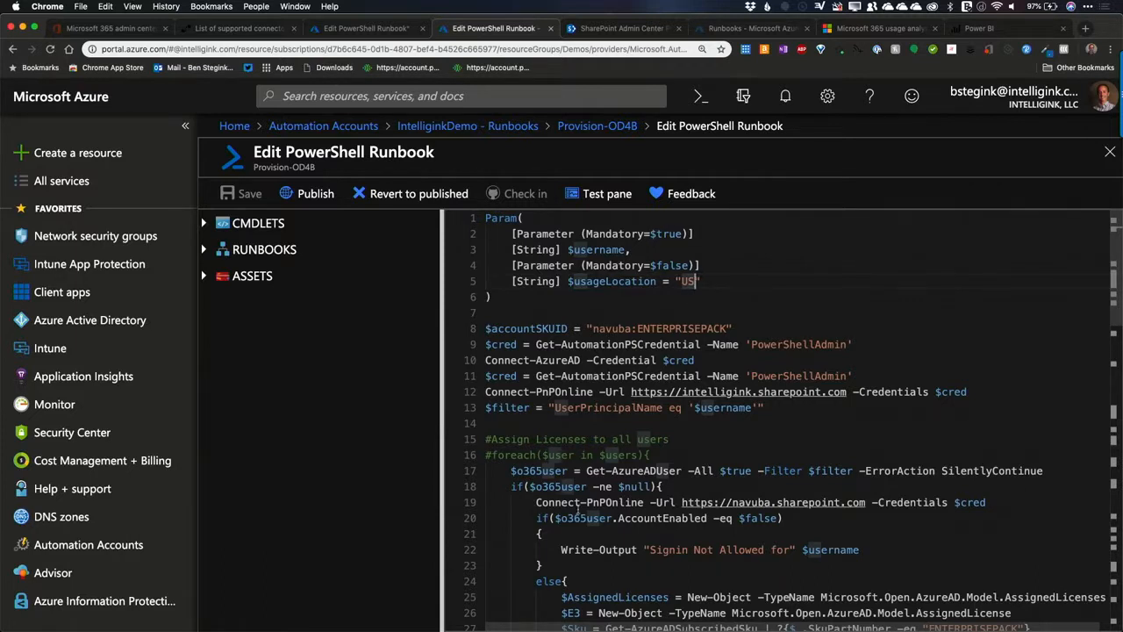
{"action": "scroll", "coordinate": [663, 380], "scroll_direction": "down", "scroll_amount": 15}
{"action": "scroll", "coordinate": [578, 507], "scroll_direction": "up", "scroll_amount": 7}
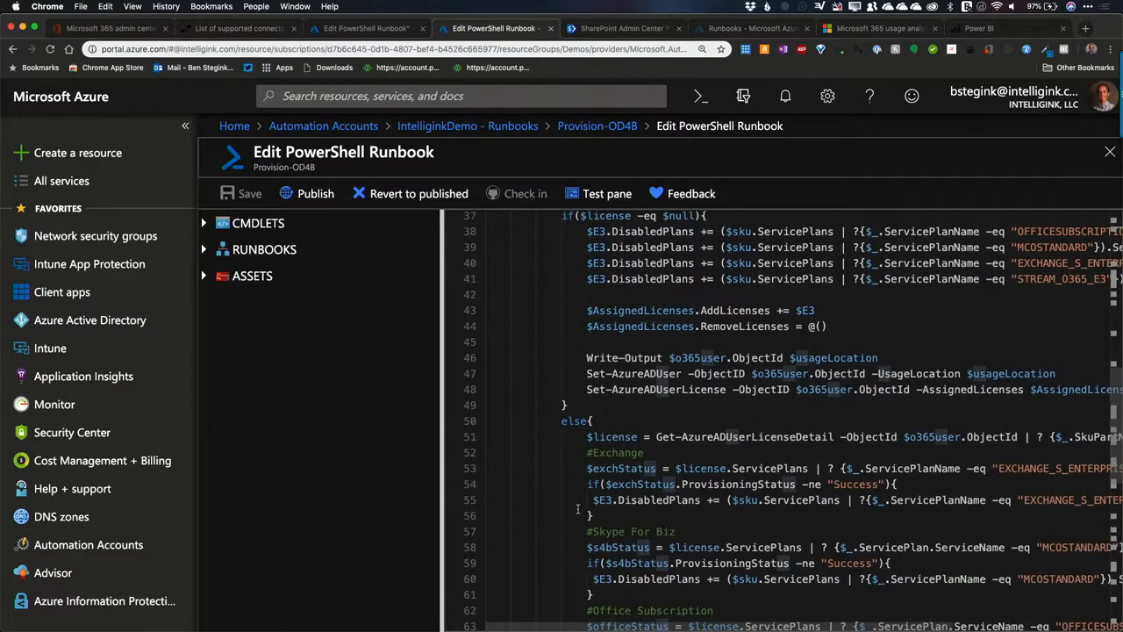
{"action": "scroll", "coordinate": [577, 508], "scroll_direction": "up", "scroll_amount": 3}
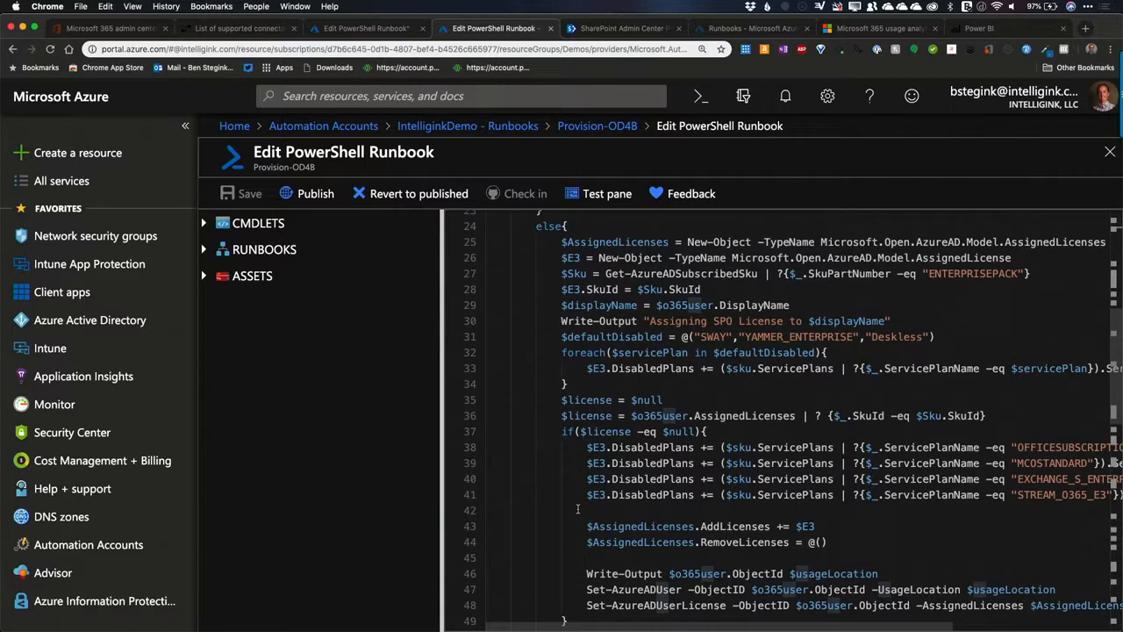
Step: Leave the script editor, open the start form of the Provision-OD4B runbook and enter the new user's e-mail as USERNAME
{"action": "left_click", "coordinate": [594, 130]}
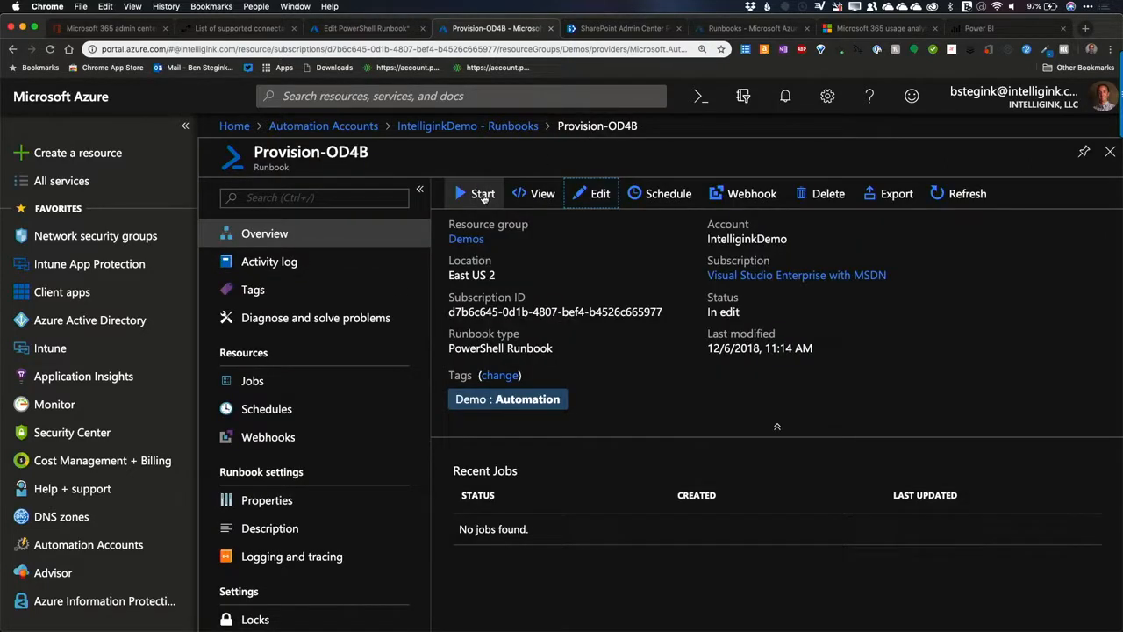
{"action": "left_click", "coordinate": [482, 195]}
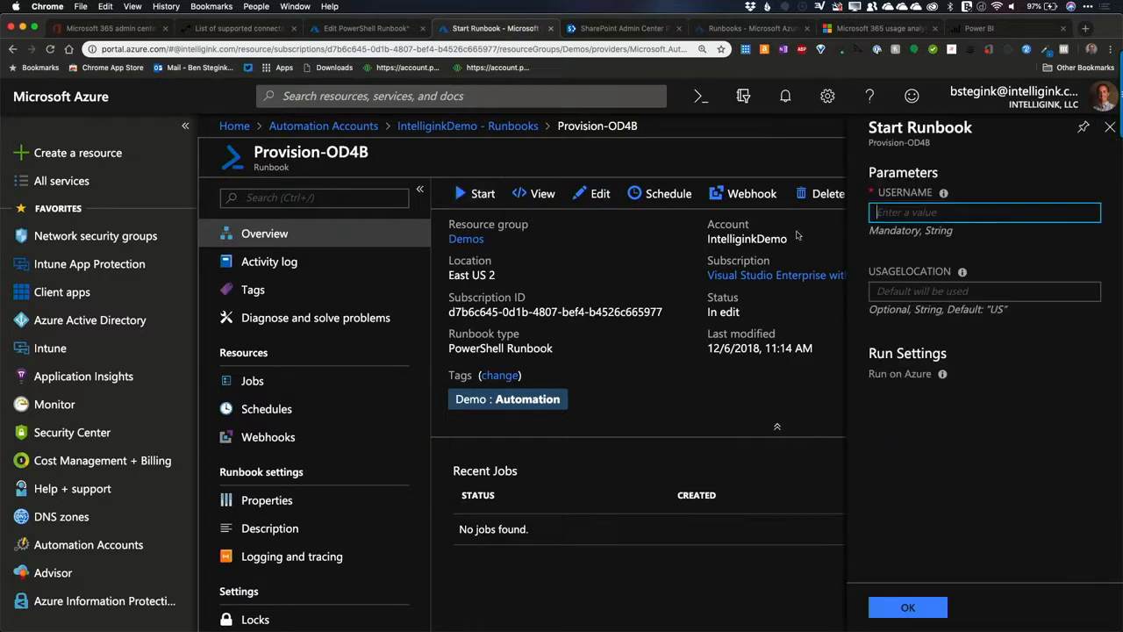
{"action": "left_click", "coordinate": [938, 213]}
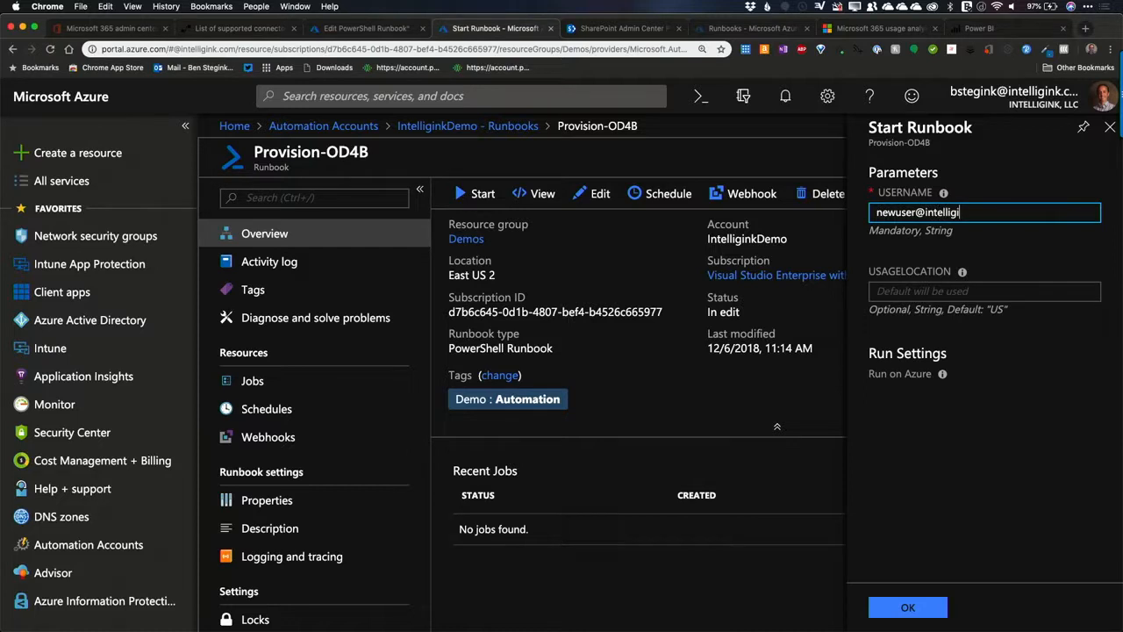
Step: Try US and UK as the optional USAGELOCATION value and close the start form without running the runbook
{"action": "key", "text": "Tab"}
{"action": "type", "text": "US"}
{"action": "key", "text": "BackSpace"}
{"action": "key", "text": "BackSpace"}
{"action": "type", "text": "UK"}
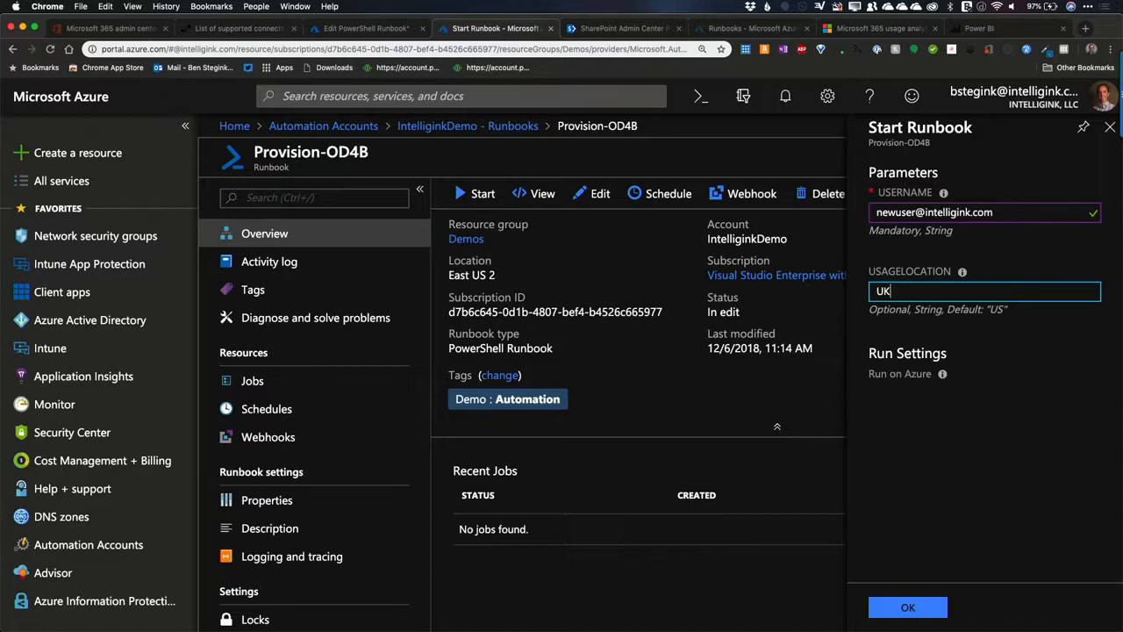
{"action": "key", "text": "BackSpace"}
{"action": "left_click", "coordinate": [1111, 127]}
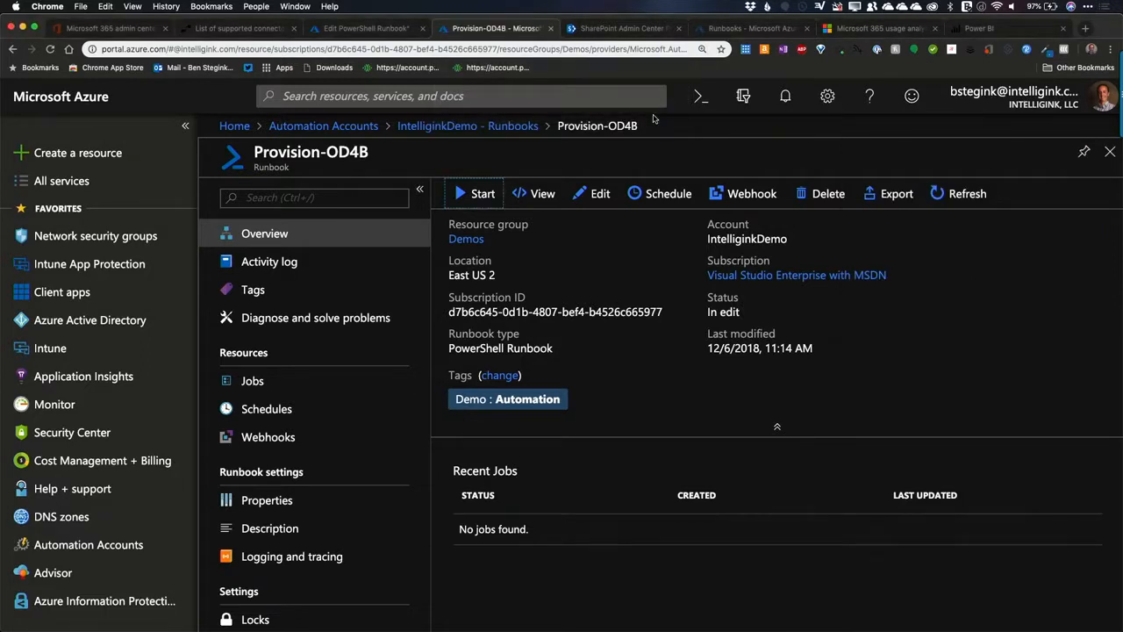
Step: Switch to the PowerPoint presentation and show the "Putting it all together" slide and the slides following it
{"action": "mouse_move", "coordinate": [777, 630]}
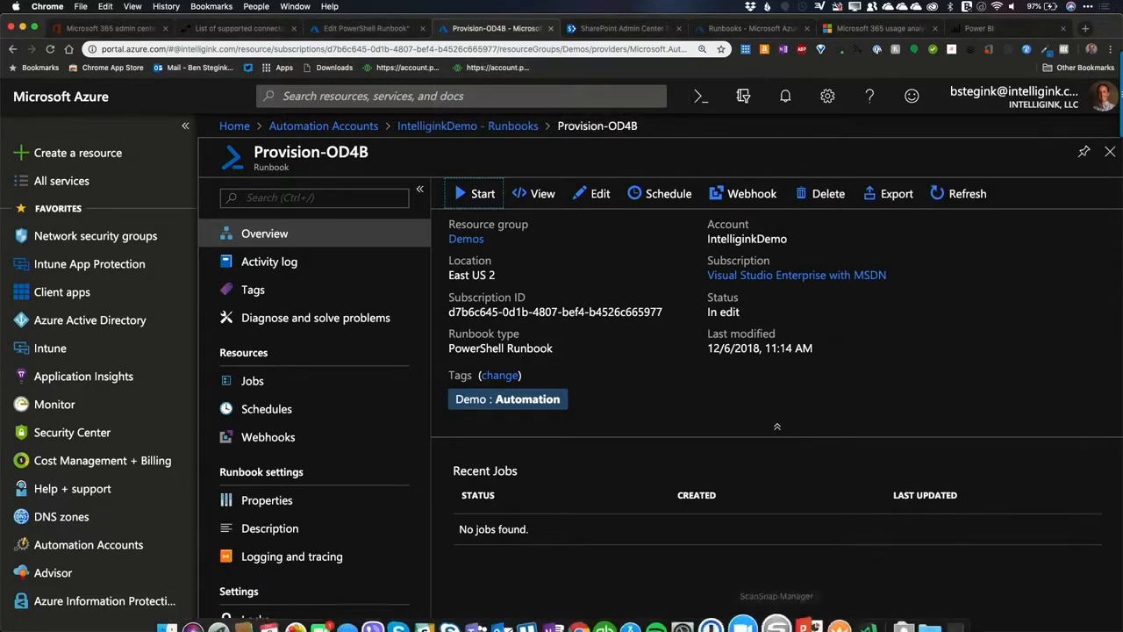
{"action": "left_click", "coordinate": [799, 618]}
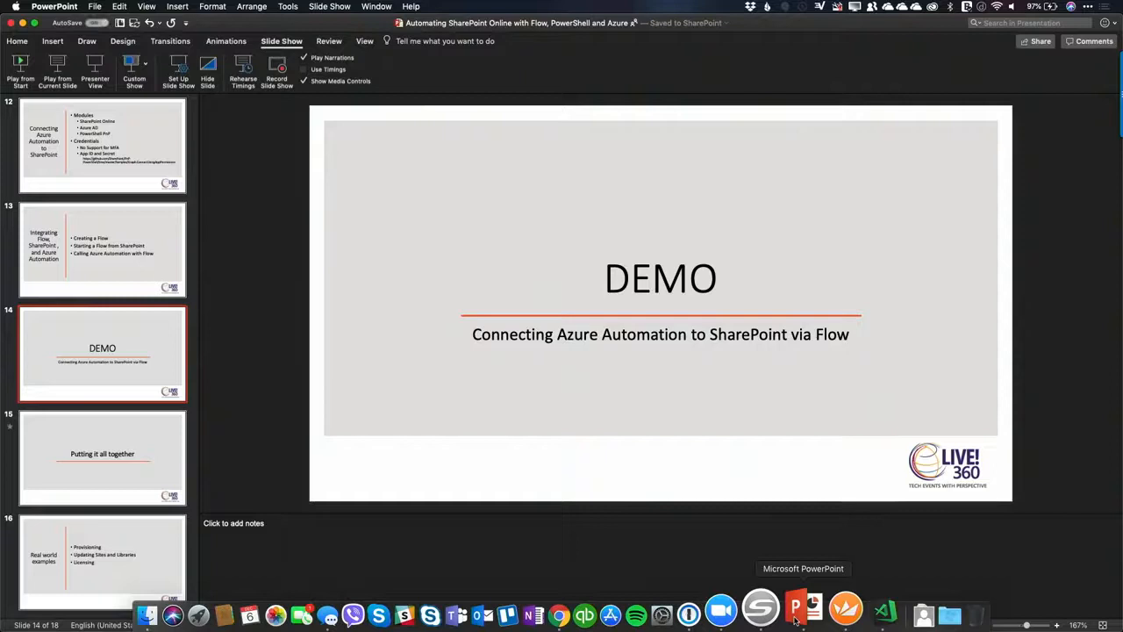
{"action": "left_click", "coordinate": [133, 463]}
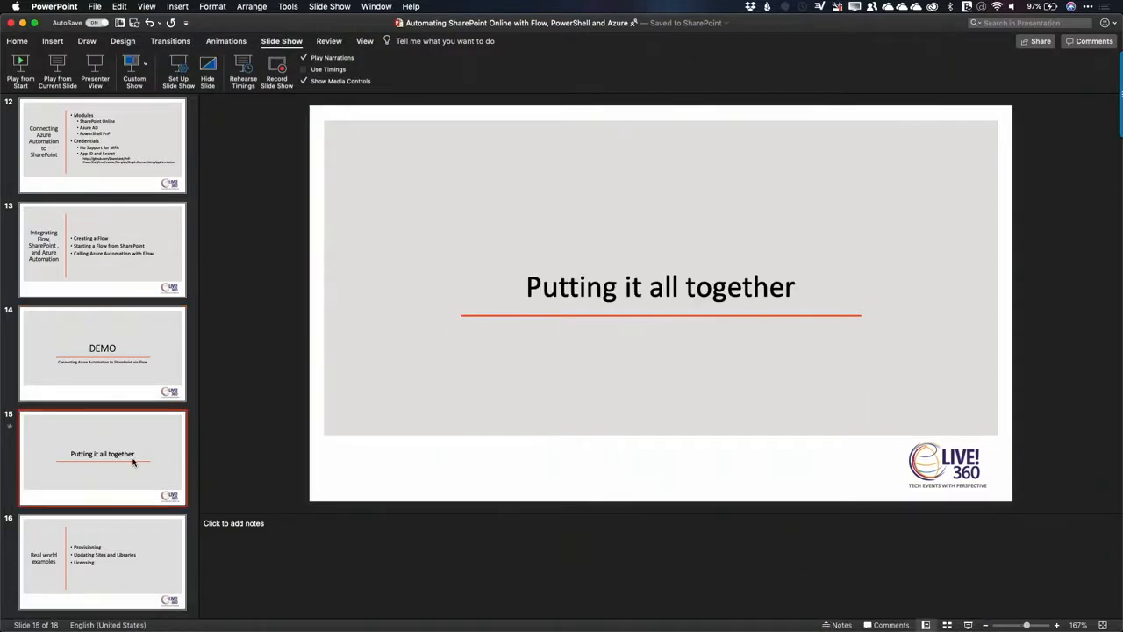
{"action": "scroll", "coordinate": [134, 463], "scroll_direction": "down", "scroll_amount": 2}
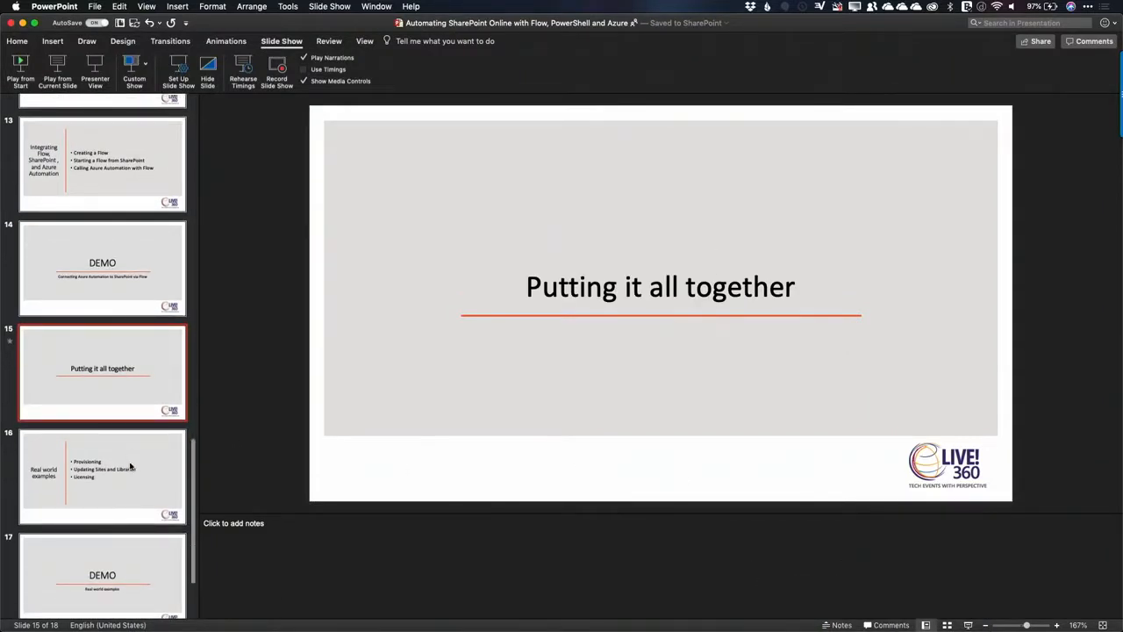
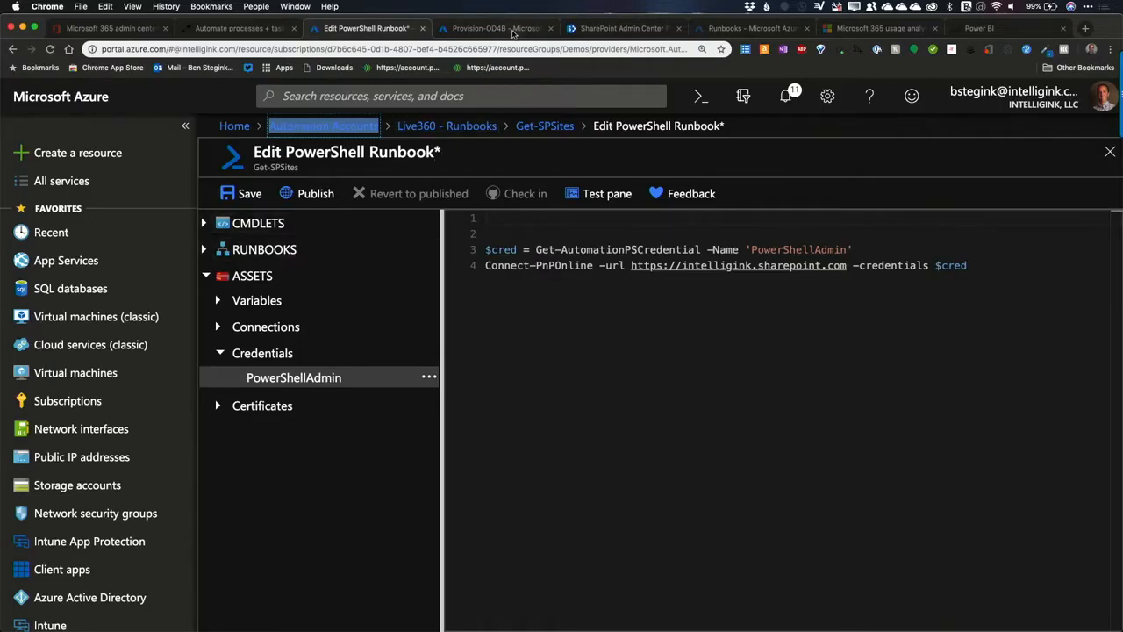
Step: Return to the IntelliginkDemo runbooks in the Azure portal and open the Provision-O365Group runbook's script for editing
{"action": "left_click", "coordinate": [533, 34]}
{"action": "left_click", "coordinate": [451, 128]}
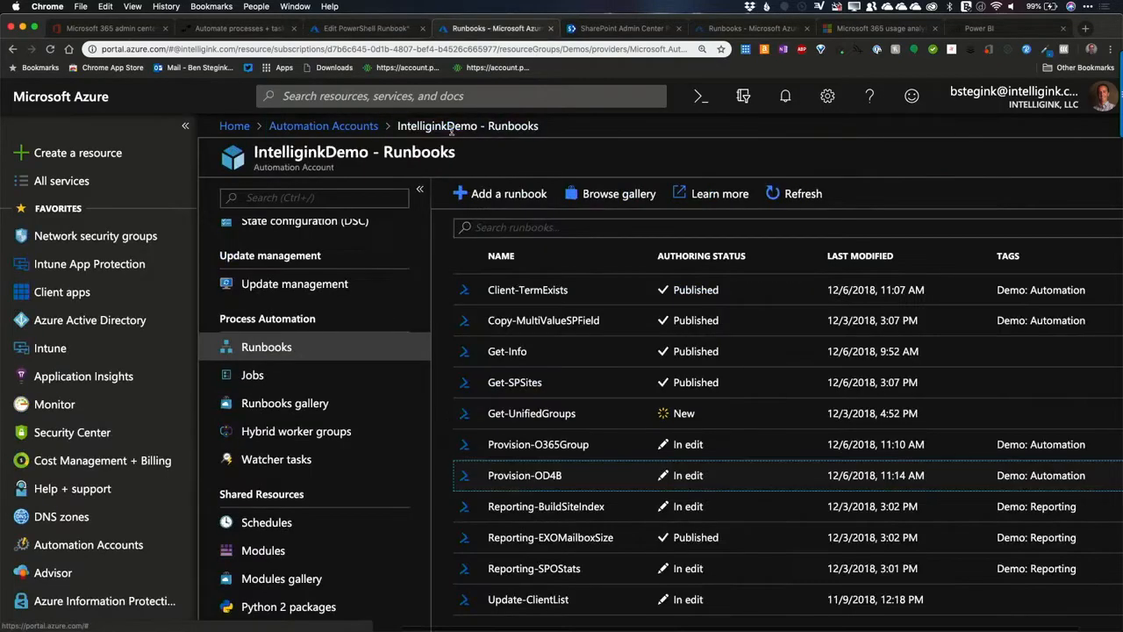
{"action": "left_click", "coordinate": [539, 445]}
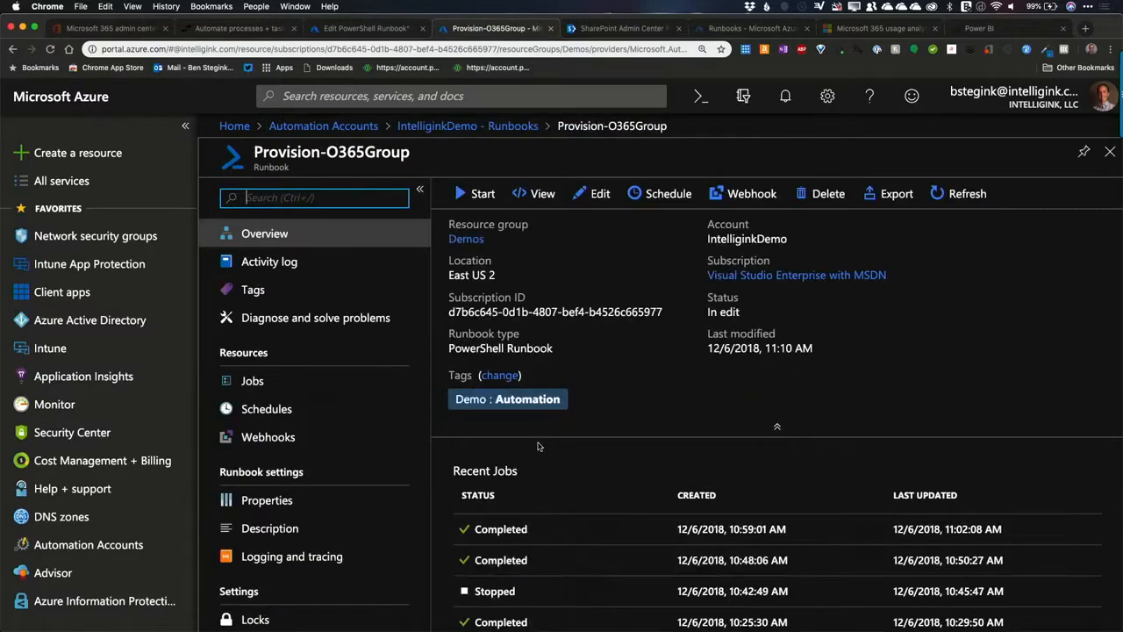
{"action": "left_click", "coordinate": [593, 195]}
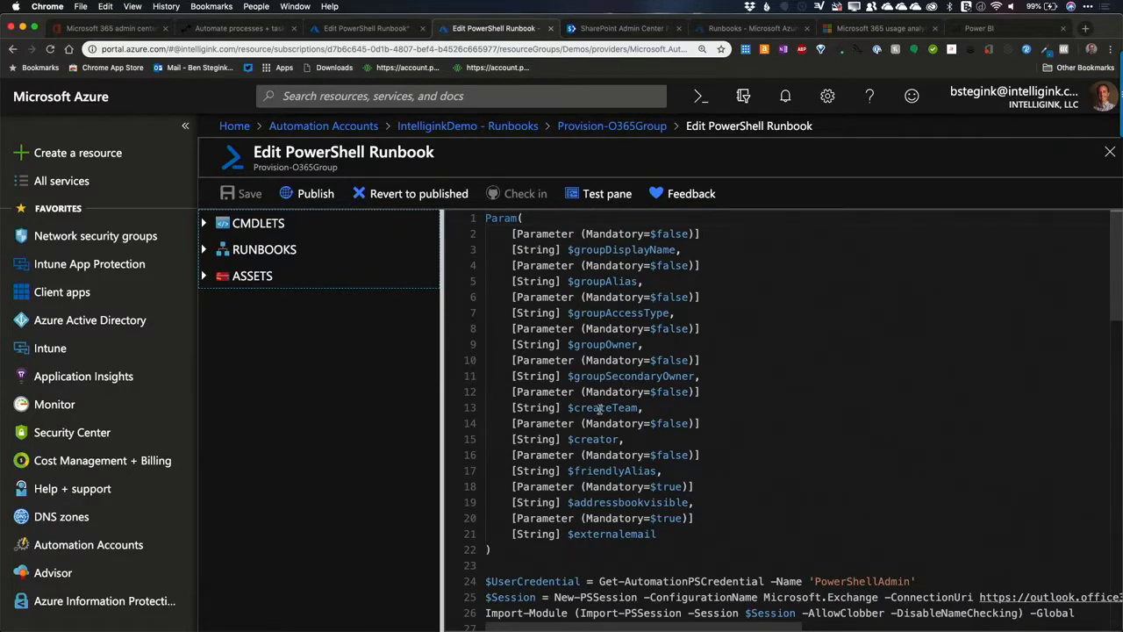
Step: Examine the runbook's parameters, including $createTeam, and the lines that open and import the Exchange session
{"action": "left_click_drag", "start_coordinate": [600, 409], "coordinate": [648, 416]}
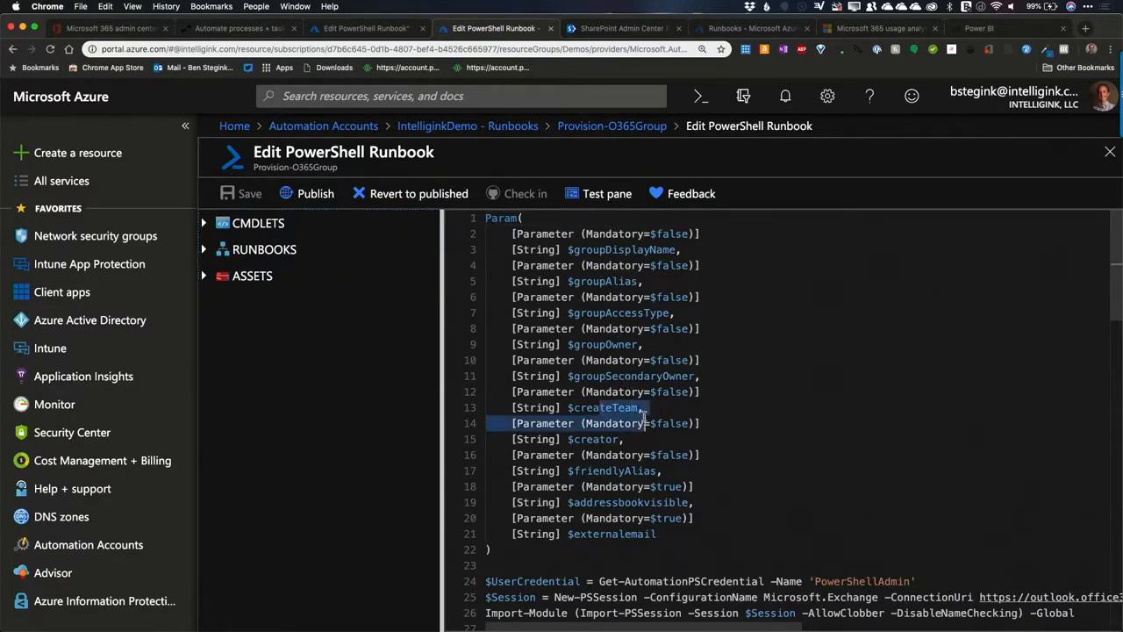
{"action": "left_click", "coordinate": [563, 409]}
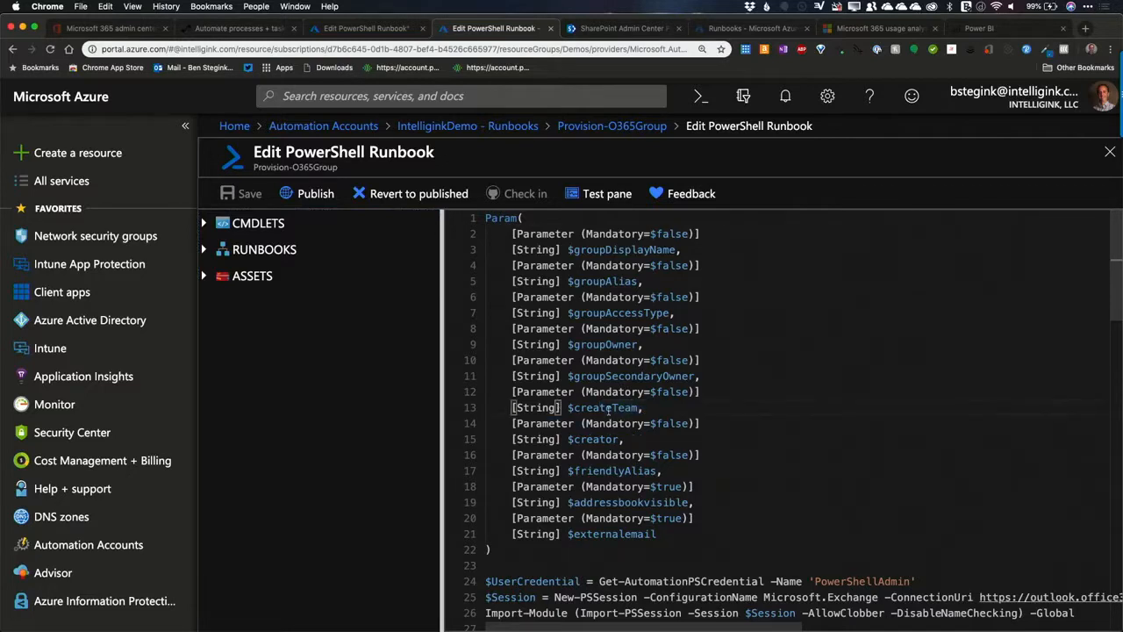
{"action": "scroll", "coordinate": [602, 472], "scroll_direction": "down", "scroll_amount": 3}
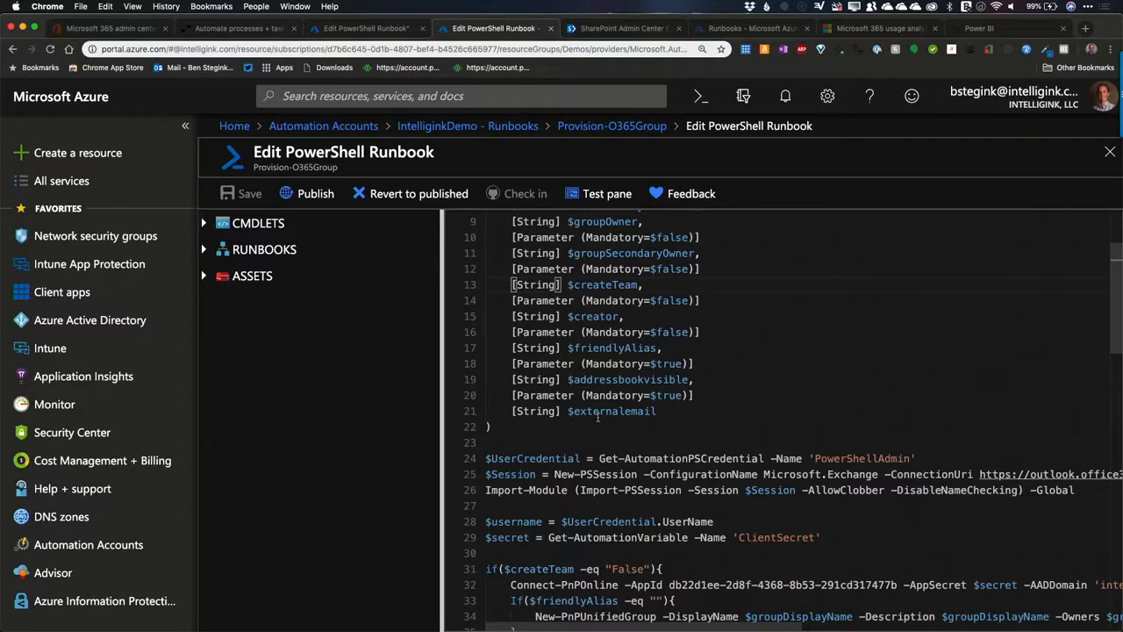
{"action": "left_click", "coordinate": [602, 488]}
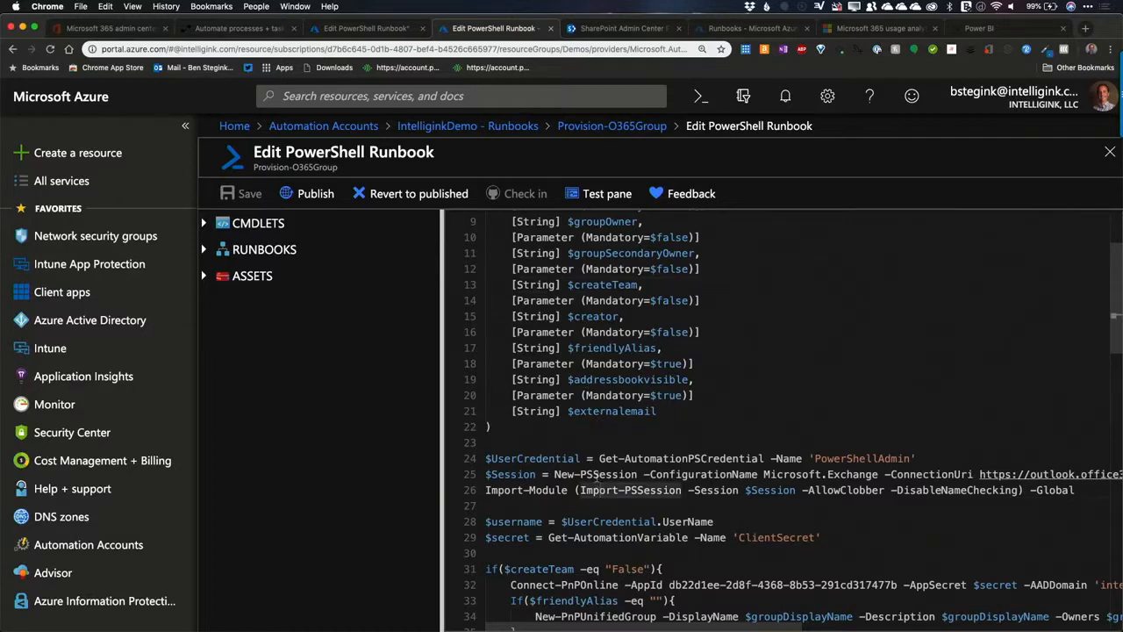
{"action": "left_click_drag", "start_coordinate": [568, 474], "coordinate": [771, 489]}
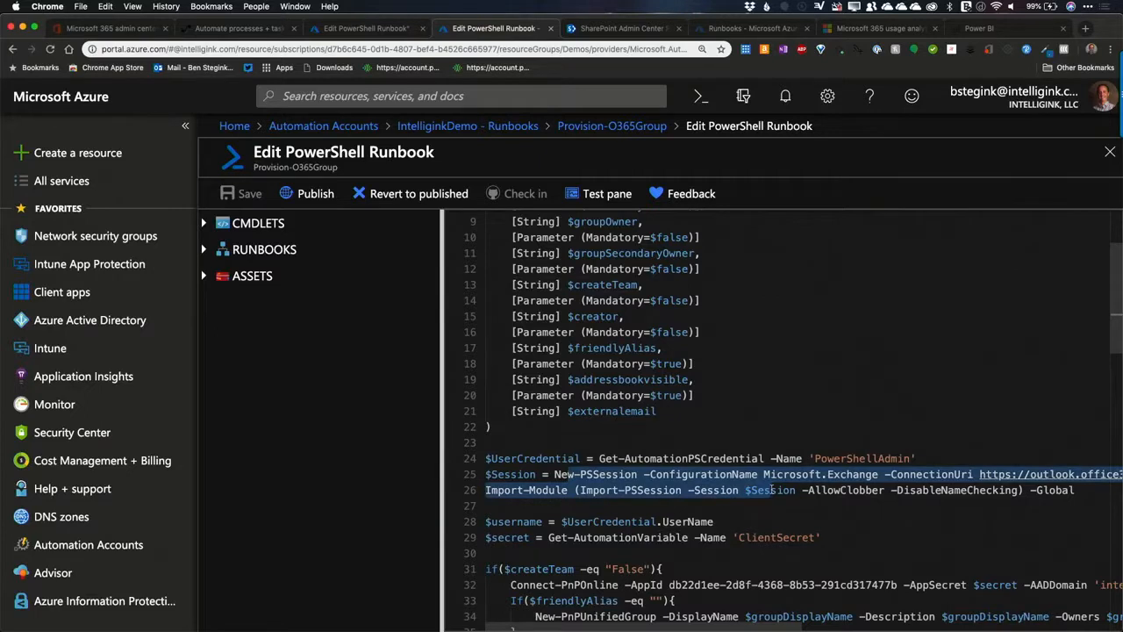
{"action": "left_click", "coordinate": [663, 490]}
Step: Examine how the script connects with the app secret and creates either a unified group or a team depending on $createTeam
{"action": "scroll", "coordinate": [597, 363], "scroll_direction": "down", "scroll_amount": 5}
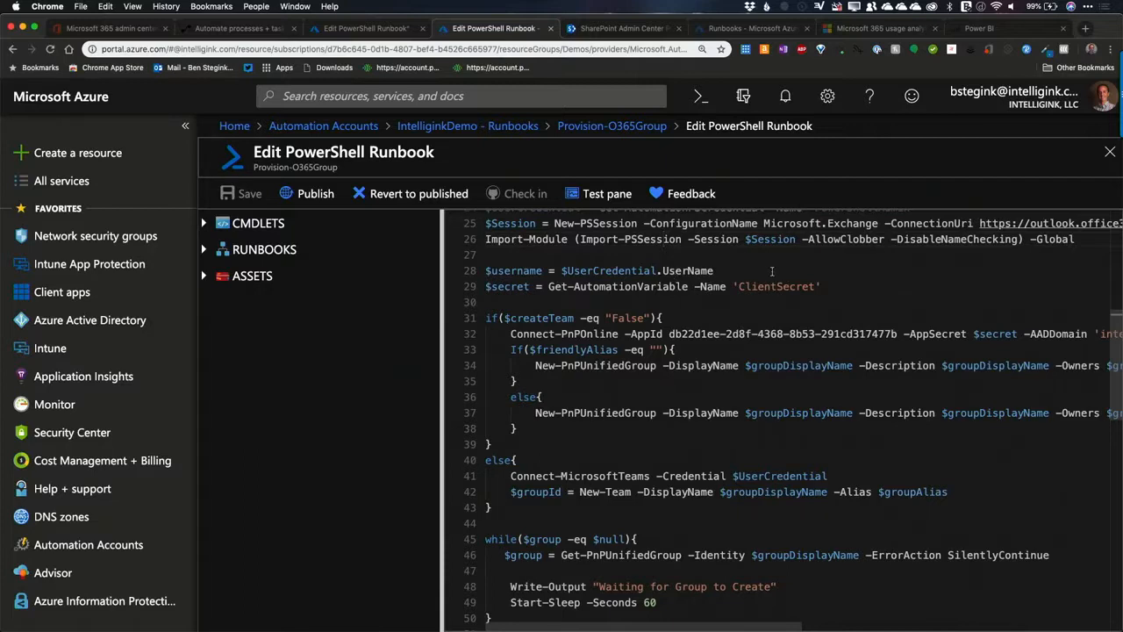
{"action": "scroll", "coordinate": [768, 303], "scroll_direction": "up", "scroll_amount": 3}
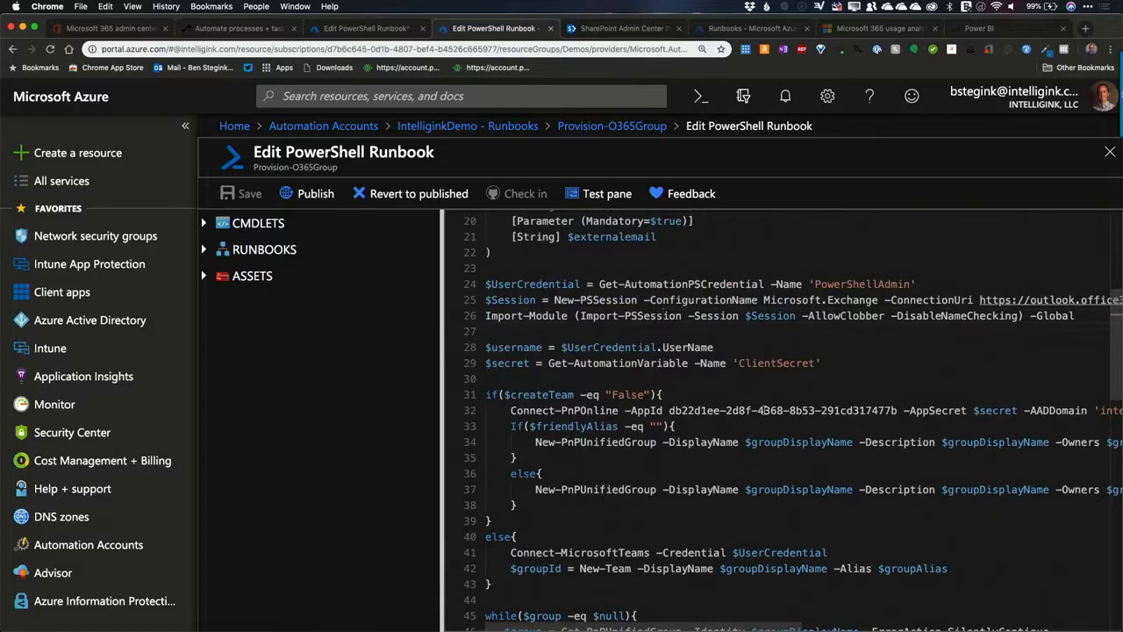
{"action": "scroll", "coordinate": [762, 408], "scroll_direction": "right", "scroll_amount": 2}
{"action": "scroll", "coordinate": [761, 408], "scroll_direction": "up", "scroll_amount": 1}
{"action": "scroll", "coordinate": [765, 410], "scroll_direction": "right", "scroll_amount": 4}
{"action": "scroll", "coordinate": [593, 412], "scroll_direction": "left", "scroll_amount": 5}
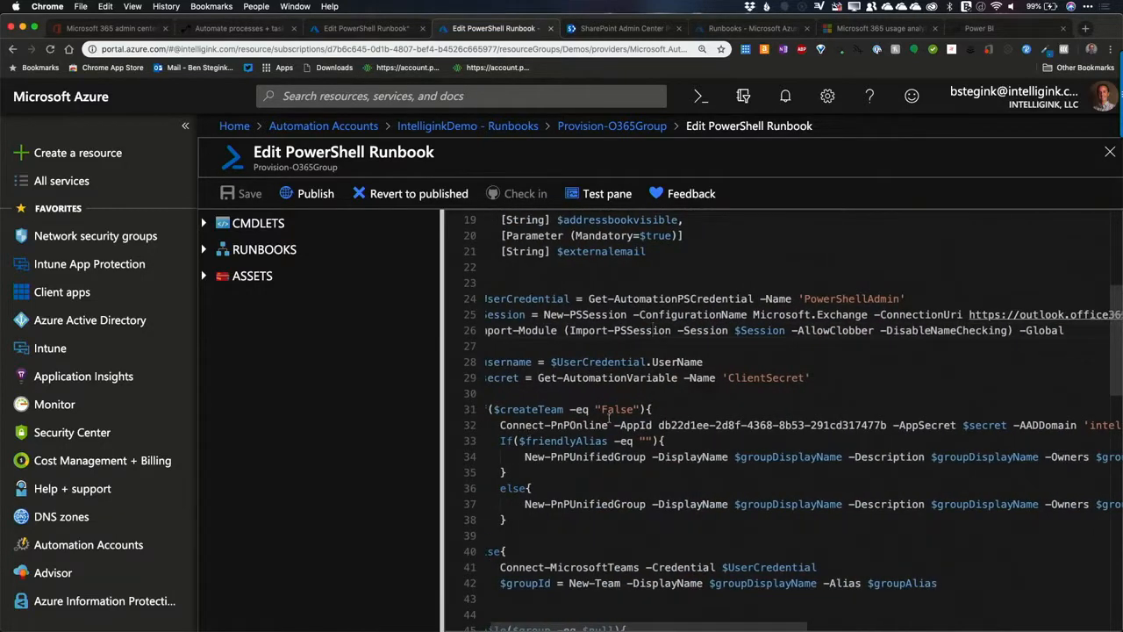
{"action": "scroll", "coordinate": [649, 403], "scroll_direction": "down", "scroll_amount": 3}
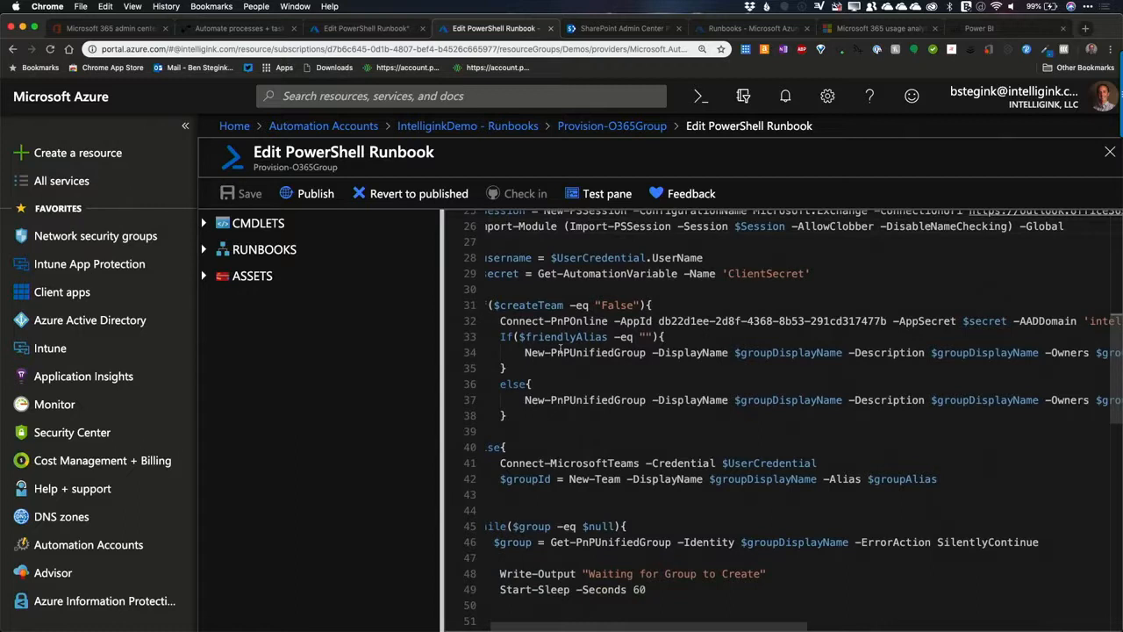
{"action": "scroll", "coordinate": [562, 349], "scroll_direction": "right", "scroll_amount": 4}
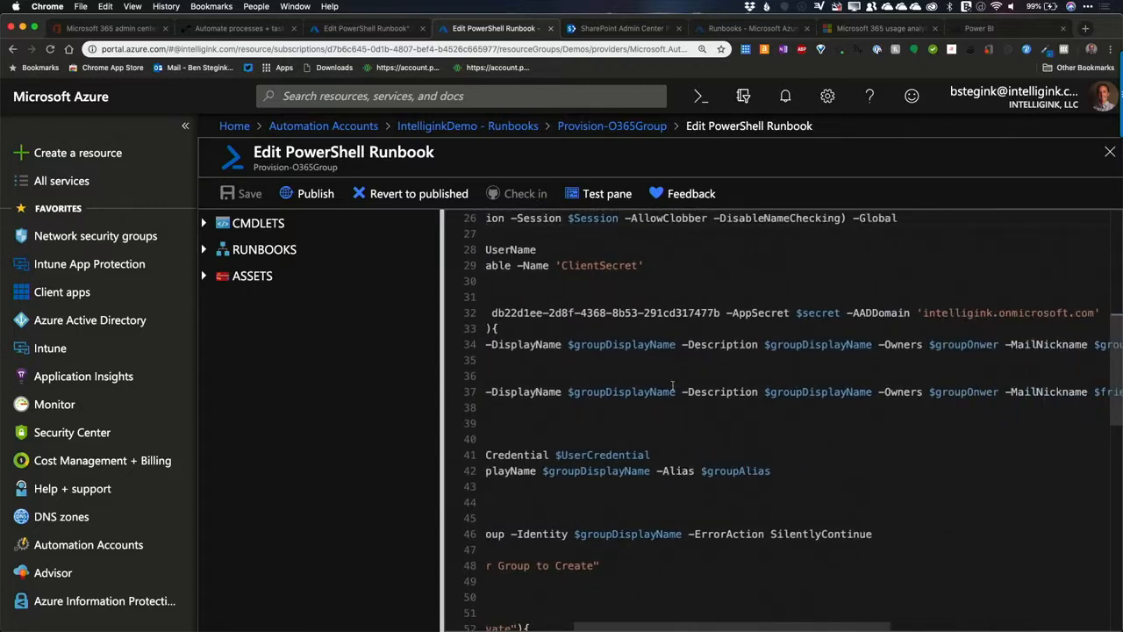
{"action": "scroll", "coordinate": [671, 387], "scroll_direction": "left", "scroll_amount": 4}
{"action": "scroll", "coordinate": [672, 387], "scroll_direction": "up", "scroll_amount": 2}
{"action": "scroll", "coordinate": [676, 430], "scroll_direction": "up", "scroll_amount": 2}
{"action": "scroll", "coordinate": [680, 475], "scroll_direction": "down", "scroll_amount": 6}
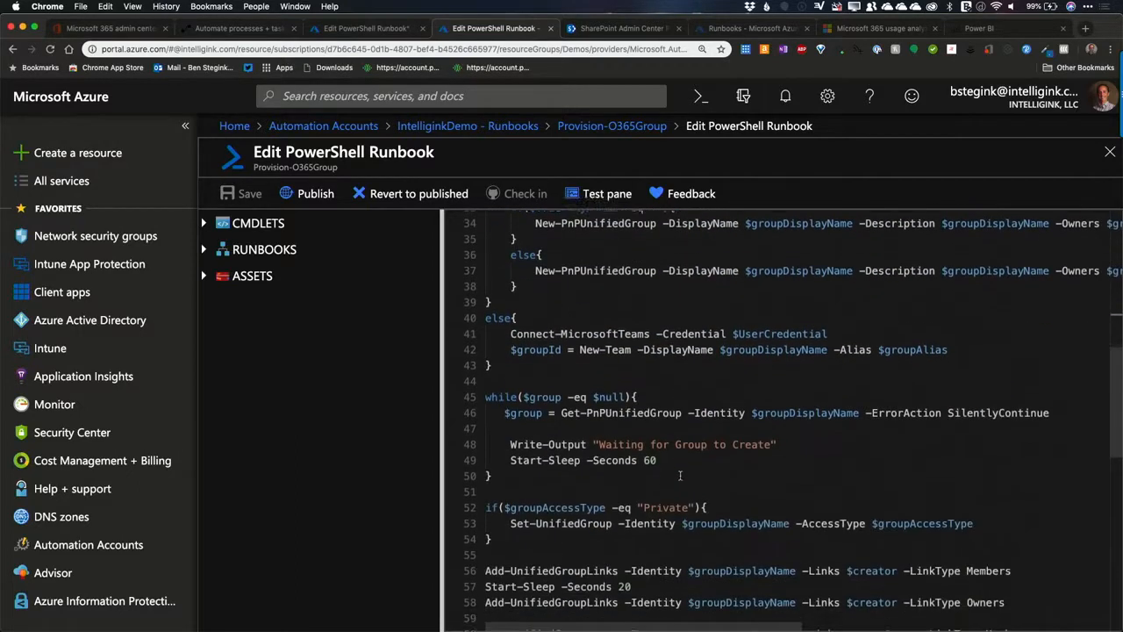
{"action": "scroll", "coordinate": [531, 274], "scroll_direction": "up", "scroll_amount": 3}
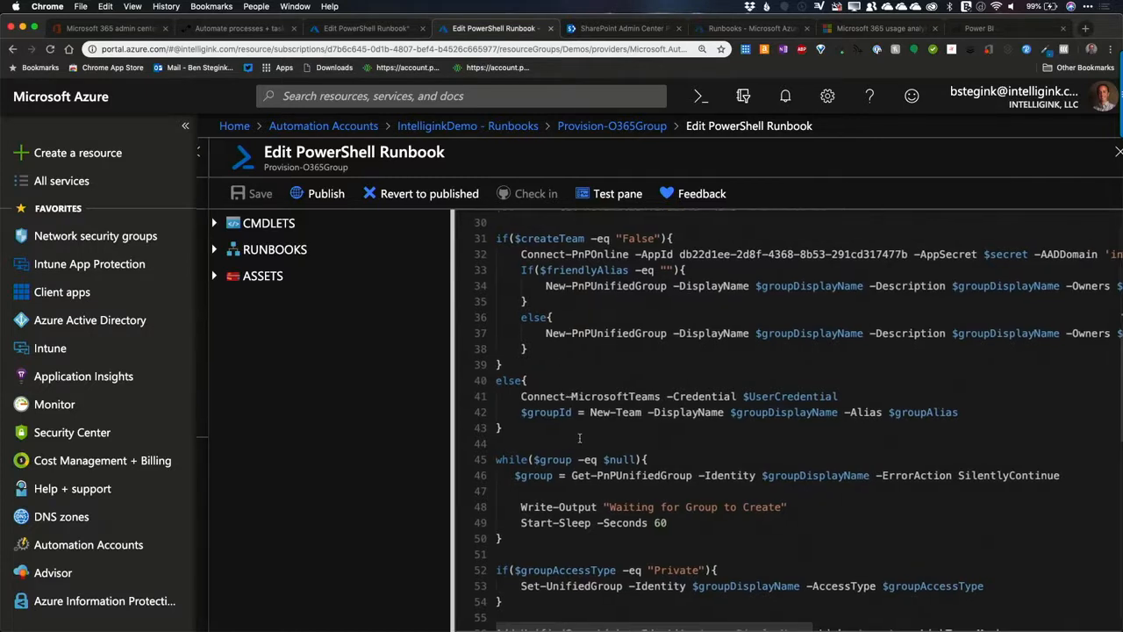
Step: Examine the script's handling of privacy, members and owners, friendly alias, external email and address book visibility, and return to its parameters
{"action": "scroll", "coordinate": [597, 499], "scroll_direction": "down", "scroll_amount": 3}
{"action": "scroll", "coordinate": [597, 499], "scroll_direction": "down", "scroll_amount": 10}
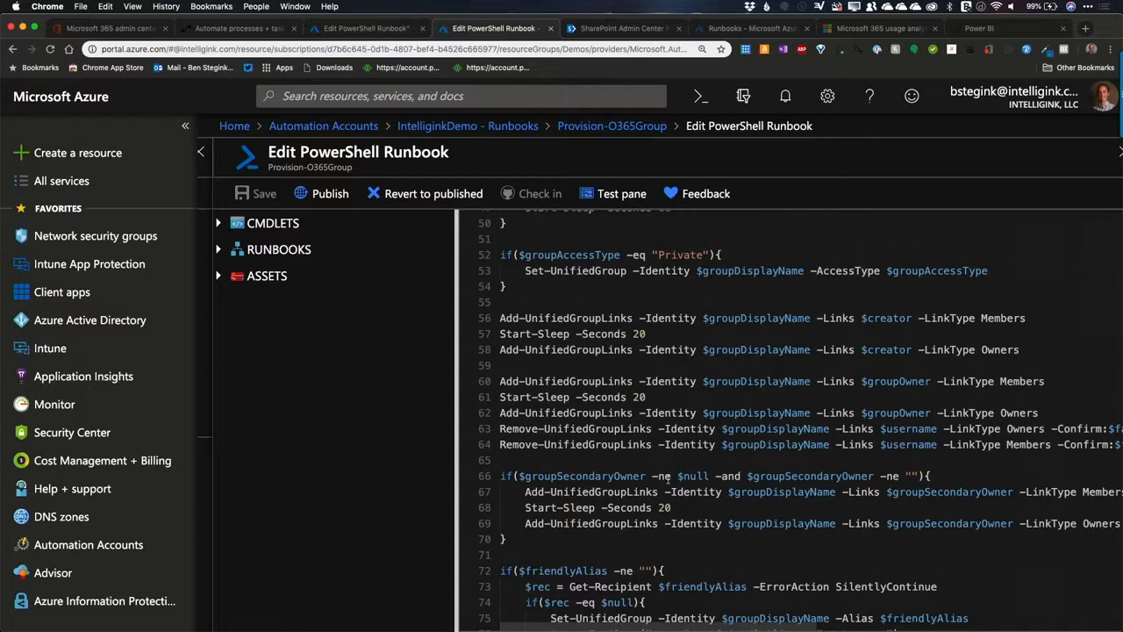
{"action": "scroll", "coordinate": [565, 428], "scroll_direction": "down", "scroll_amount": 2}
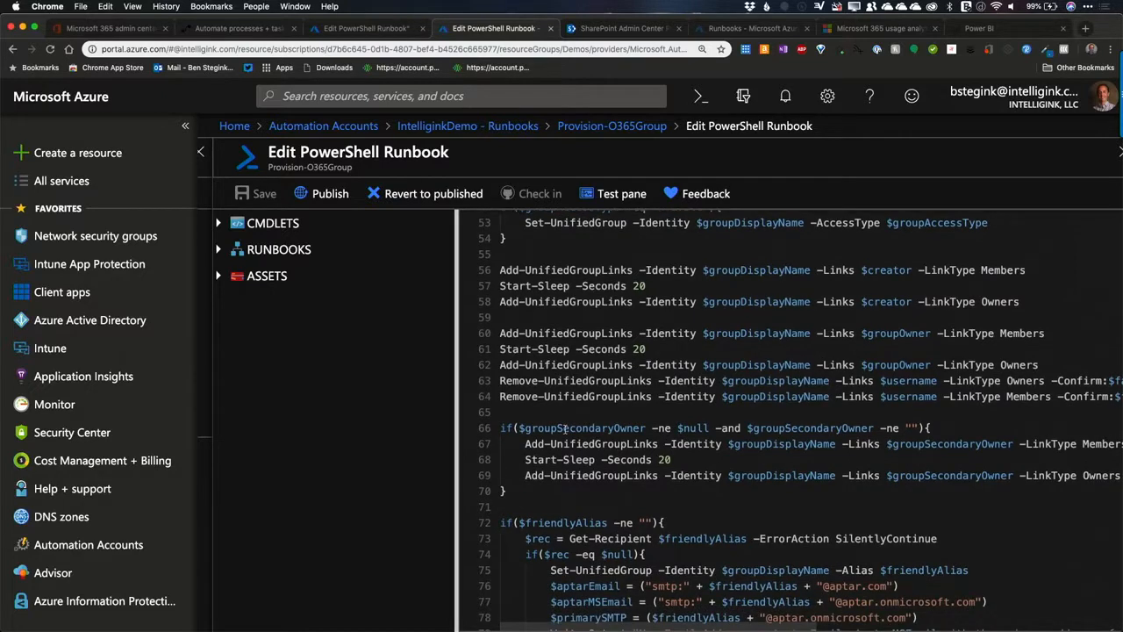
{"action": "scroll", "coordinate": [564, 429], "scroll_direction": "down", "scroll_amount": 7}
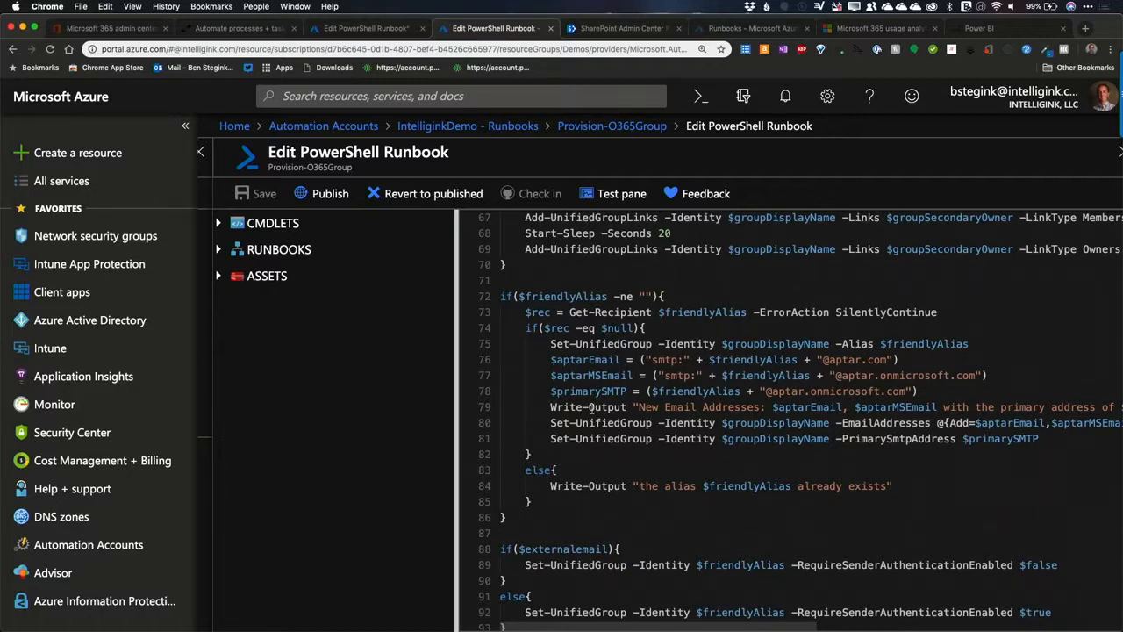
{"action": "scroll", "coordinate": [589, 407], "scroll_direction": "down", "scroll_amount": 3}
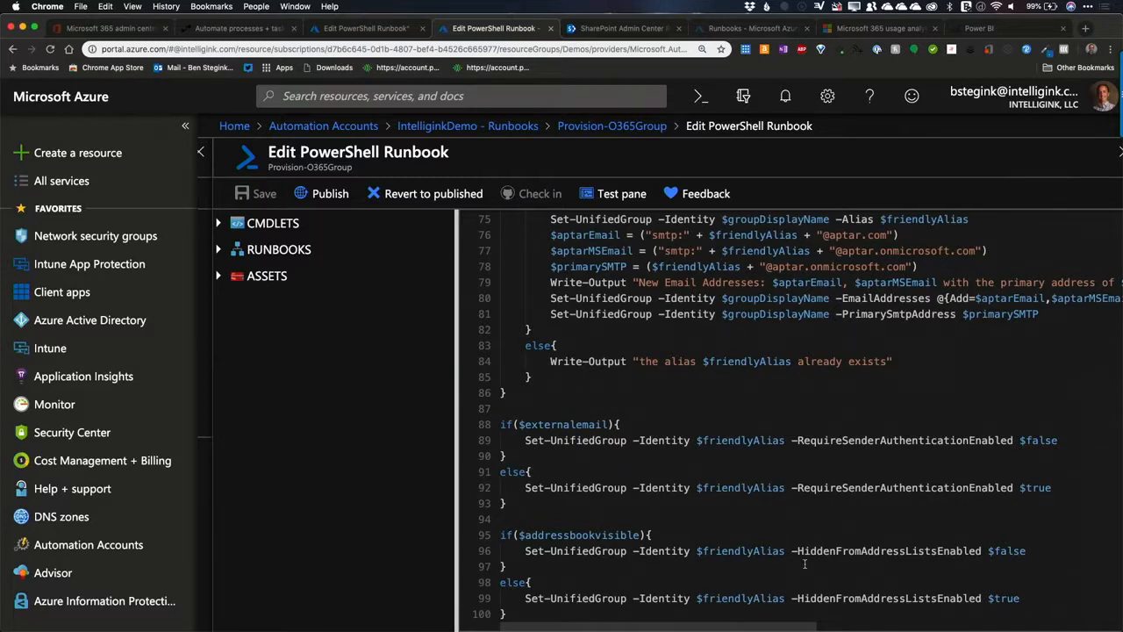
{"action": "scroll", "coordinate": [804, 564], "scroll_direction": "up", "scroll_amount": 12}
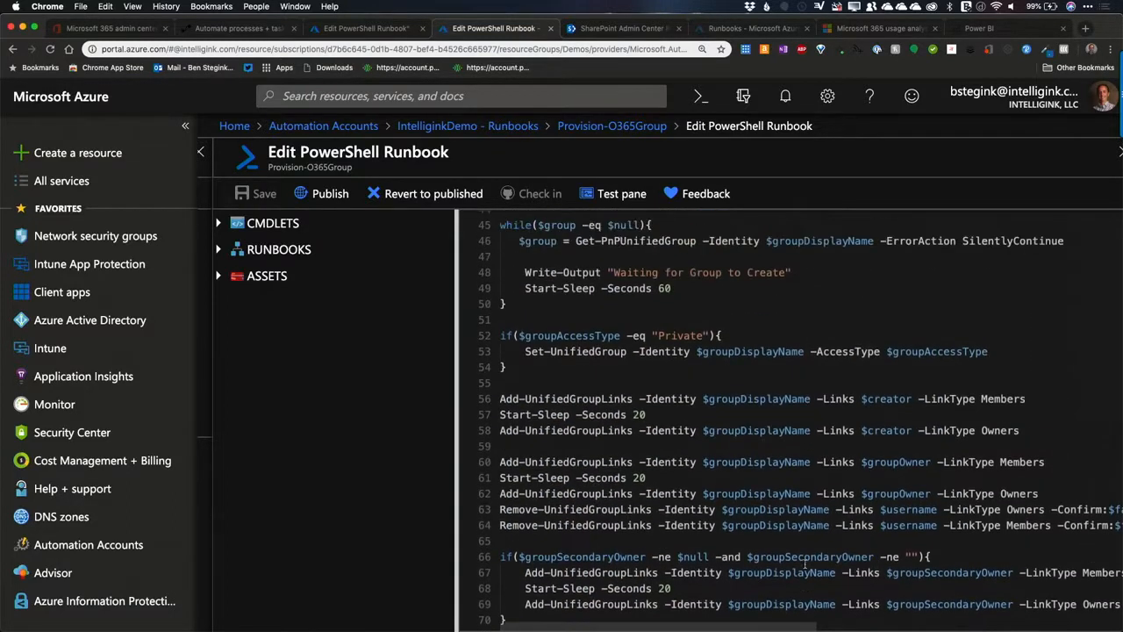
{"action": "scroll", "coordinate": [805, 563], "scroll_direction": "up", "scroll_amount": 10}
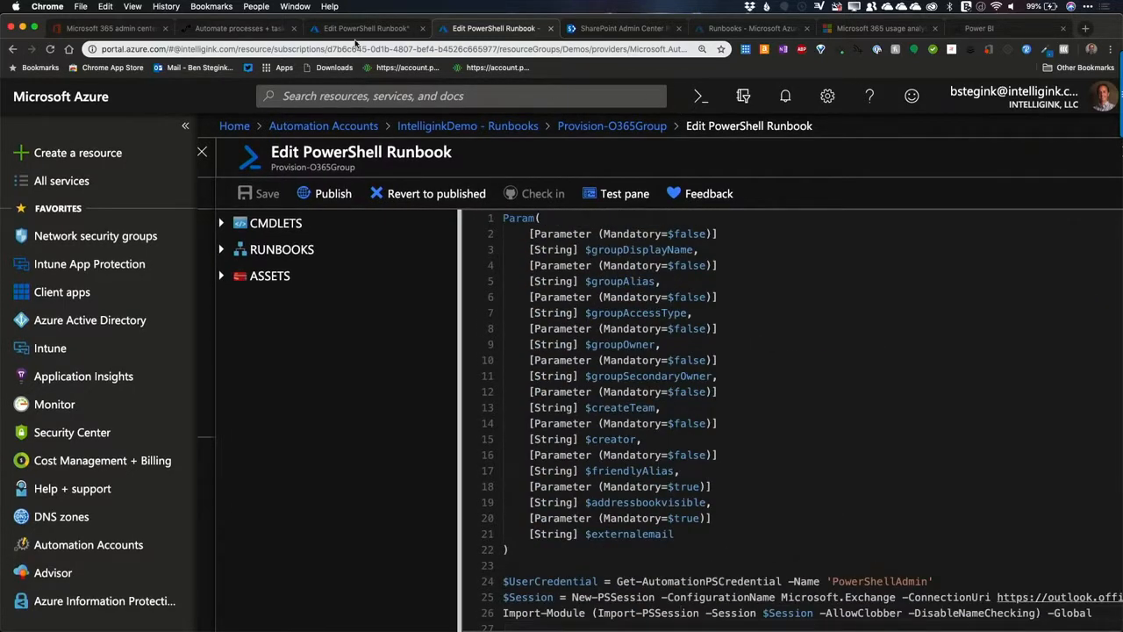
Step: Switch to Microsoft Flow and create a blank flow with the SharePoint trigger "When an item is created"
{"action": "left_click", "coordinate": [350, 29]}
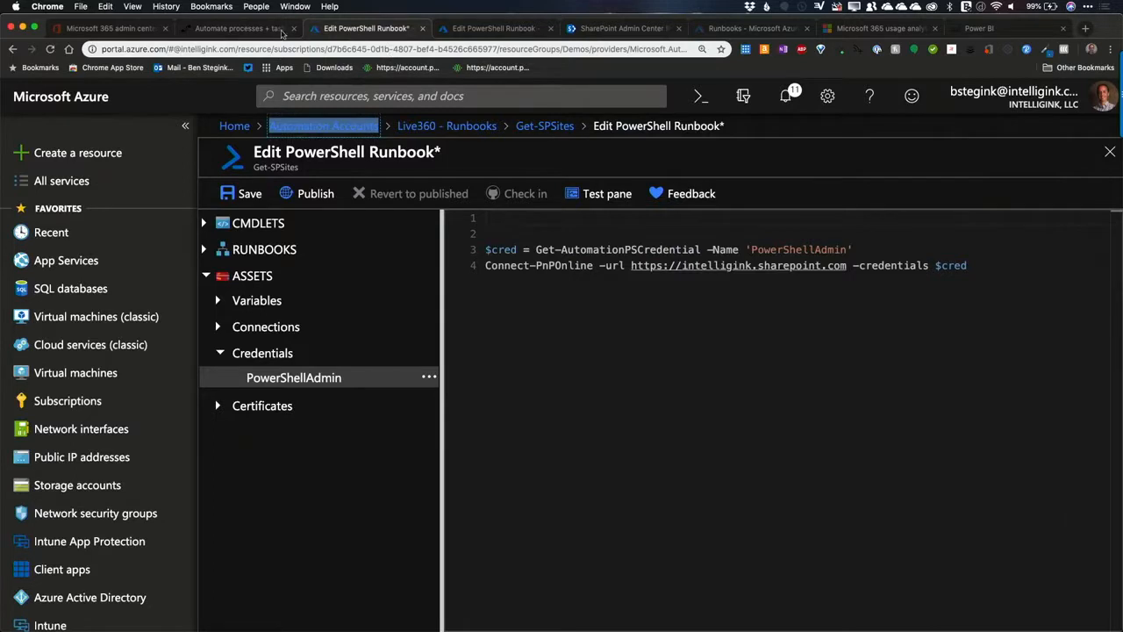
{"action": "left_click", "coordinate": [220, 26]}
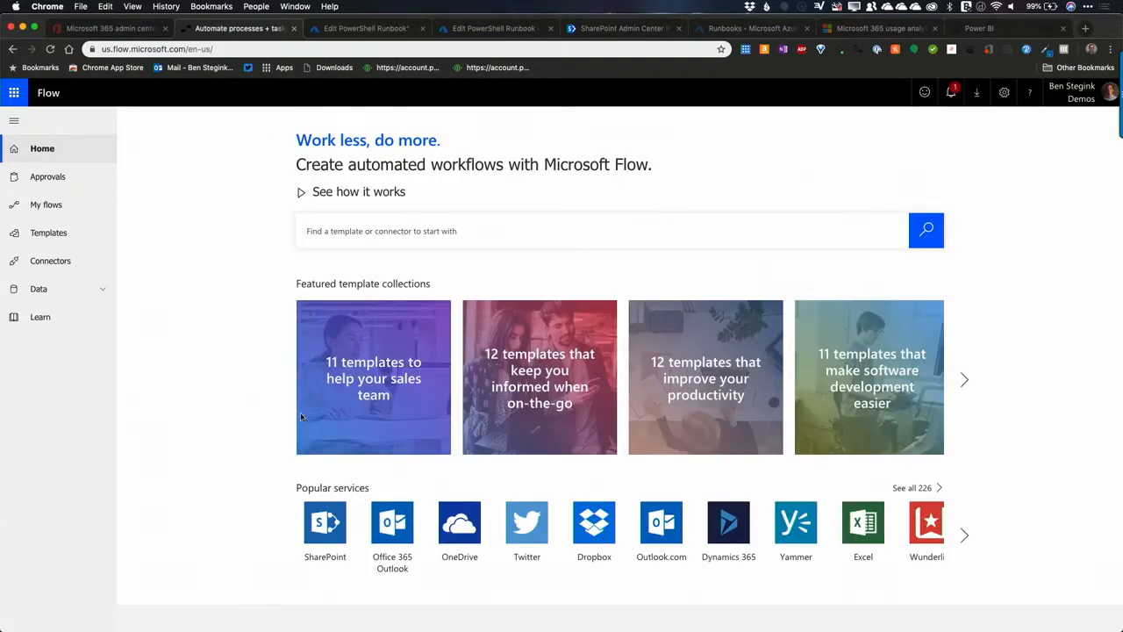
{"action": "left_click", "coordinate": [61, 205]}
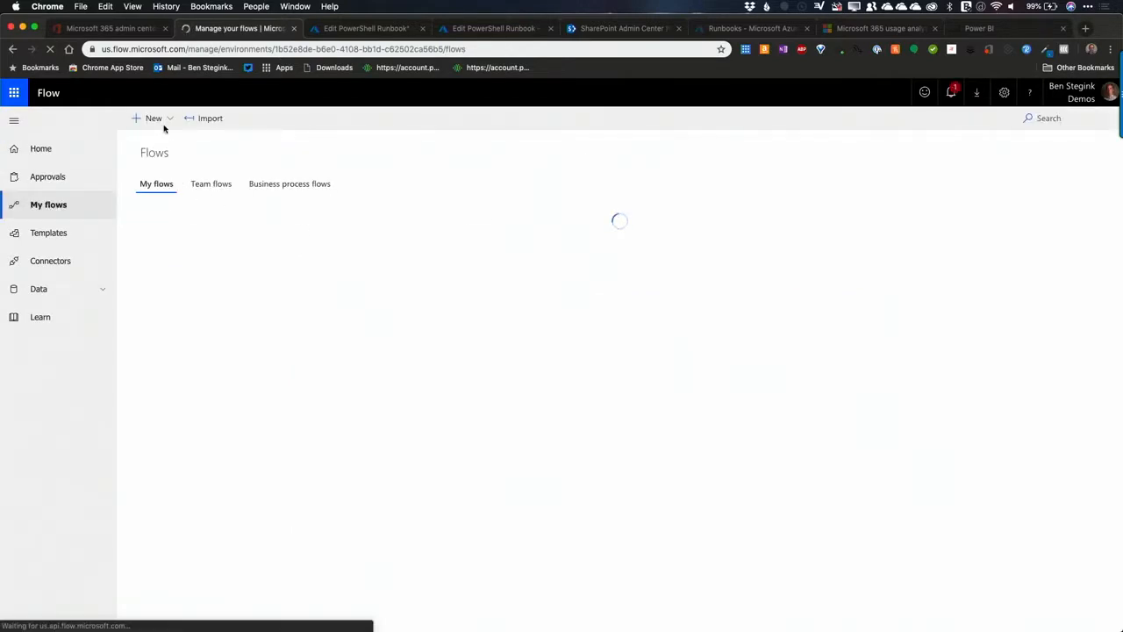
{"action": "left_click", "coordinate": [153, 118]}
{"action": "left_click", "coordinate": [167, 139]}
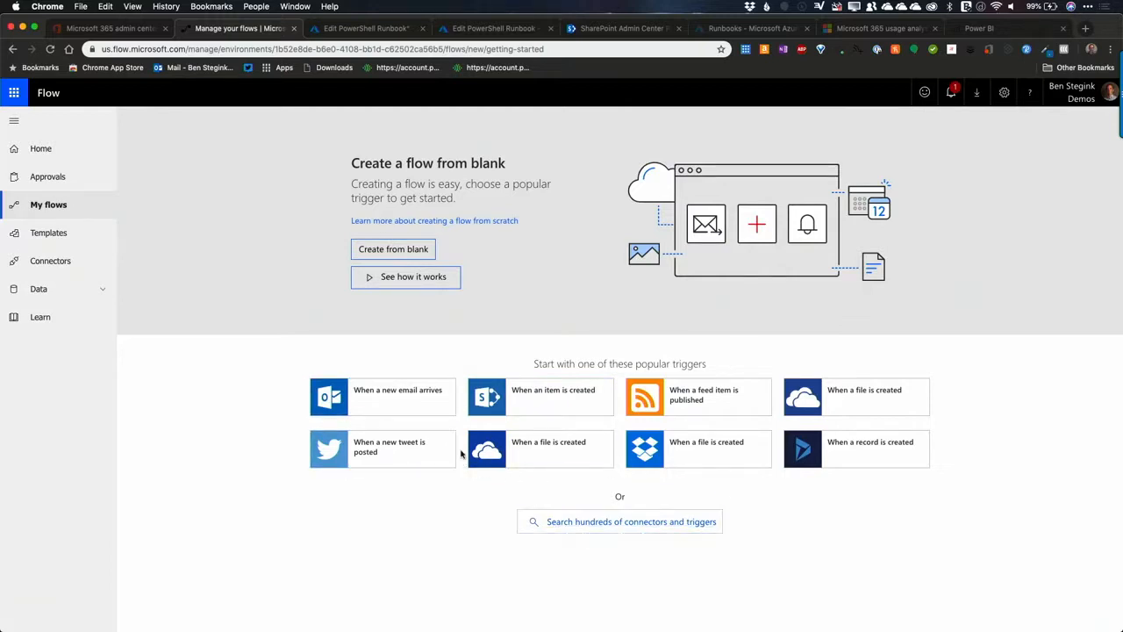
{"action": "left_click", "coordinate": [392, 254]}
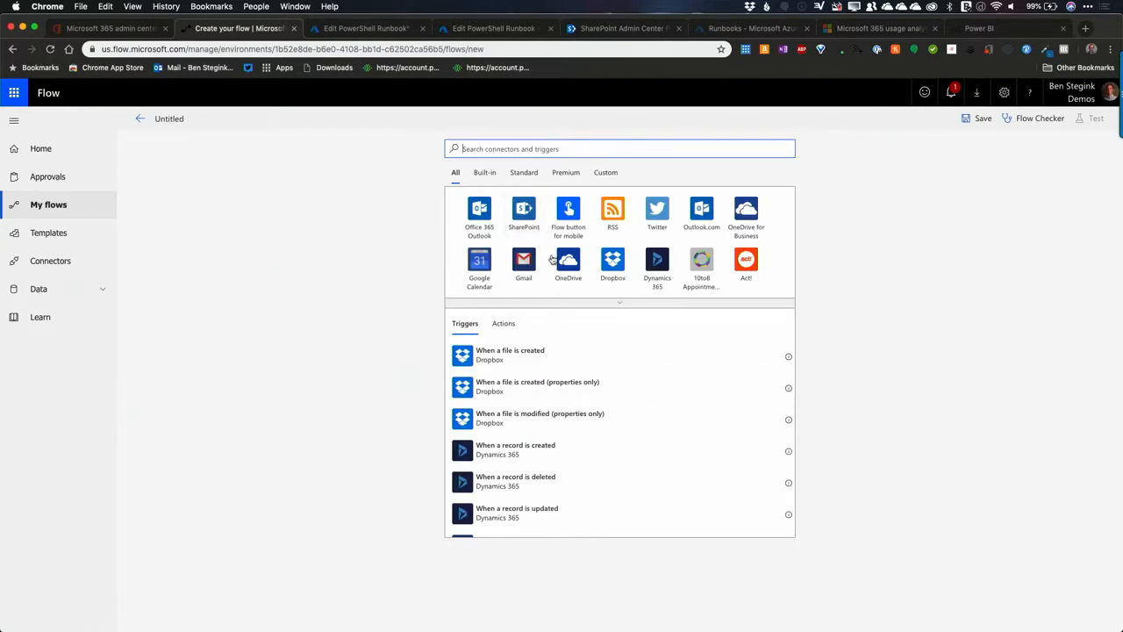
{"action": "left_click", "coordinate": [524, 211]}
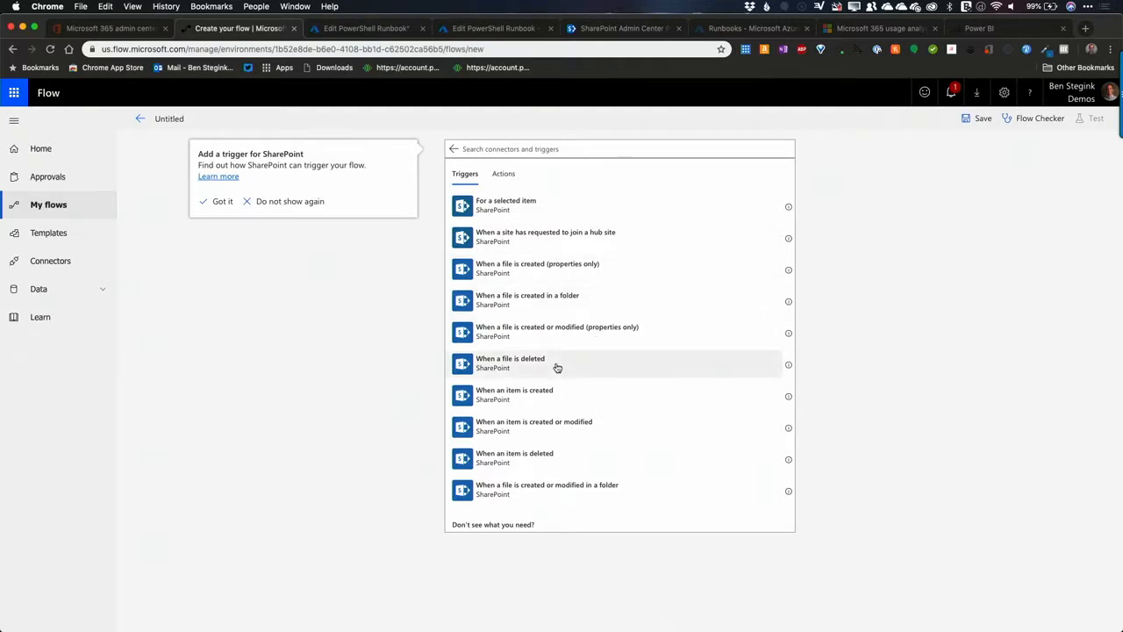
{"action": "left_click", "coordinate": [538, 394]}
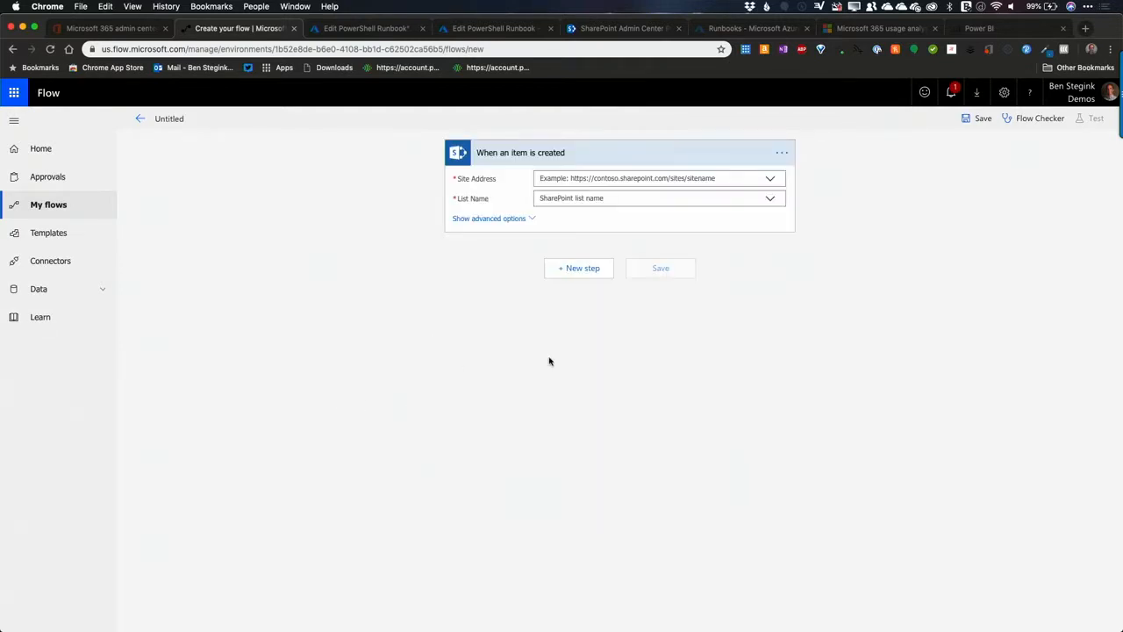
Step: Add a new step after the trigger using the Azure Automation "Create job" action
{"action": "left_click", "coordinate": [593, 271]}
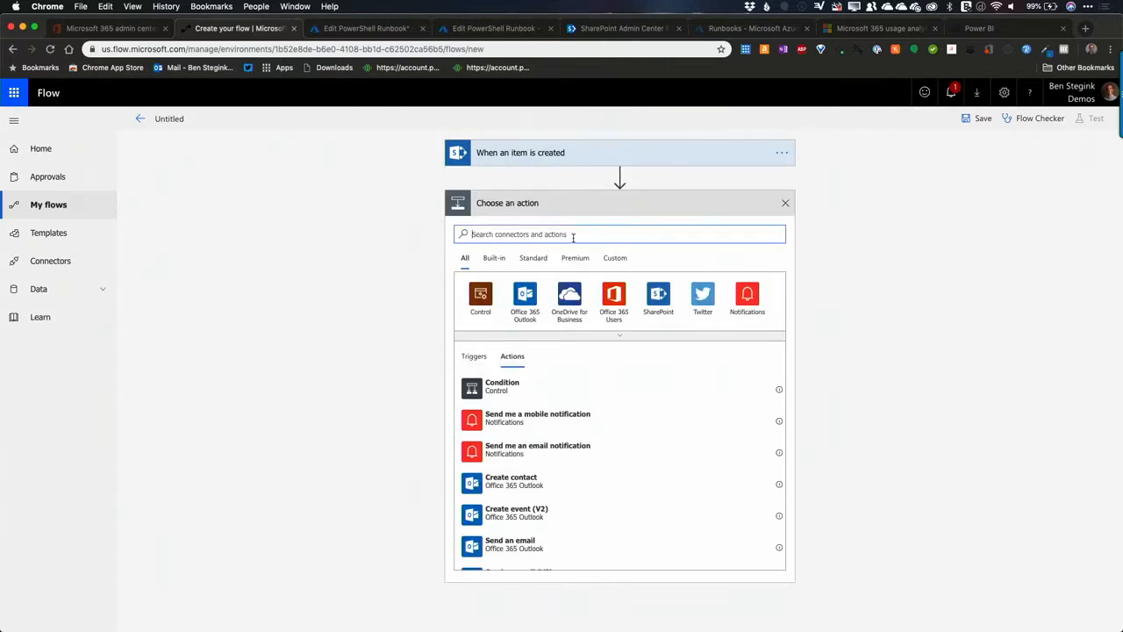
{"action": "type", "text": "au"}
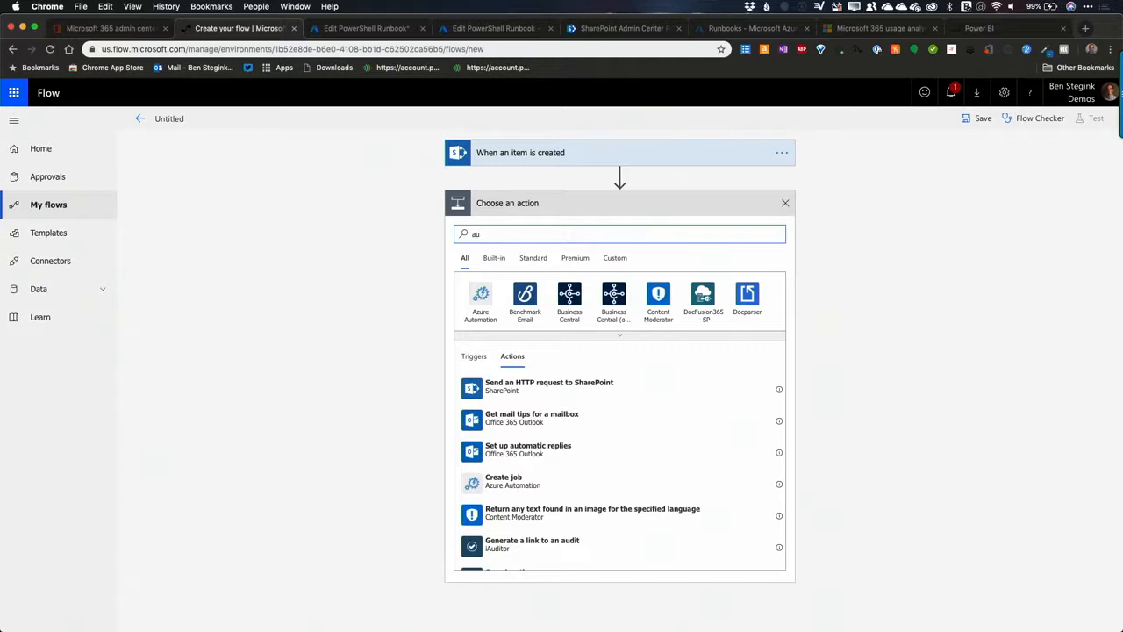
{"action": "left_click", "coordinate": [482, 299]}
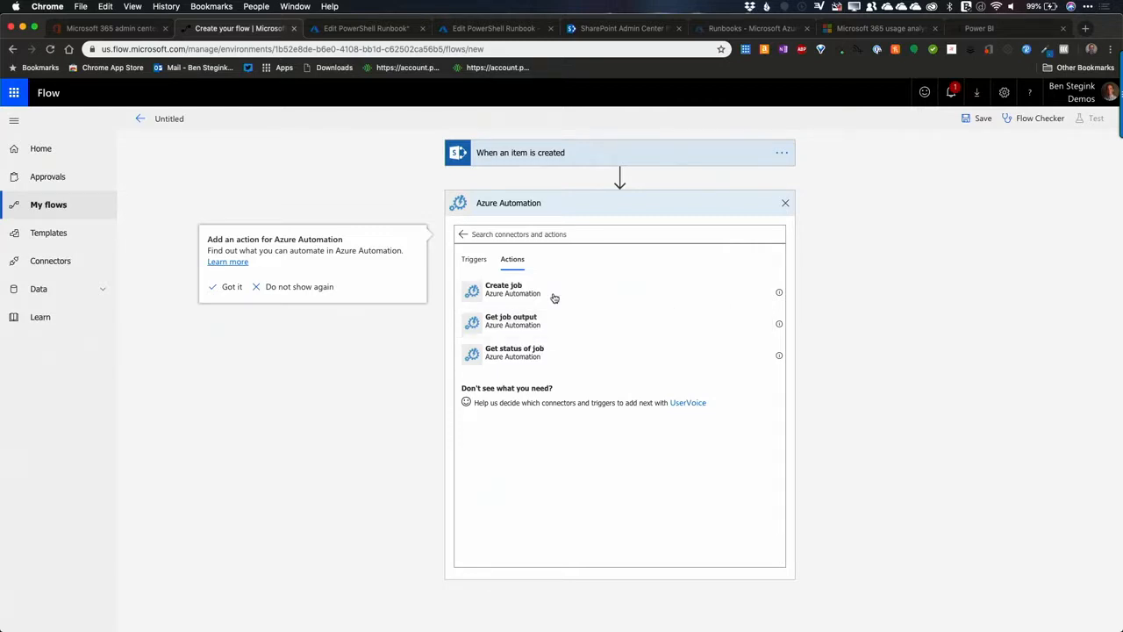
{"action": "left_click", "coordinate": [518, 290]}
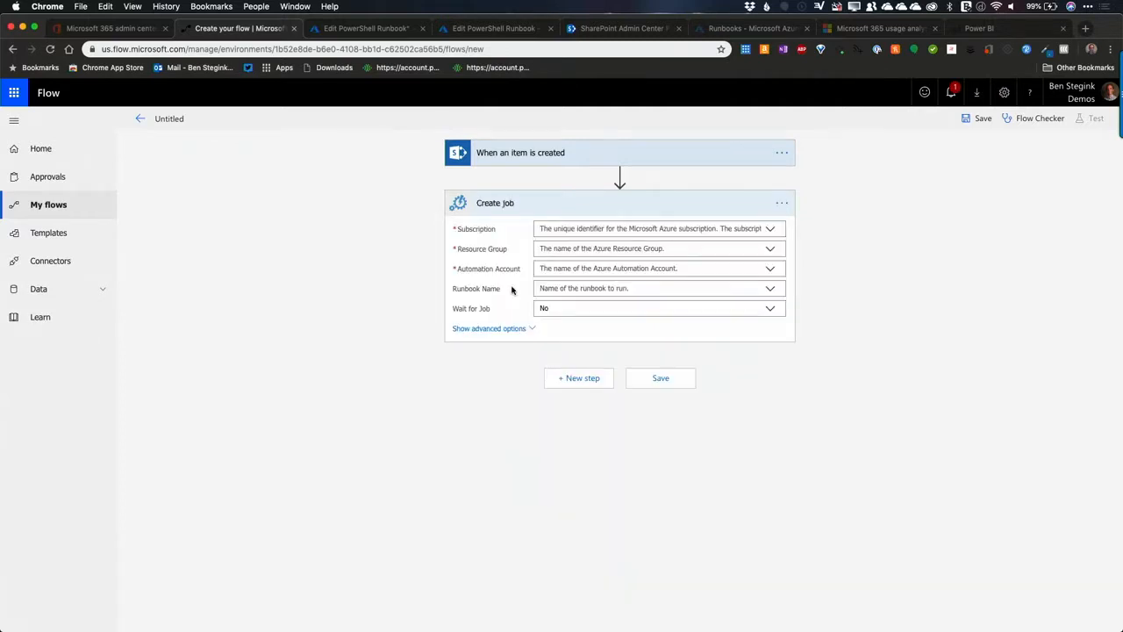
Step: Set the Create job action to subscription Visual Studio Enterprise with MSDN, resource group Demos and automation account IntelliginkDemo
{"action": "left_click", "coordinate": [773, 231]}
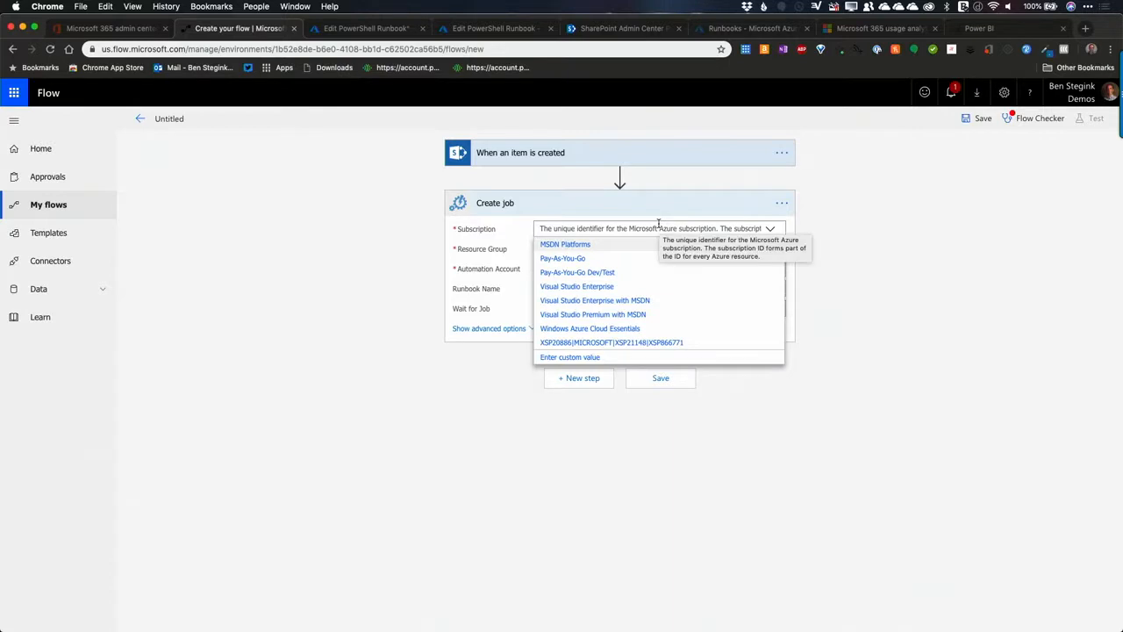
{"action": "left_click", "coordinate": [630, 302]}
{"action": "left_click", "coordinate": [577, 250]}
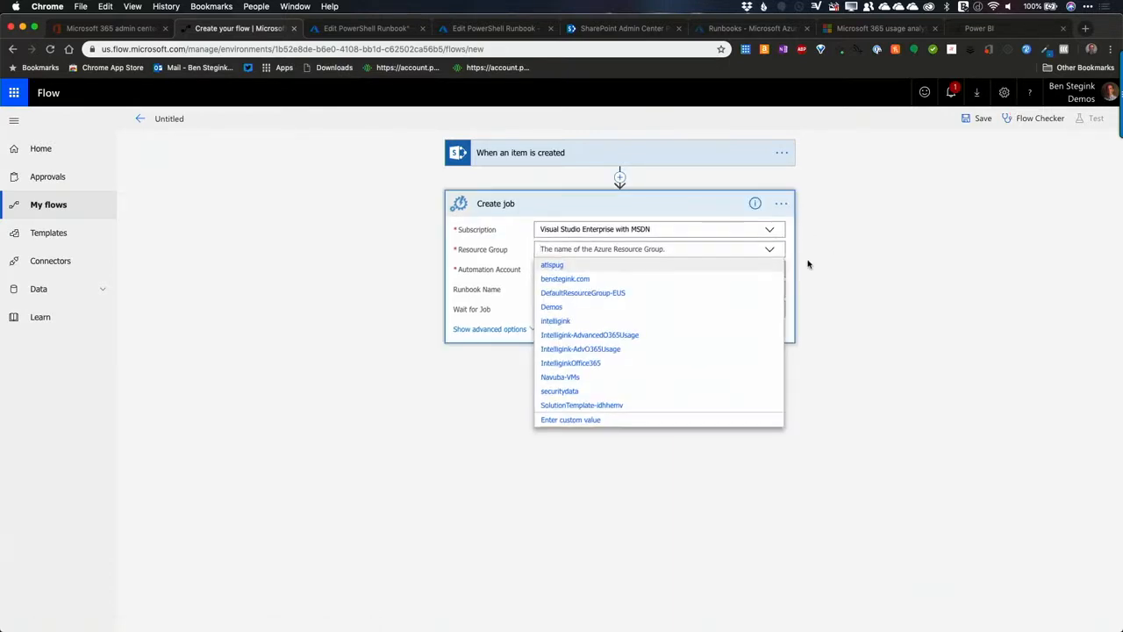
{"action": "left_click", "coordinate": [553, 307]}
{"action": "left_click", "coordinate": [585, 270]}
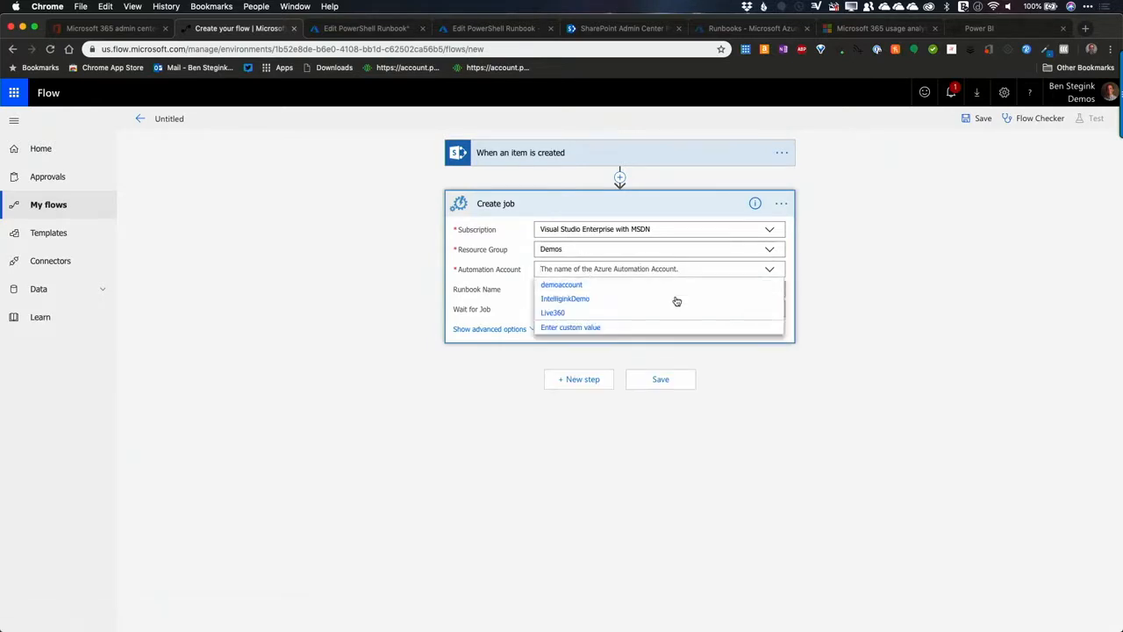
{"action": "left_click", "coordinate": [556, 300]}
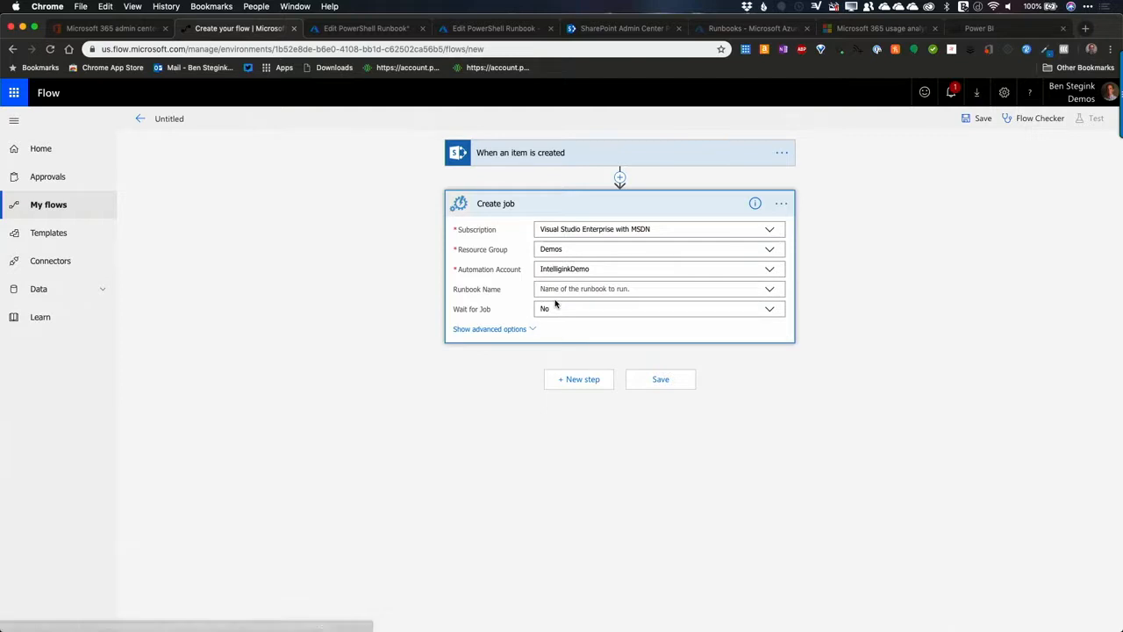
Step: Choose the Provision-O365Group runbook for the Create job action and set Wait for Job to Yes
{"action": "left_click", "coordinate": [770, 290]}
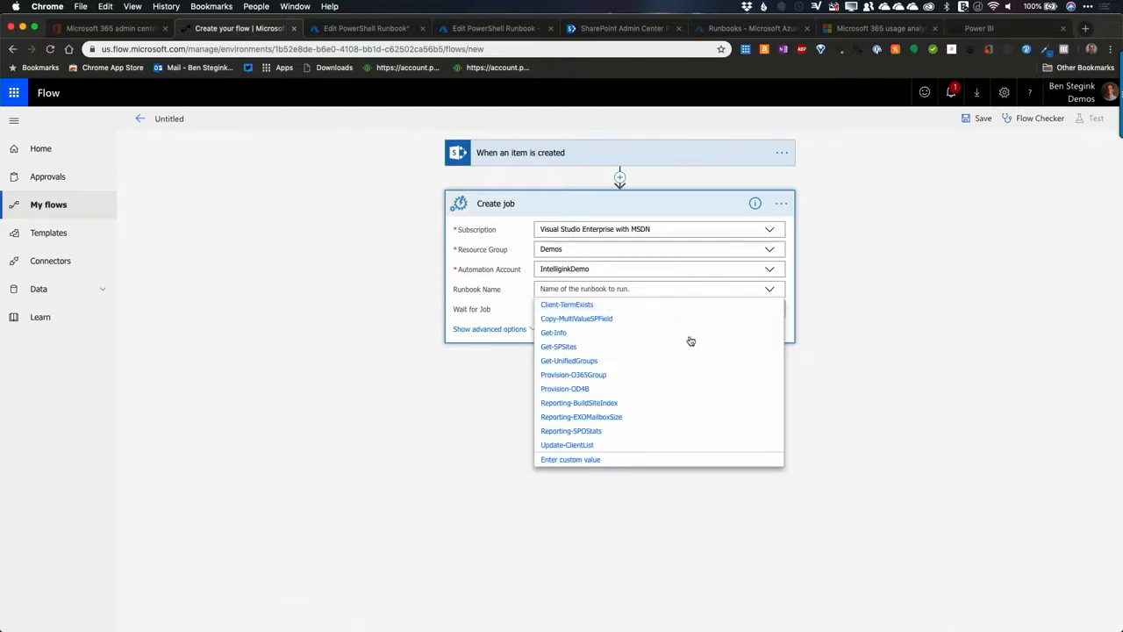
{"action": "left_click", "coordinate": [599, 376]}
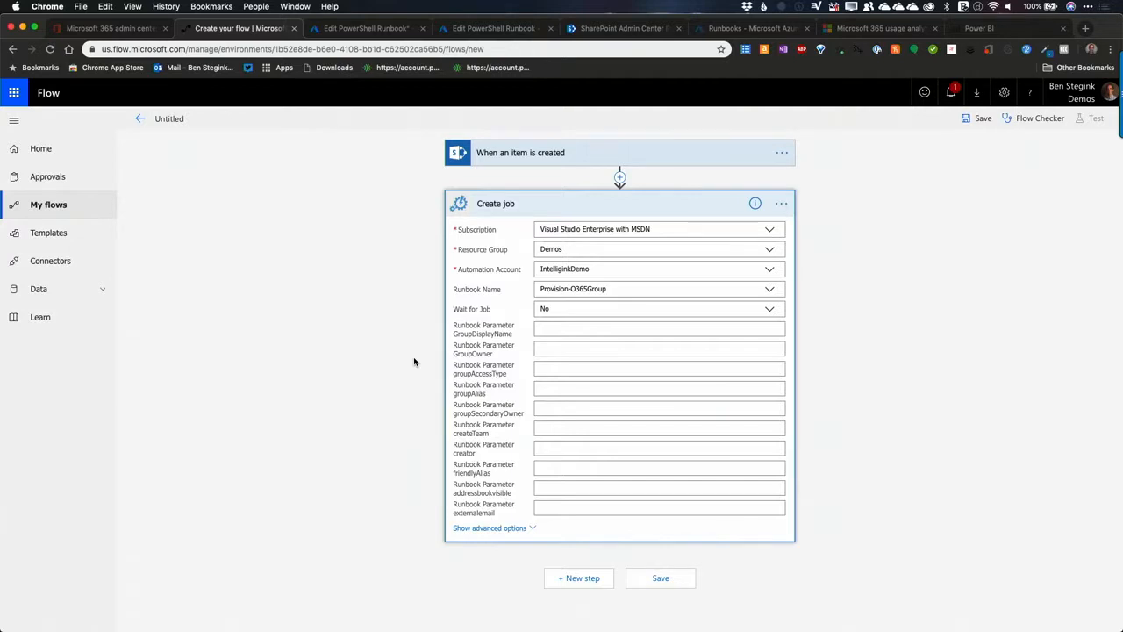
{"action": "left_click", "coordinate": [593, 411]}
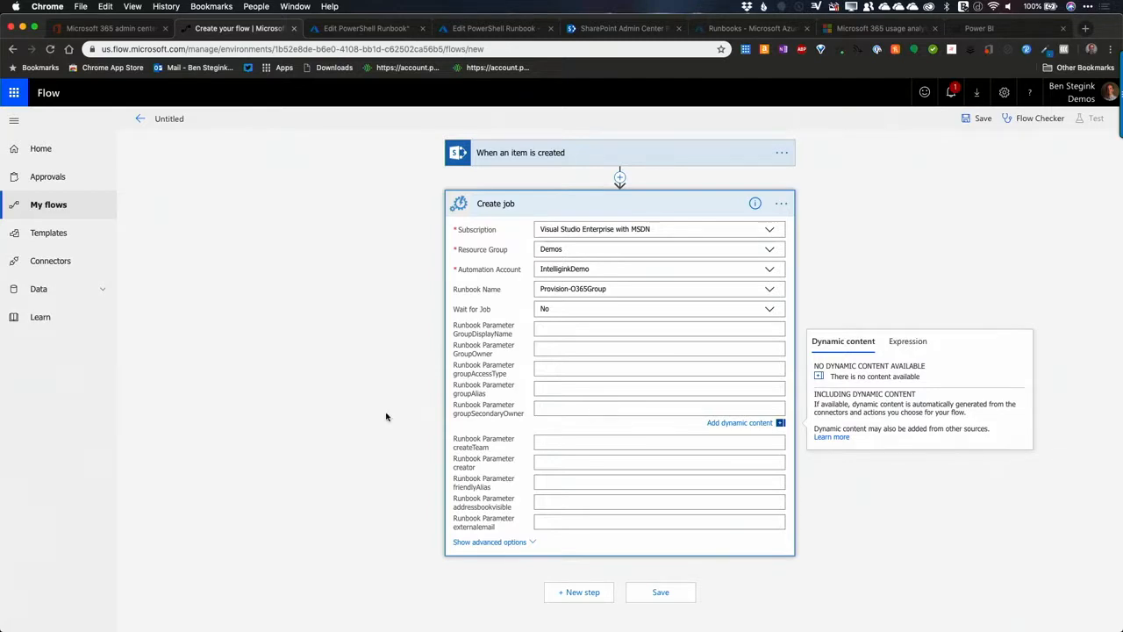
{"action": "left_click", "coordinate": [269, 405]}
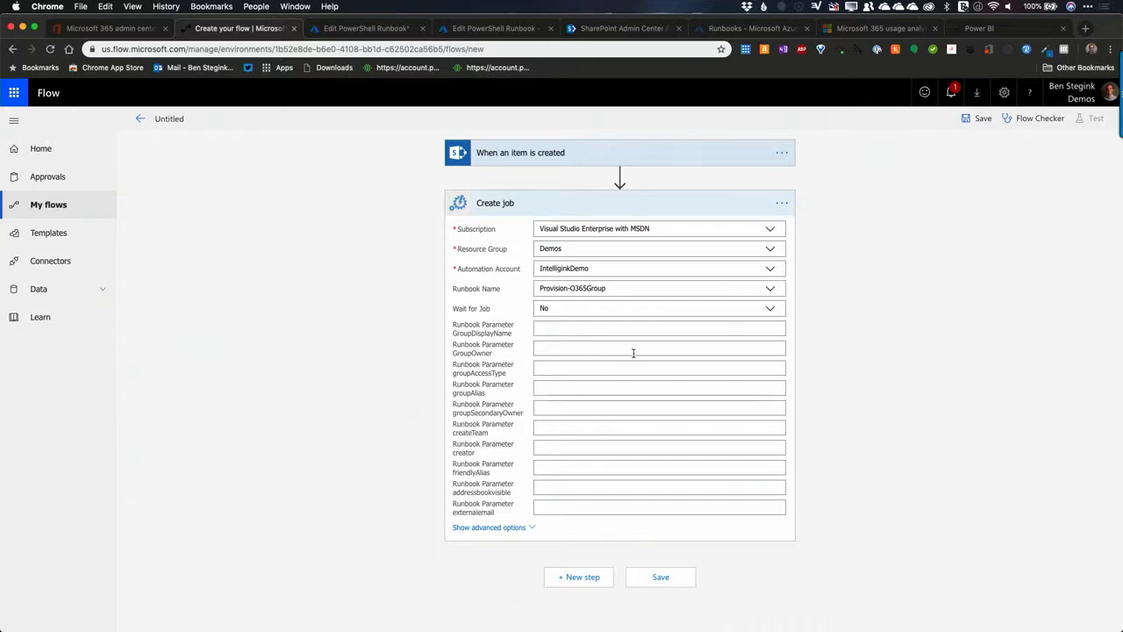
{"action": "left_click", "coordinate": [580, 310]}
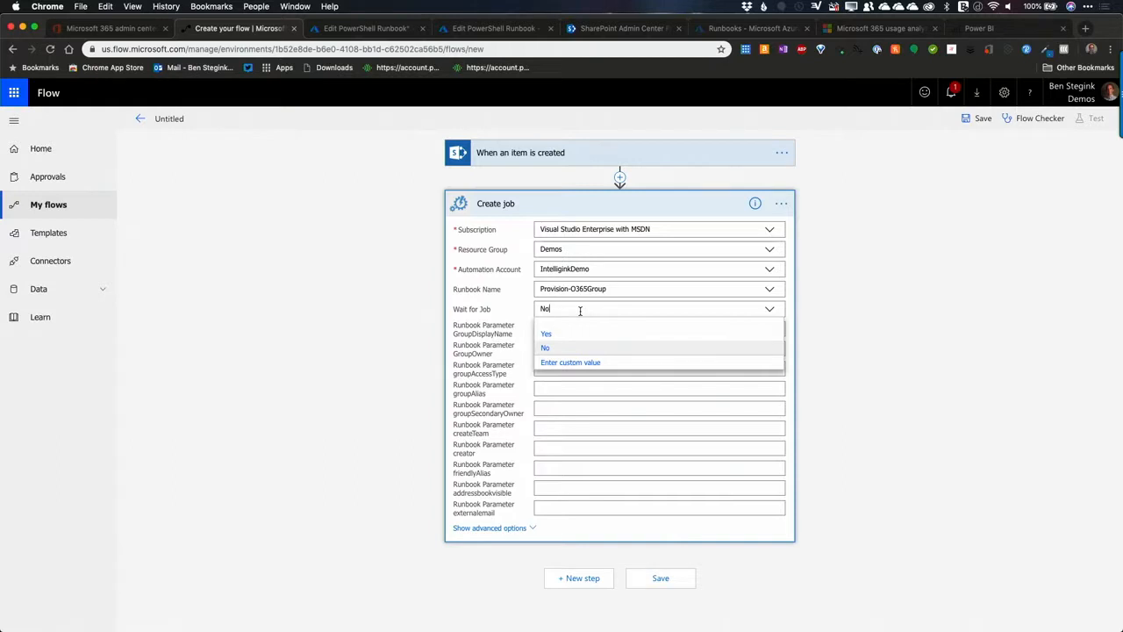
{"action": "left_click", "coordinate": [559, 335]}
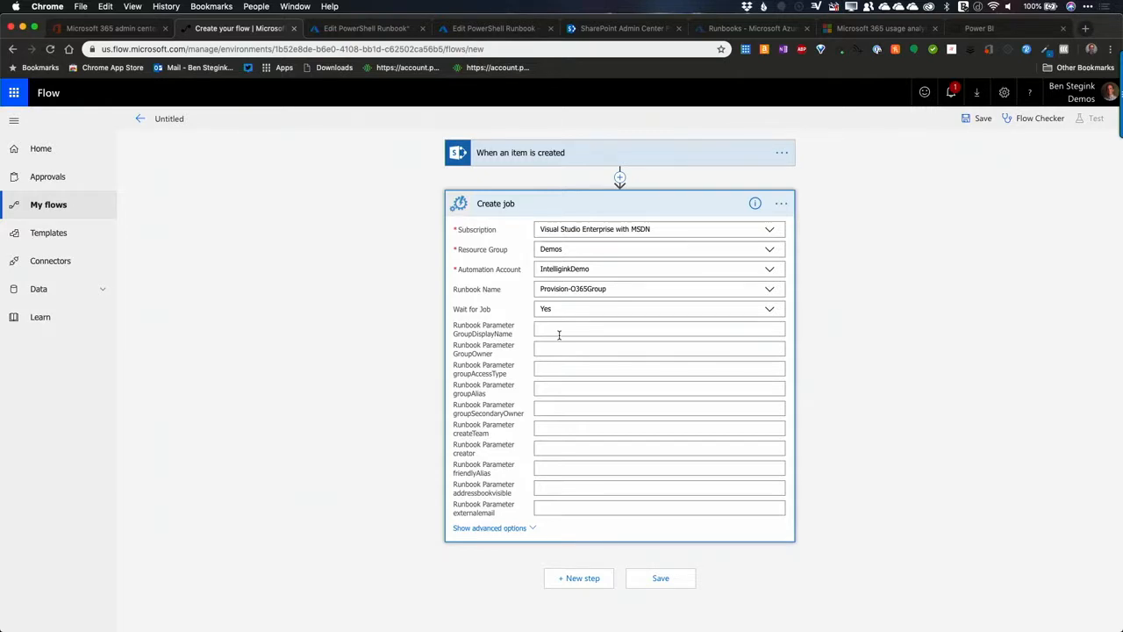
{"action": "left_click", "coordinate": [229, 399]}
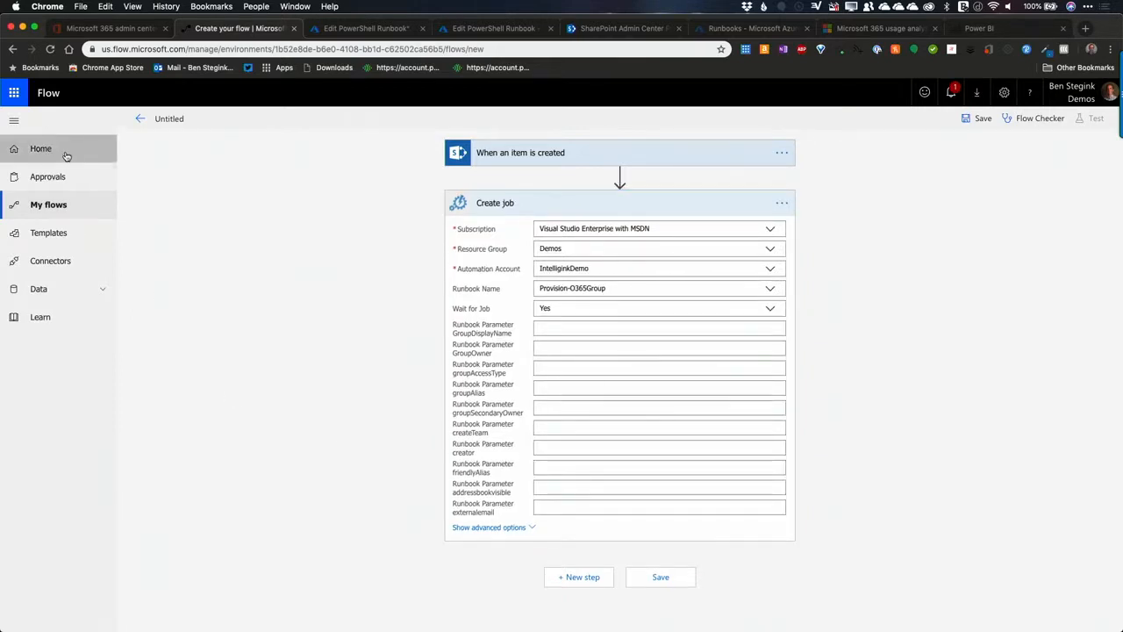
Step: Leave the untitled flow without saving it and return to the Flow home page
{"action": "left_click", "coordinate": [37, 154]}
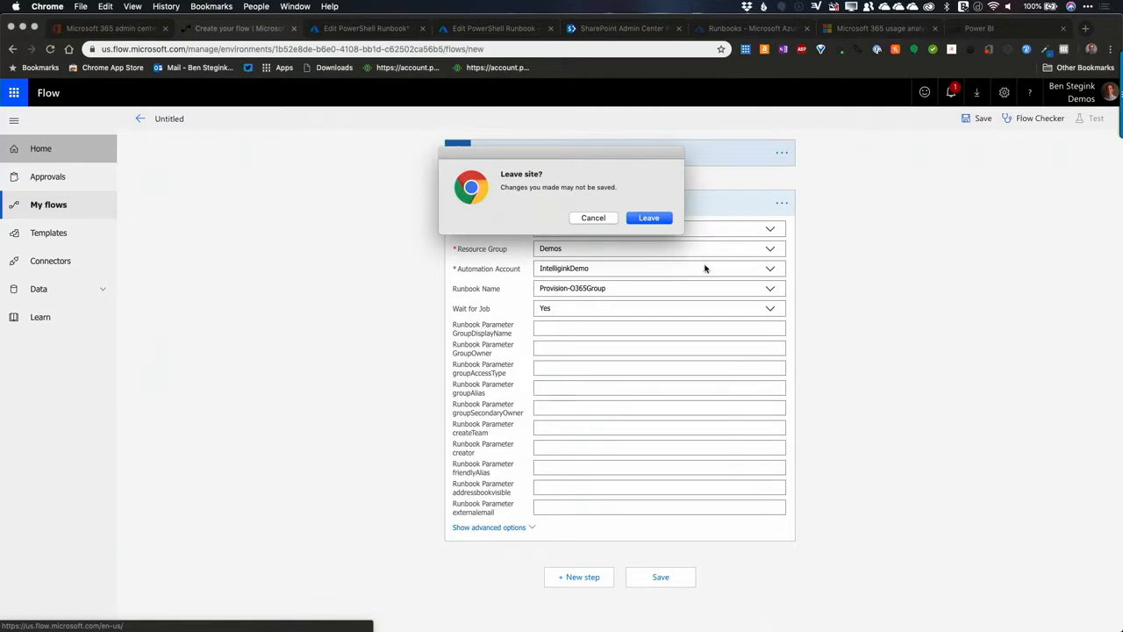
{"action": "left_click", "coordinate": [594, 218]}
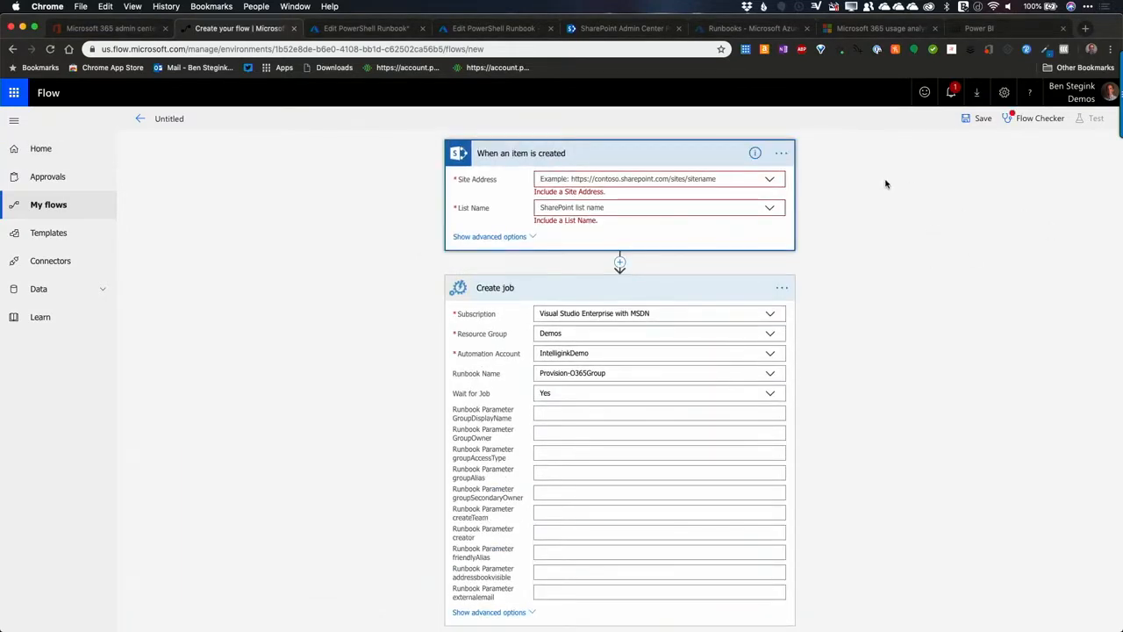
{"action": "left_click", "coordinate": [50, 148]}
{"action": "left_click", "coordinate": [656, 223]}
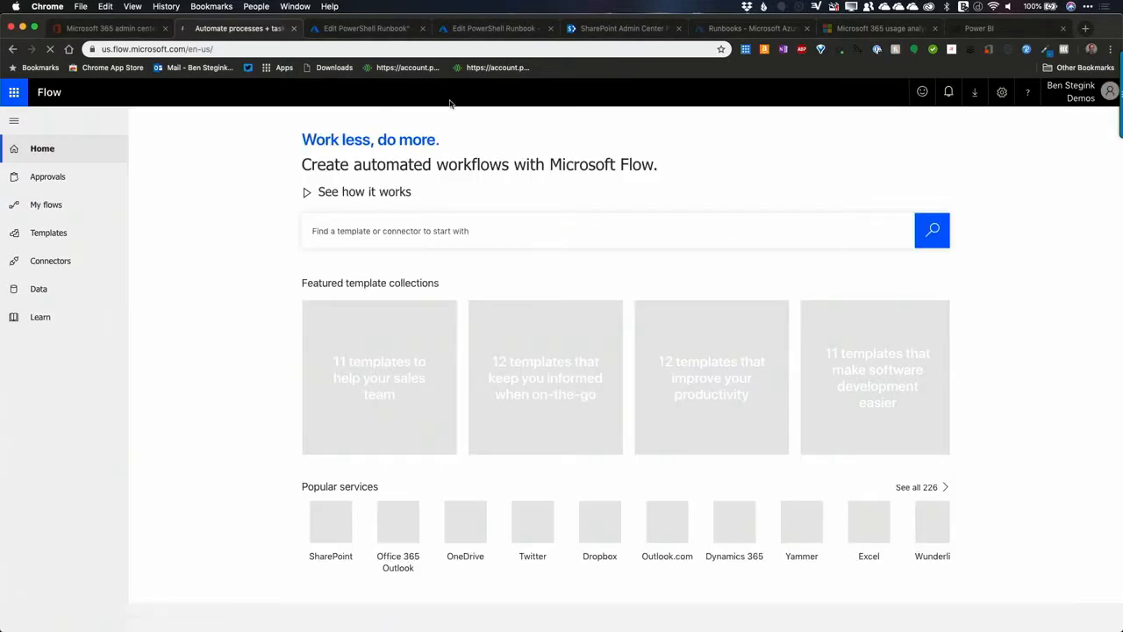
Step: Switch to the SharePoint admin center and try to load the path sites/demo on the intelligink-admin.sharepoint.com address
{"action": "left_click", "coordinate": [614, 29]}
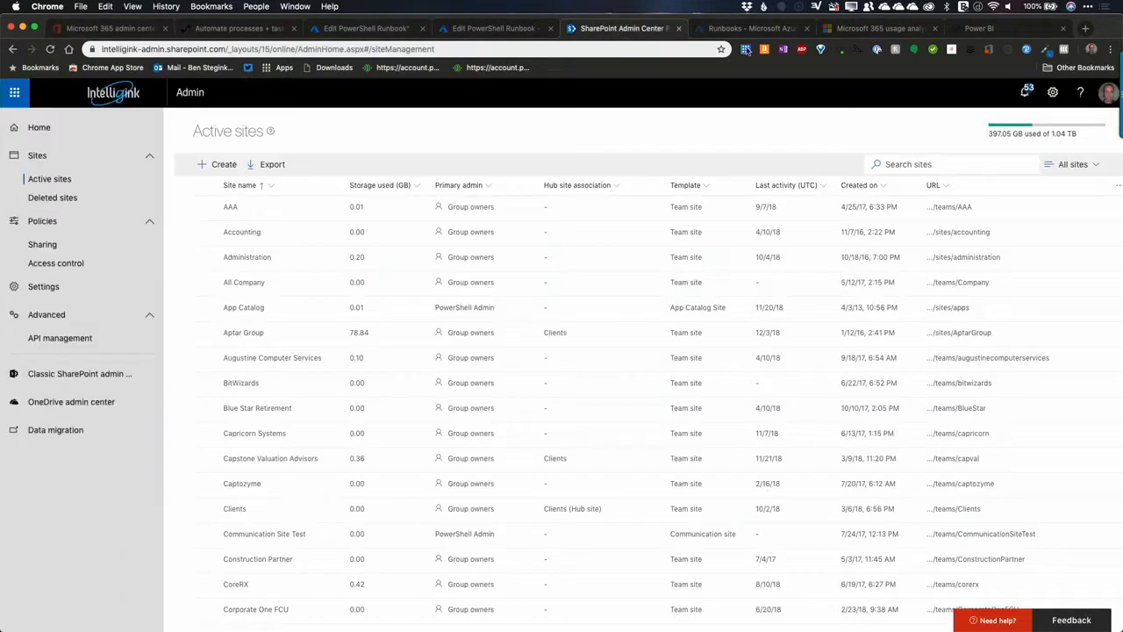
{"action": "left_click", "coordinate": [225, 49]}
{"action": "left_click_drag", "start_coordinate": [225, 49], "coordinate": [477, 55]}
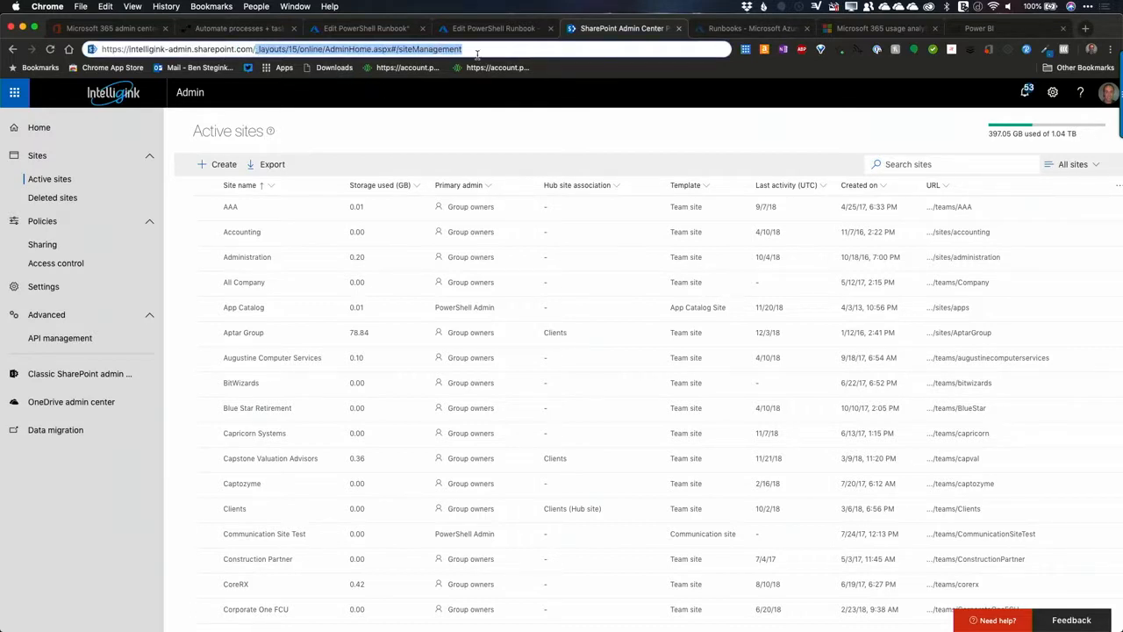
{"action": "type", "text": "intellign="}
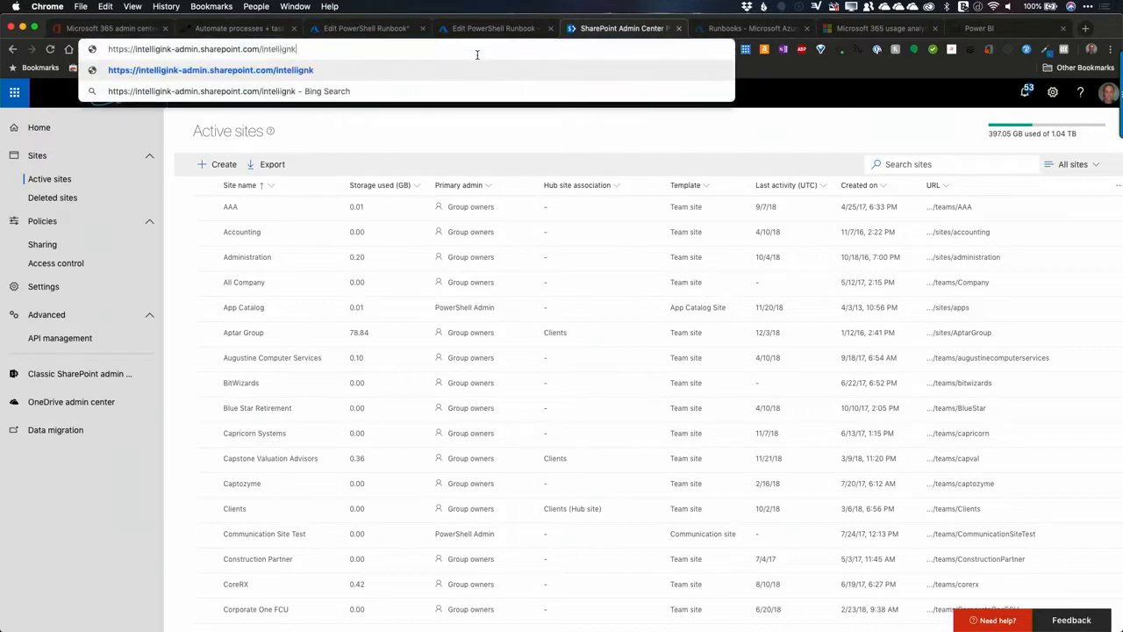
{"action": "key", "text": "BackSpace"}
{"action": "key", "text": "BackSpace"}
{"action": "type", "text": "ink.com"}
{"action": "key", "text": "BackSpace"}
{"action": "key", "text": "BackSpace"}
{"action": "key", "text": "BackSpace"}
{"action": "key", "text": "BackSpace"}
{"action": "key", "text": "BackSpace"}
{"action": "key", "text": "BackSpace"}
{"action": "key", "text": "BackSpace"}
{"action": "key", "text": "BackSpace"}
{"action": "key", "text": "BackSpace"}
{"action": "key", "text": "BackSpace"}
{"action": "key", "text": "BackSpace"}
{"action": "key", "text": "BackSpace"}
{"action": "key", "text": "BackSpace"}
{"action": "key", "text": "BackSpace"}
{"action": "key", "text": "BackSpace"}
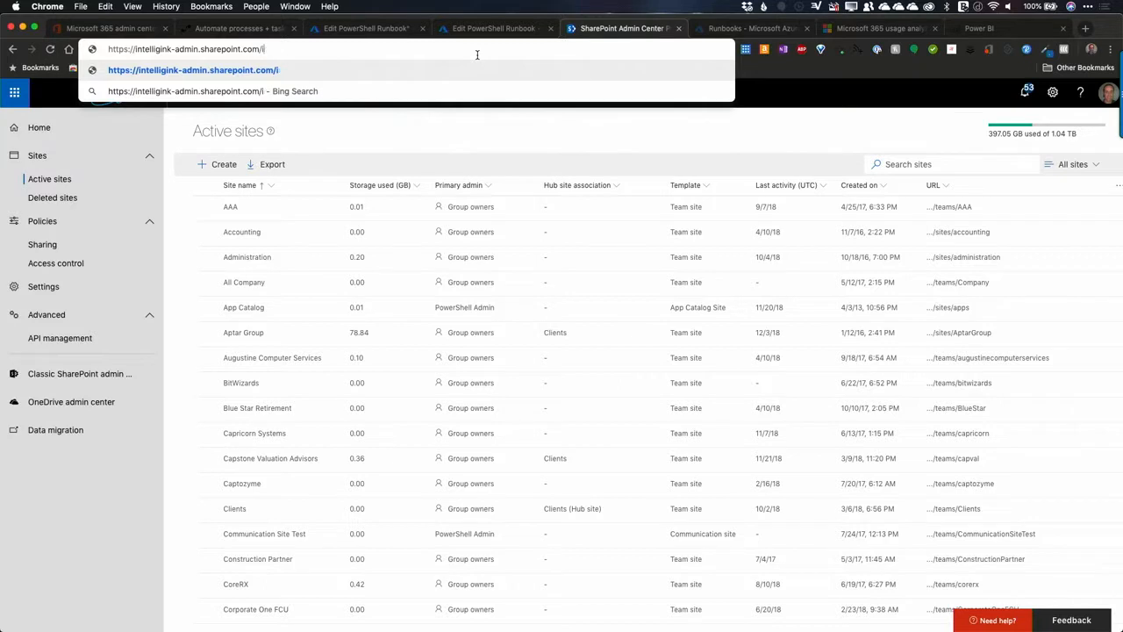
{"action": "type", "text": "sites/d;em"}
{"action": "key", "text": "BackSpace"}
{"action": "key", "text": "BackSpace"}
{"action": "key", "text": "BackSpace"}
{"action": "type", "text": "emo"}
{"action": "key", "text": "Return"}
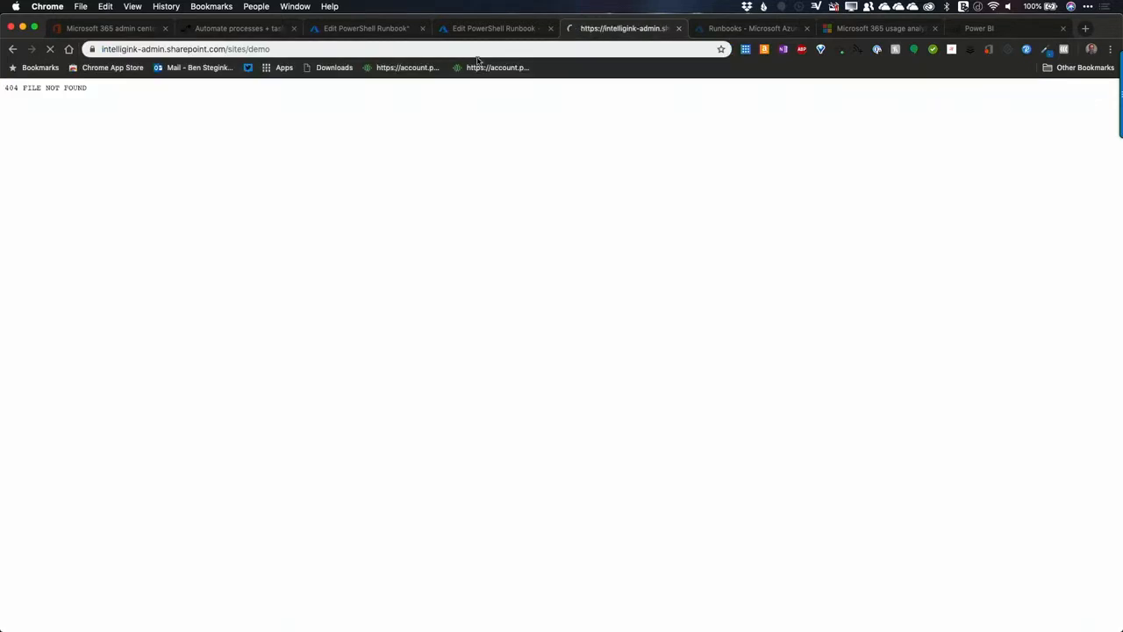
Step: Correct the address to intelligink.sharepoint.com/sites/demo and open the site's Group and Teams Provisioning list
{"action": "left_click_drag", "start_coordinate": [227, 48], "coordinate": [272, 50]}
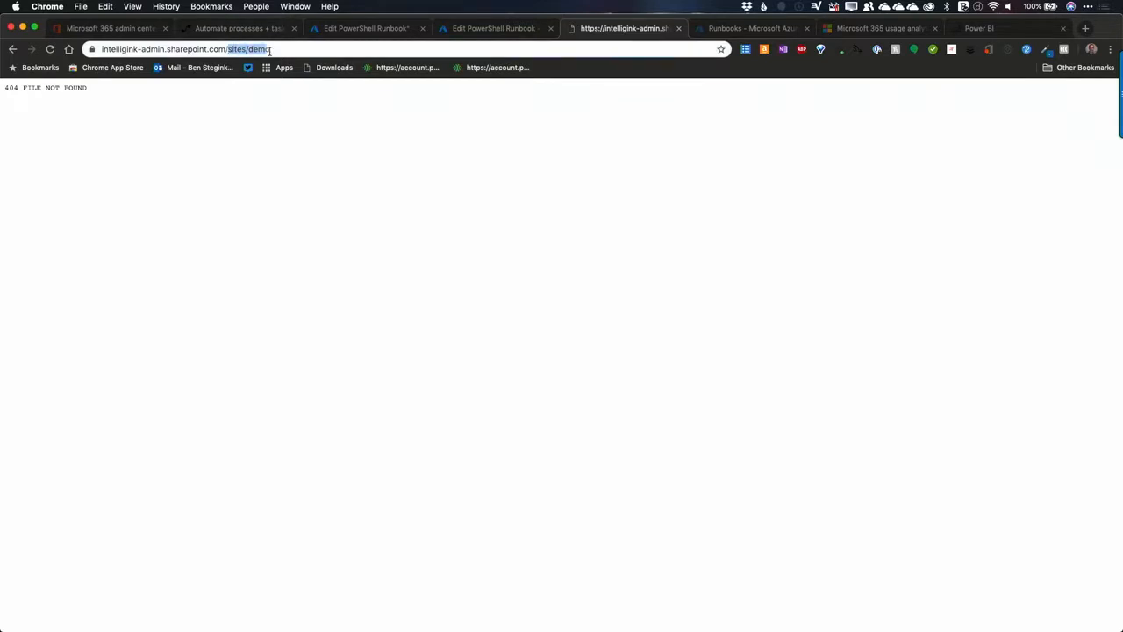
{"action": "left_click", "coordinate": [190, 49]}
{"action": "key", "text": "BackSpace"}
{"action": "key", "text": "BackSpace"}
{"action": "key", "text": "BackSpace"}
{"action": "key", "text": "BackSpace"}
{"action": "key", "text": "BackSpace"}
{"action": "key", "text": "BackSpace"}
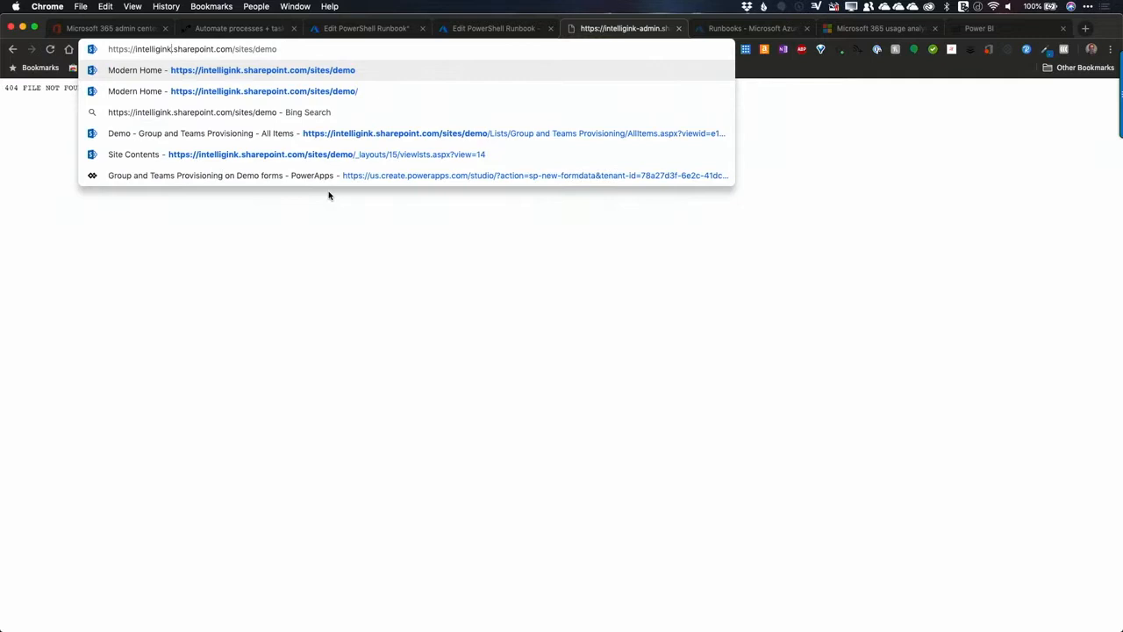
{"action": "key", "text": "Return"}
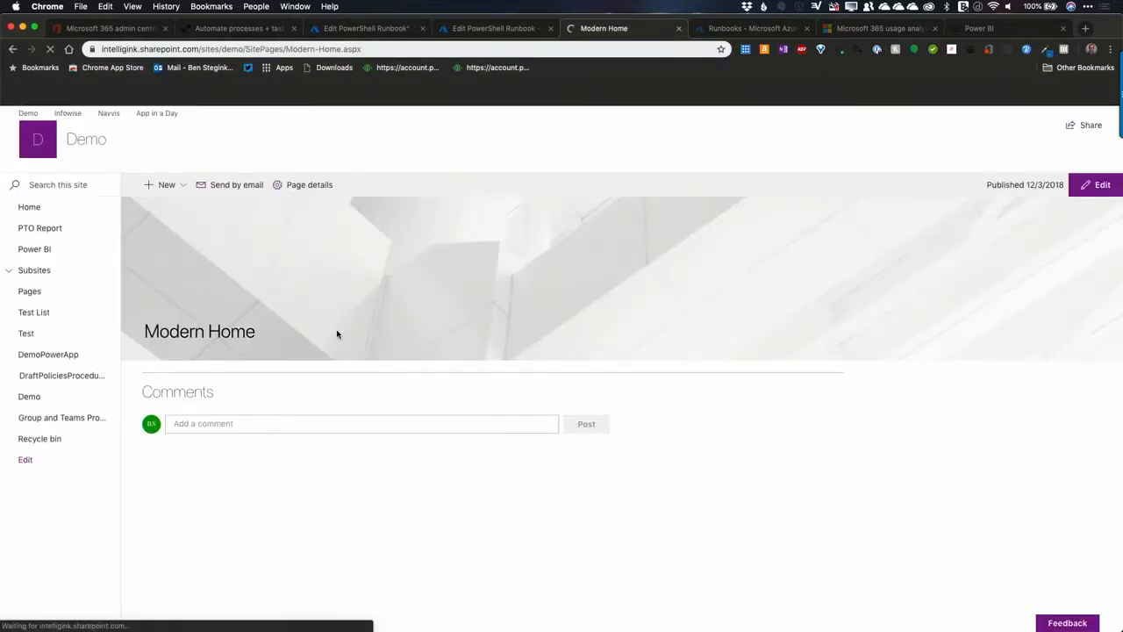
{"action": "left_click", "coordinate": [73, 426]}
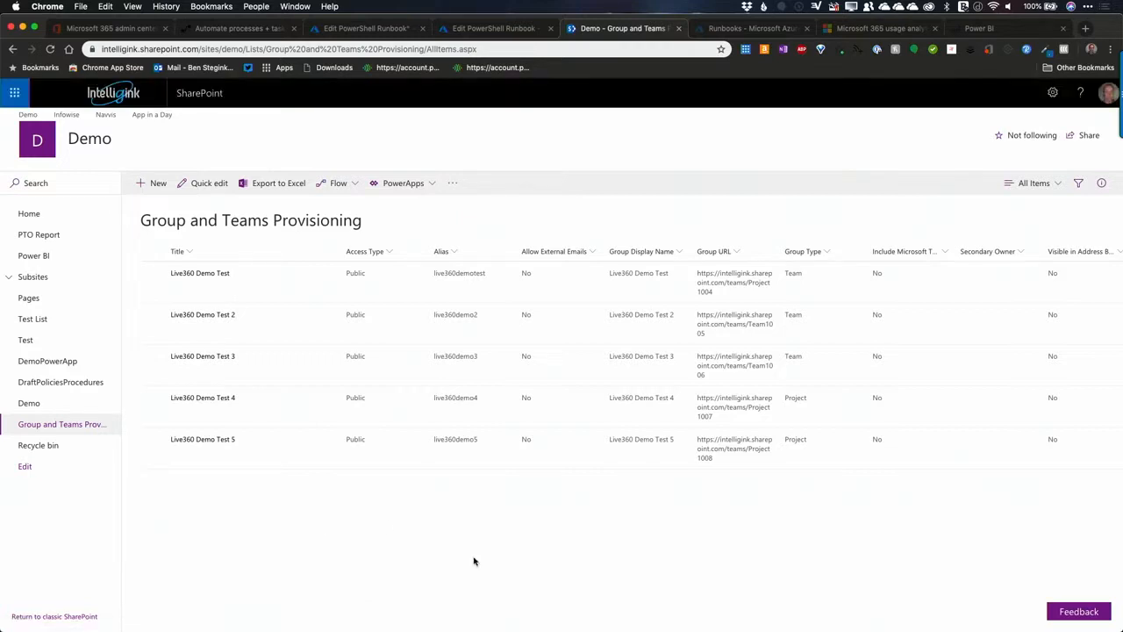
Step: Start a new item in the Group and Teams Provisioning list with the title "Demo Site"
{"action": "left_click", "coordinate": [153, 184]}
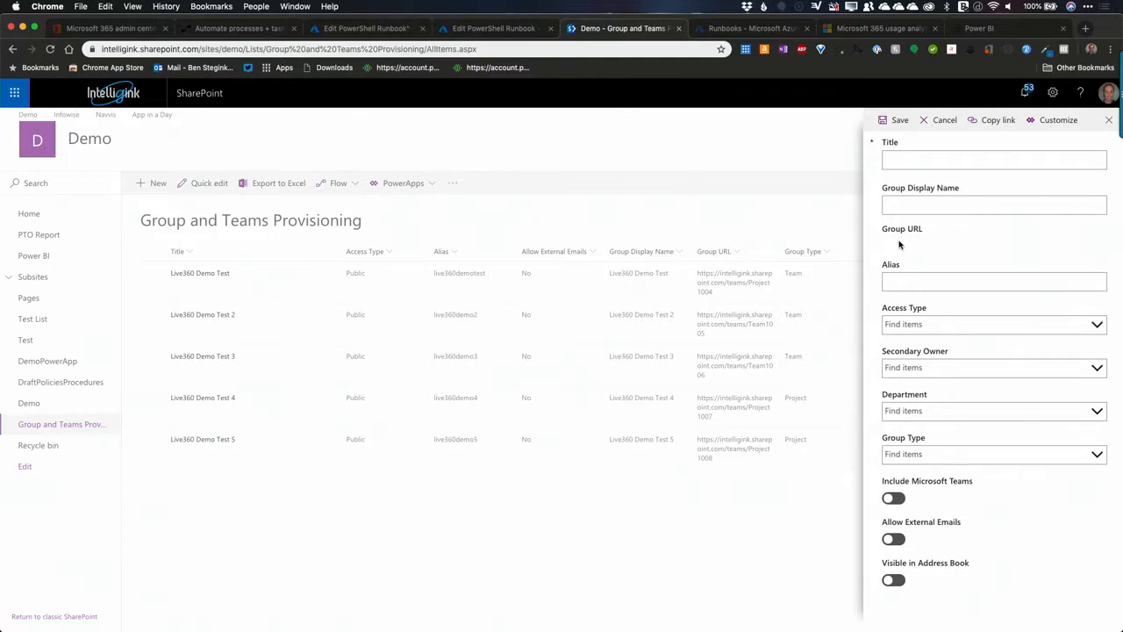
{"action": "left_click", "coordinate": [924, 159]}
{"action": "type", "text": "Demo Site"}
Step: Set the new item's Group Display Name to "Live 360 Awesome Demo"
{"action": "left_click", "coordinate": [920, 207]}
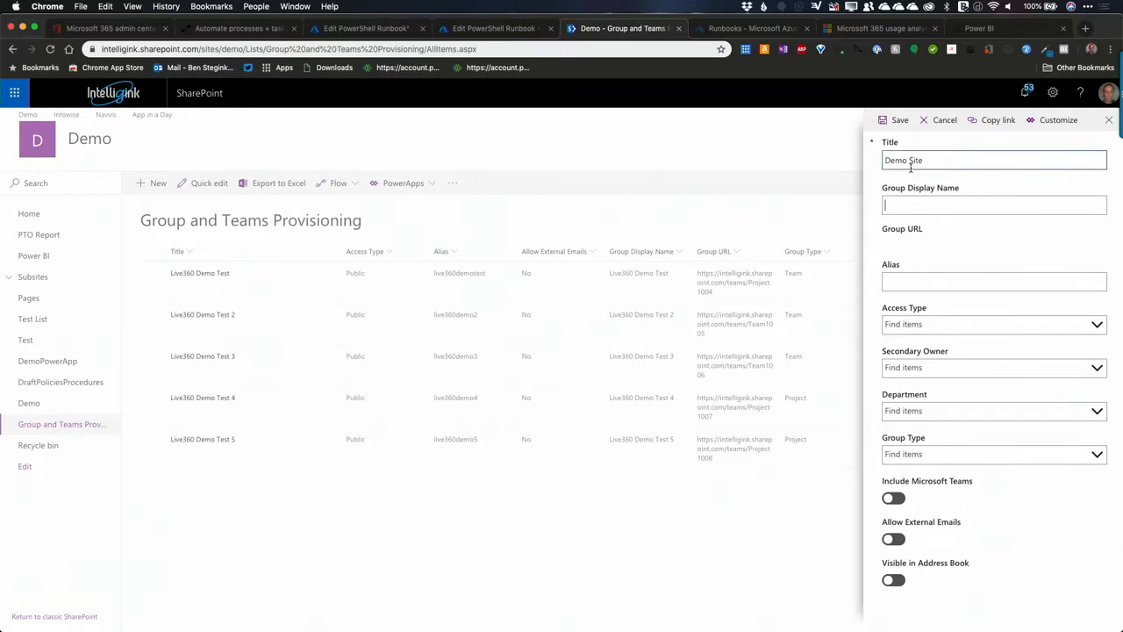
{"action": "type", "text": "D"}
{"action": "key", "text": "BackSpace"}
{"action": "type", "text": "Liuve"}
{"action": "key", "text": "BackSpace"}
{"action": "key", "text": "BackSpace"}
{"action": "key", "text": "BackSpace"}
{"action": "type", "text": "ve 360 Awsome Demo"}
{"action": "key", "text": "BackSpace"}
{"action": "key", "text": "BackSpace"}
{"action": "key", "text": "BackSpace"}
{"action": "key", "text": "BackSpace"}
{"action": "key", "text": "BackSpace"}
{"action": "key", "text": "BackSpace"}
{"action": "key", "text": "BackSpace"}
{"action": "key", "text": "BackSpace"}
{"action": "key", "text": "BackSpace"}
{"action": "type", "text": "esome Demo"}
Step: Set the item's alias to live360awesome and its access type to Public
{"action": "left_click", "coordinate": [940, 282]}
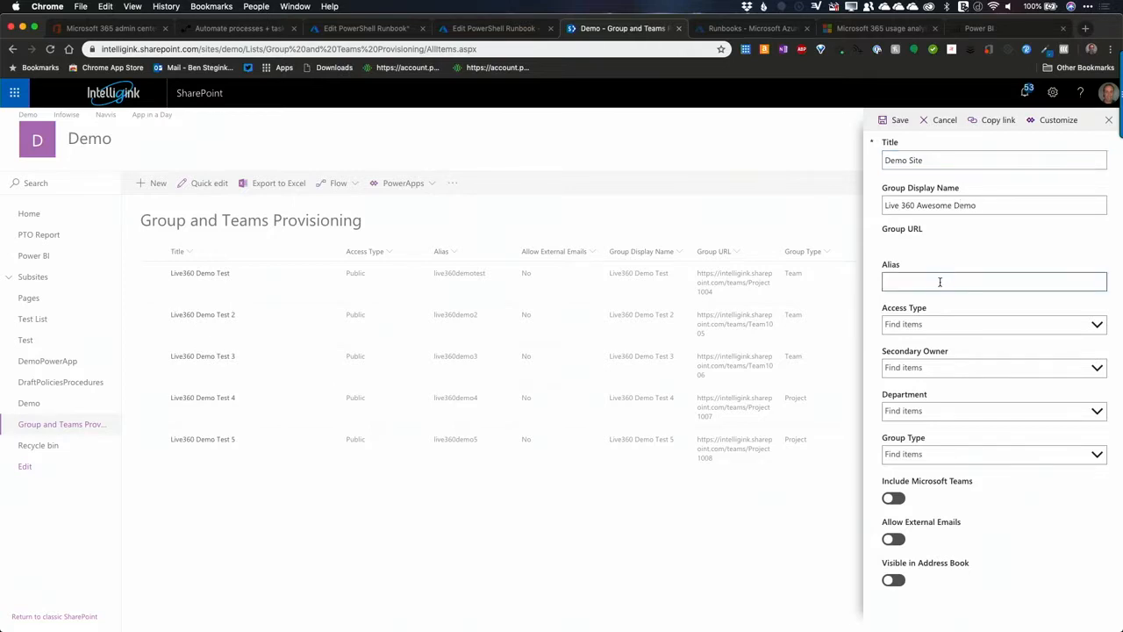
{"action": "type", "text": "live"}
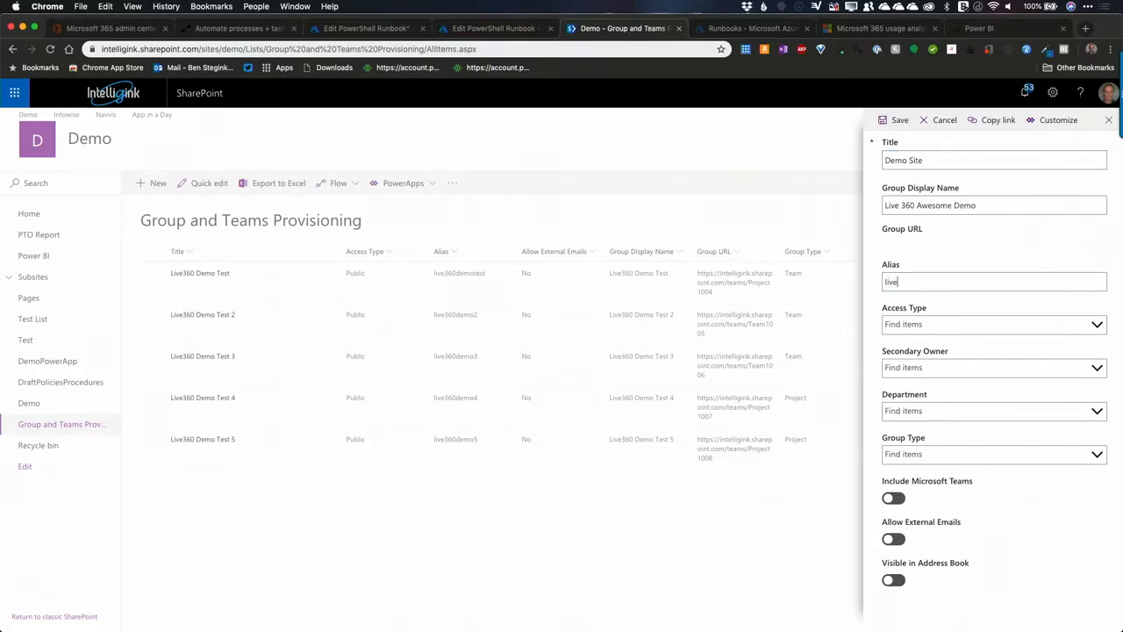
{"action": "type", "text": "360awesome"}
{"action": "left_click", "coordinate": [920, 326]}
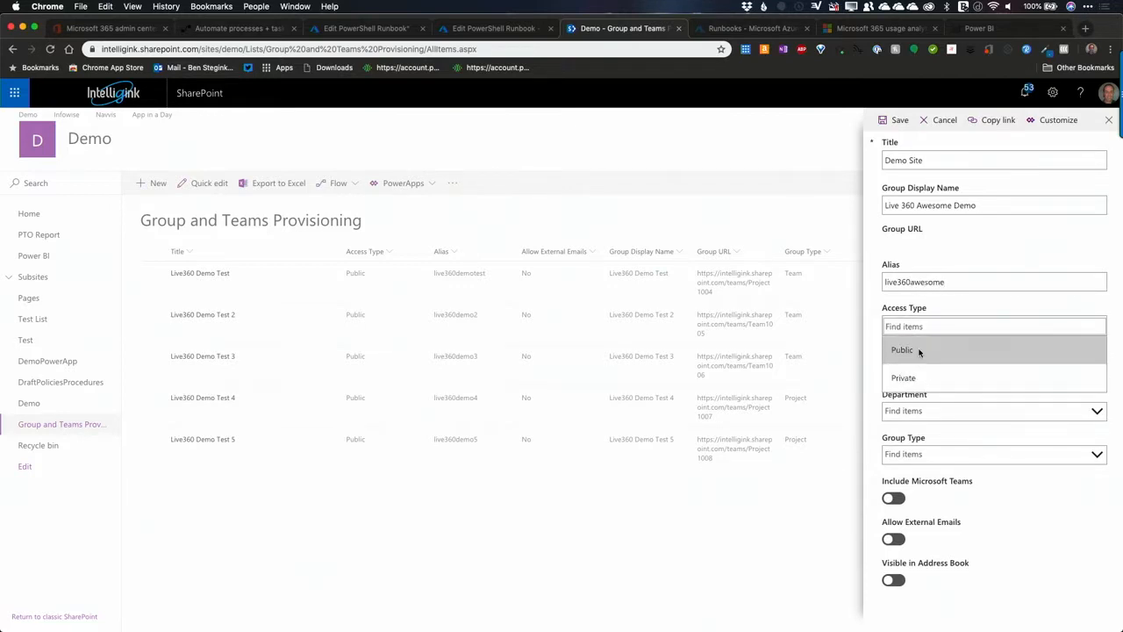
{"action": "left_click", "coordinate": [912, 378]}
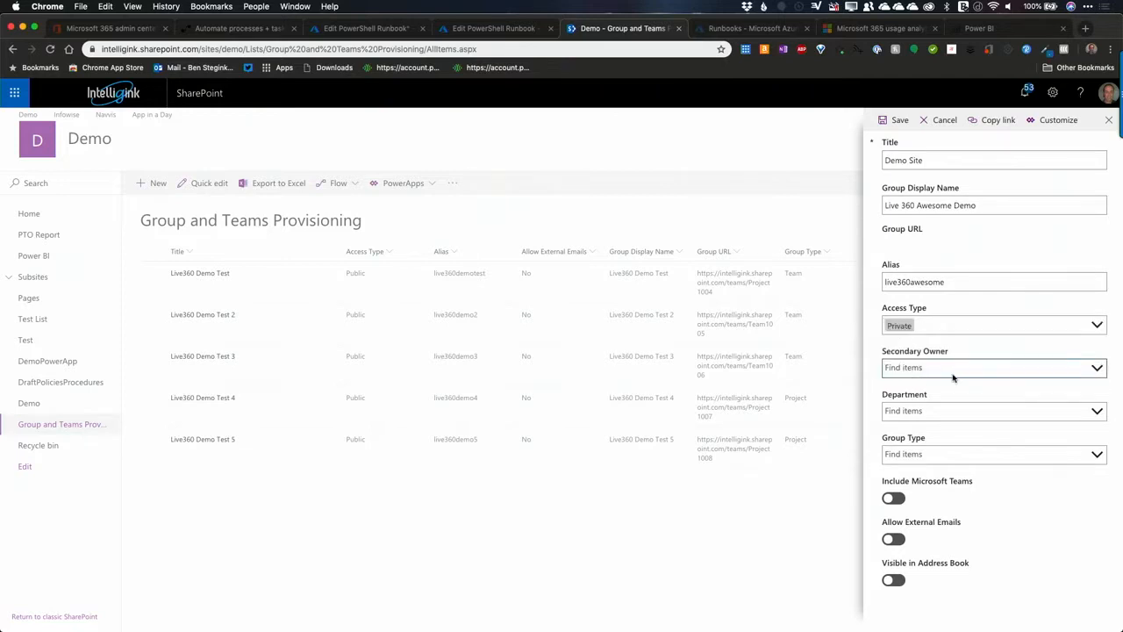
{"action": "left_click", "coordinate": [911, 325]}
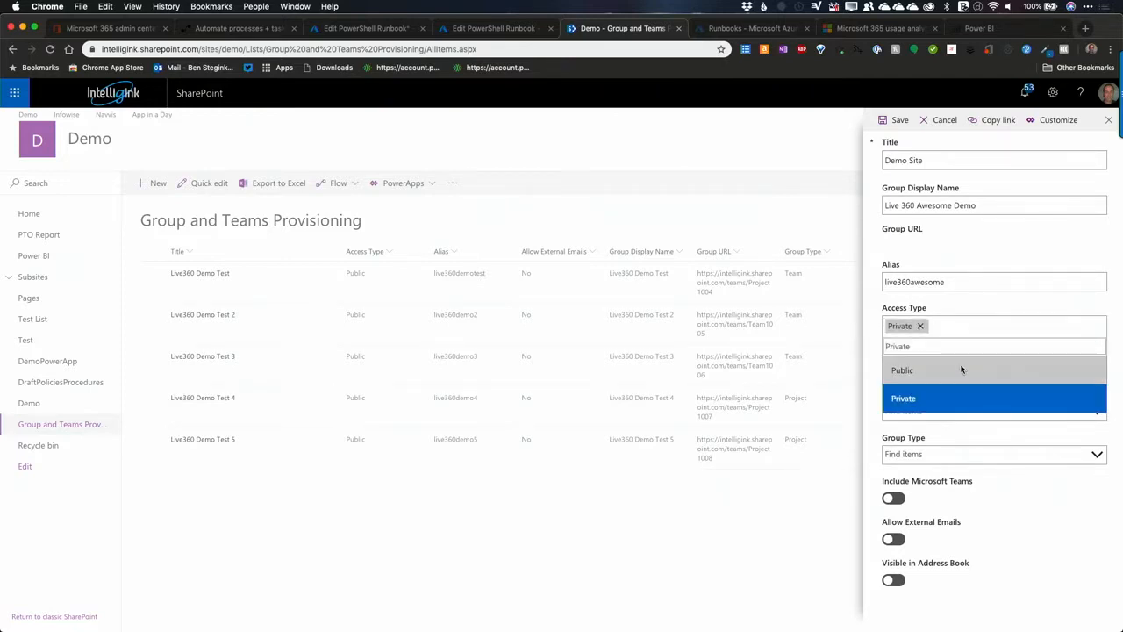
{"action": "left_click", "coordinate": [922, 369]}
Step: Find the colleague by first name and assign them as the item's secondary owner
{"action": "left_click", "coordinate": [924, 370]}
{"action": "type", "text": "aason"}
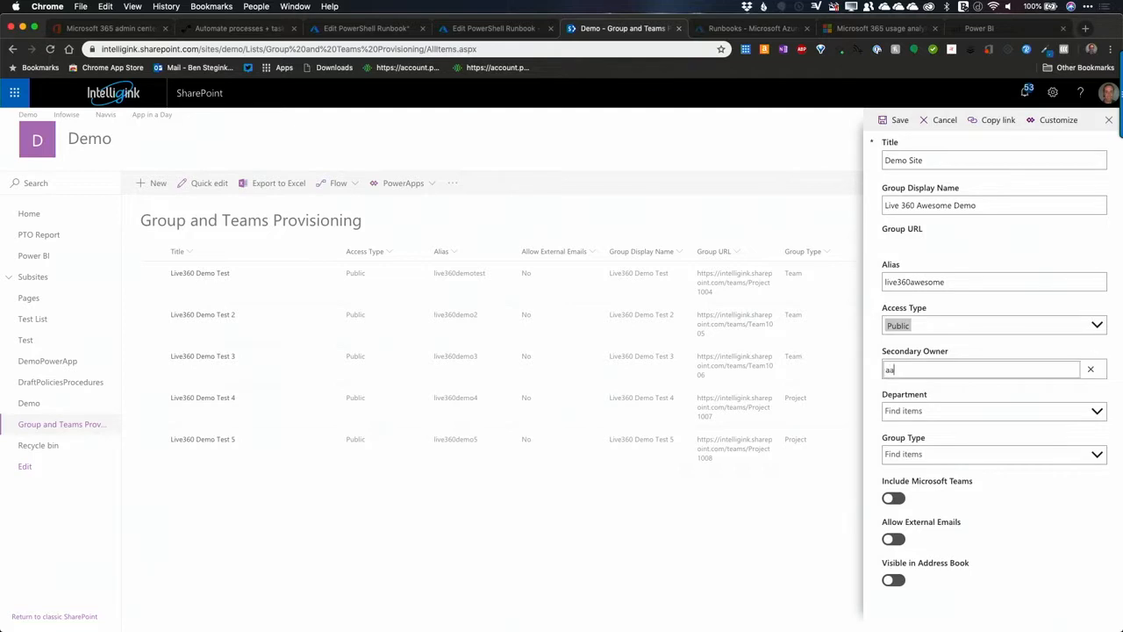
{"action": "key", "text": "BackSpace"}
{"action": "key", "text": "BackSpace"}
{"action": "key", "text": "BackSpace"}
{"action": "type", "text": "t"}
{"action": "type", "text": "ron"}
{"action": "left_click", "coordinate": [918, 404]}
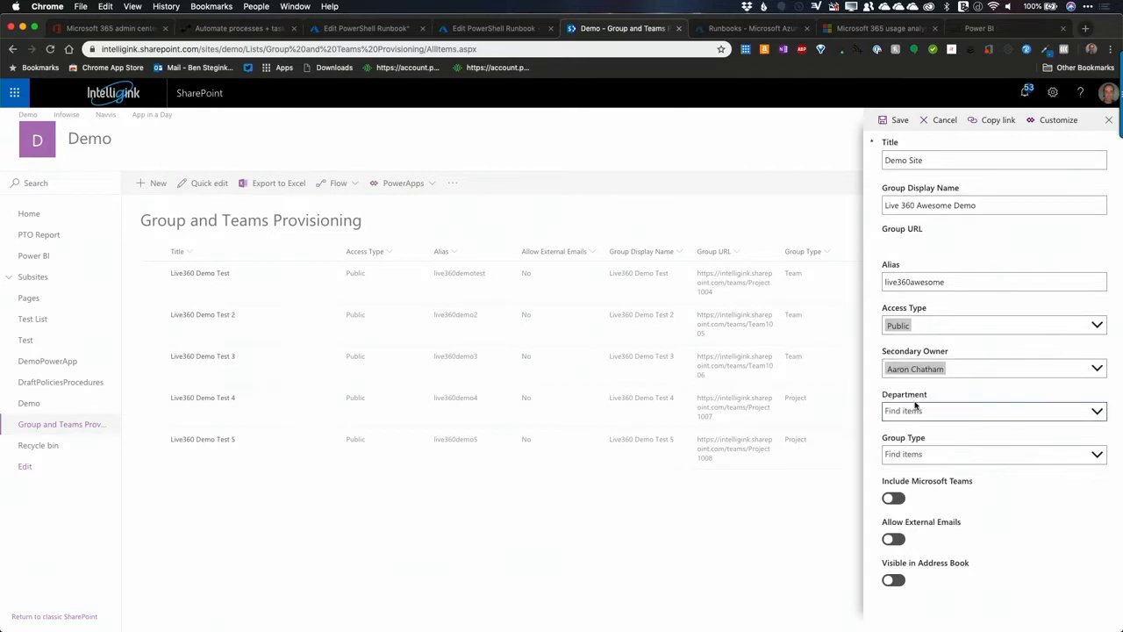
Step: Set the new item's department to Human Resources and its group type to Team, and save the item
{"action": "left_click", "coordinate": [965, 415]}
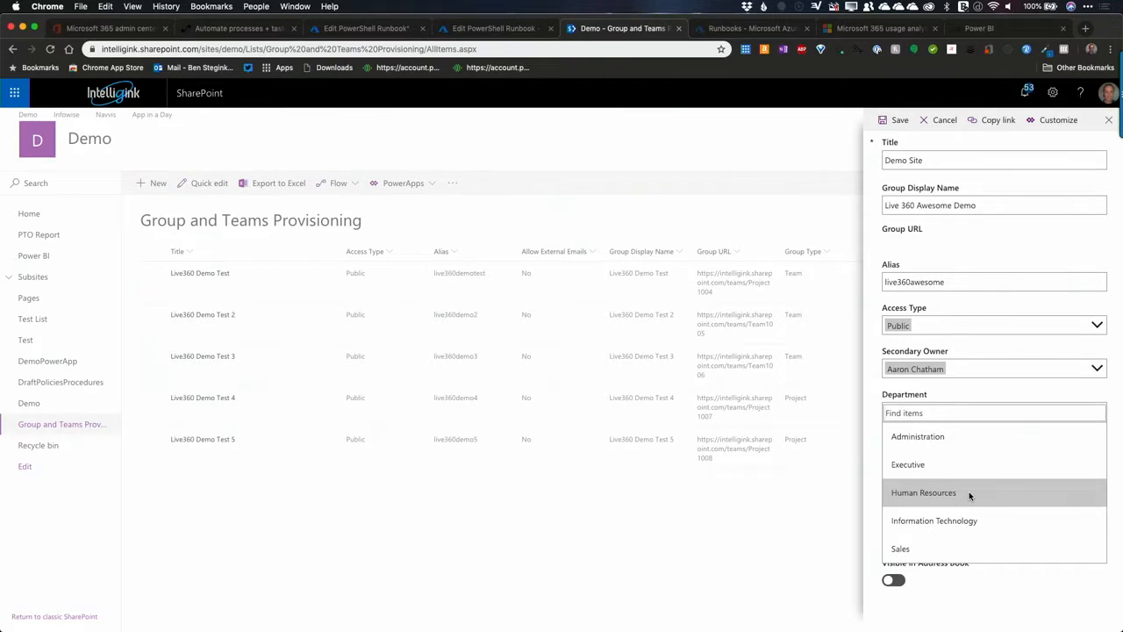
{"action": "left_click", "coordinate": [927, 494]}
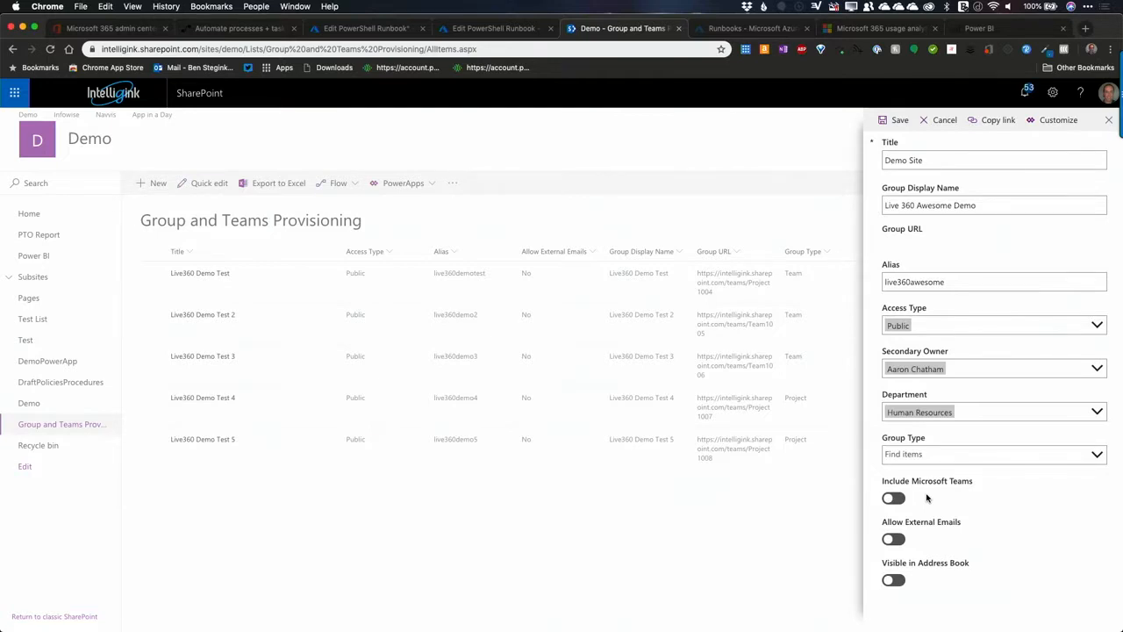
{"action": "left_click", "coordinate": [922, 455]}
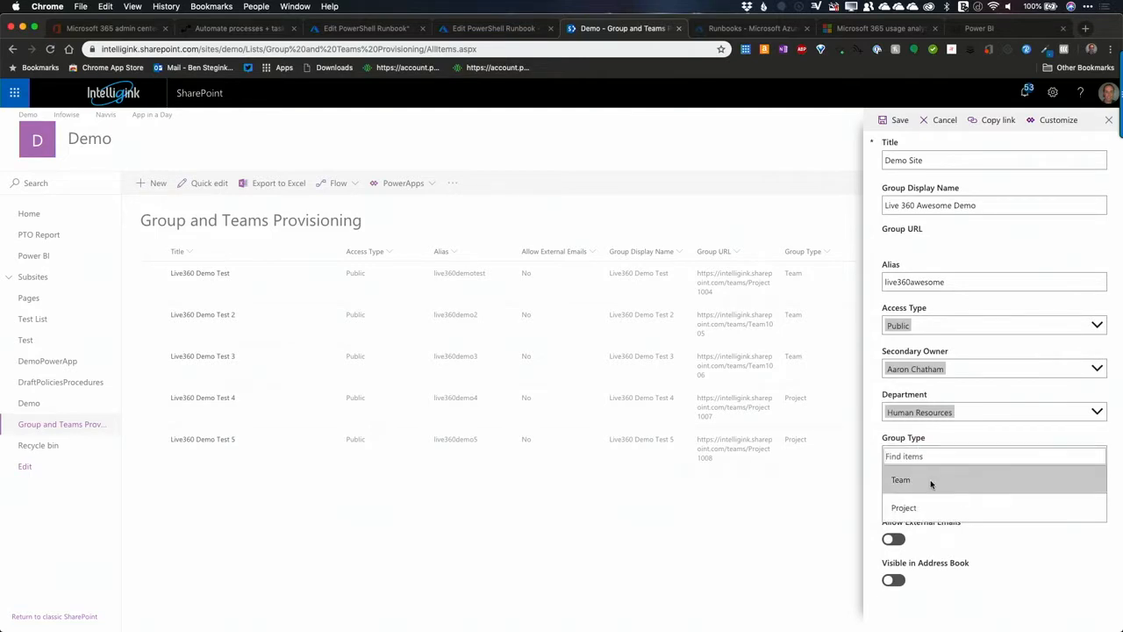
{"action": "left_click", "coordinate": [931, 482]}
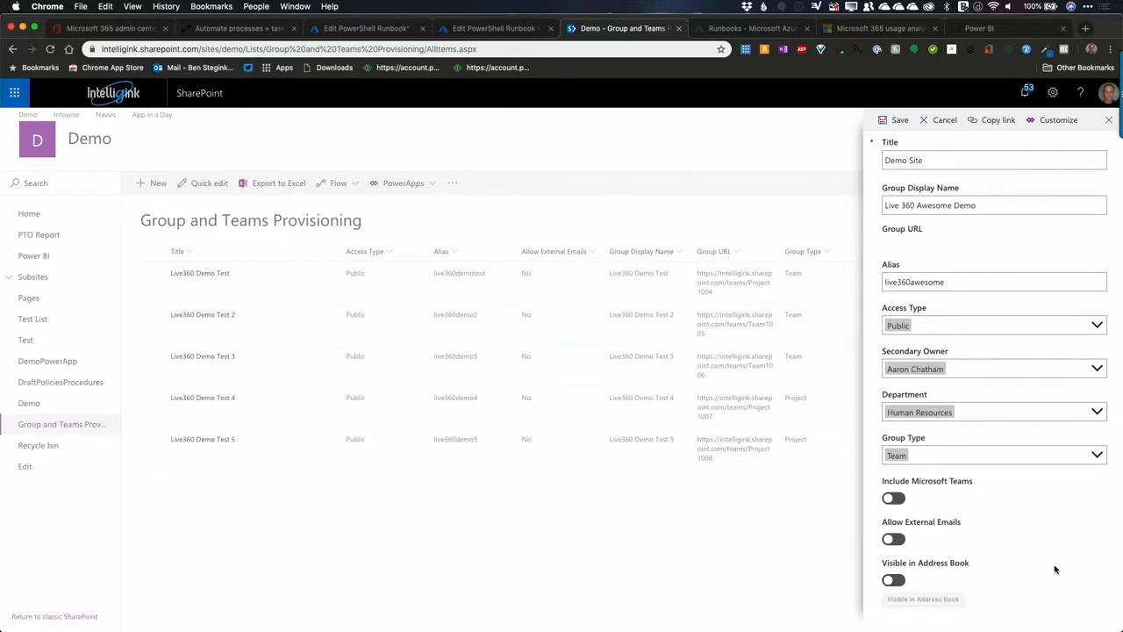
{"action": "left_click", "coordinate": [894, 123]}
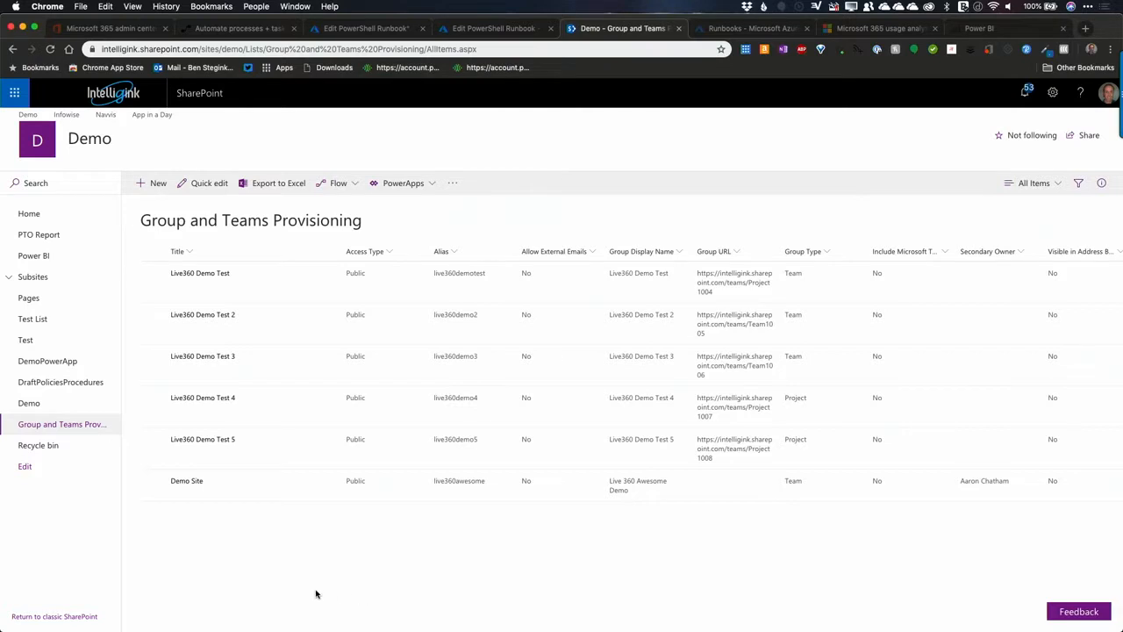
Step: Switch to Microsoft Flow and open the currently running run of the Office 365 Group/Team Provisioning flow
{"action": "left_click", "coordinate": [746, 35]}
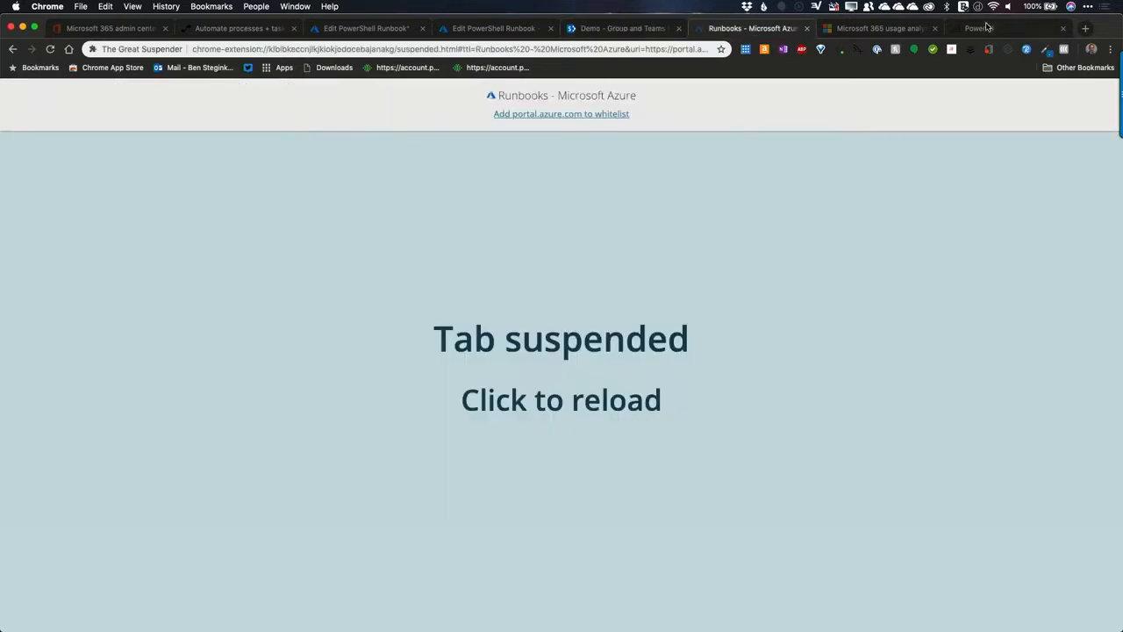
{"action": "left_click", "coordinate": [506, 51]}
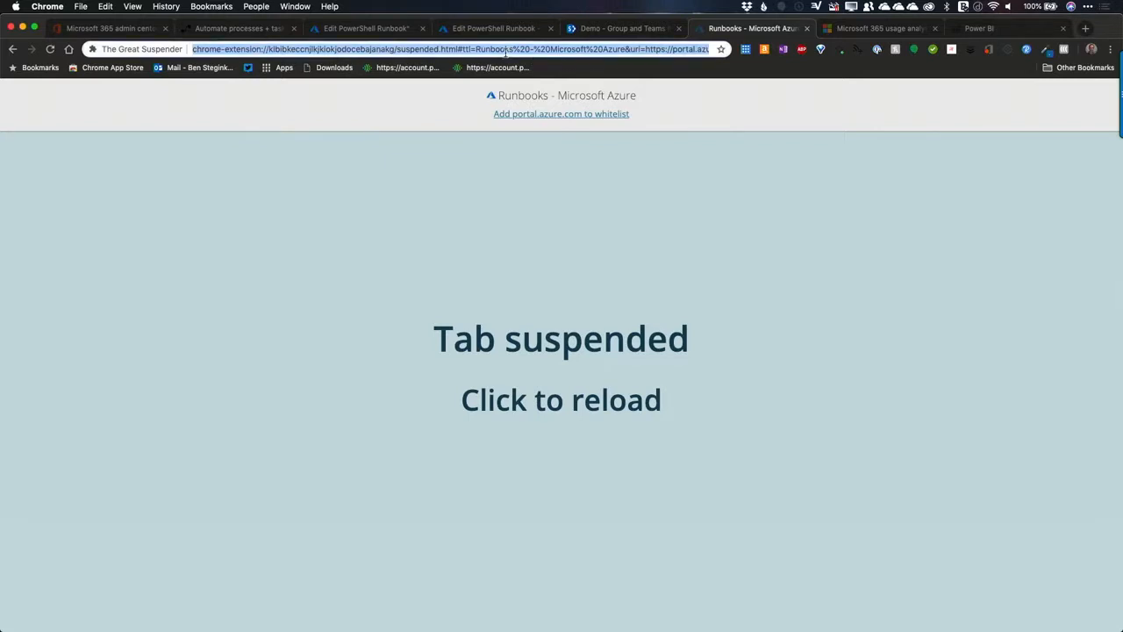
{"action": "left_click", "coordinate": [215, 30]}
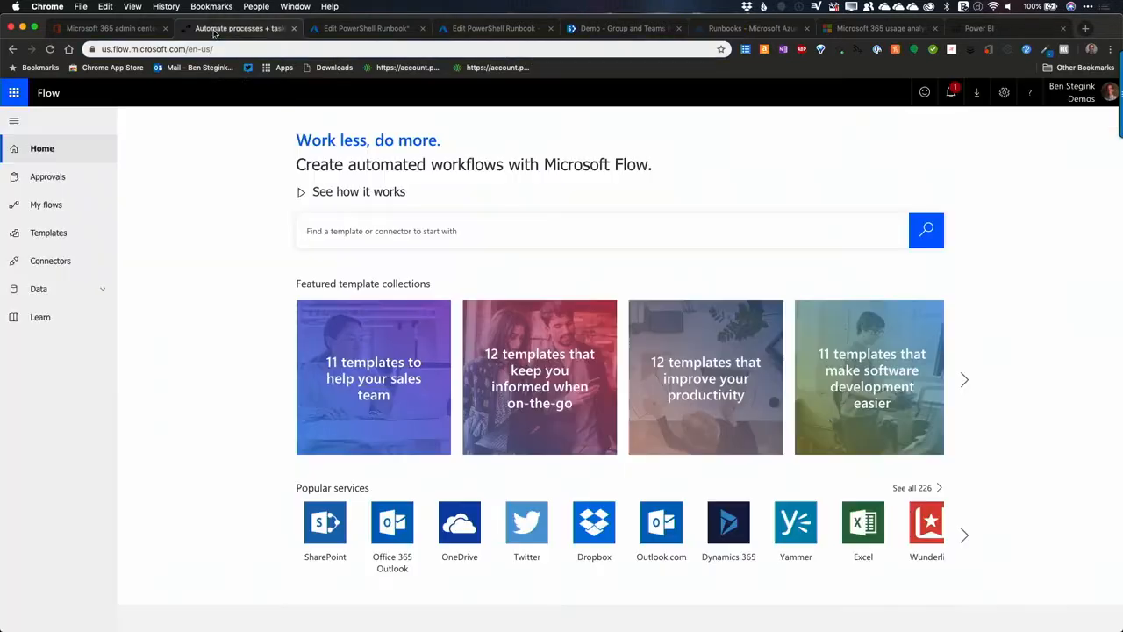
{"action": "left_click", "coordinate": [41, 211]}
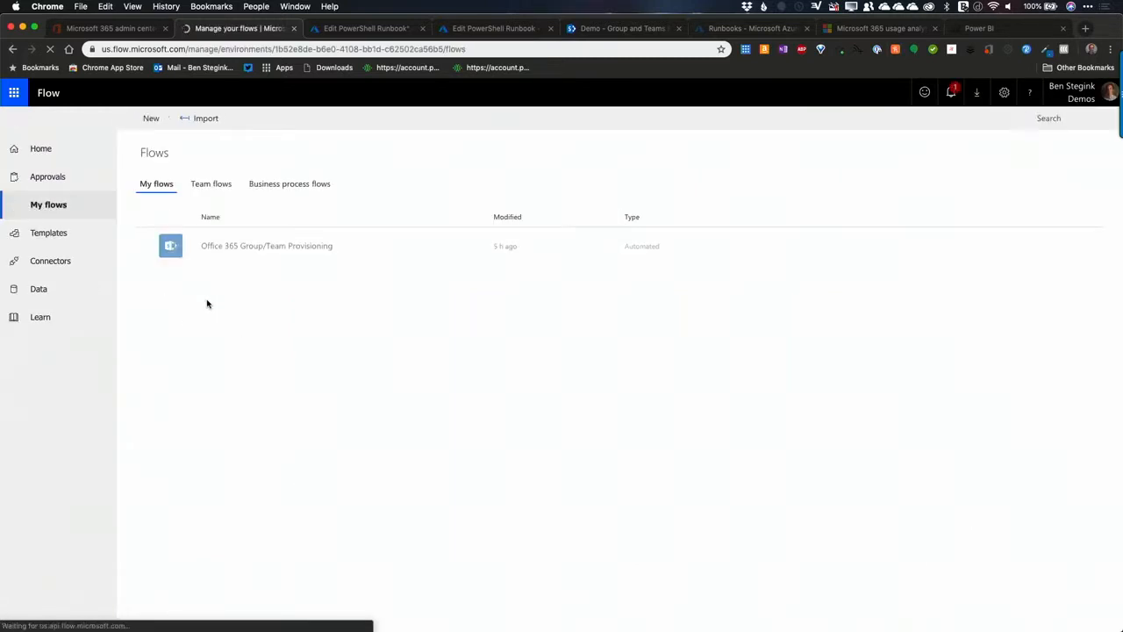
{"action": "left_click", "coordinate": [254, 252]}
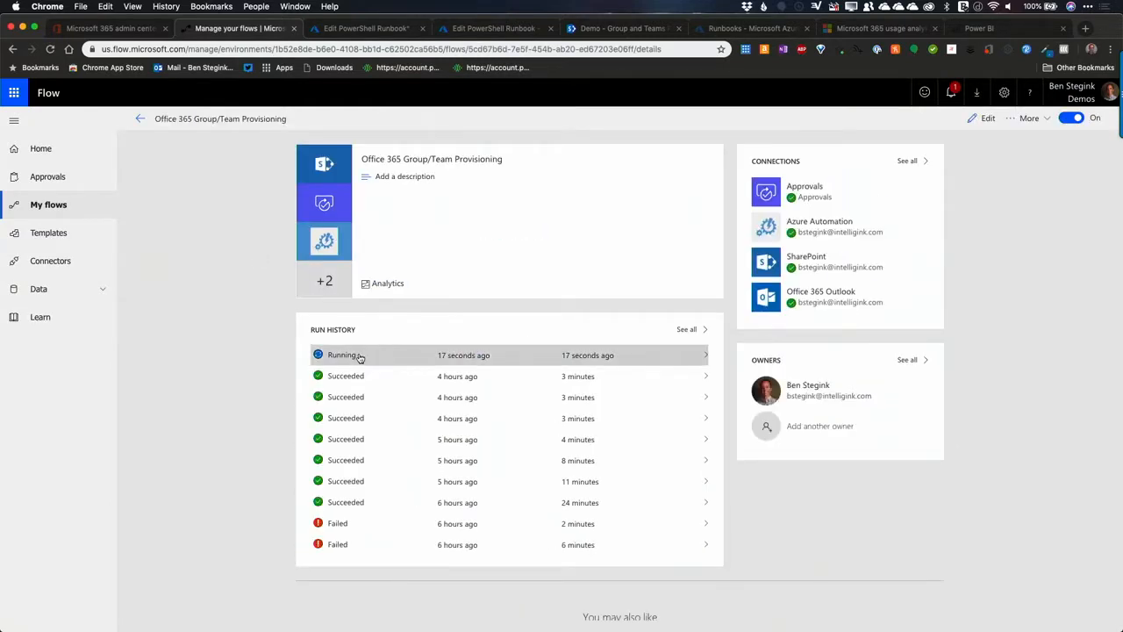
{"action": "left_click", "coordinate": [359, 356]}
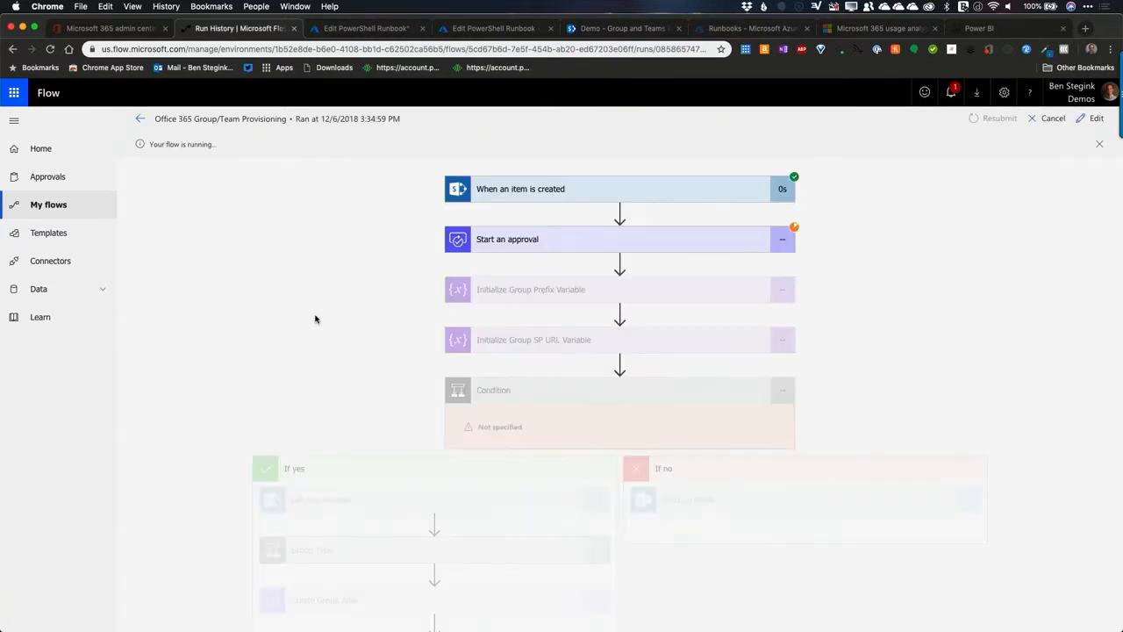
Step: Examine the inputs and outputs of the run's "When an item is created" trigger, and collapse it
{"action": "left_click", "coordinate": [551, 189]}
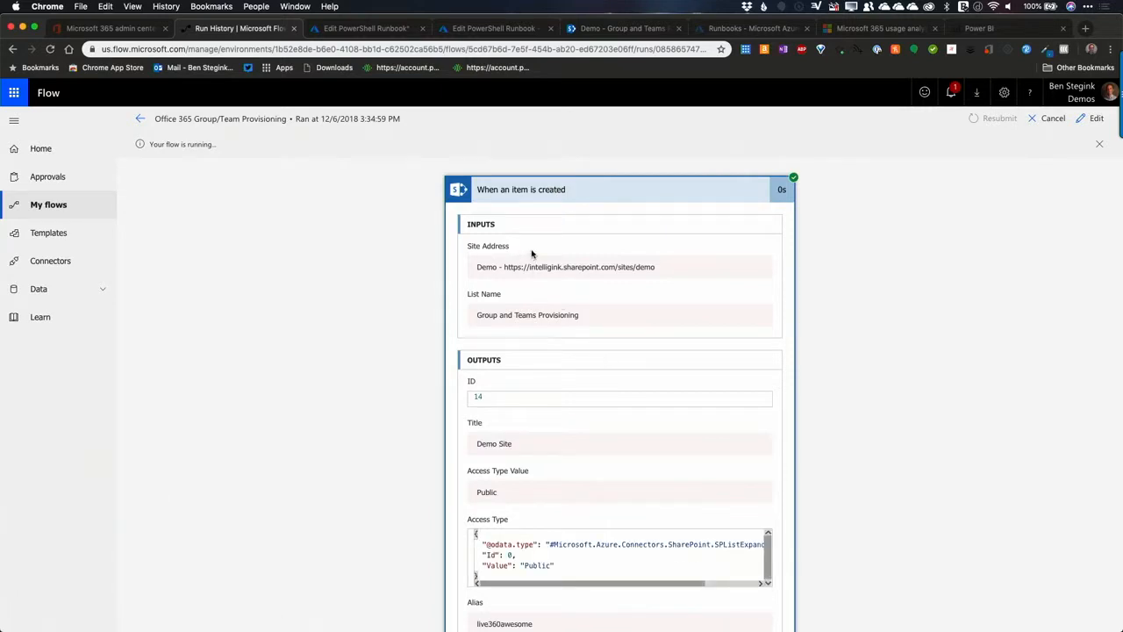
{"action": "scroll", "coordinate": [533, 303], "scroll_direction": "down", "scroll_amount": 5}
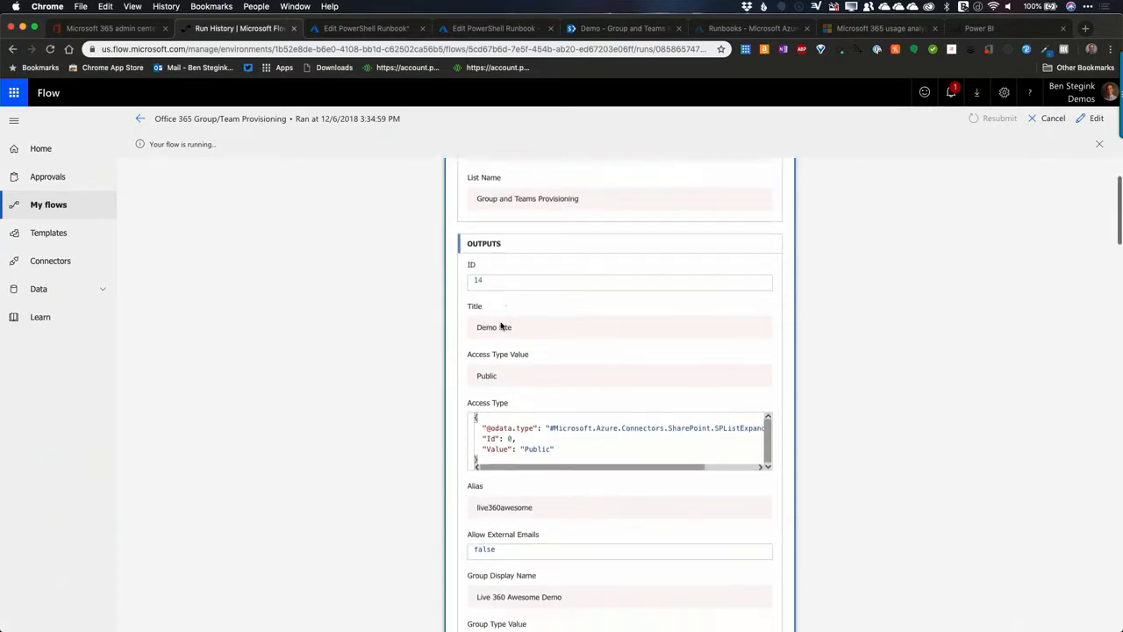
{"action": "scroll", "coordinate": [537, 443], "scroll_direction": "down", "scroll_amount": 2}
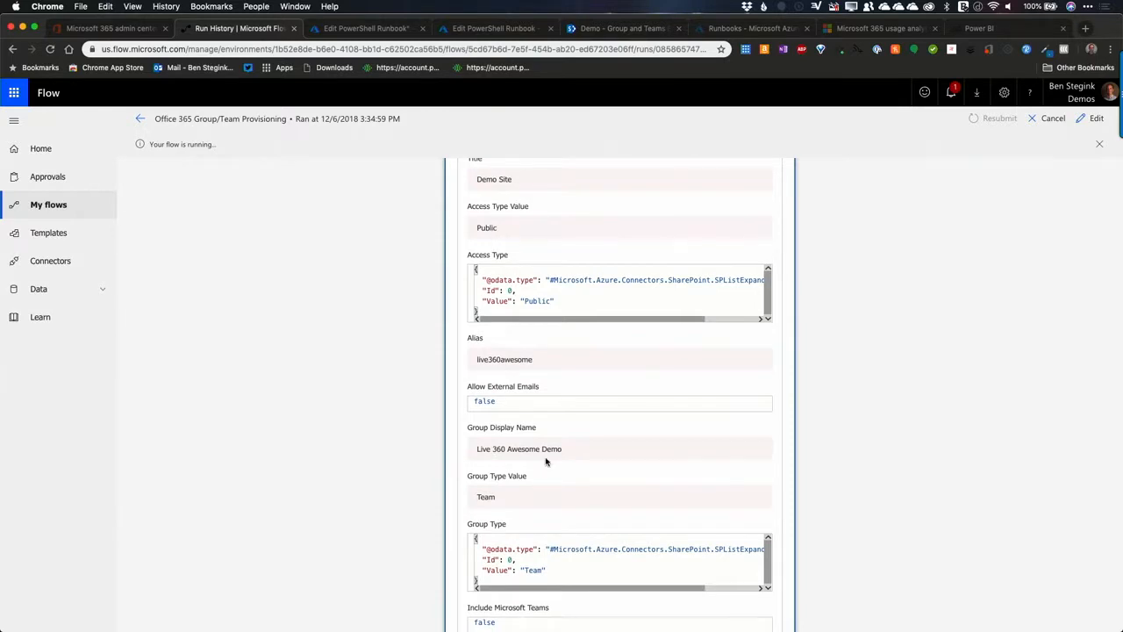
{"action": "scroll", "coordinate": [518, 455], "scroll_direction": "down", "scroll_amount": 3}
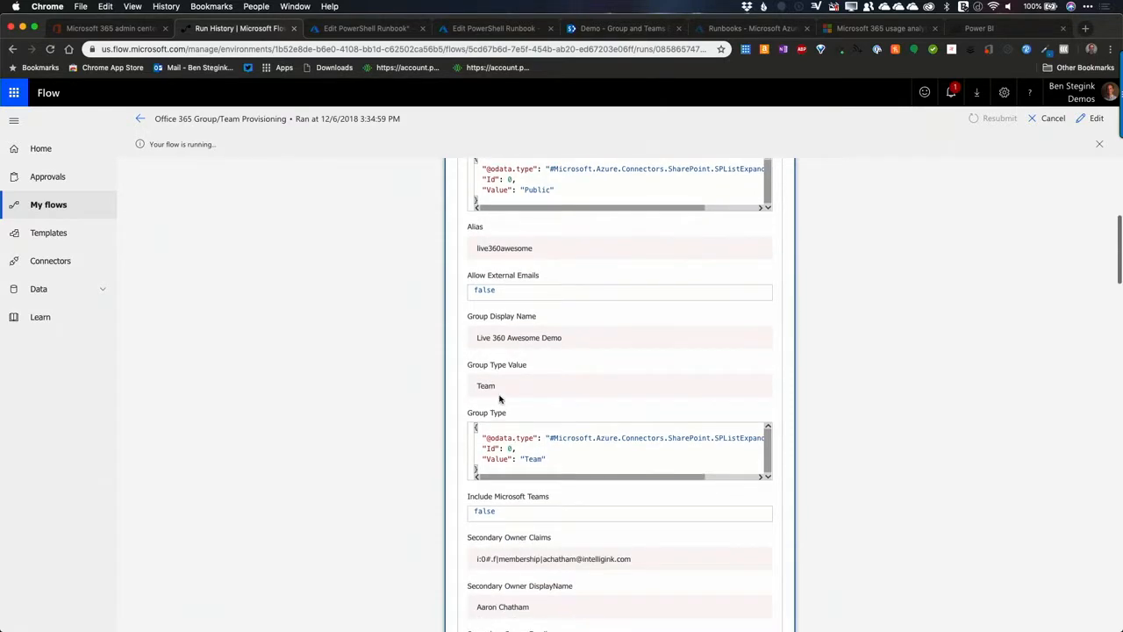
{"action": "scroll", "coordinate": [505, 408], "scroll_direction": "down", "scroll_amount": 8}
{"action": "scroll", "coordinate": [516, 419], "scroll_direction": "down", "scroll_amount": 20}
{"action": "scroll", "coordinate": [516, 416], "scroll_direction": "up", "scroll_amount": 20}
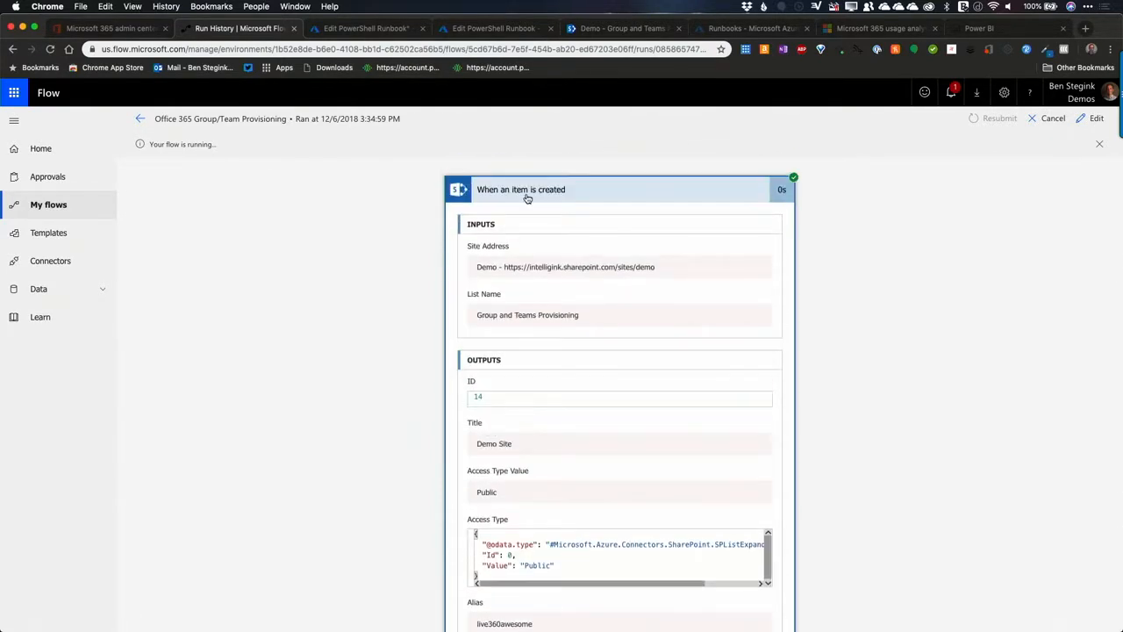
{"action": "left_click", "coordinate": [526, 198]}
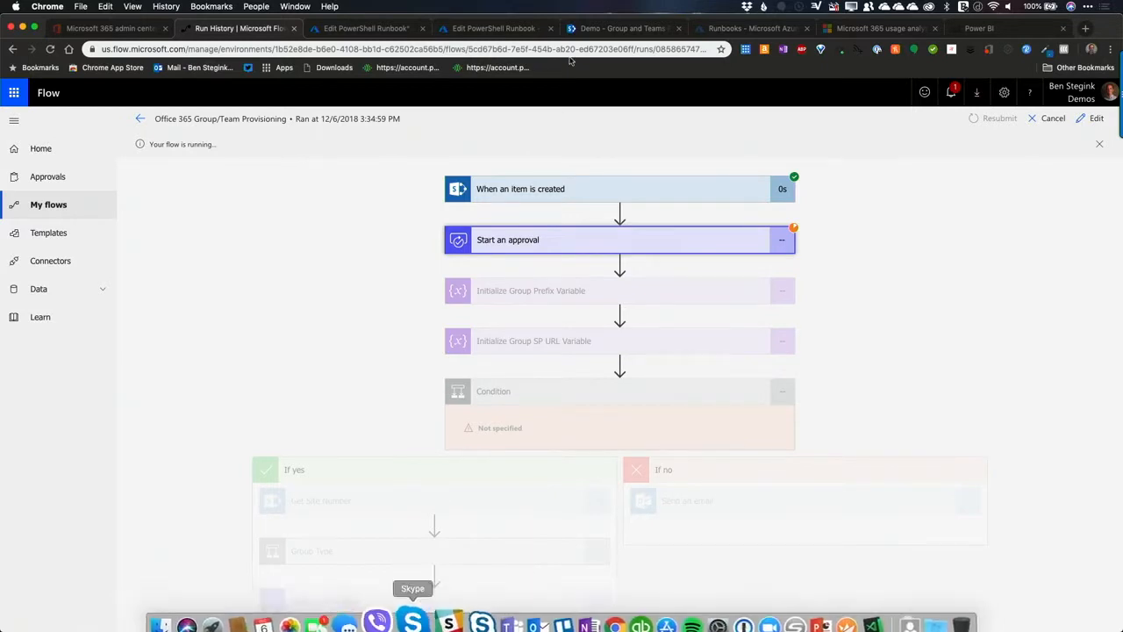
Step: Switch from the SharePoint list to Outlook mail, signing in with the presenter's own account
{"action": "left_click", "coordinate": [622, 29]}
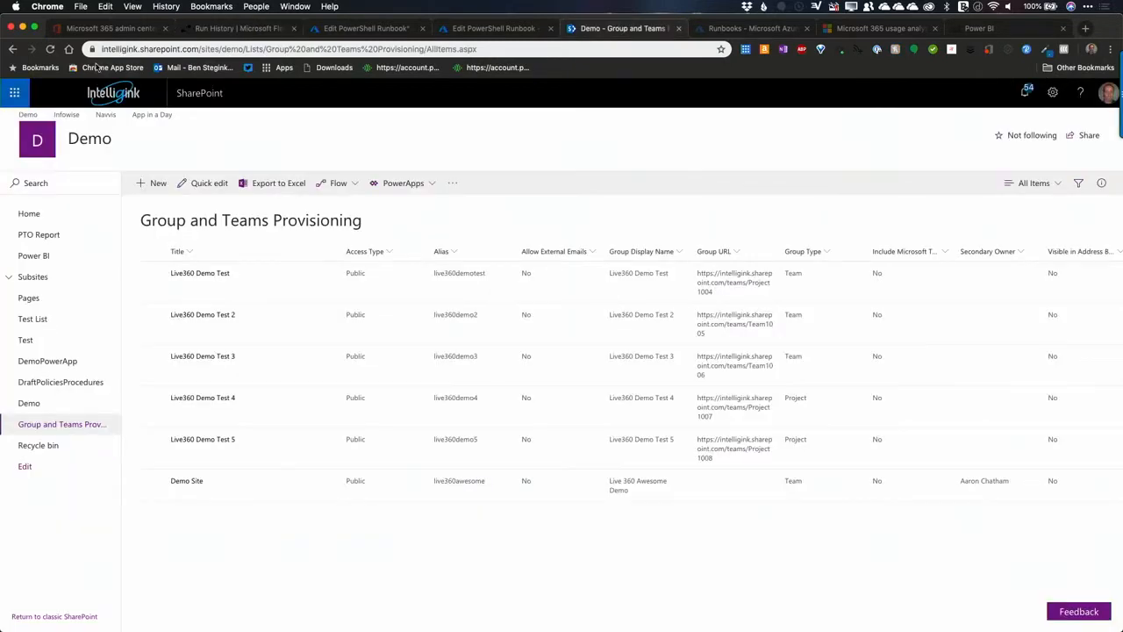
{"action": "left_click", "coordinate": [18, 91]}
{"action": "left_click", "coordinate": [40, 169]}
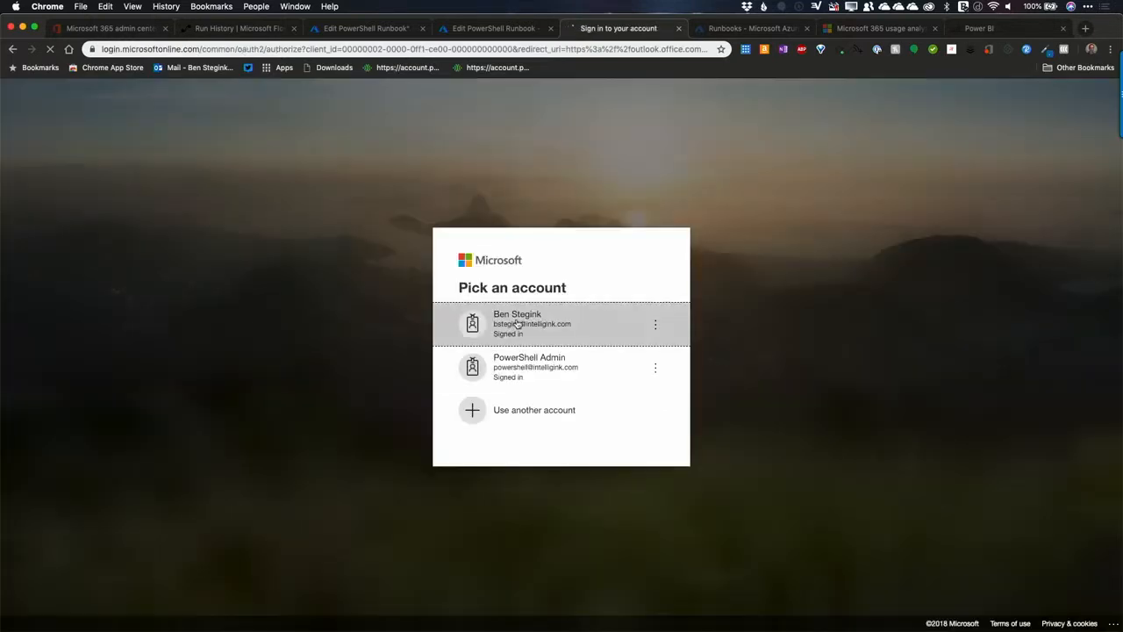
{"action": "left_click", "coordinate": [504, 324]}
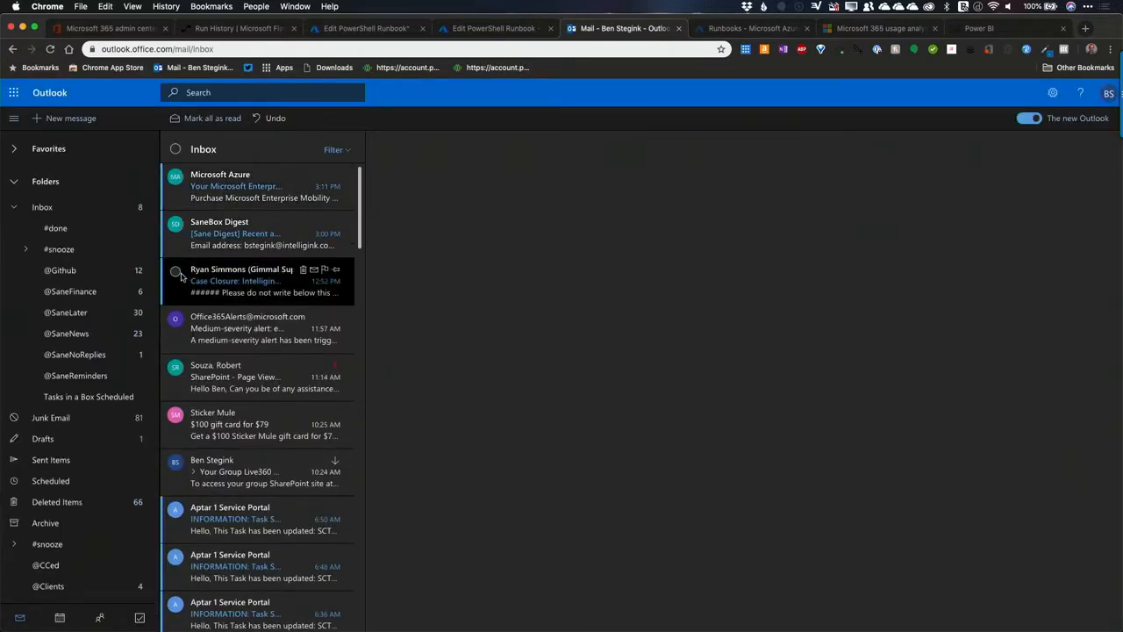
{"action": "left_click", "coordinate": [78, 315]}
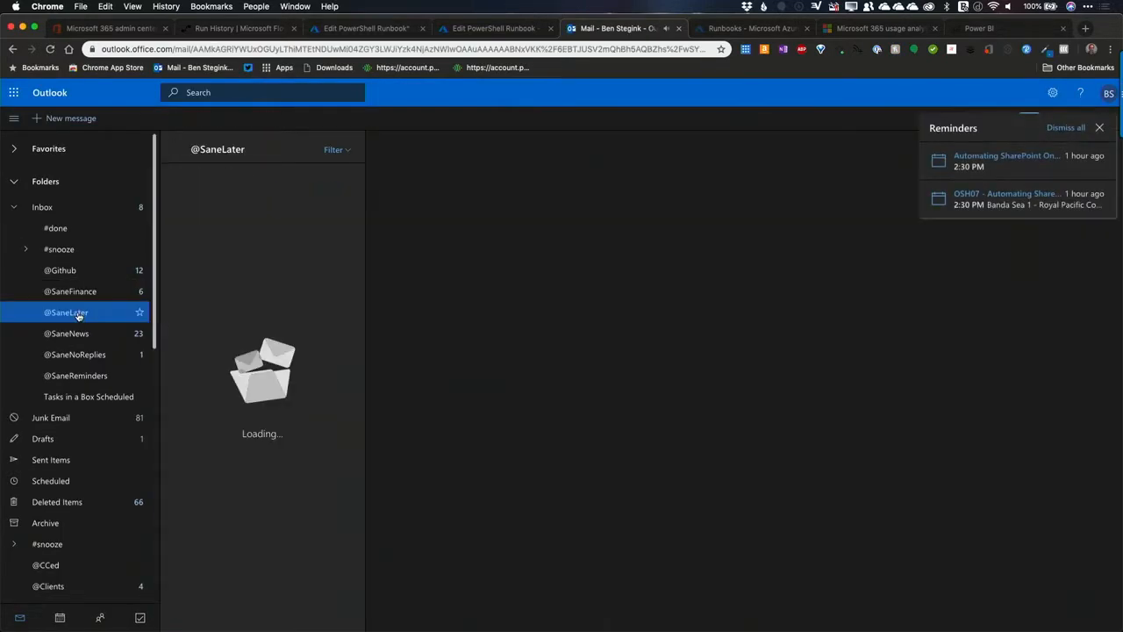
{"action": "left_click", "coordinate": [247, 201]}
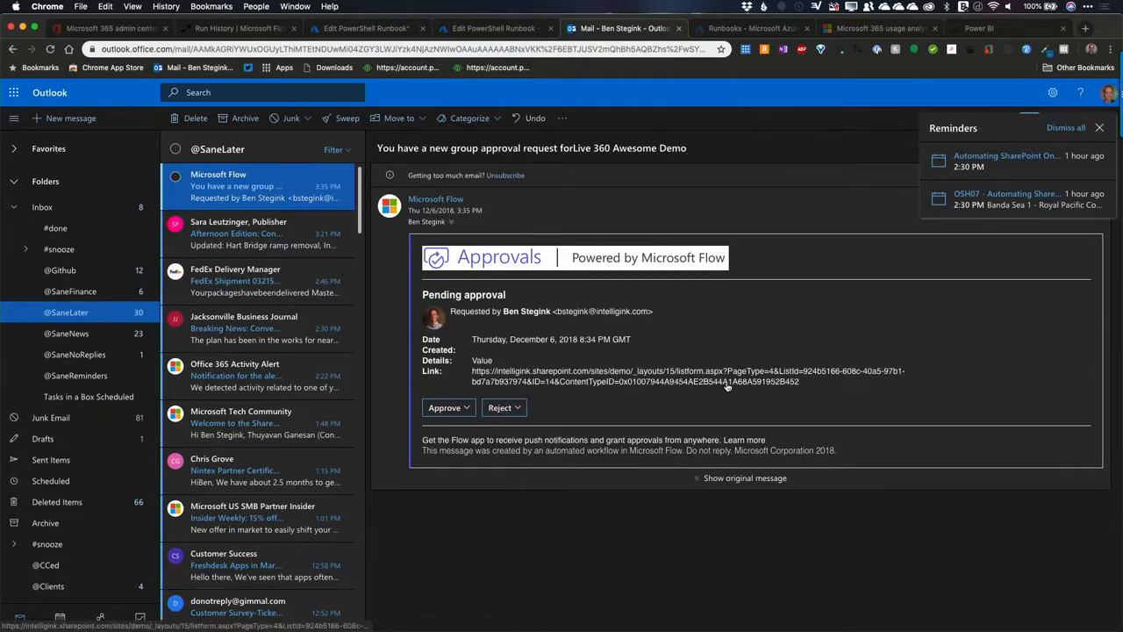
{"action": "left_click", "coordinate": [448, 409]}
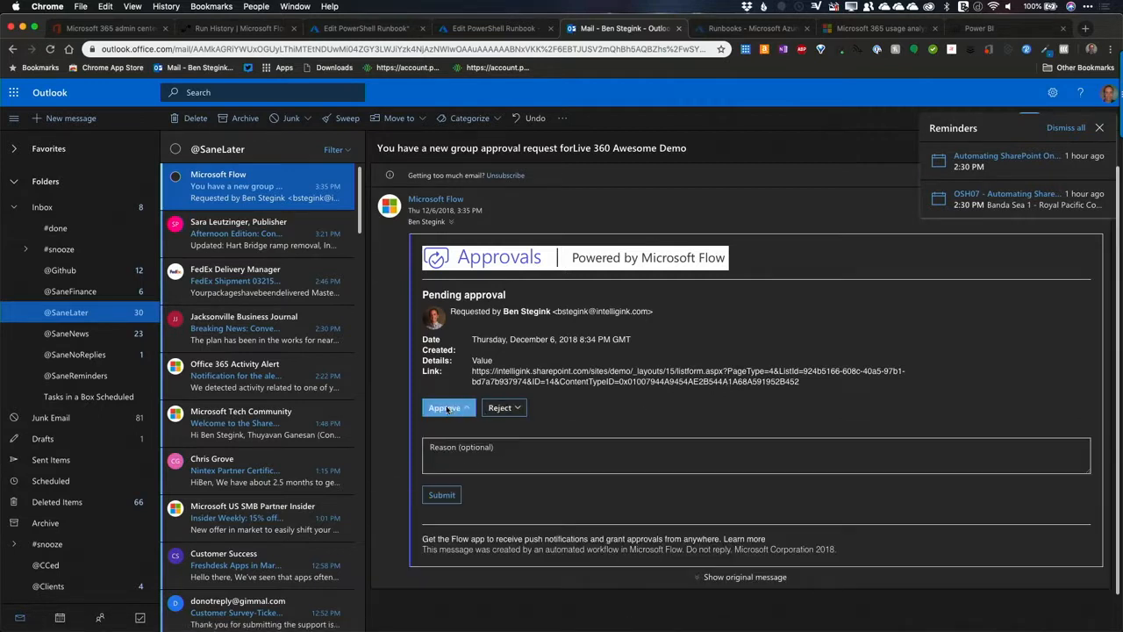
{"action": "left_click", "coordinate": [442, 496]}
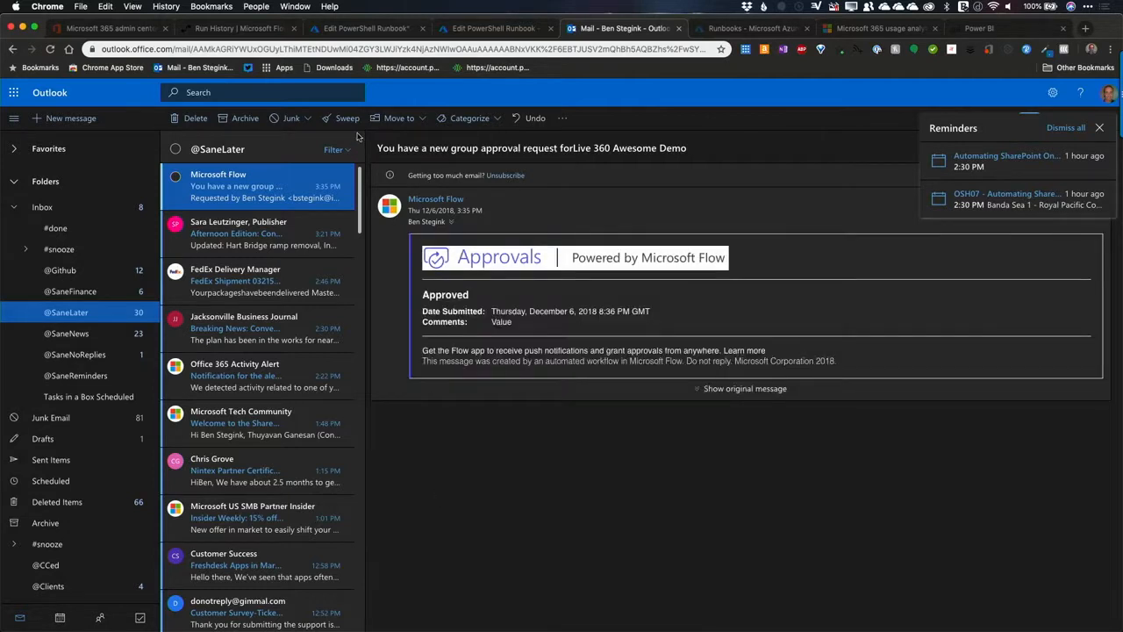
Step: Return to the flow run and examine the approval outputs and the inputs of the Group Prefix and Group SP URL variables
{"action": "left_click", "coordinate": [250, 34]}
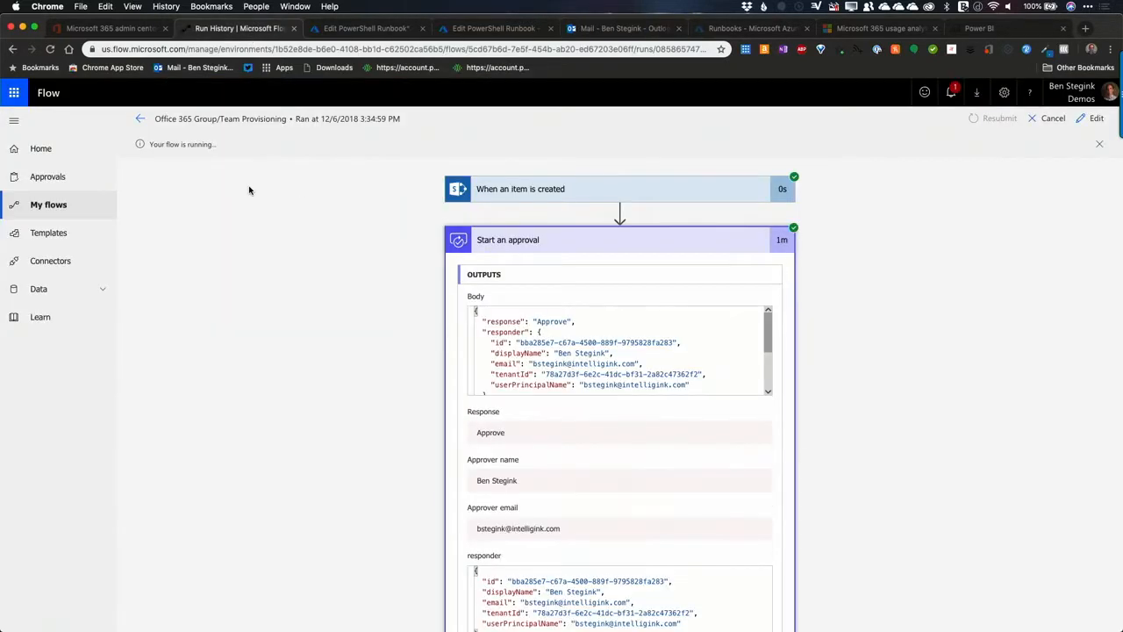
{"action": "scroll", "coordinate": [268, 309], "scroll_direction": "down", "scroll_amount": 1}
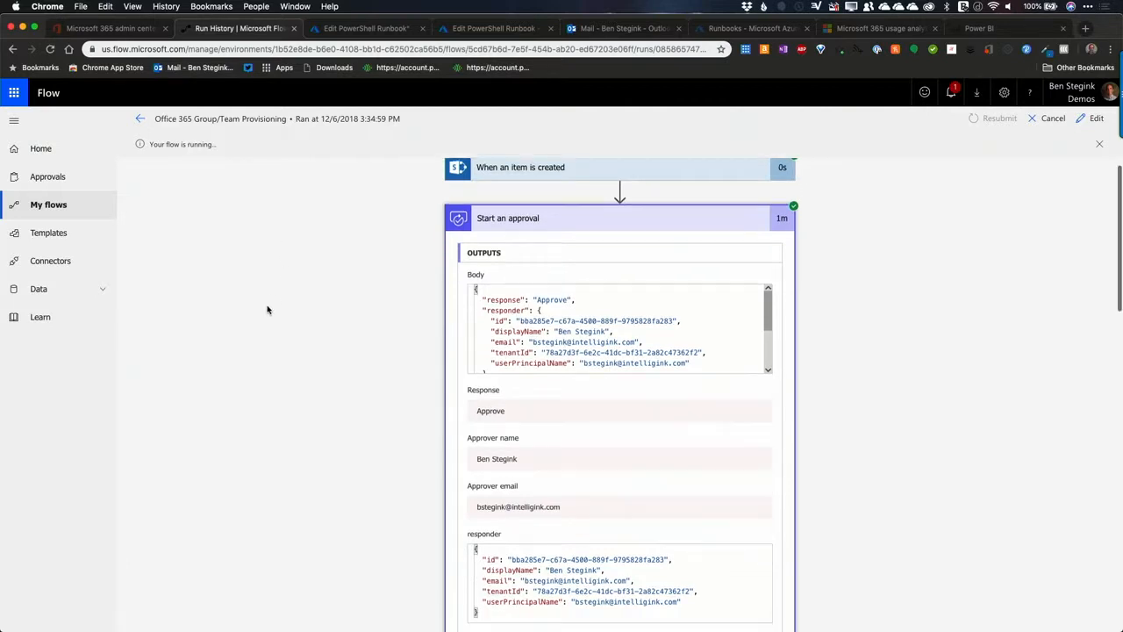
{"action": "scroll", "coordinate": [268, 309], "scroll_direction": "down", "scroll_amount": 5}
{"action": "scroll", "coordinate": [268, 308], "scroll_direction": "down", "scroll_amount": 15}
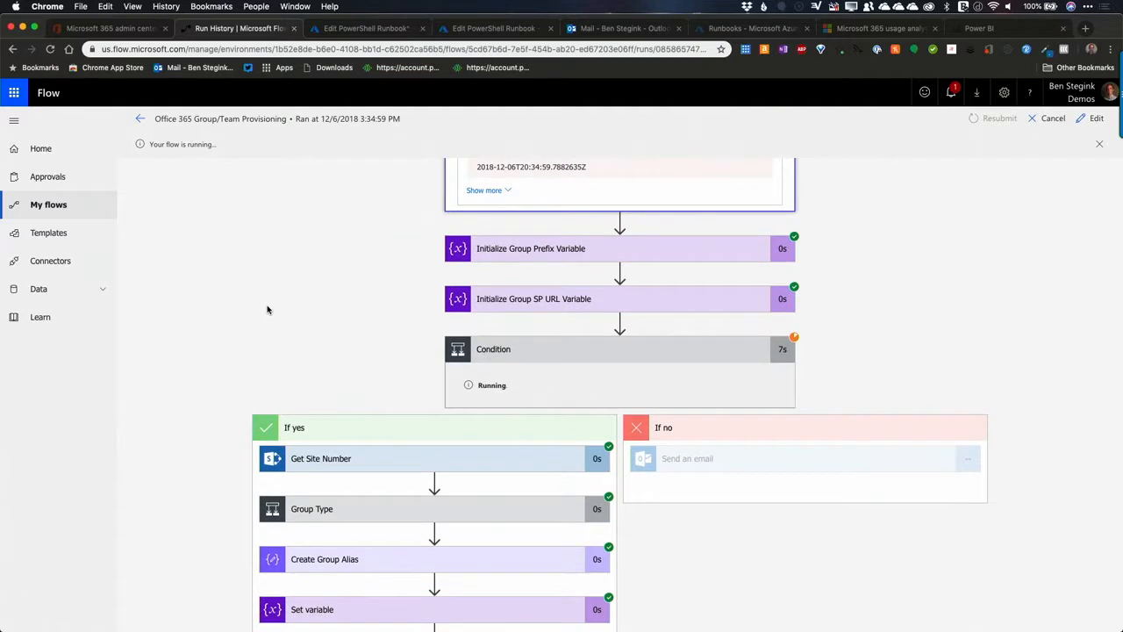
{"action": "scroll", "coordinate": [290, 312], "scroll_direction": "up", "scroll_amount": 3}
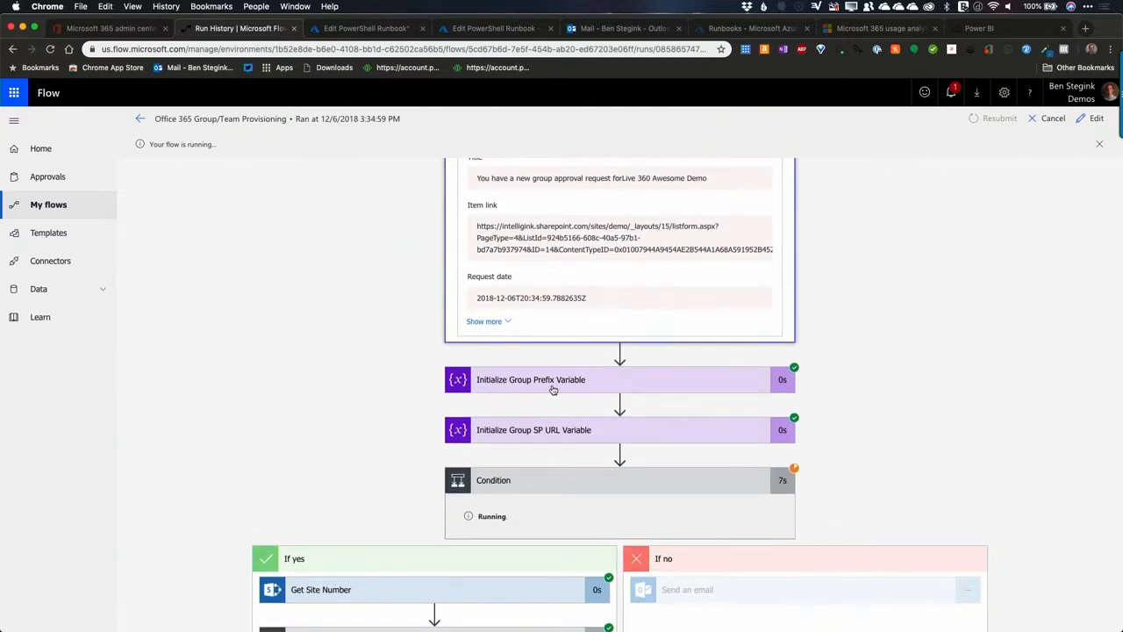
{"action": "left_click", "coordinate": [554, 389]}
{"action": "scroll", "coordinate": [369, 384], "scroll_direction": "down", "scroll_amount": 2}
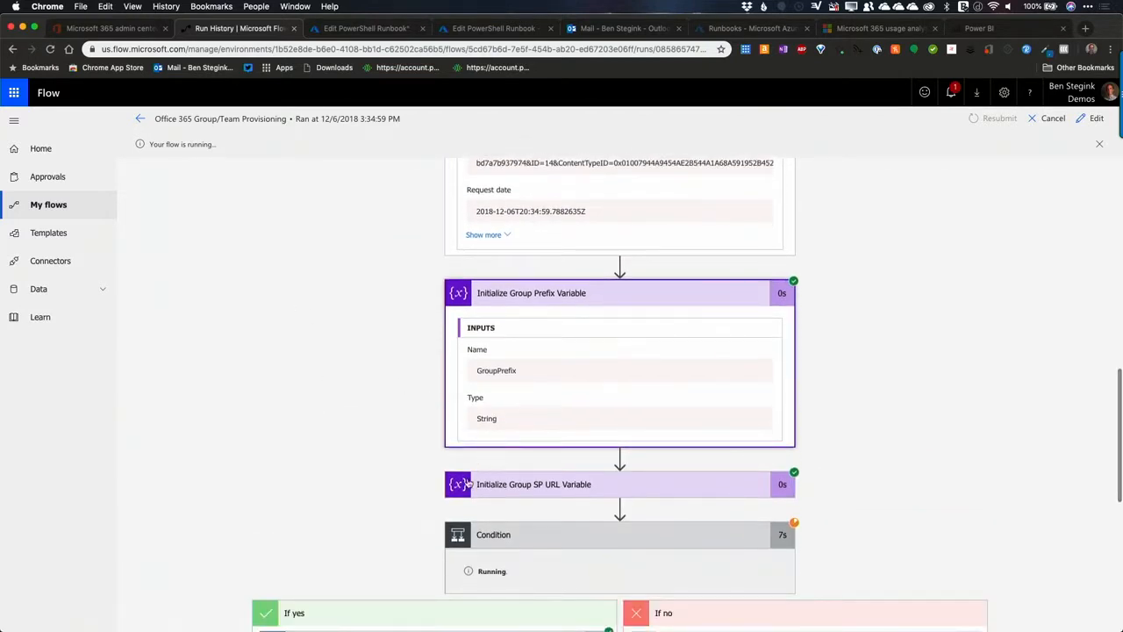
{"action": "left_click", "coordinate": [543, 489]}
{"action": "scroll", "coordinate": [278, 409], "scroll_direction": "down", "scroll_amount": 3}
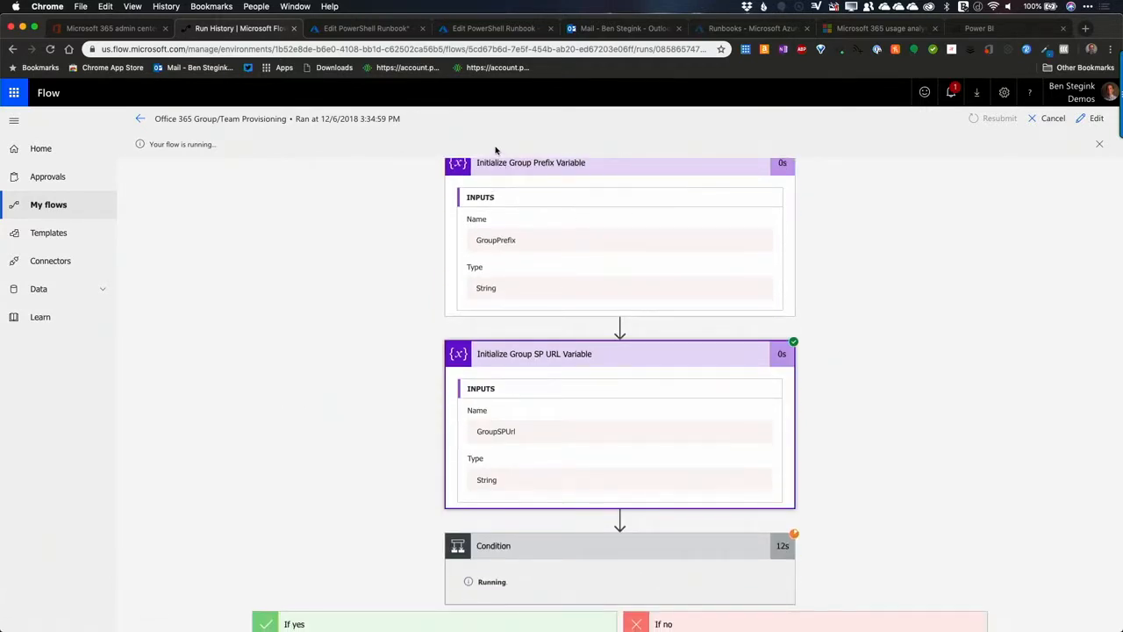
Step: Load the Demo site at intelligink.sharepoint.com/sites/demo in place of the suspended Azure Runbooks page
{"action": "left_click", "coordinate": [726, 29]}
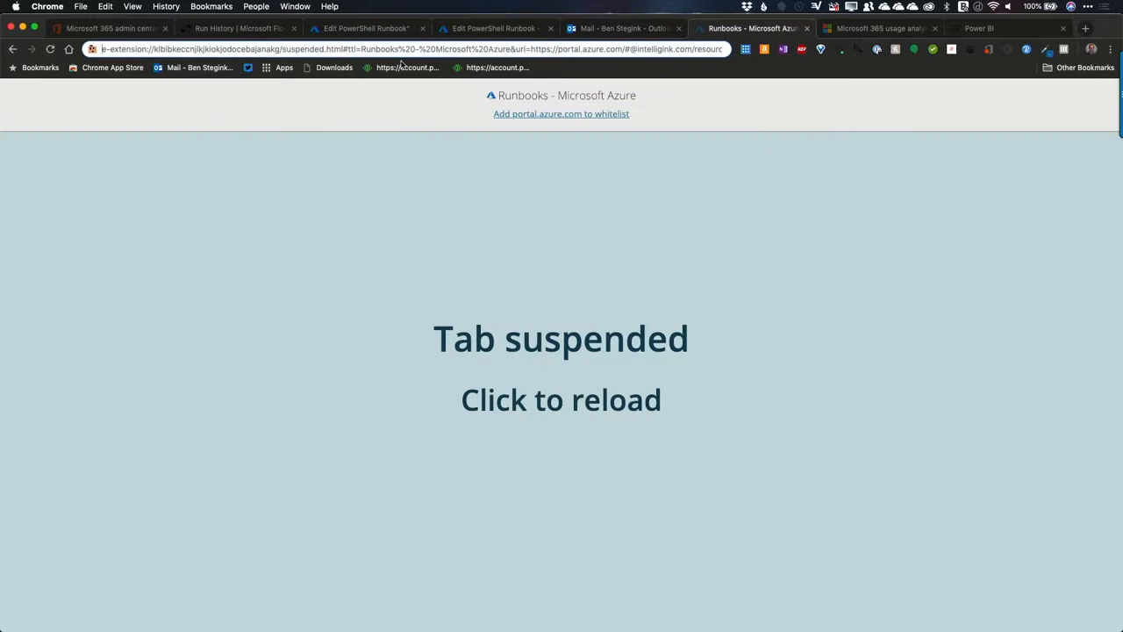
{"action": "left_click", "coordinate": [342, 33]}
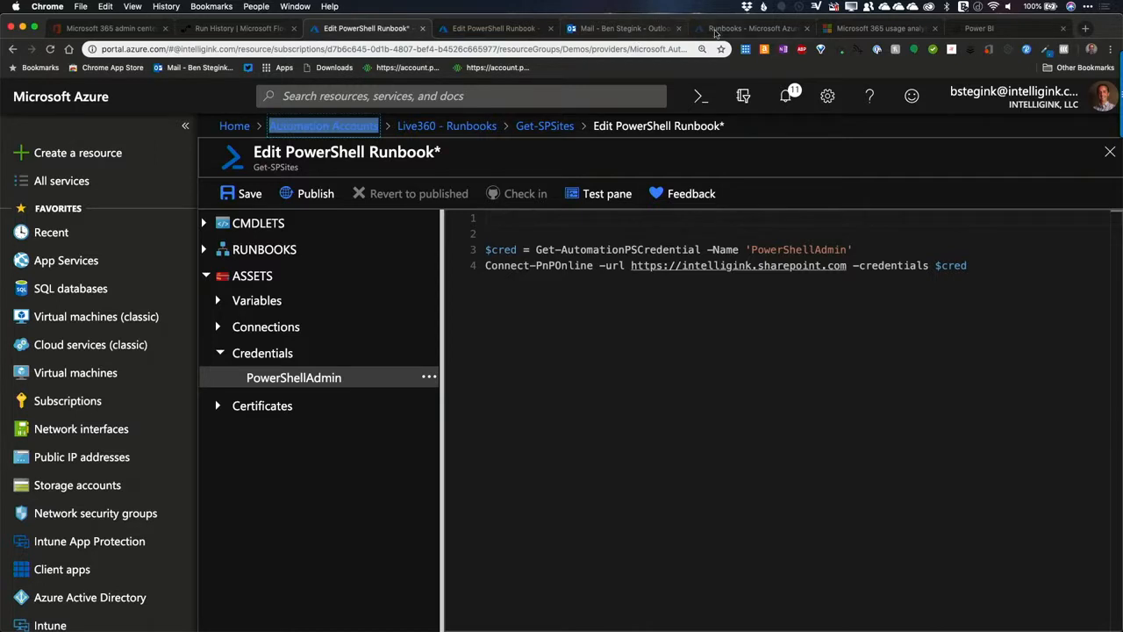
{"action": "left_click", "coordinate": [727, 31]}
{"action": "left_click", "coordinate": [468, 64]}
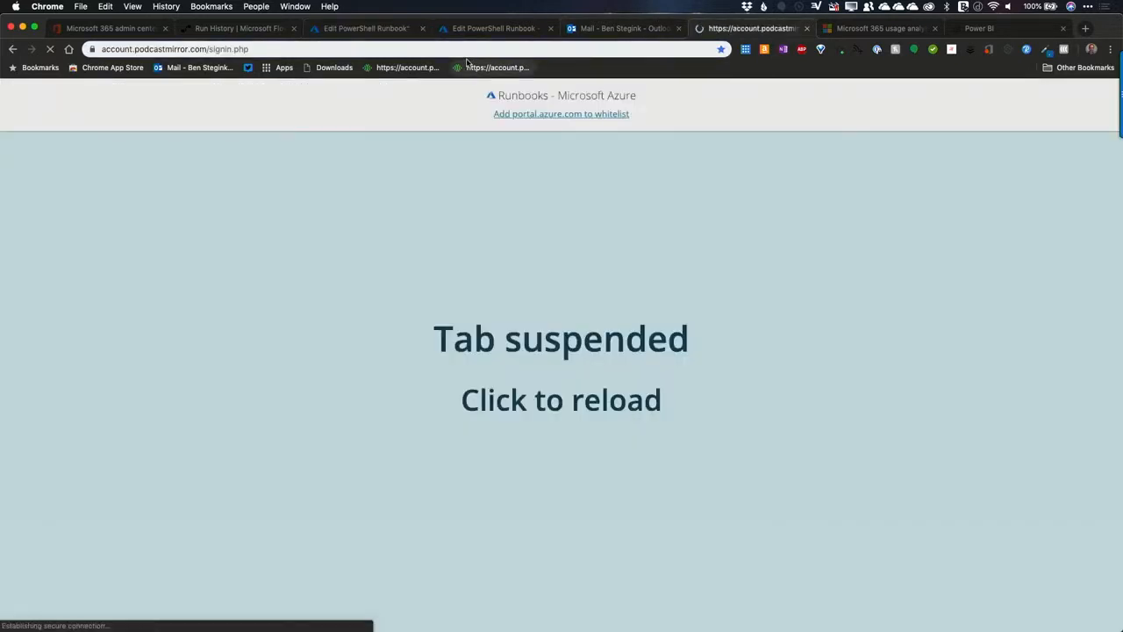
{"action": "left_click", "coordinate": [358, 48]}
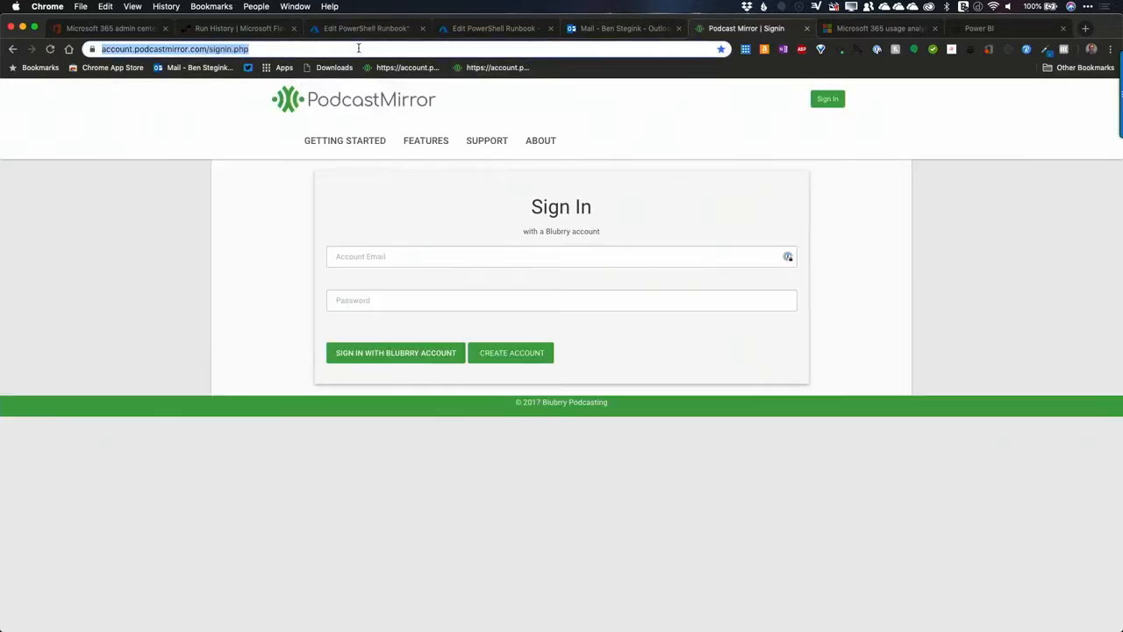
{"action": "type", "text": "intelligink.sharepoint.com/sites/demo"}
{"action": "key", "text": "Return"}
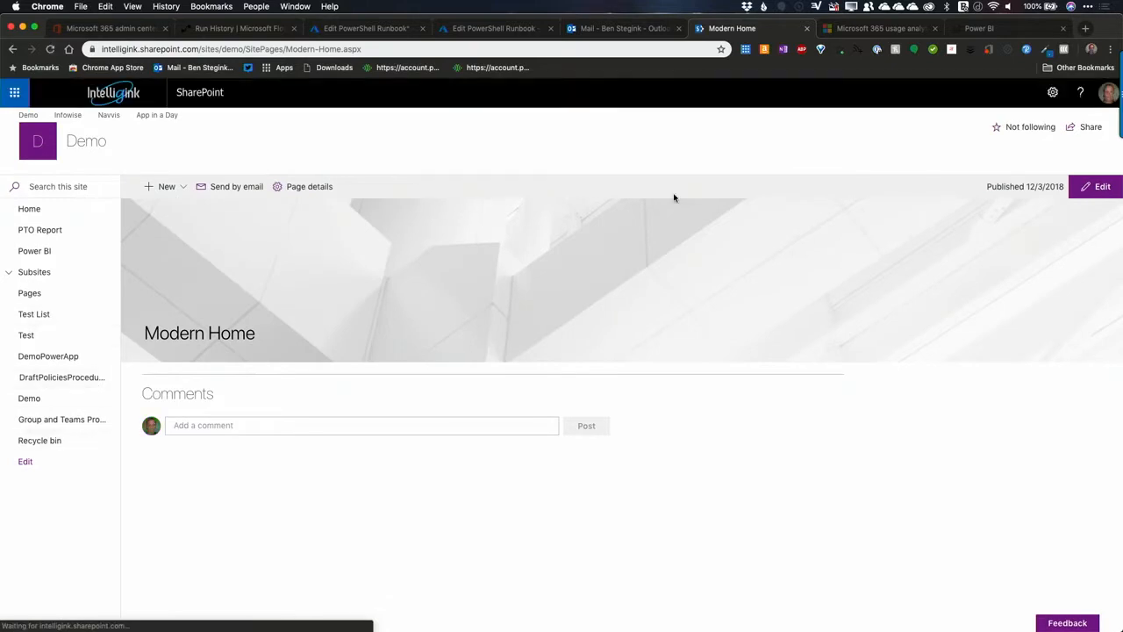
Step: Open the GroupProvisioningConfig list from the Demo site's contents
{"action": "left_click", "coordinate": [1052, 92]}
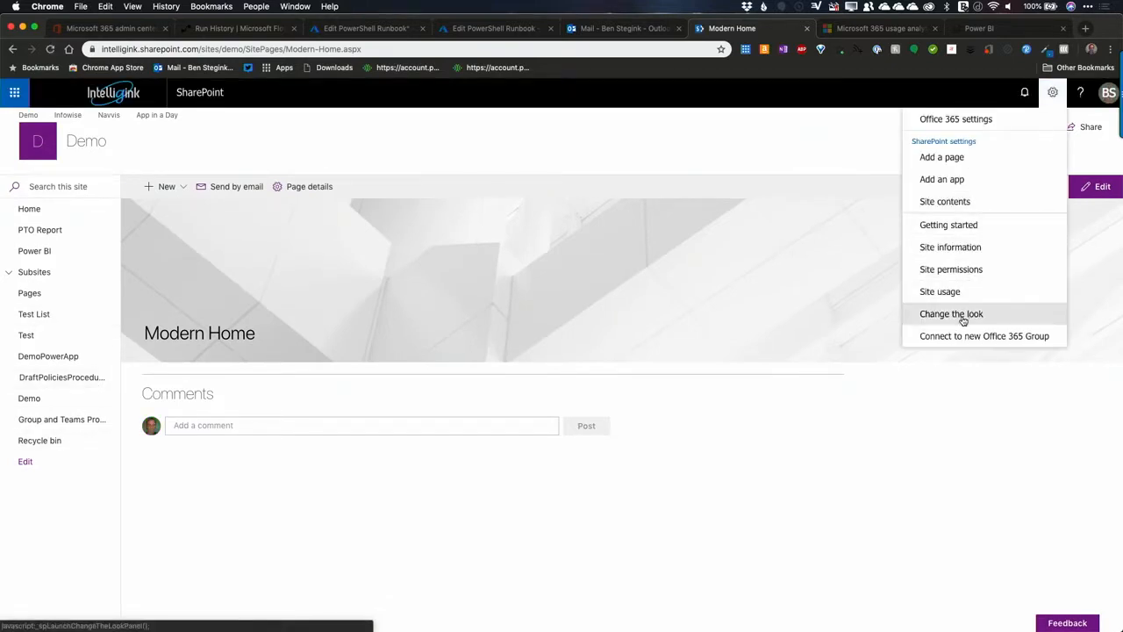
{"action": "left_click", "coordinate": [952, 204]}
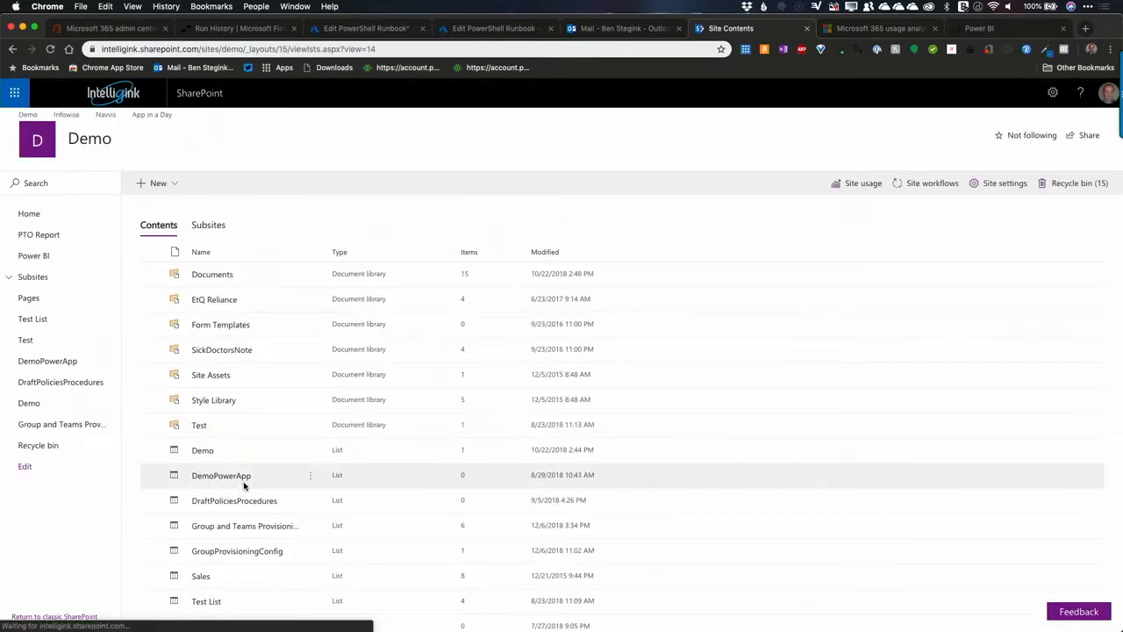
{"action": "scroll", "coordinate": [258, 476], "scroll_direction": "down", "scroll_amount": 2}
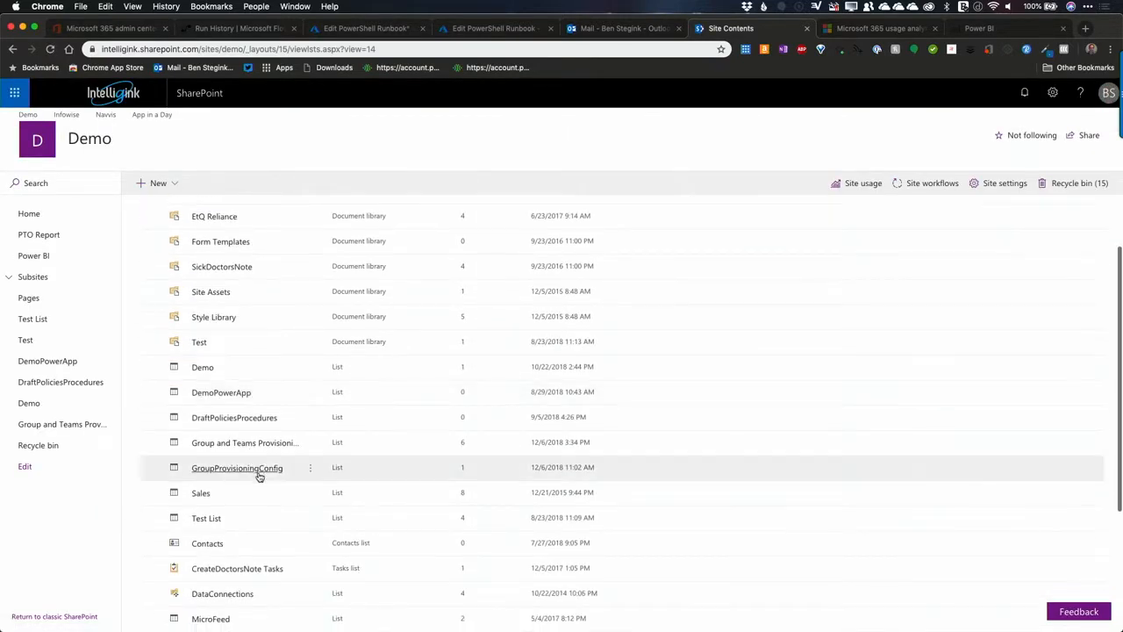
{"action": "left_click", "coordinate": [258, 471]}
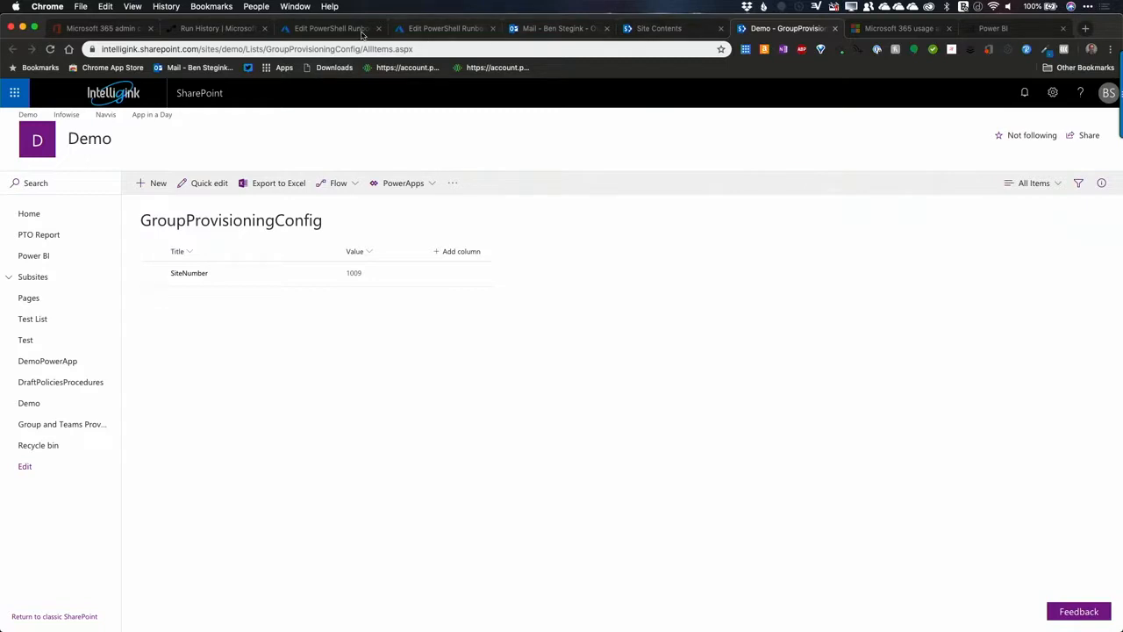
Step: Return to the flow run and expand the Condition to show its If yes and If no branches
{"action": "left_click", "coordinate": [228, 33]}
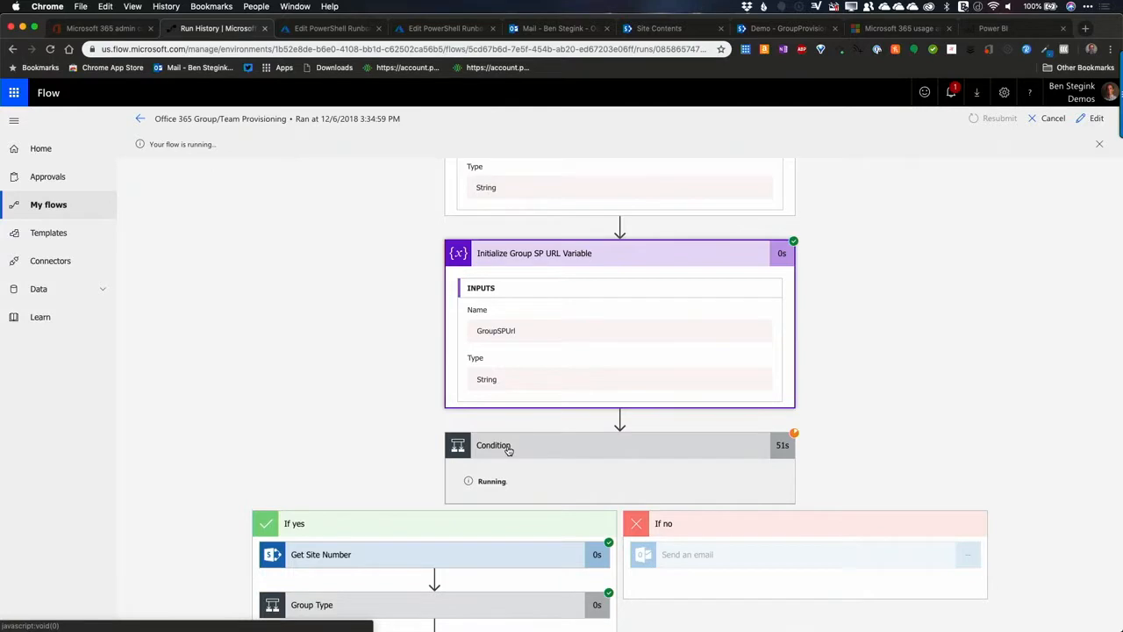
{"action": "scroll", "coordinate": [509, 449], "scroll_direction": "up", "scroll_amount": 3}
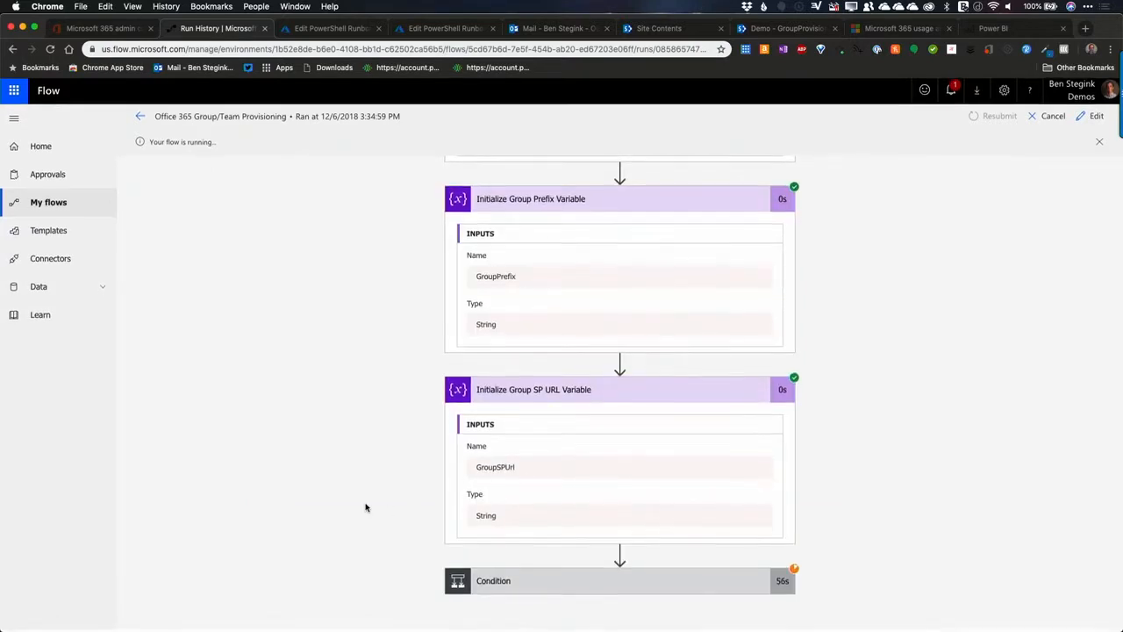
{"action": "left_click", "coordinate": [556, 591]}
{"action": "scroll", "coordinate": [956, 454], "scroll_direction": "down", "scroll_amount": 3}
{"action": "scroll", "coordinate": [957, 454], "scroll_direction": "down", "scroll_amount": 4}
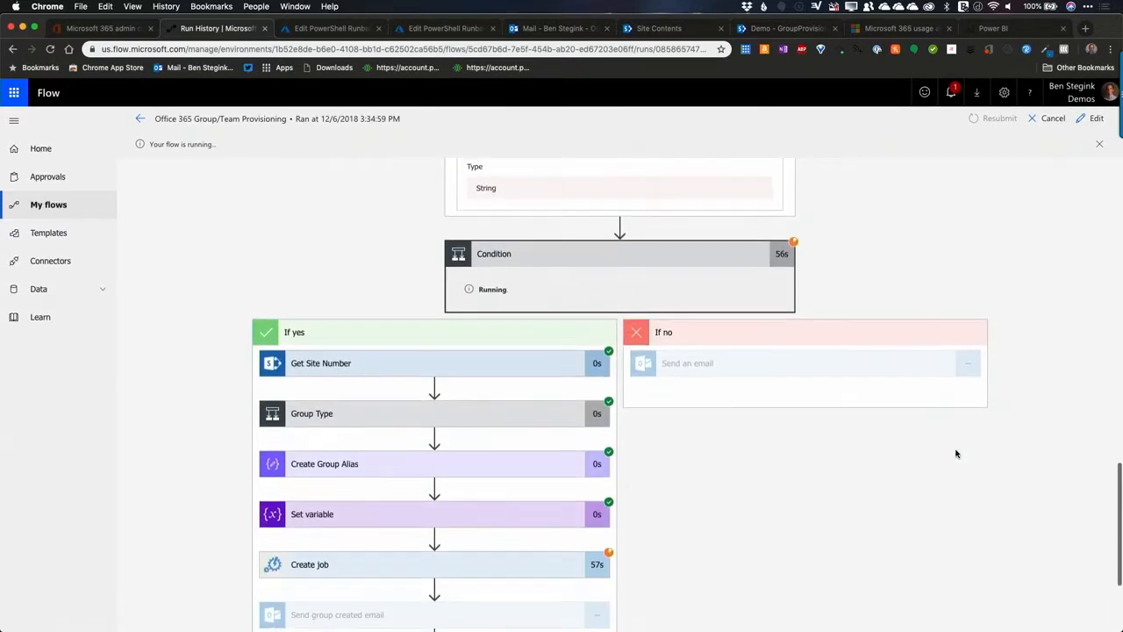
Step: Examine the inputs and outputs of the Get Site Number action in the If yes branch, and collapse it again
{"action": "left_click", "coordinate": [402, 365]}
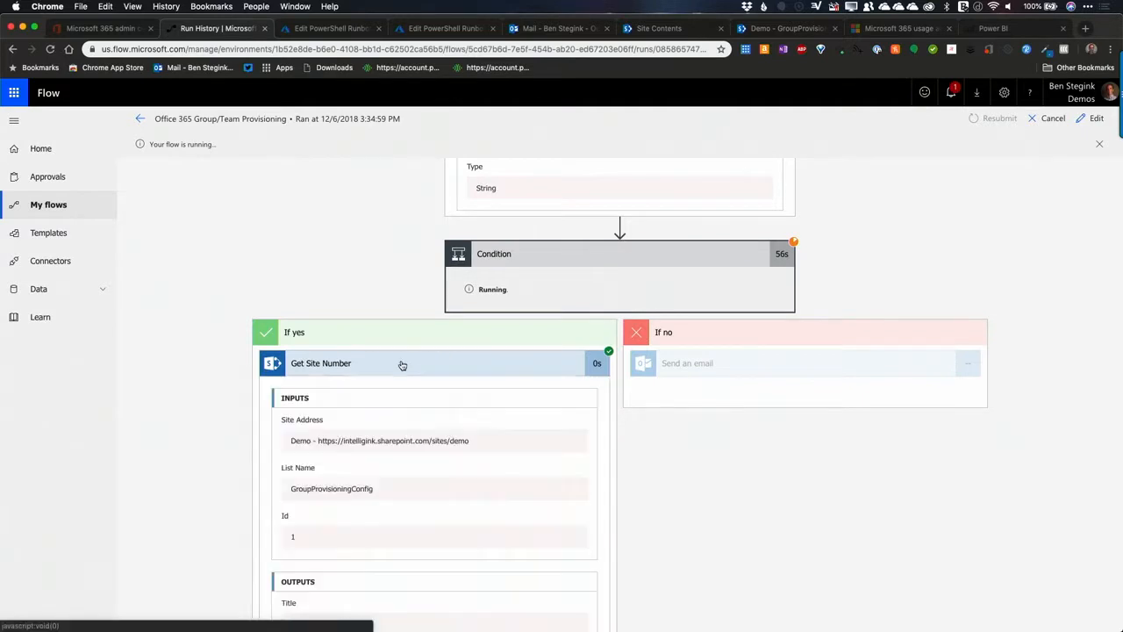
{"action": "scroll", "coordinate": [171, 406], "scroll_direction": "down", "scroll_amount": 3}
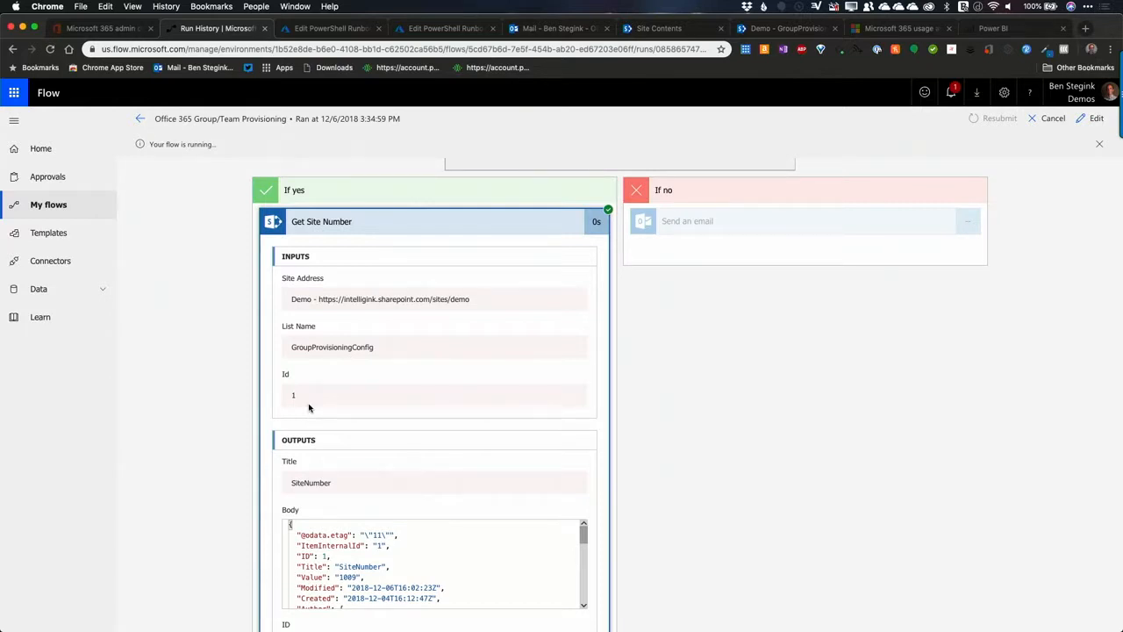
{"action": "scroll", "coordinate": [309, 407], "scroll_direction": "down", "scroll_amount": 5}
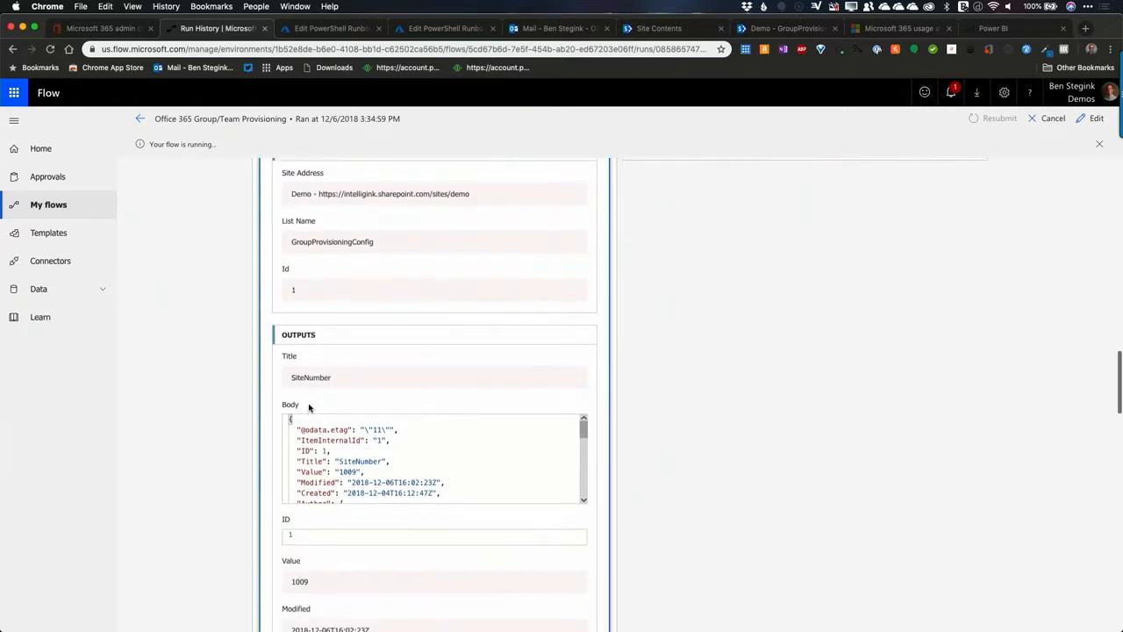
{"action": "scroll", "coordinate": [316, 474], "scroll_direction": "down", "scroll_amount": 6}
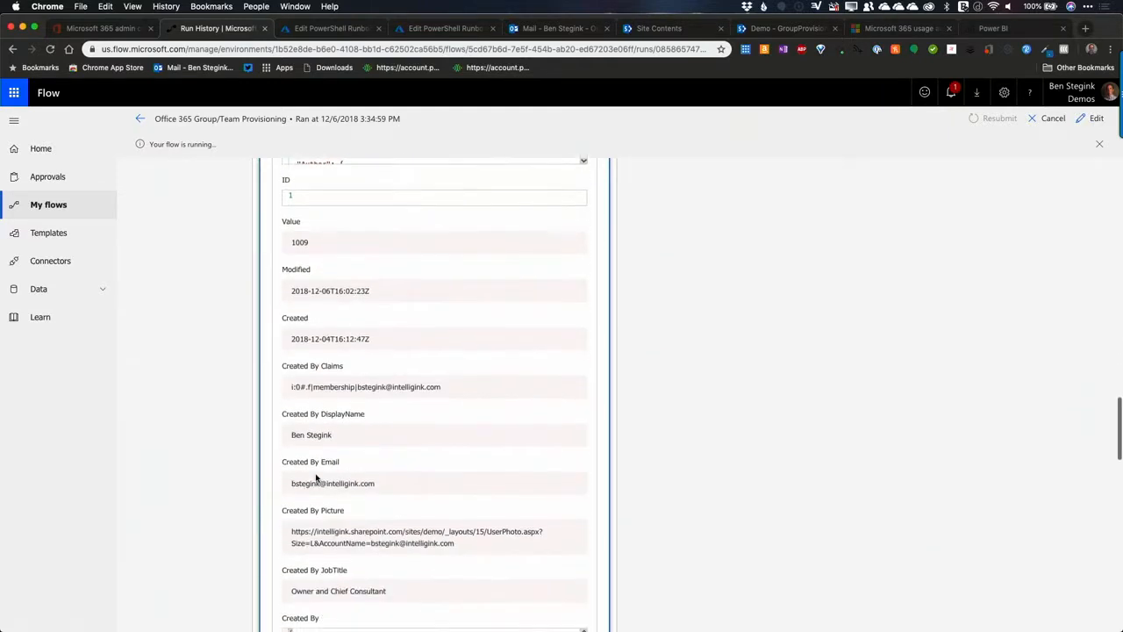
{"action": "scroll", "coordinate": [386, 351], "scroll_direction": "up", "scroll_amount": 9}
{"action": "left_click", "coordinate": [363, 173]}
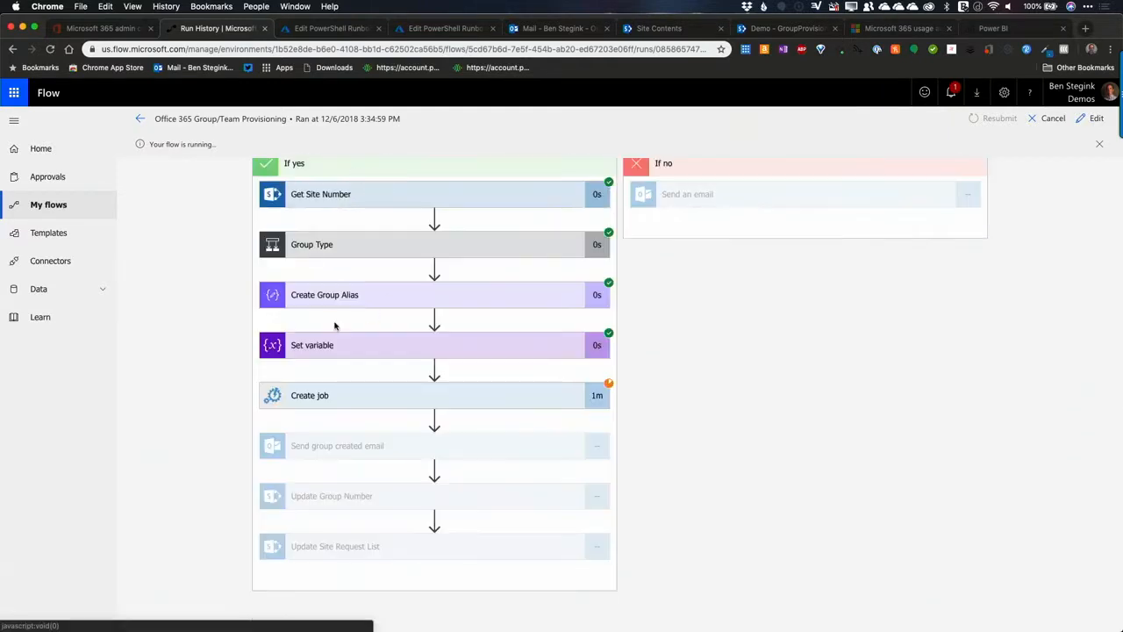
Step: Expand the Create Group Alias and Create job actions to view the alias and the job's inputs
{"action": "left_click", "coordinate": [359, 297]}
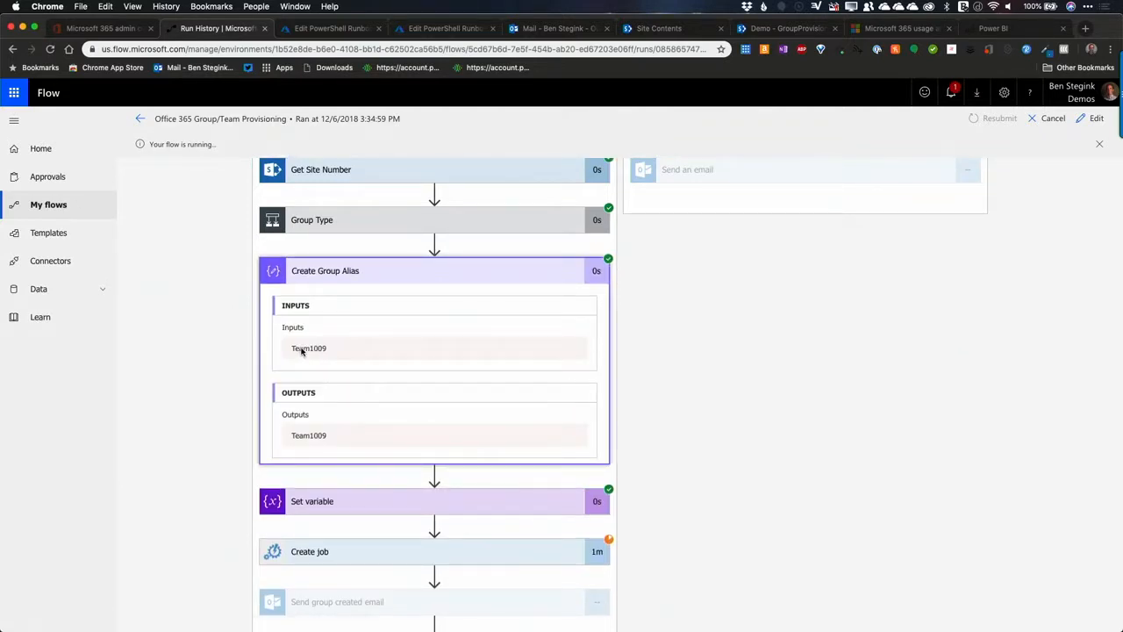
{"action": "scroll", "coordinate": [330, 333], "scroll_direction": "down", "scroll_amount": 1}
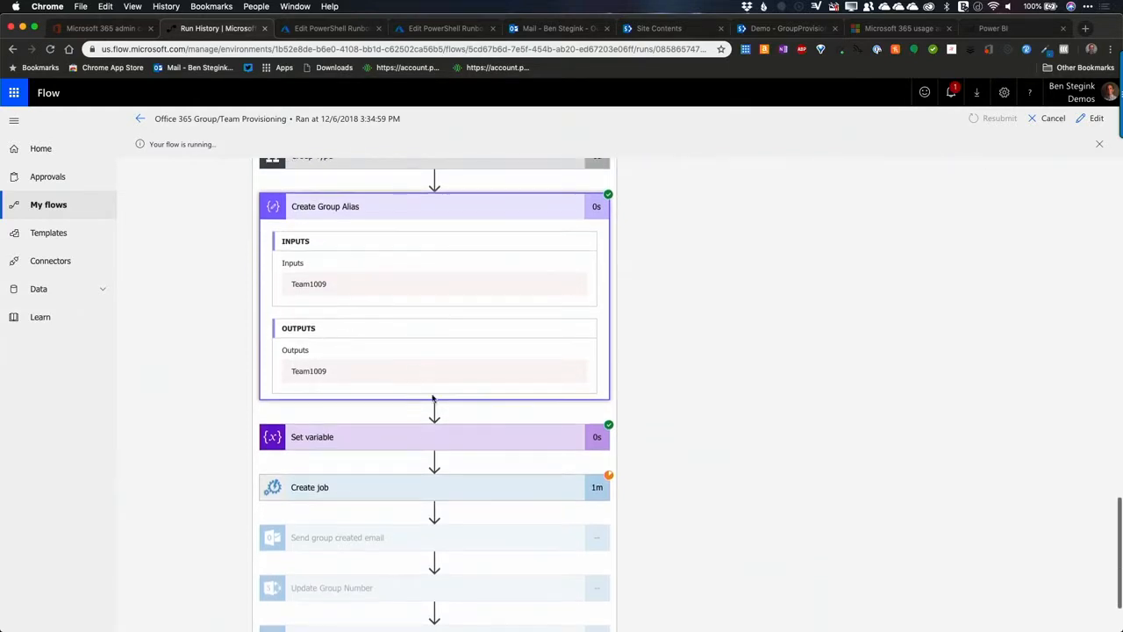
{"action": "left_click", "coordinate": [359, 483]}
{"action": "scroll", "coordinate": [667, 461], "scroll_direction": "down", "scroll_amount": 5}
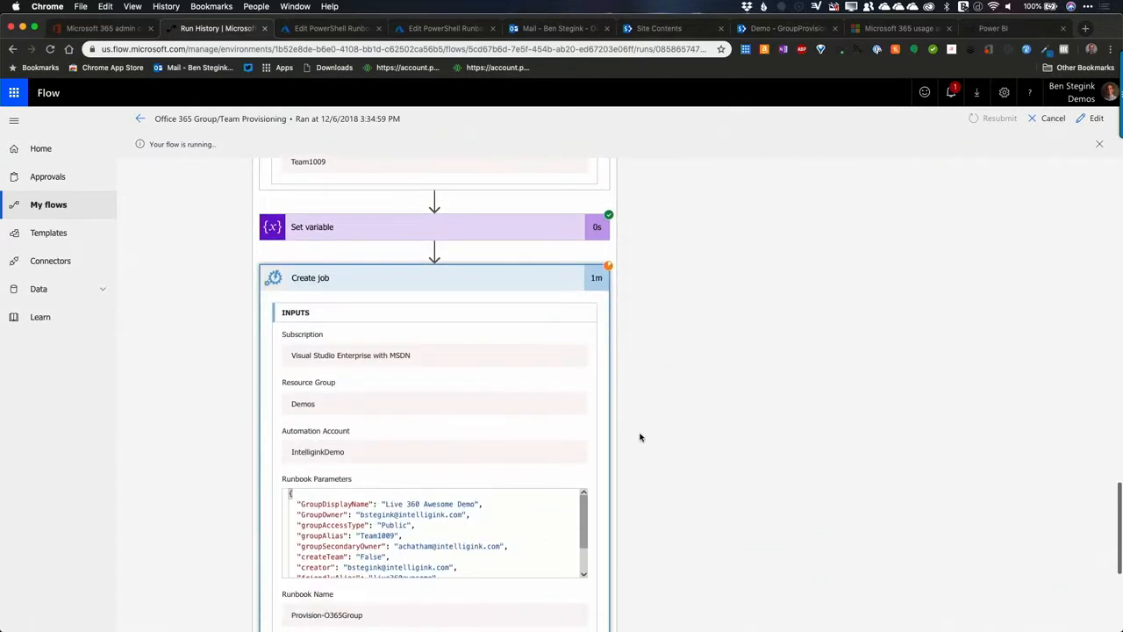
{"action": "scroll", "coordinate": [399, 403], "scroll_direction": "down", "scroll_amount": 3}
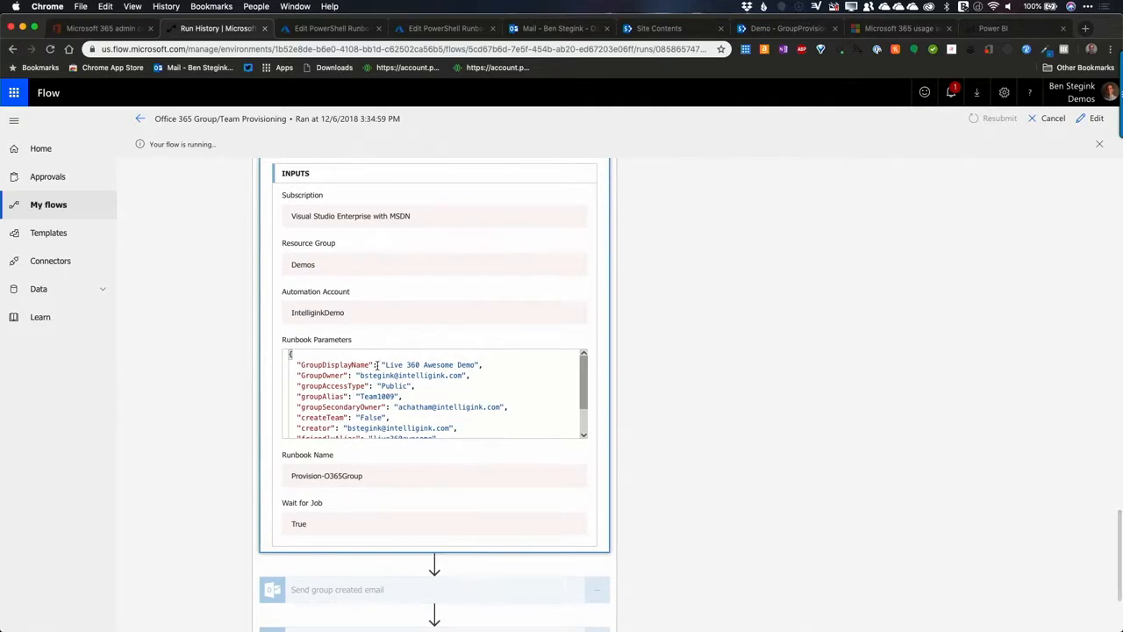
Step: Go through the Create job action's runbook parameters, from the group display name, owner and access type to the external email setting
{"action": "left_click_drag", "start_coordinate": [386, 365], "coordinate": [465, 365]}
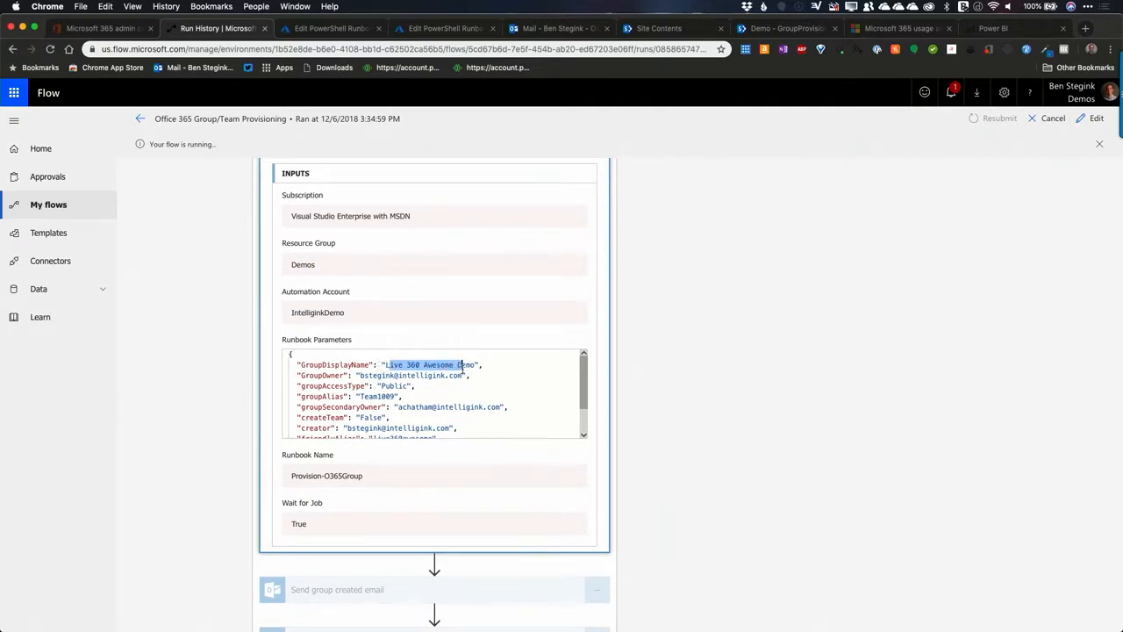
{"action": "left_click", "coordinate": [365, 375]}
{"action": "left_click_drag", "start_coordinate": [390, 375], "coordinate": [425, 377]}
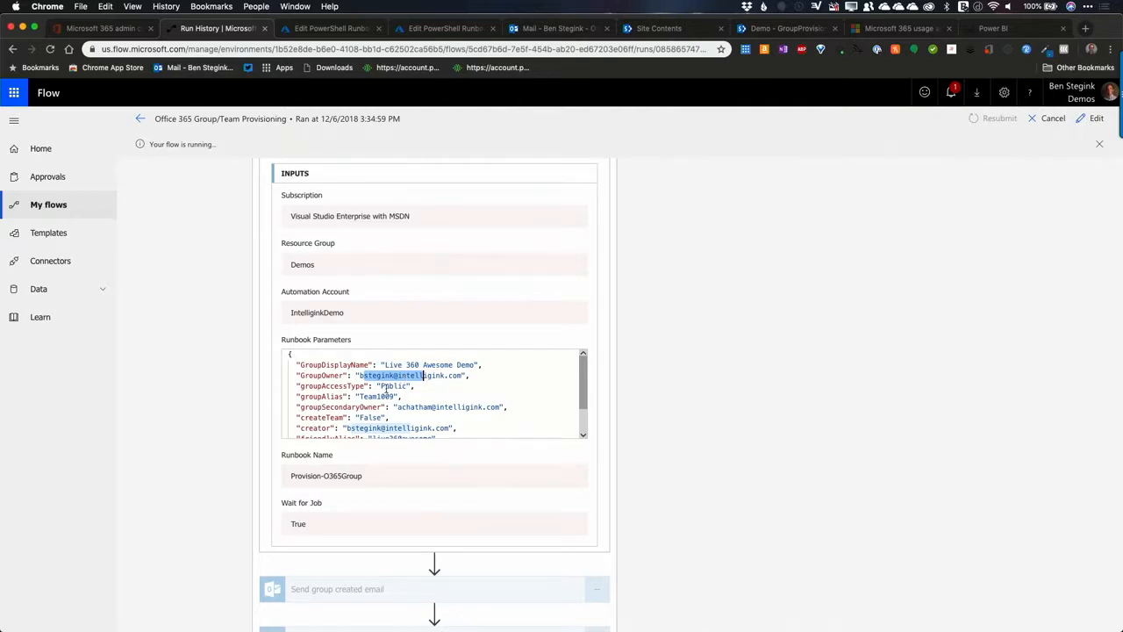
{"action": "left_click", "coordinate": [396, 386]}
{"action": "scroll", "coordinate": [403, 386], "scroll_direction": "down", "scroll_amount": 3}
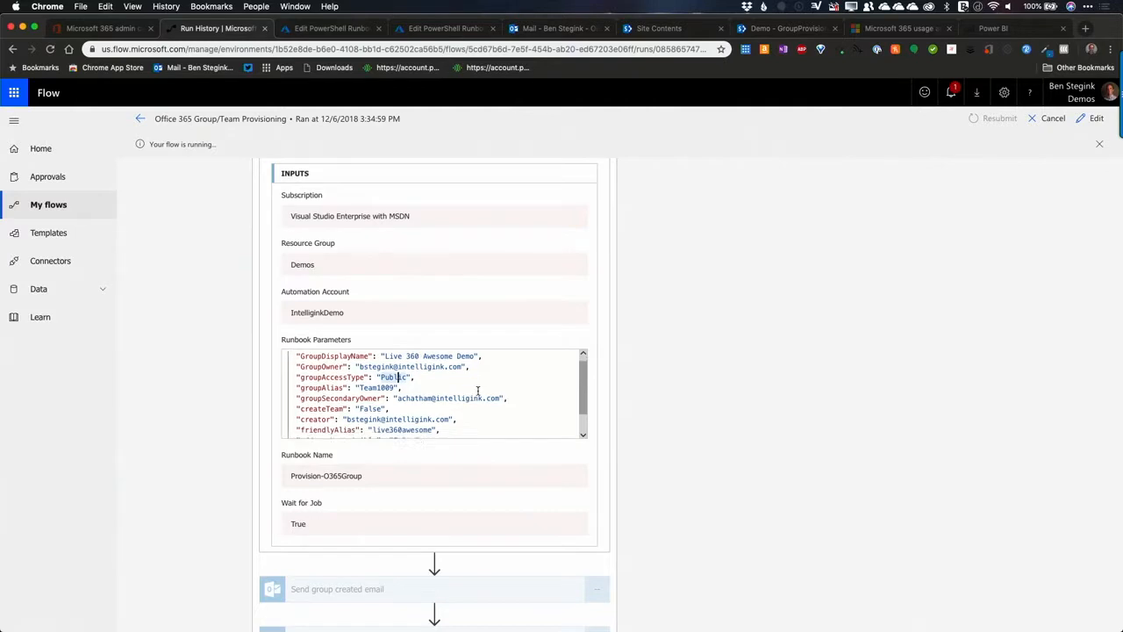
{"action": "left_click", "coordinate": [407, 370]}
{"action": "left_click", "coordinate": [374, 379]}
{"action": "scroll", "coordinate": [400, 402], "scroll_direction": "down", "scroll_amount": 3}
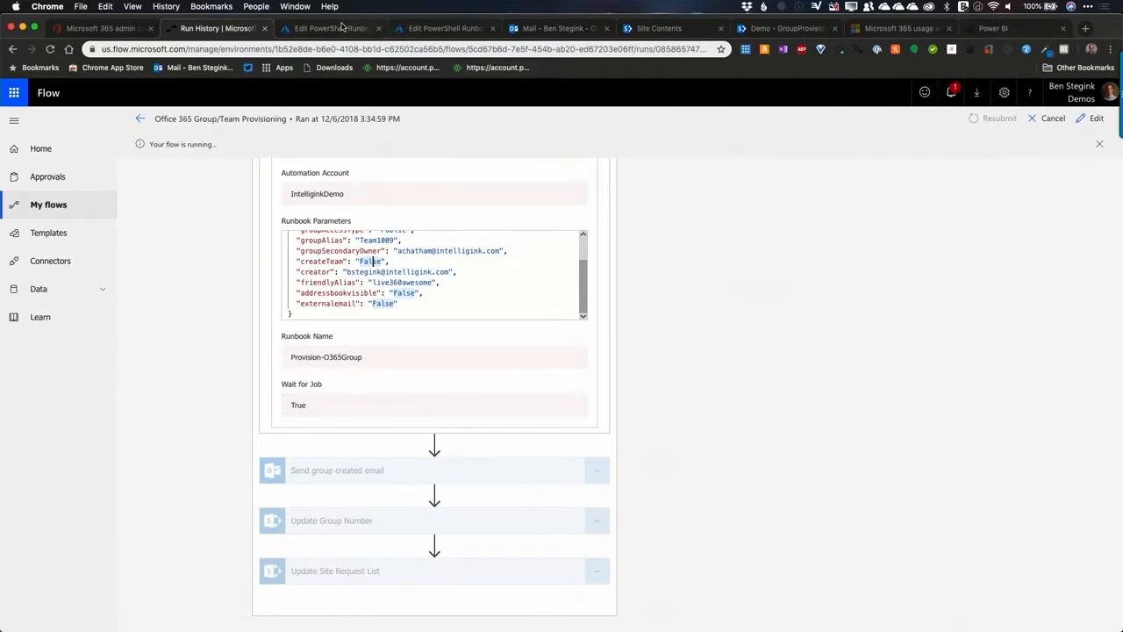
Step: Switch to the Azure portal and leave the Get-SPSites runbook editor for the Automation Accounts list, discarding the unsaved edits
{"action": "left_click", "coordinate": [342, 26]}
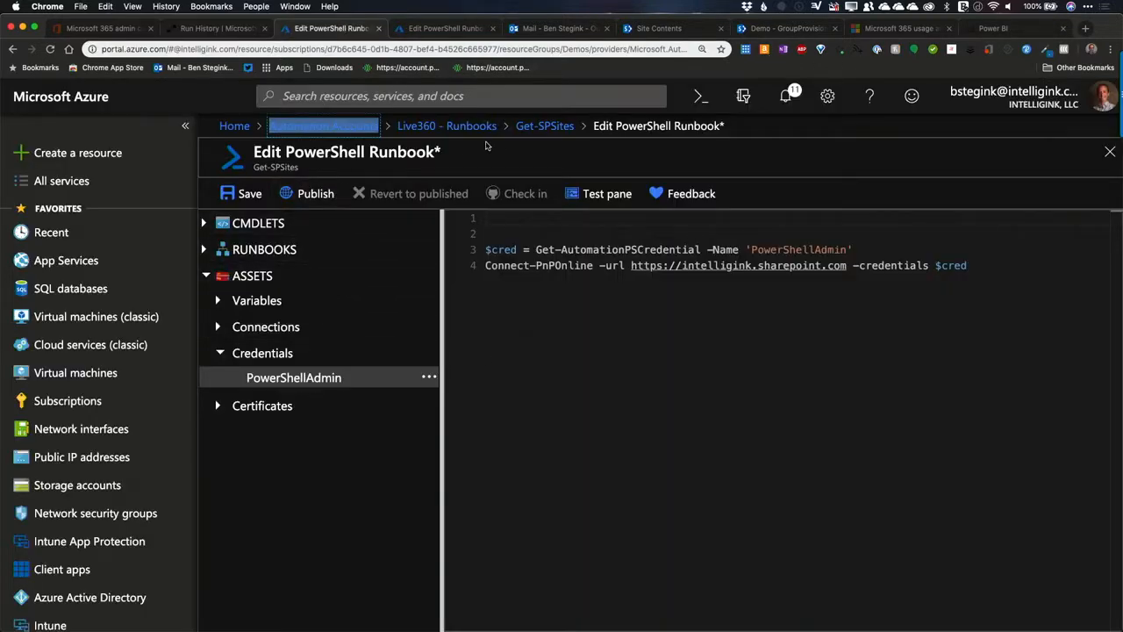
{"action": "left_click", "coordinate": [333, 128]}
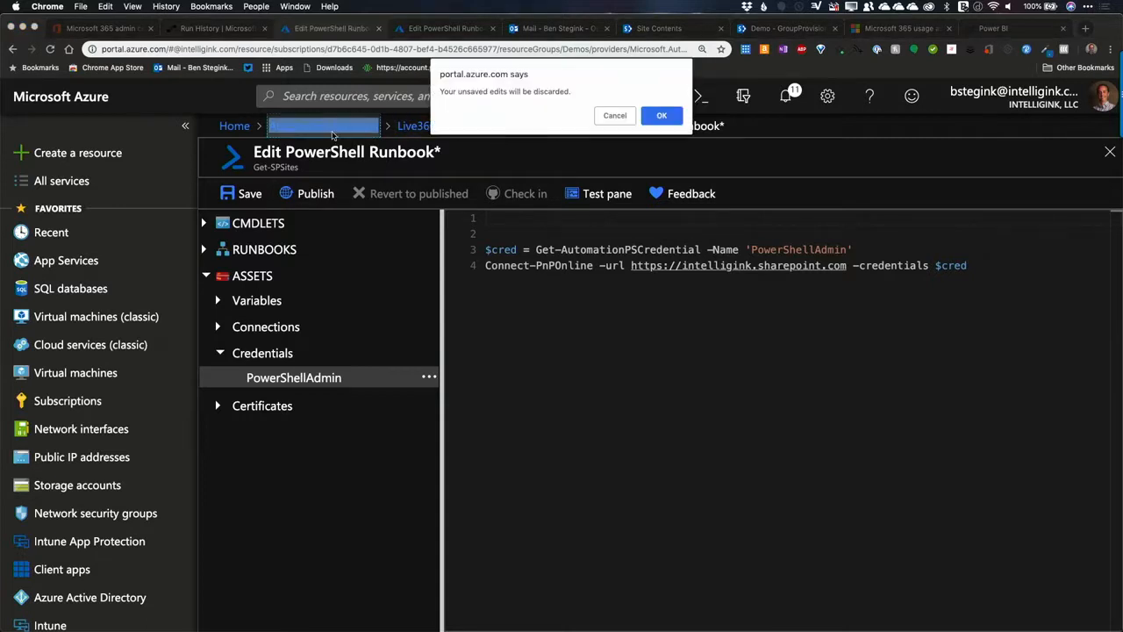
{"action": "left_click", "coordinate": [665, 115]}
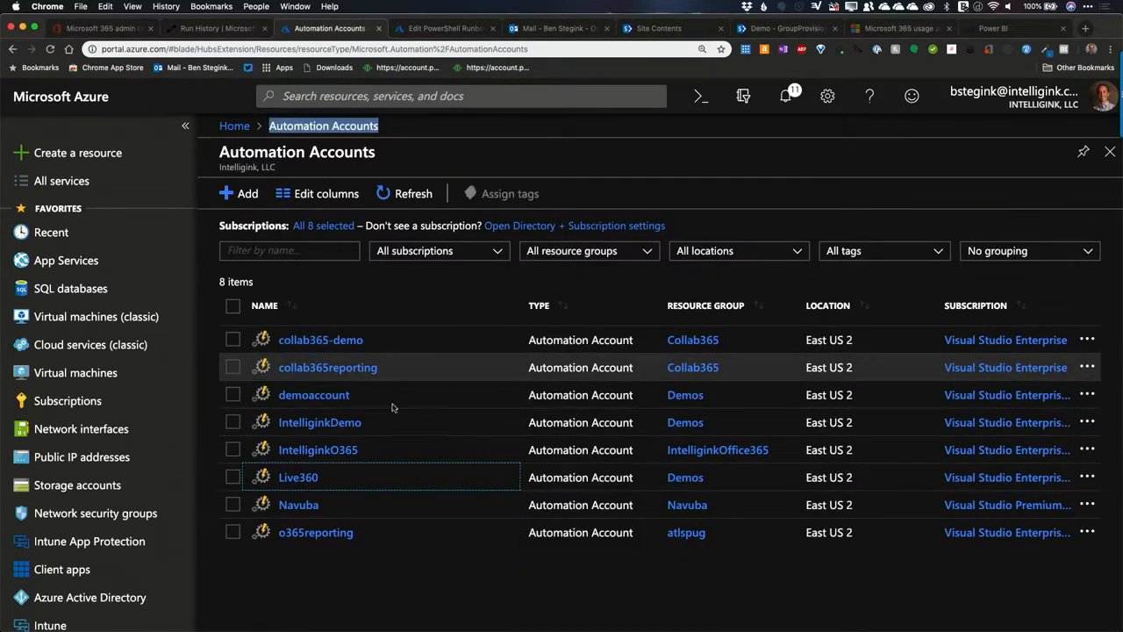
Step: Open the Provision-O365Group runbook in the IntelliginkDemo automation account
{"action": "left_click", "coordinate": [327, 423]}
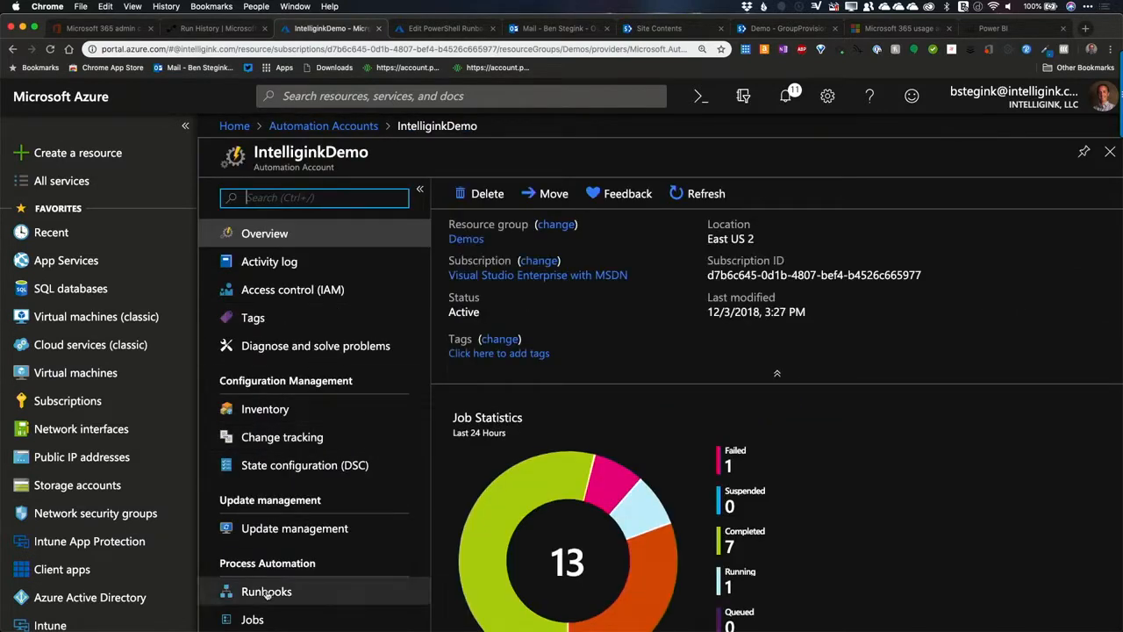
{"action": "left_click", "coordinate": [267, 593]}
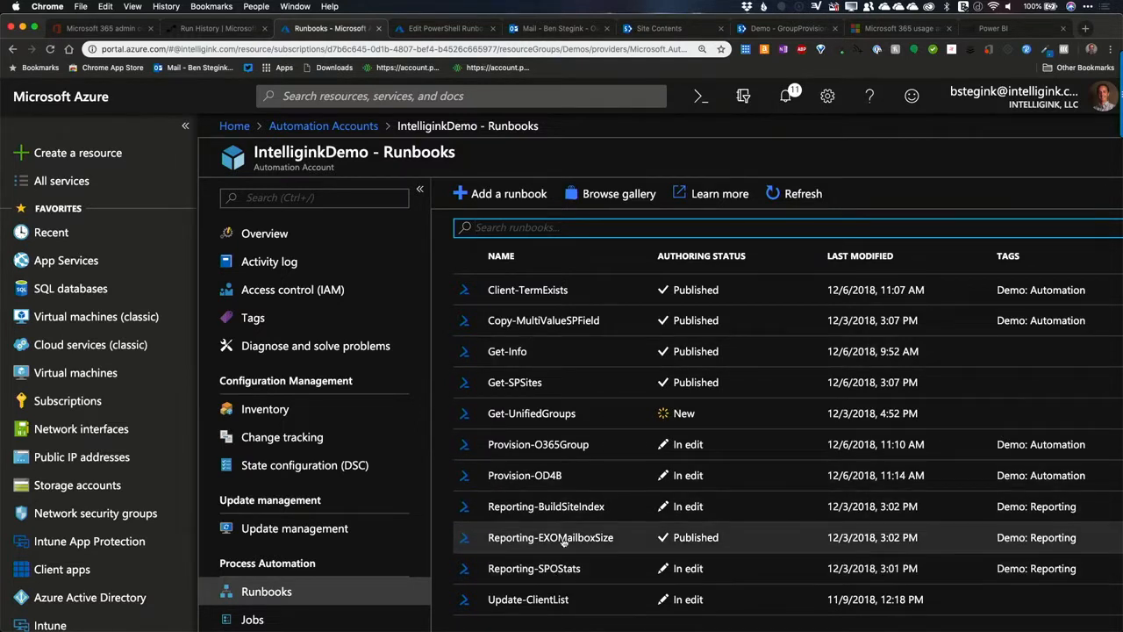
{"action": "left_click", "coordinate": [550, 447]}
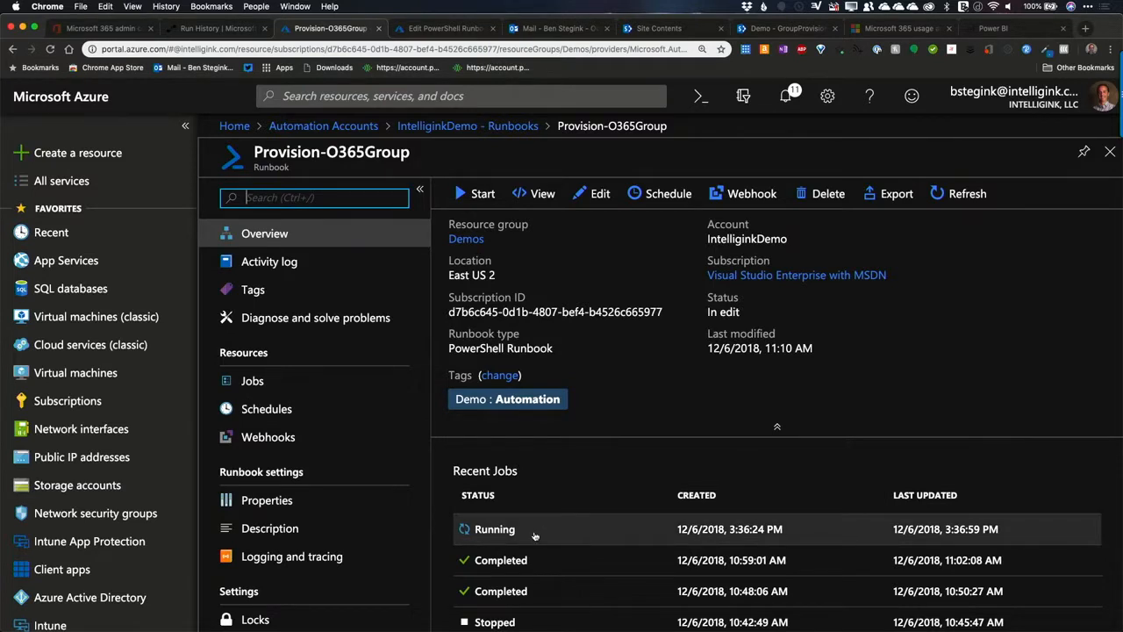
Step: Open the running Provision-O365Group job and examine its input parameters and output
{"action": "left_click", "coordinate": [534, 530]}
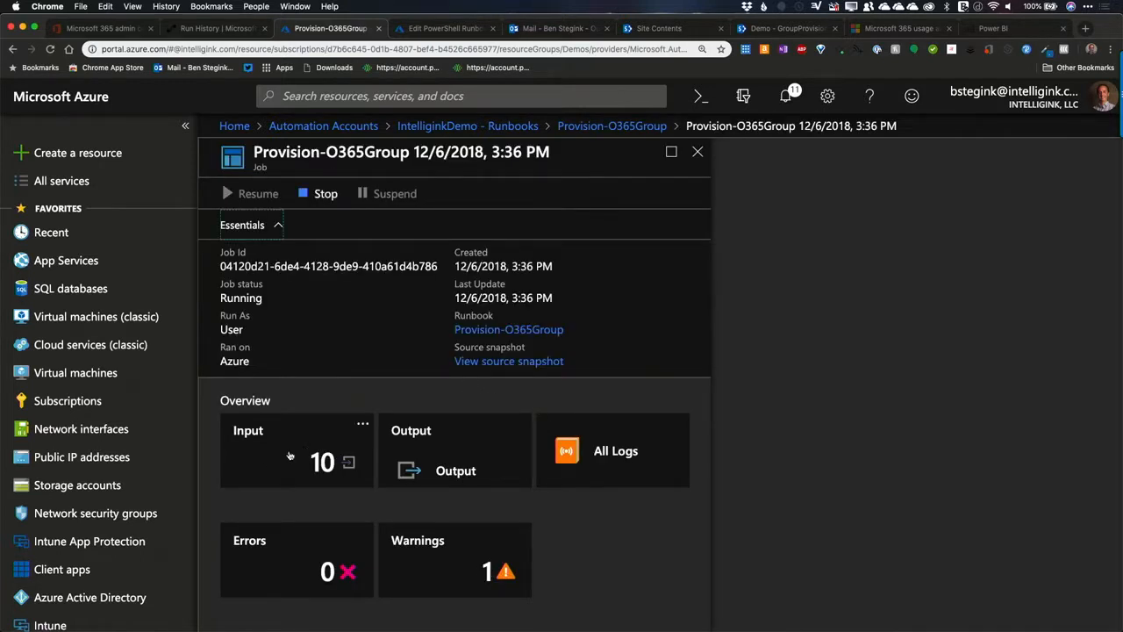
{"action": "left_click", "coordinate": [263, 458]}
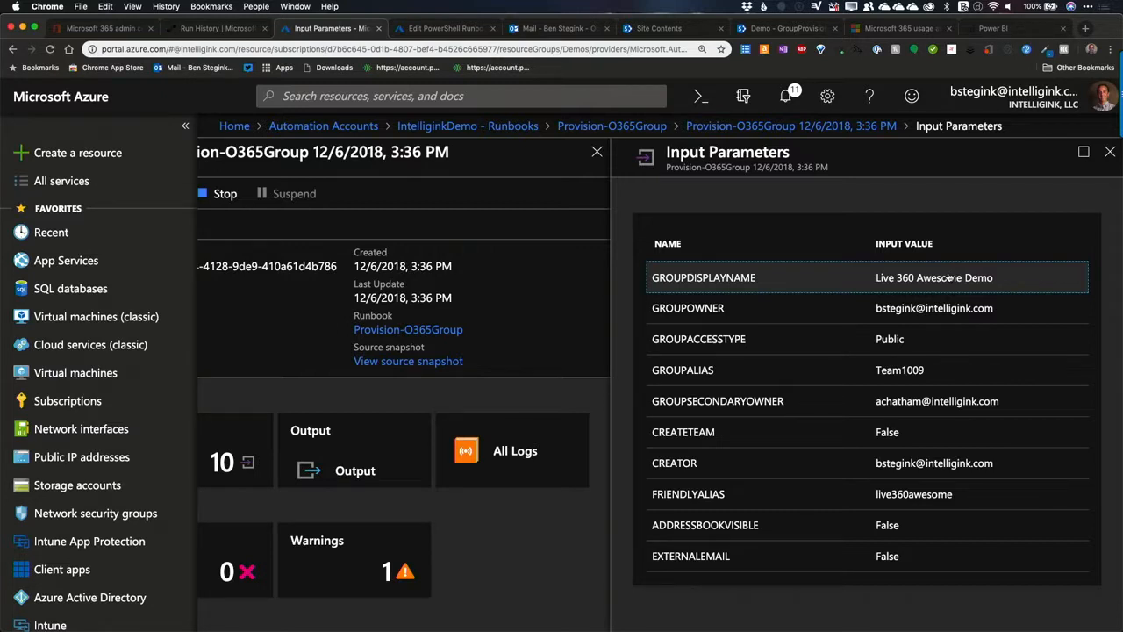
{"action": "left_click", "coordinate": [338, 444]}
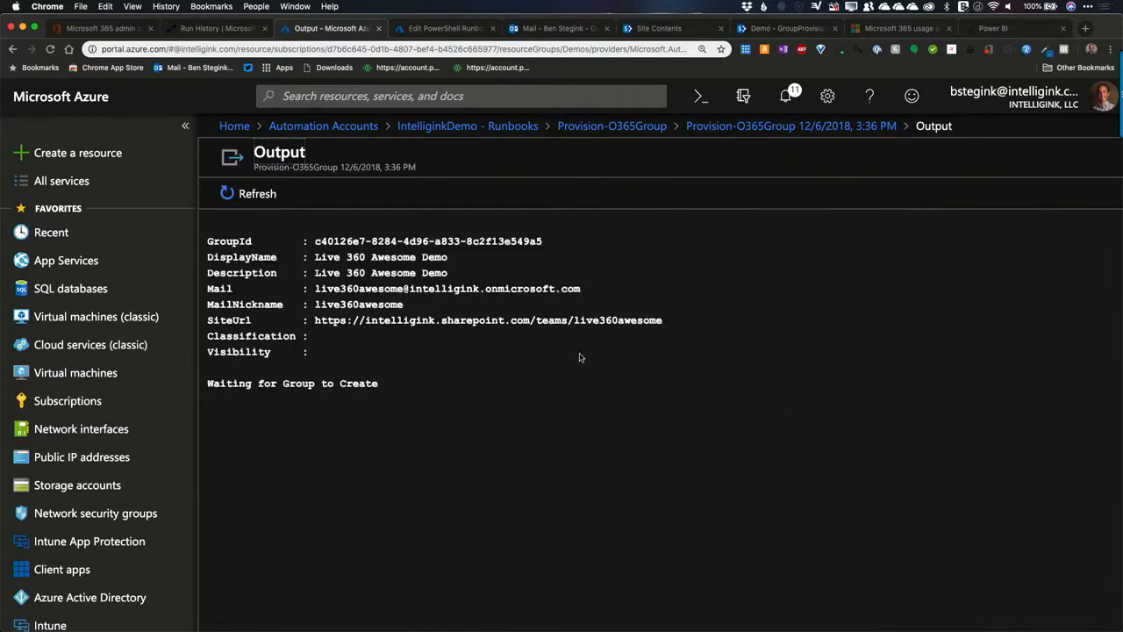
{"action": "left_click_drag", "start_coordinate": [312, 242], "coordinate": [503, 362]}
{"action": "left_click", "coordinate": [340, 389]}
Step: Reopen the running job from the Provision-O365Group runbook, then view and refresh all of its logs
{"action": "left_click", "coordinate": [620, 127]}
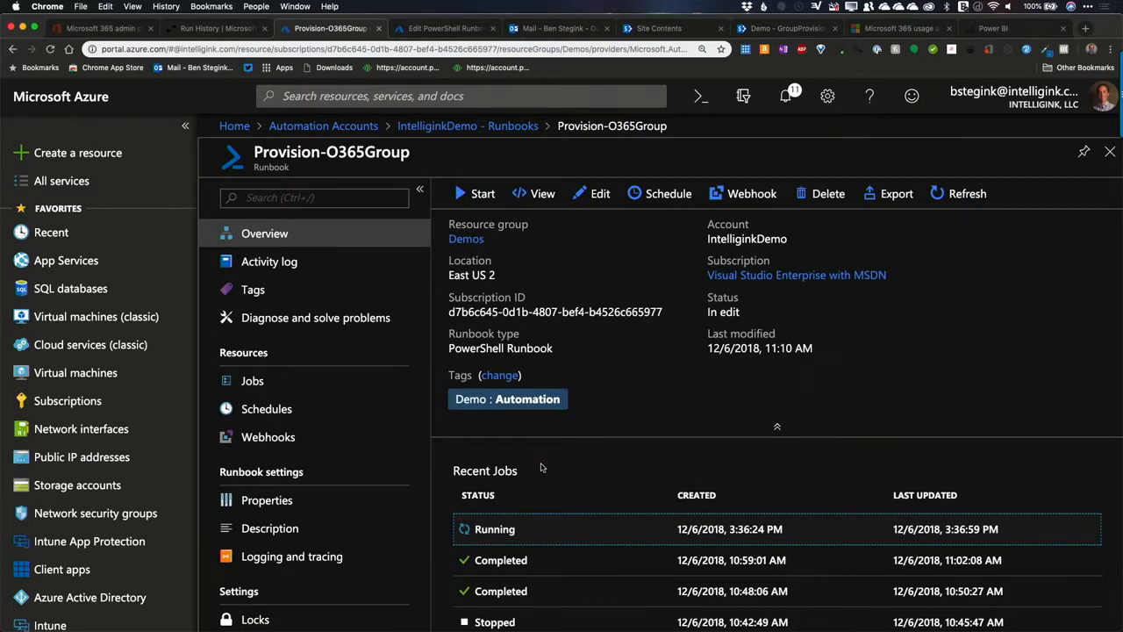
{"action": "left_click", "coordinate": [495, 528]}
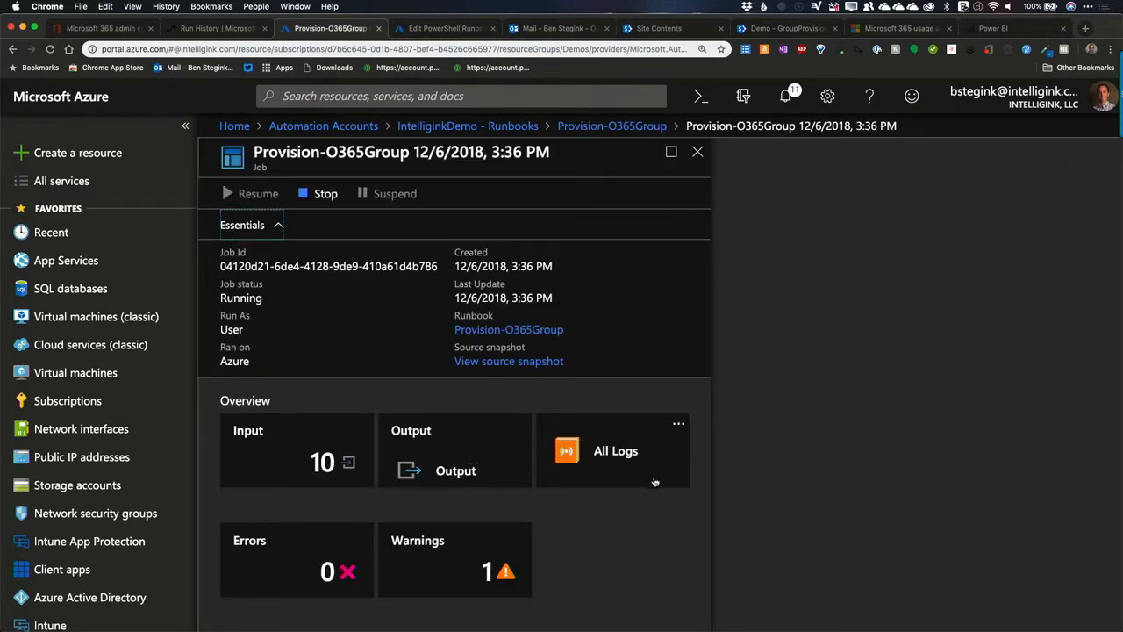
{"action": "left_click", "coordinate": [616, 456]}
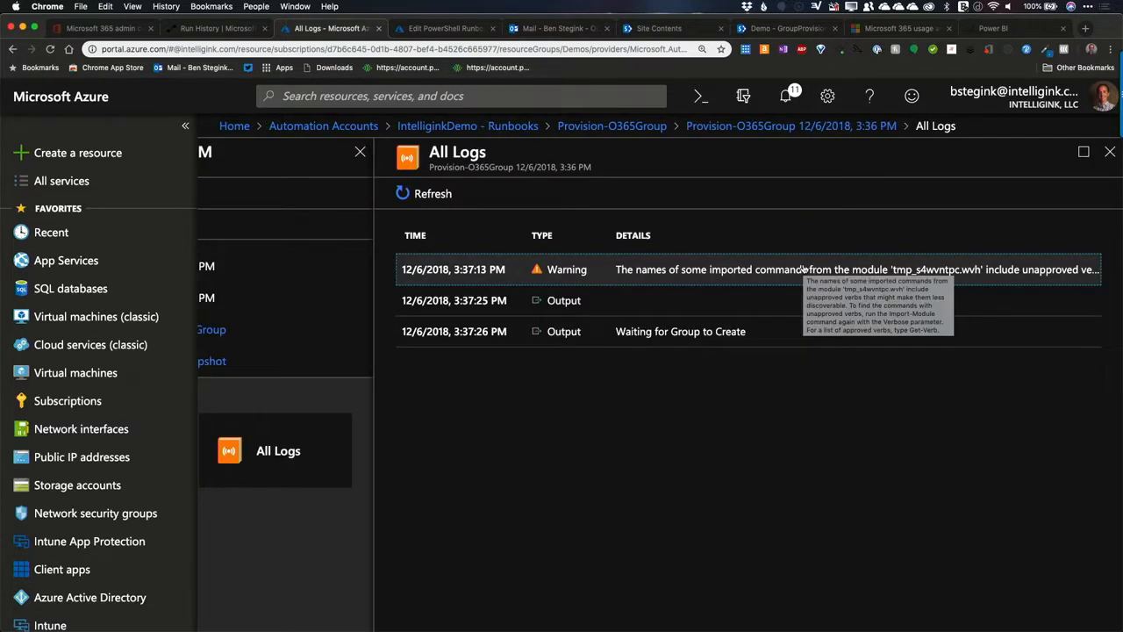
{"action": "left_click", "coordinate": [701, 509]}
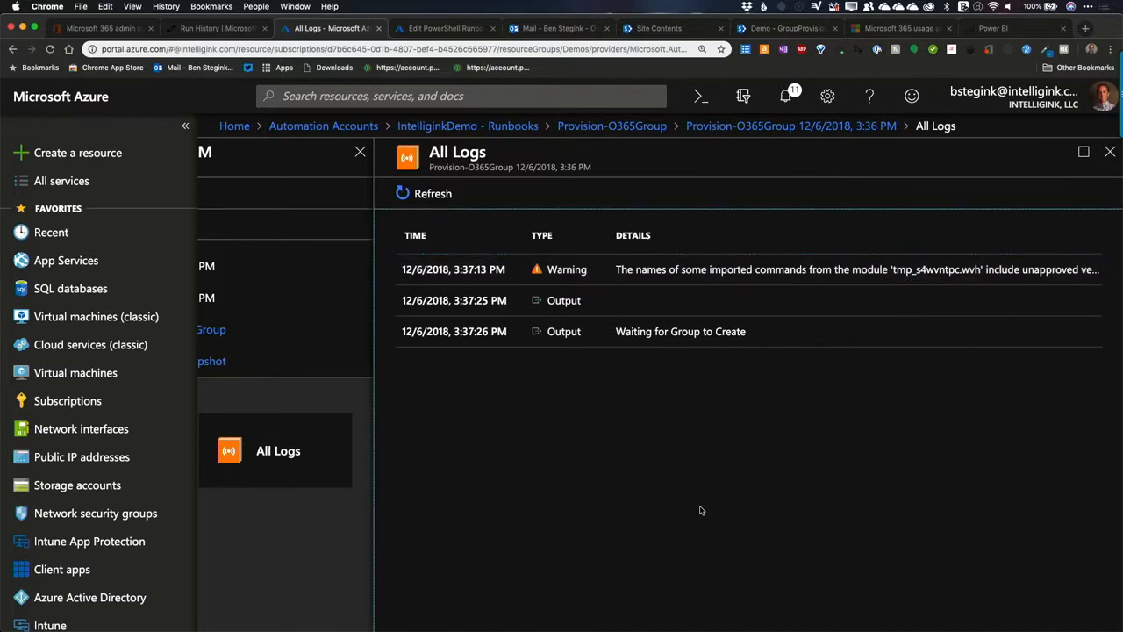
{"action": "scroll", "coordinate": [700, 509], "scroll_direction": "left", "scroll_amount": 2}
{"action": "left_click", "coordinate": [562, 193]}
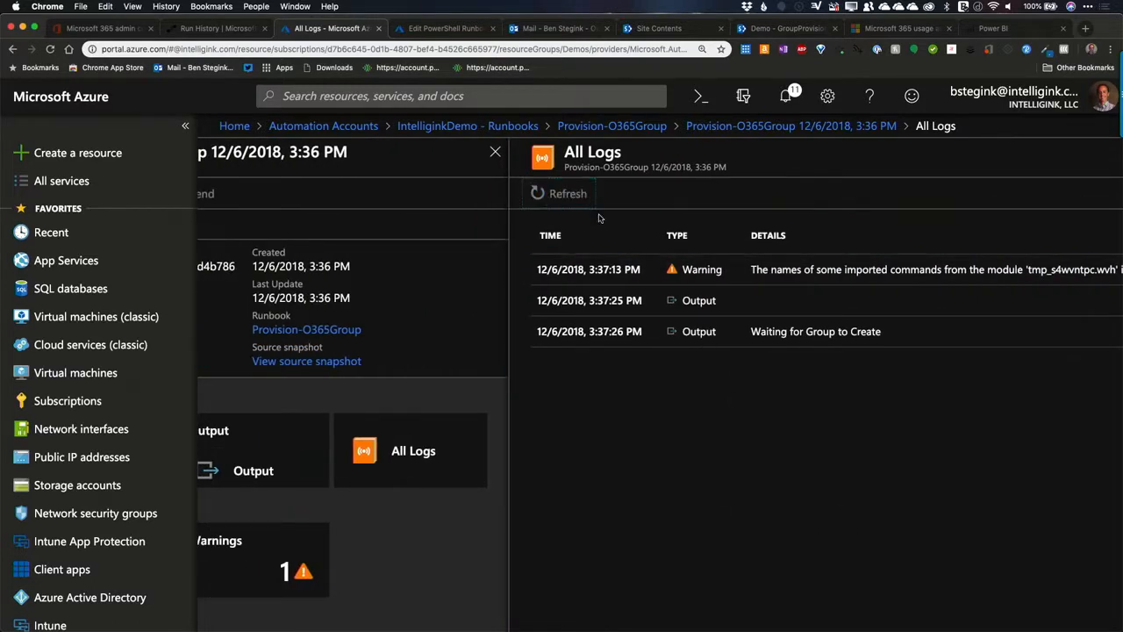
{"action": "scroll", "coordinate": [459, 348], "scroll_direction": "left", "scroll_amount": 3}
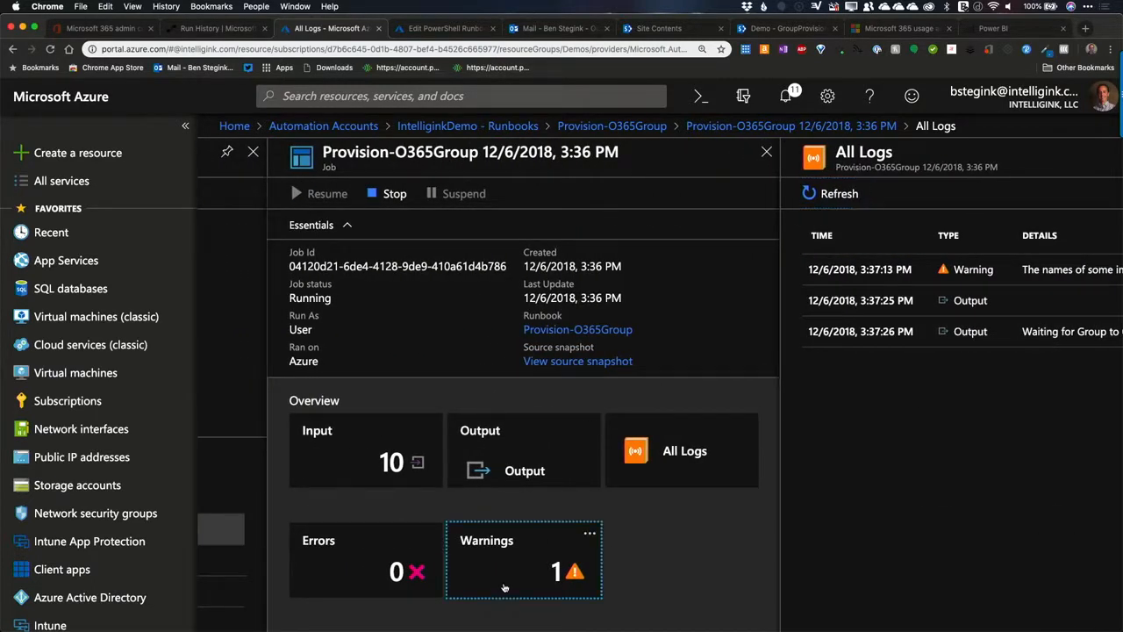
Step: View the job's warnings, then return to the Provision-O365Group runbook overview and refresh its recent jobs
{"action": "left_click", "coordinate": [508, 584]}
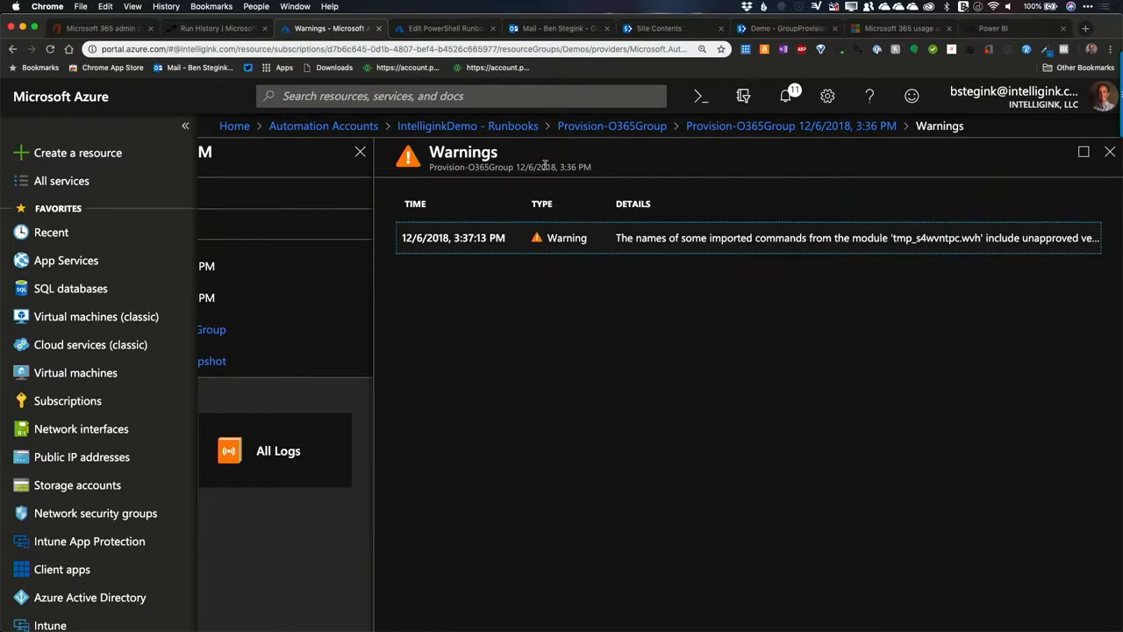
{"action": "left_click", "coordinate": [635, 129]}
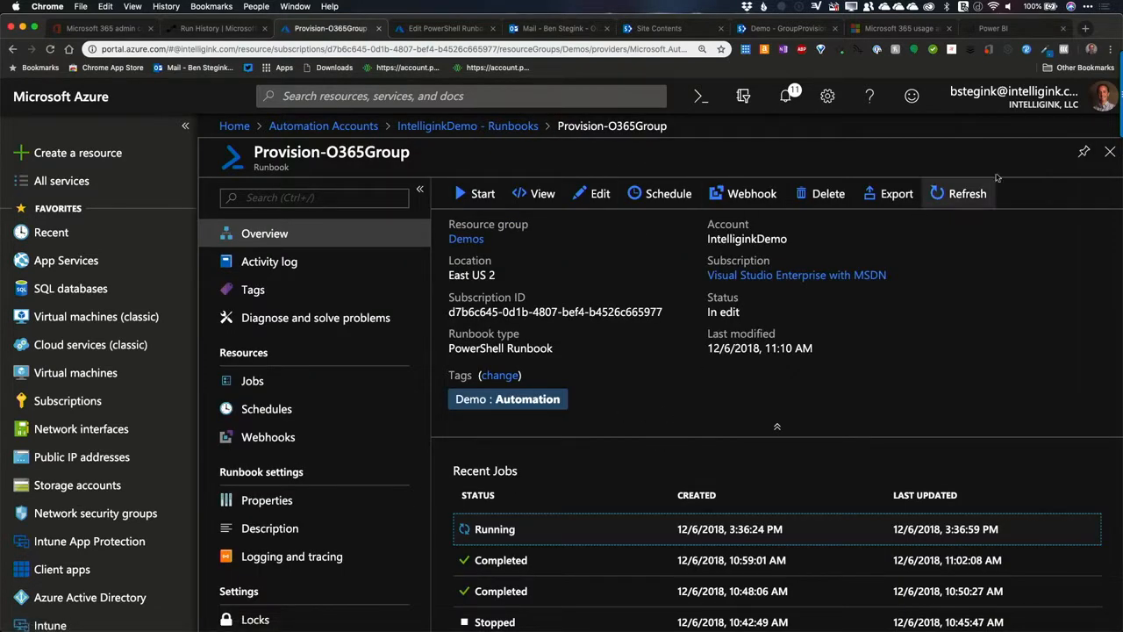
{"action": "left_click", "coordinate": [963, 198]}
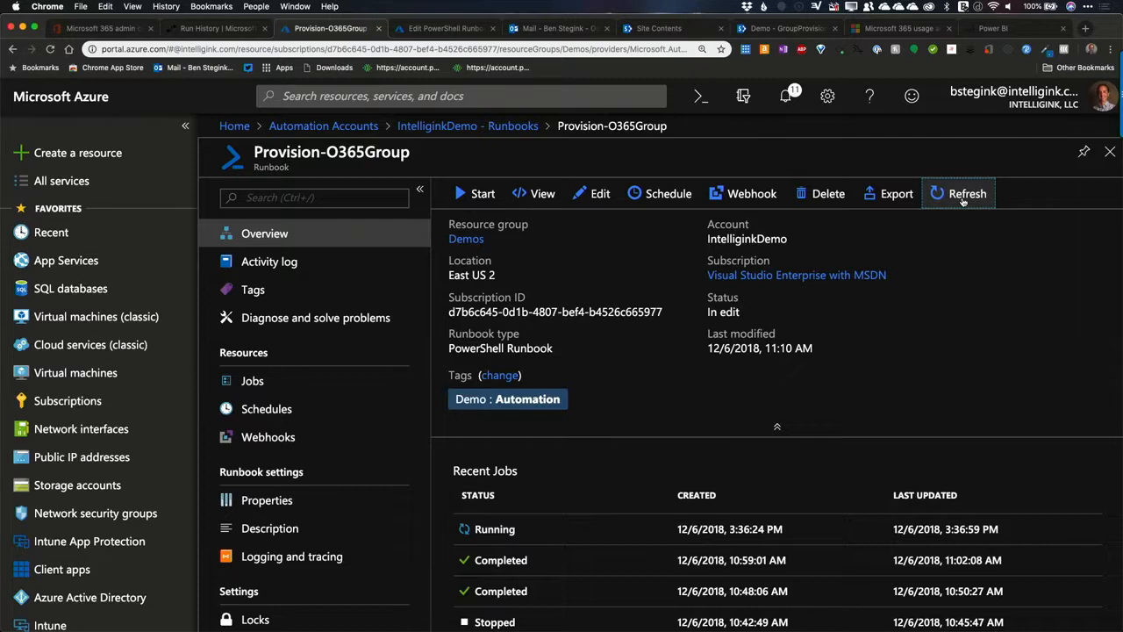
{"action": "left_click", "coordinate": [963, 200]}
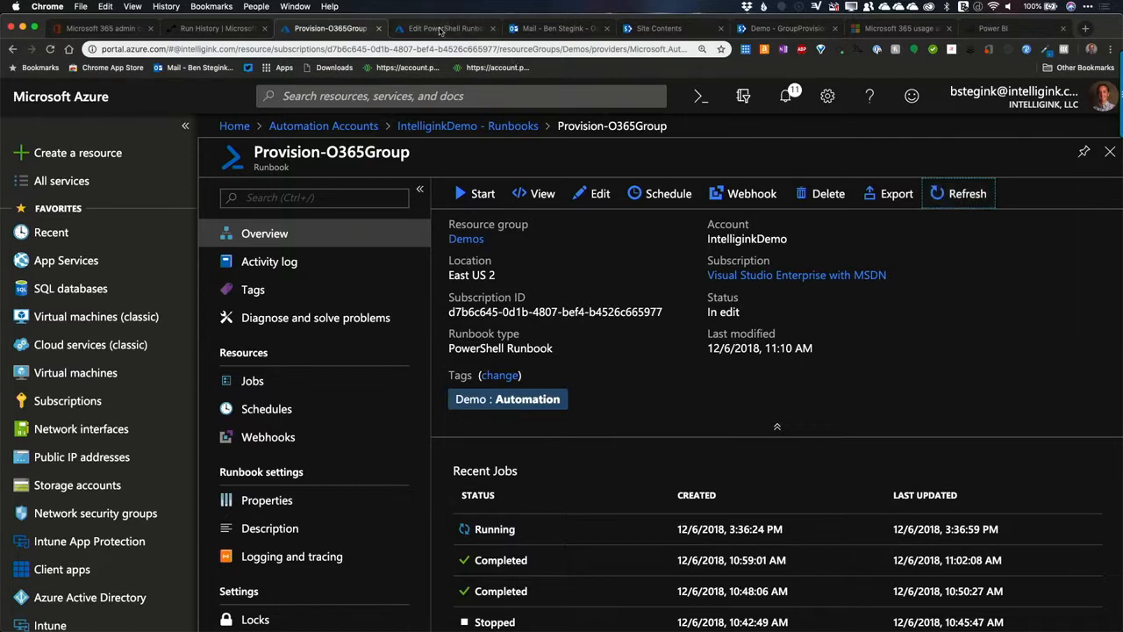
Step: Switch to the Flow run, collapse the Create job action and examine the details of the Update Site Request List action
{"action": "left_click", "coordinate": [215, 32]}
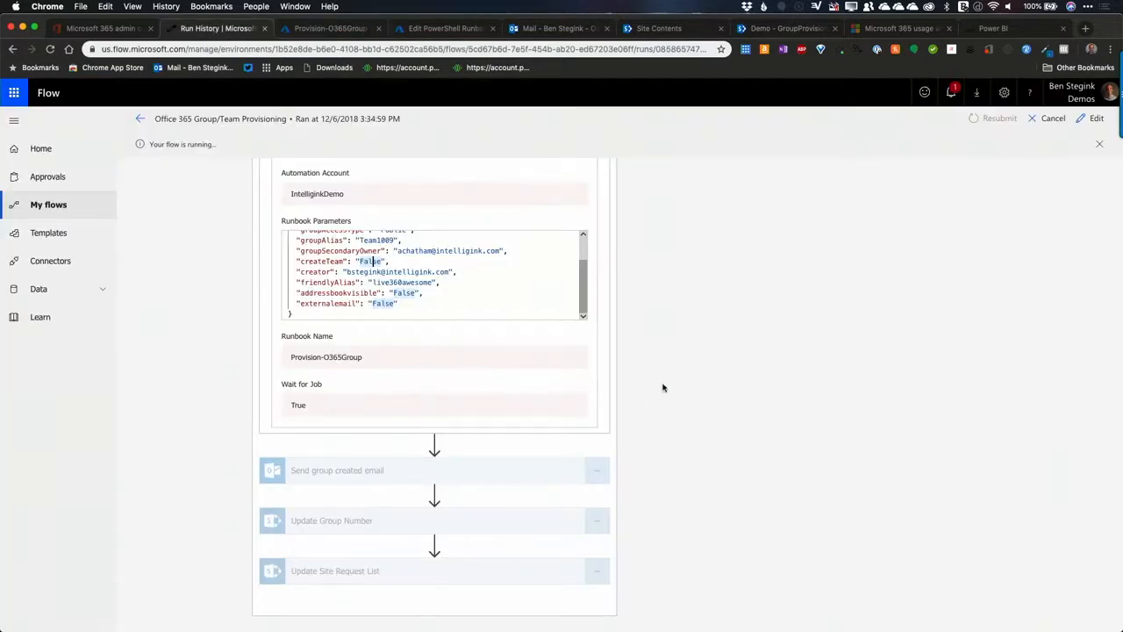
{"action": "scroll", "coordinate": [477, 363], "scroll_direction": "up", "scroll_amount": 6}
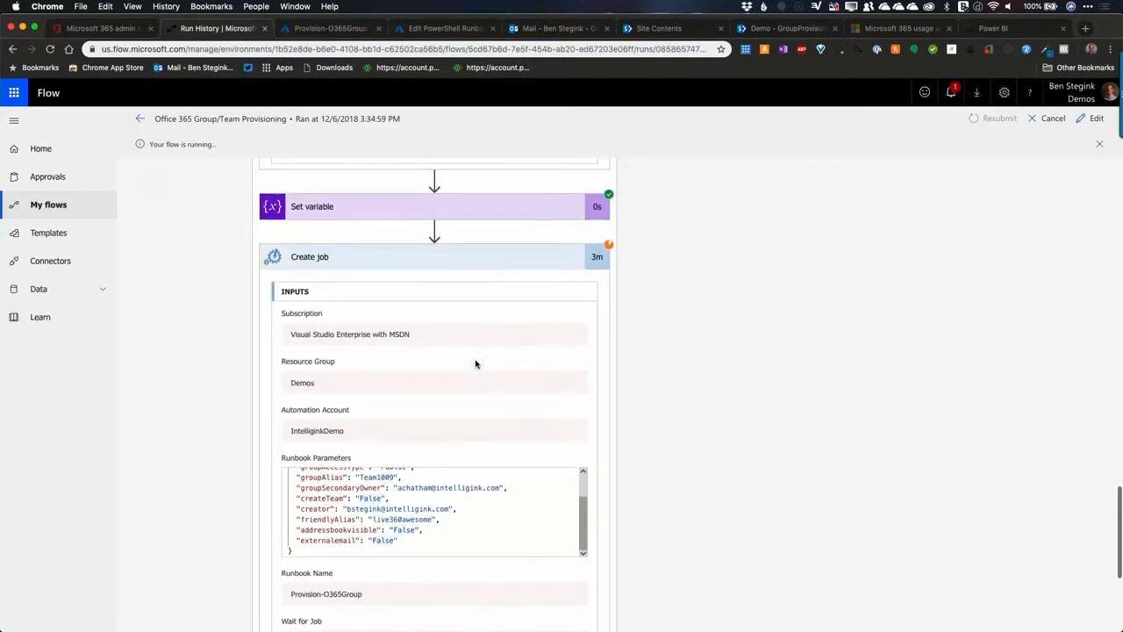
{"action": "left_click", "coordinate": [430, 296]}
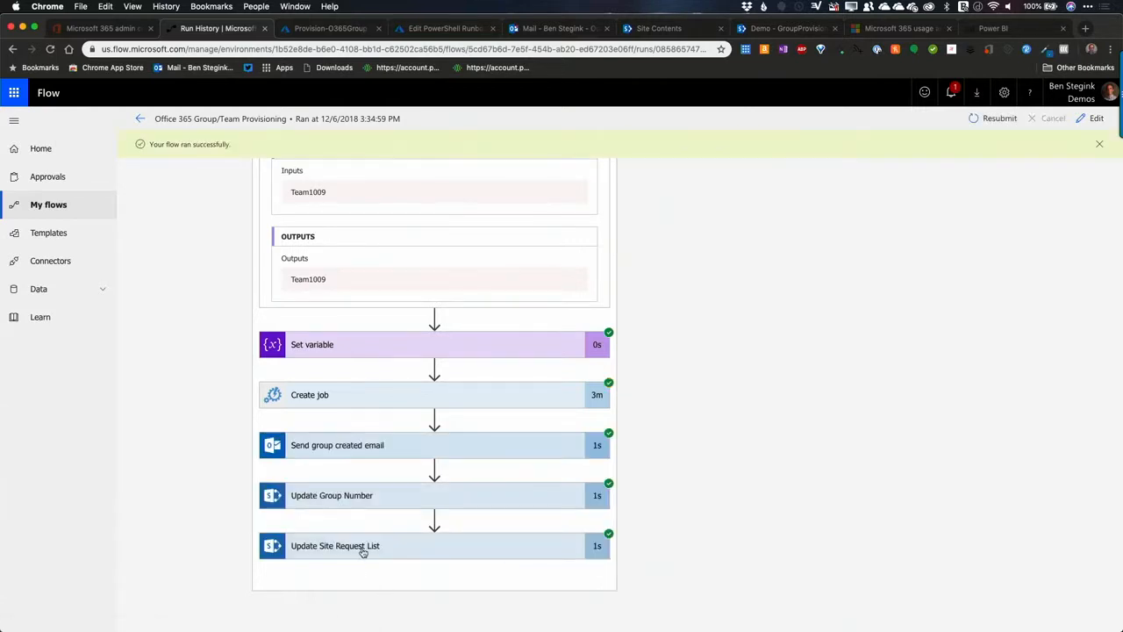
{"action": "left_click", "coordinate": [400, 553]}
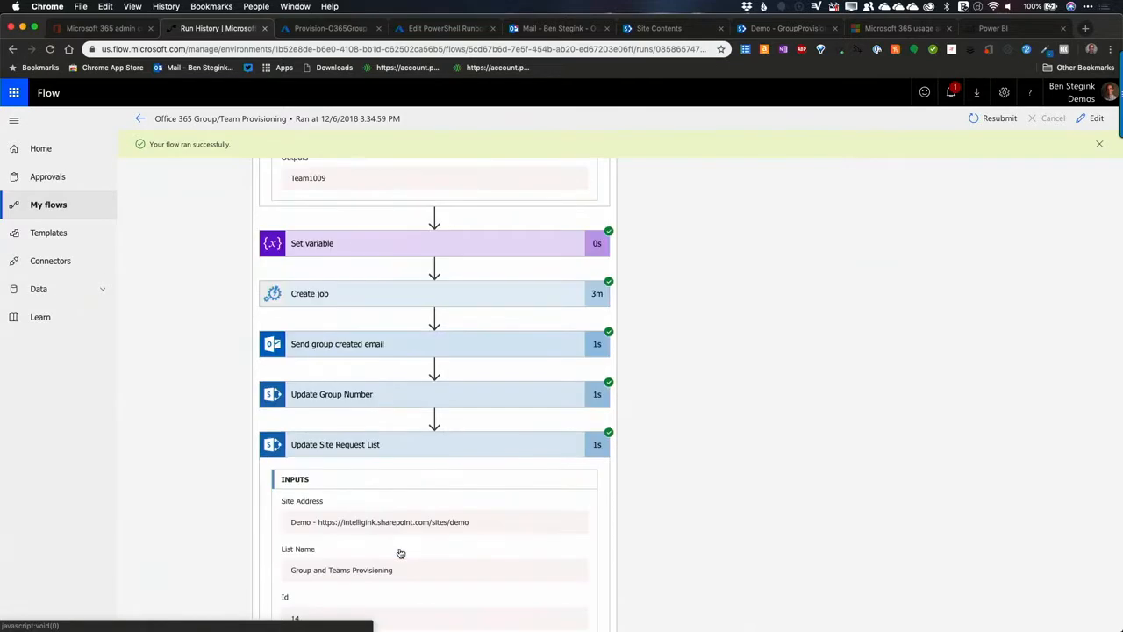
{"action": "scroll", "coordinate": [401, 553], "scroll_direction": "down", "scroll_amount": 10}
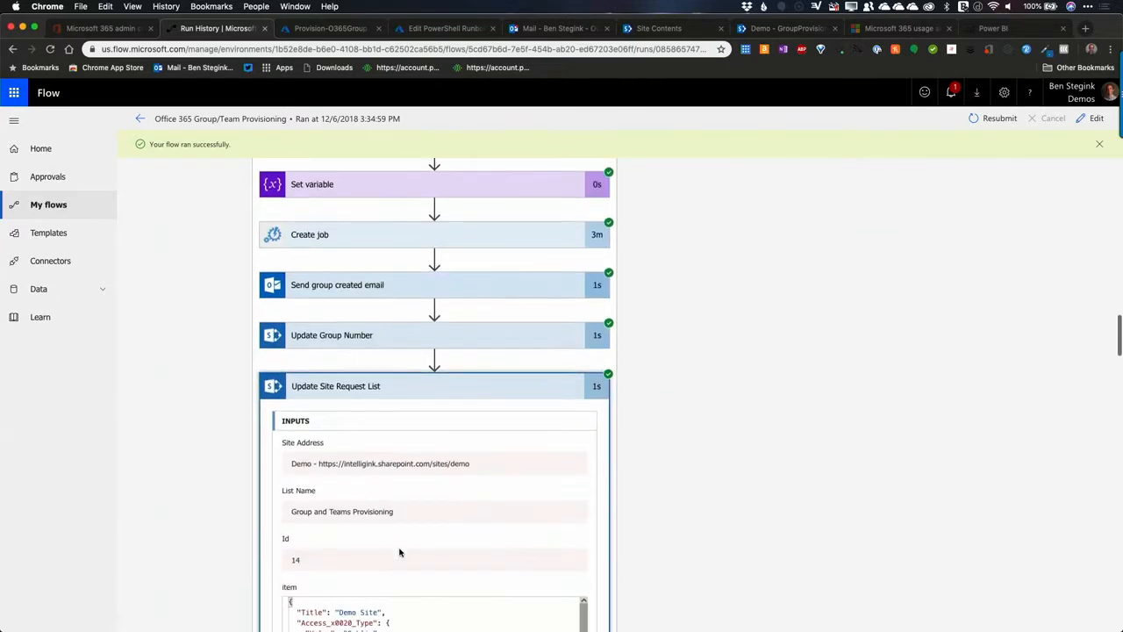
{"action": "scroll", "coordinate": [400, 553], "scroll_direction": "down", "scroll_amount": 15}
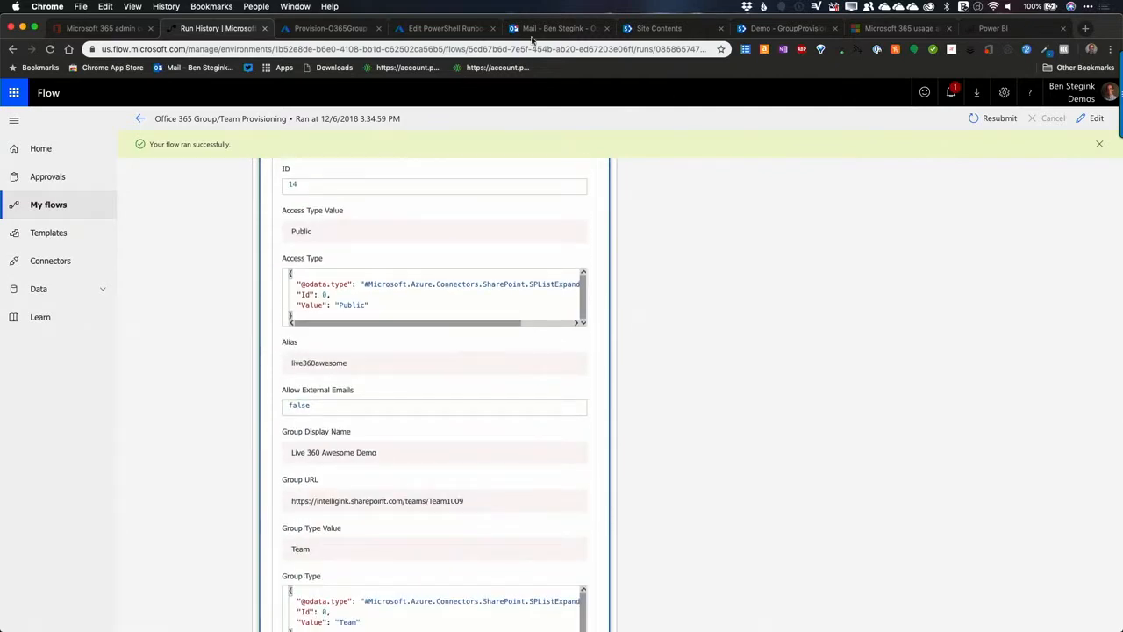
Step: Open the Group and Teams Provisioning list on the Demo site and view the Demo Site item's details
{"action": "left_click", "coordinate": [667, 29]}
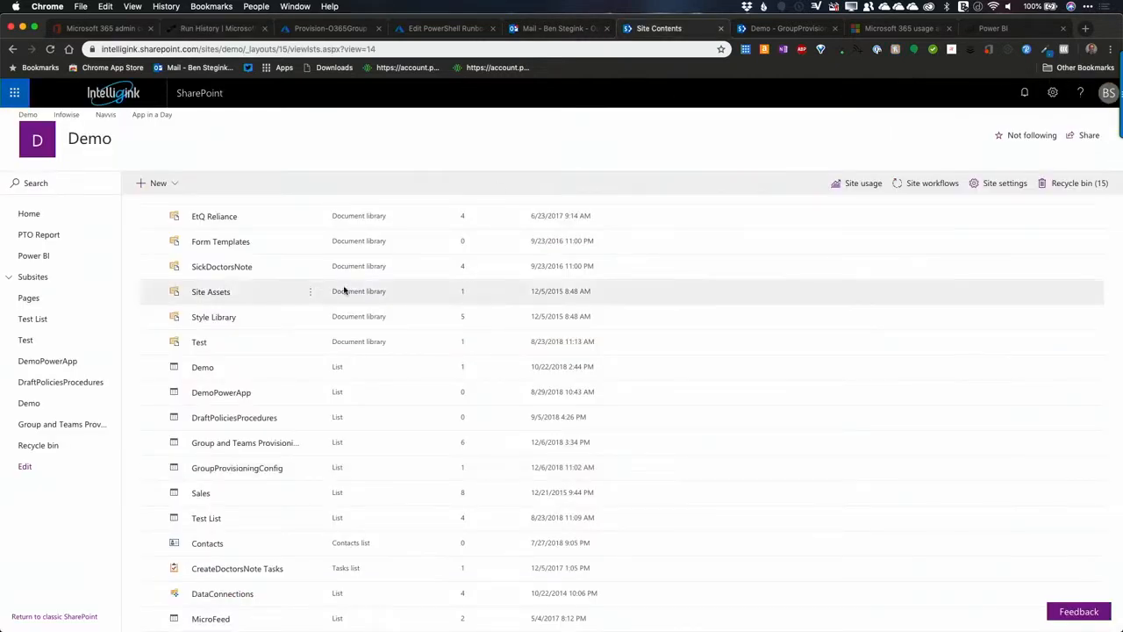
{"action": "left_click", "coordinate": [39, 430]}
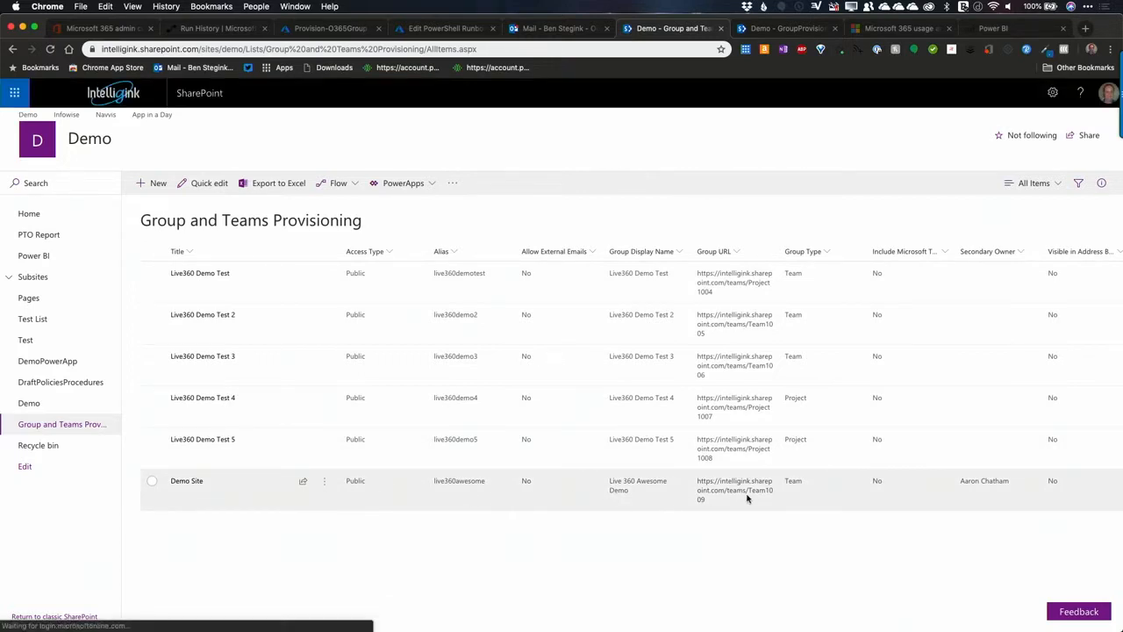
{"action": "left_click", "coordinate": [152, 481]}
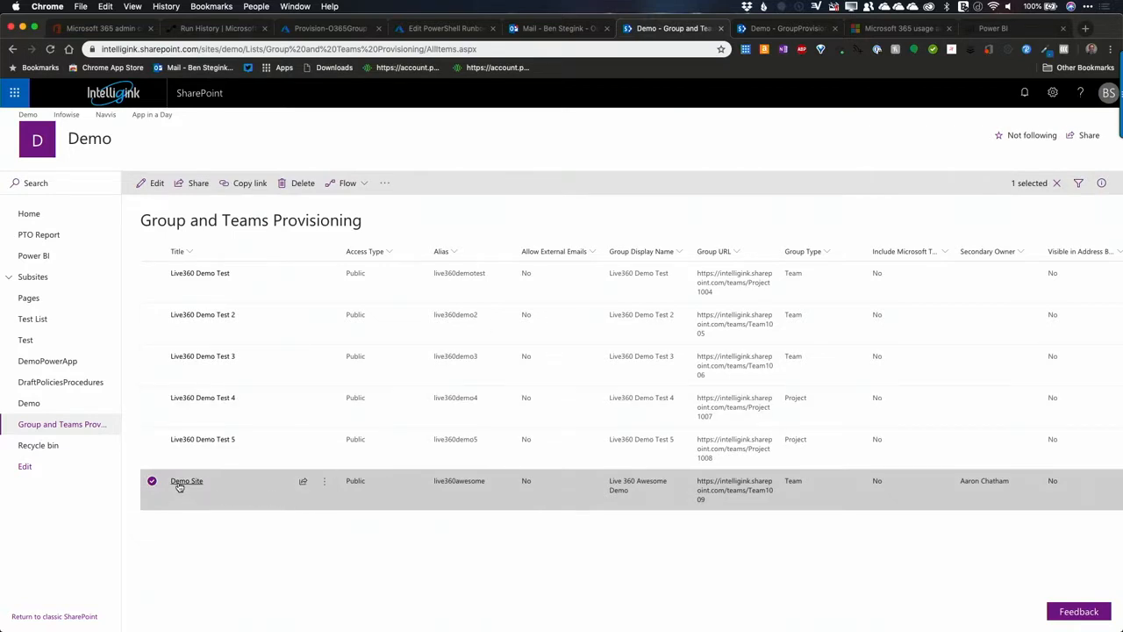
{"action": "left_click", "coordinate": [179, 484]}
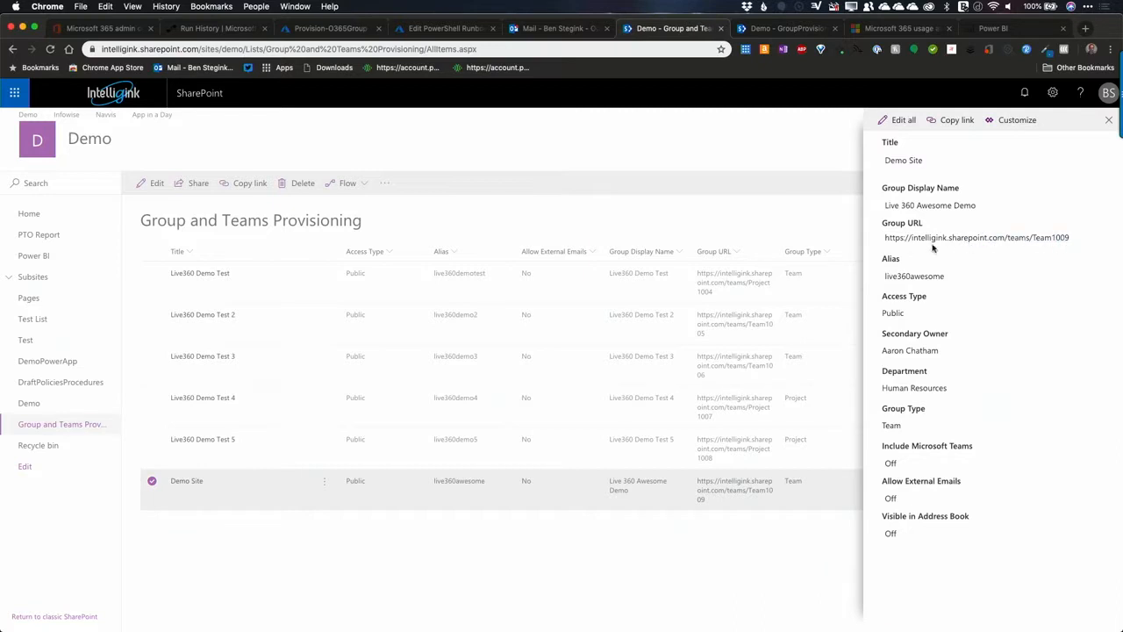
{"action": "left_click_drag", "start_coordinate": [933, 245], "coordinate": [877, 234]}
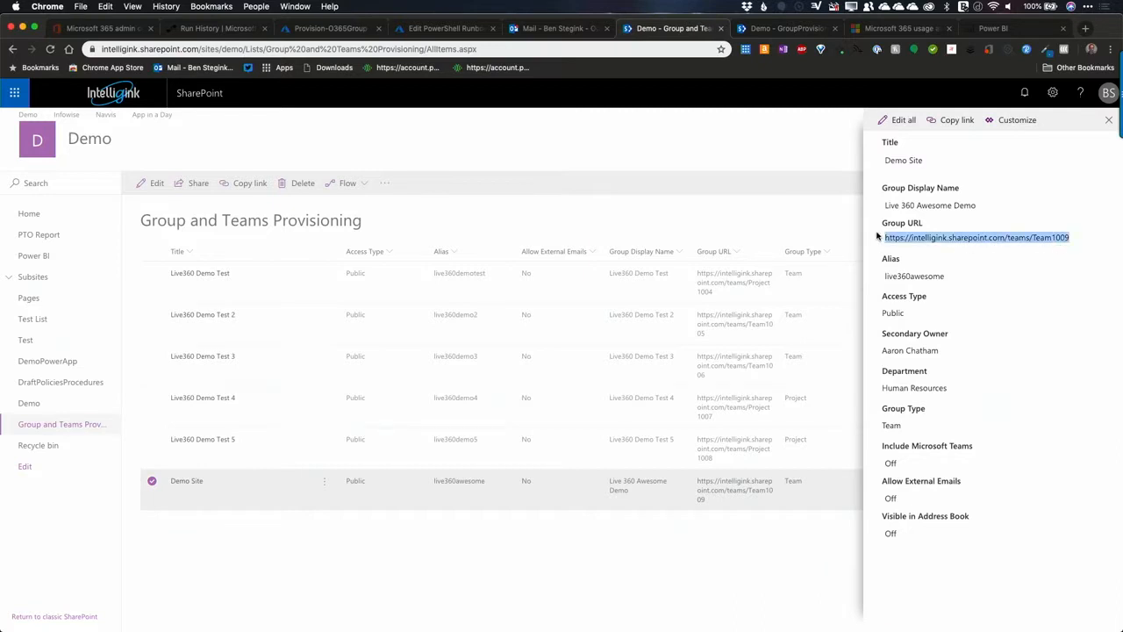
{"action": "left_click", "coordinate": [766, 28]}
{"action": "left_click", "coordinate": [390, 49]}
{"action": "key", "text": "super+v"}
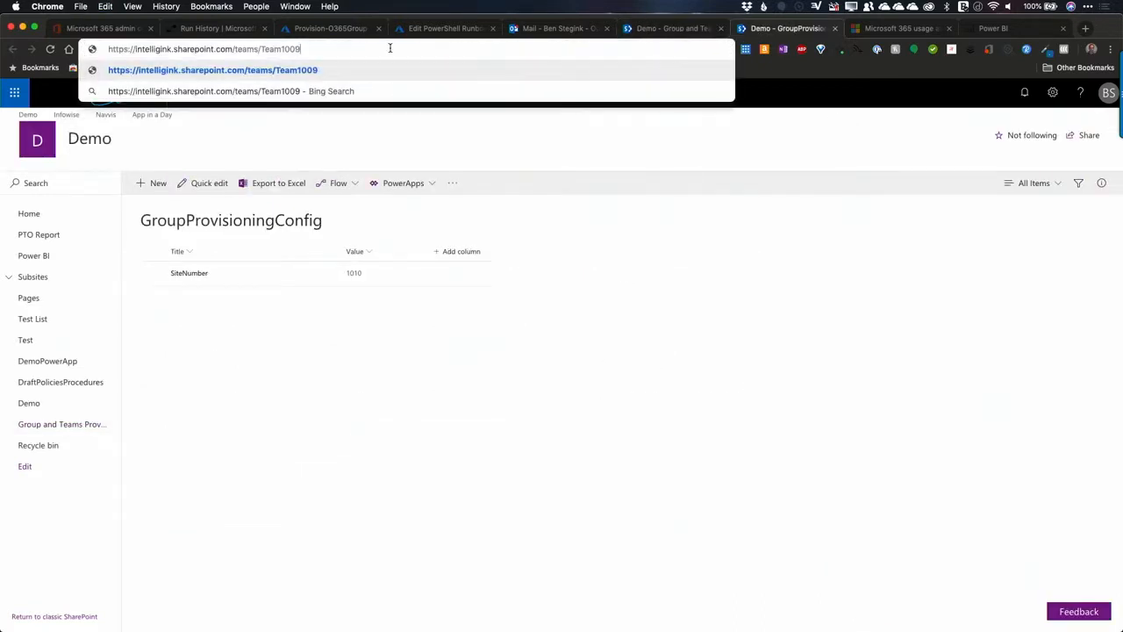
{"action": "key", "text": "Return"}
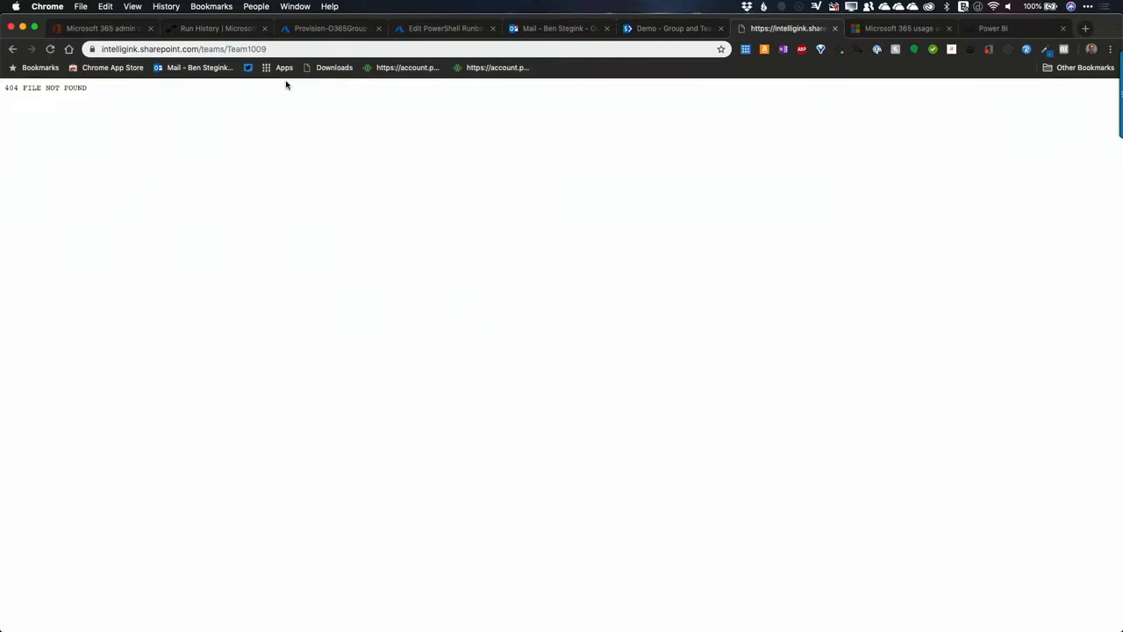
Step: Copy the Group URL from the Demo Site item again, retry loading it in the other browser tab, and return to the list
{"action": "left_click", "coordinate": [635, 35]}
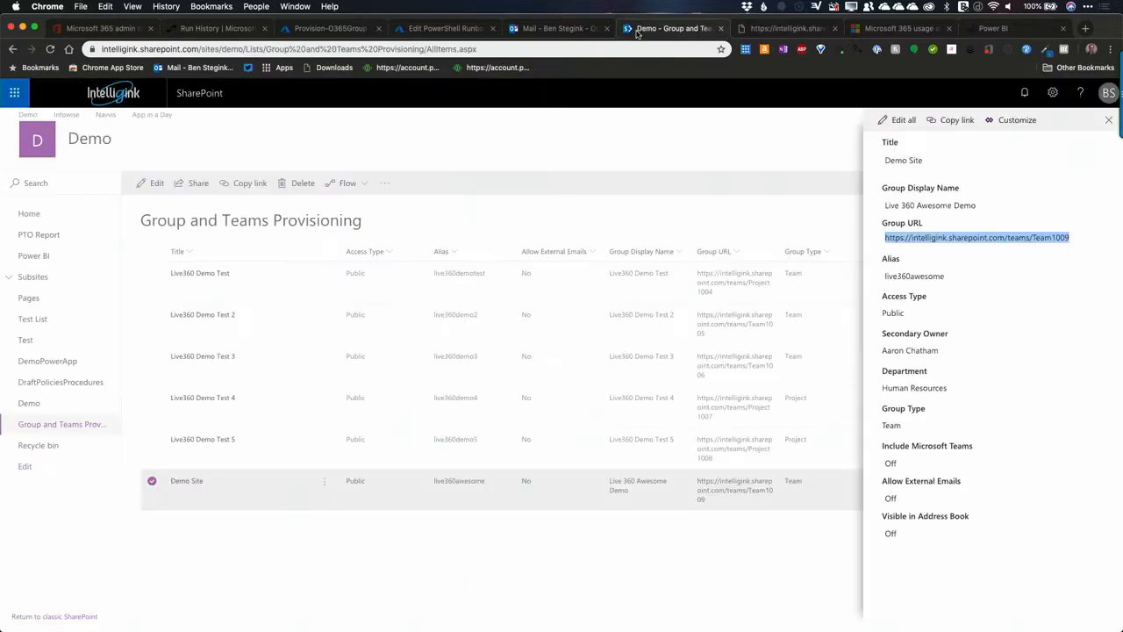
{"action": "right_click", "coordinate": [933, 243]}
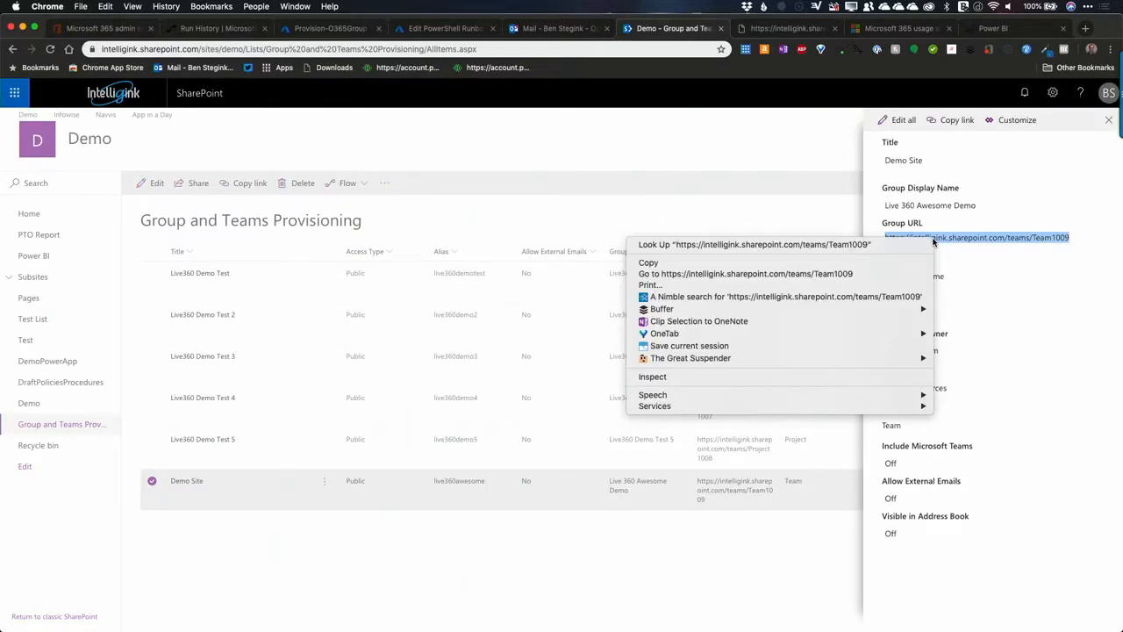
{"action": "left_click", "coordinate": [716, 265]}
{"action": "left_click", "coordinate": [787, 29]}
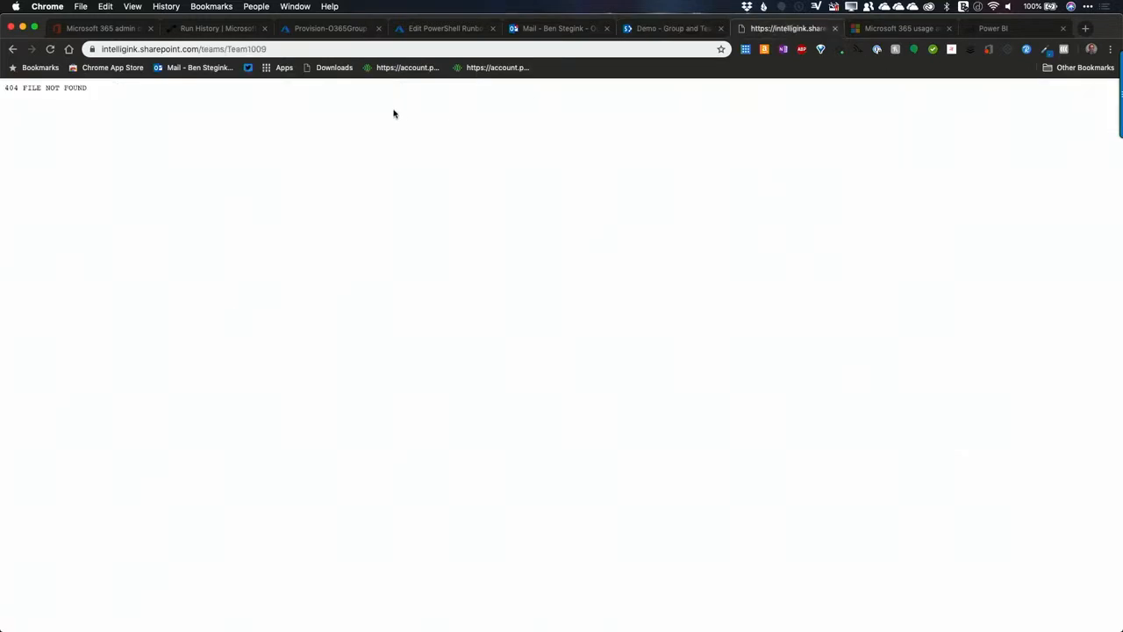
{"action": "left_click", "coordinate": [316, 48]}
{"action": "key", "text": "super+v"}
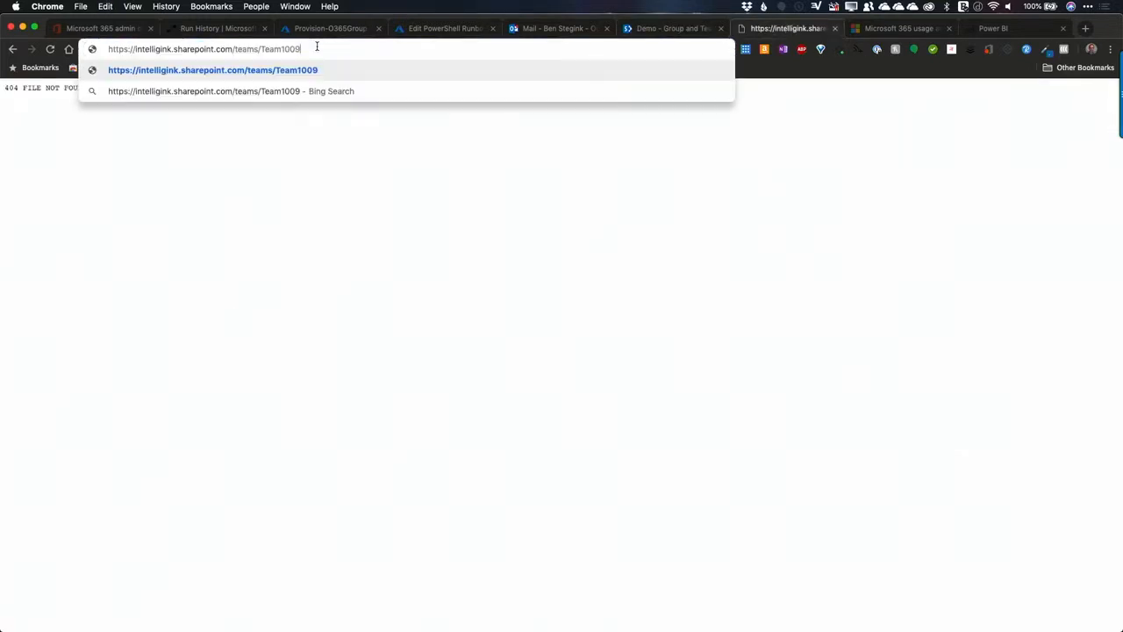
{"action": "key", "text": "Return"}
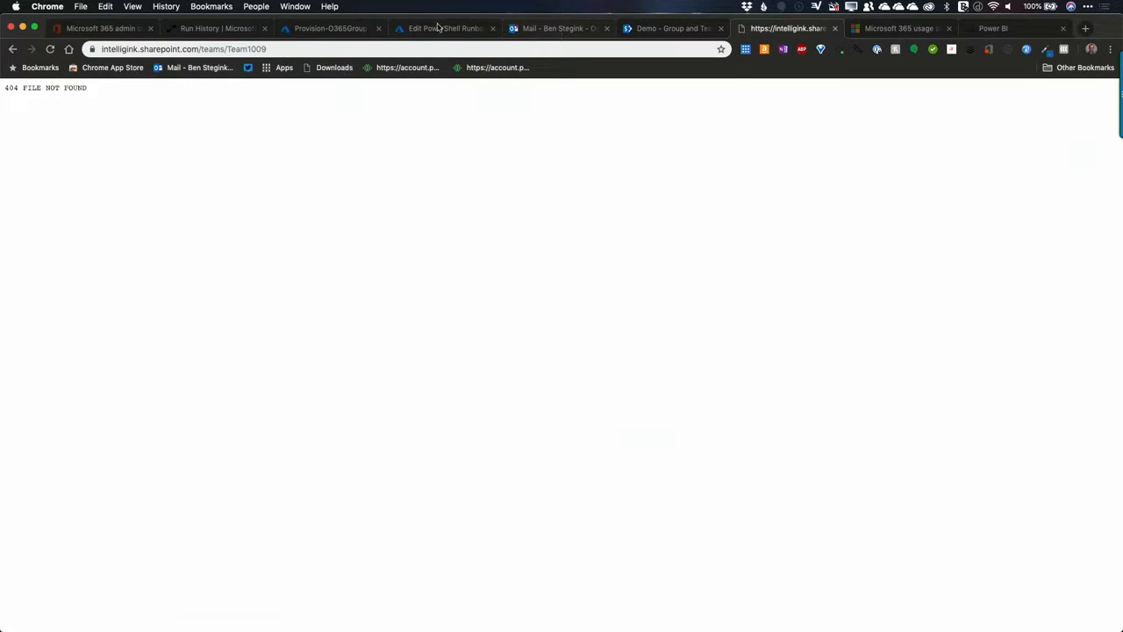
{"action": "left_click", "coordinate": [676, 32]}
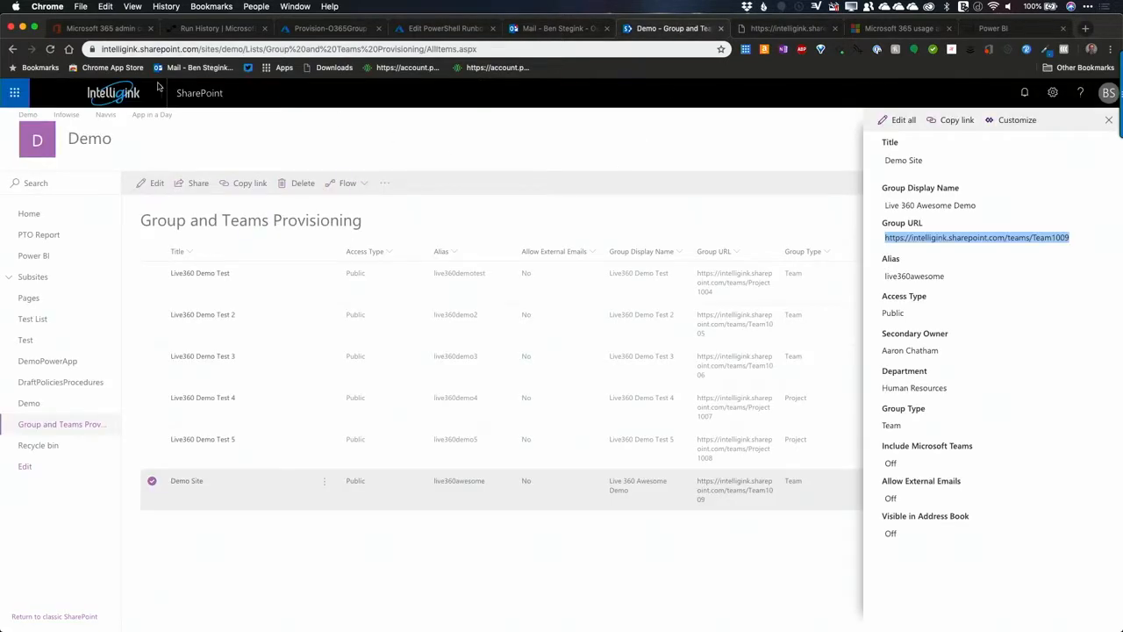
Step: From the Microsoft 365 admin center, open the SharePoint admin center and switch to its new preview version
{"action": "left_click", "coordinate": [104, 29]}
{"action": "left_click", "coordinate": [250, 344]}
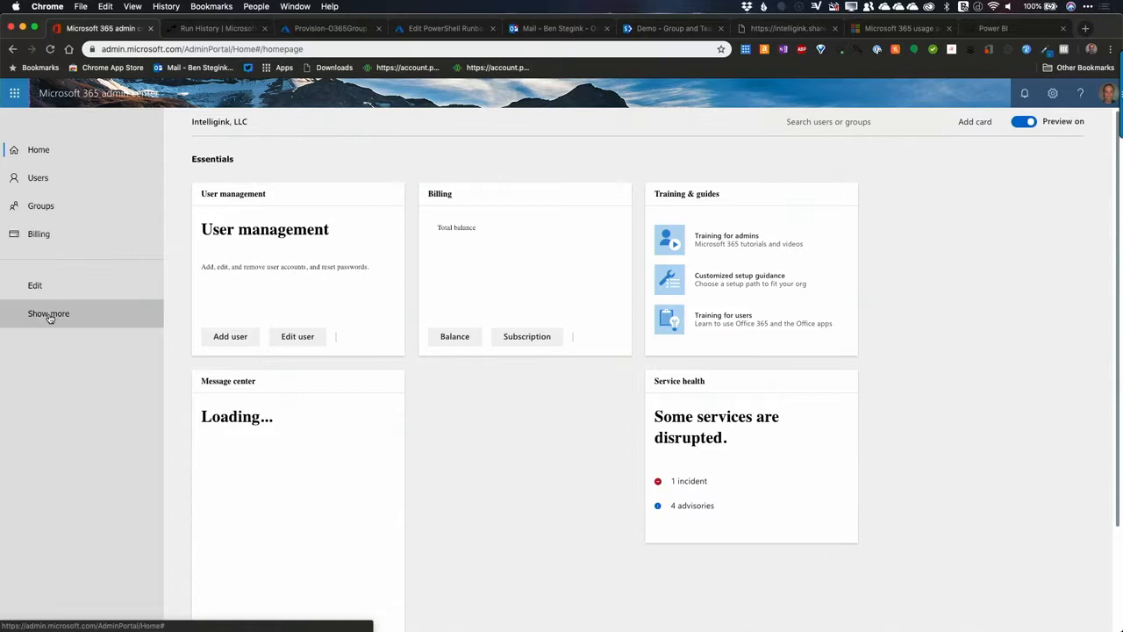
{"action": "left_click", "coordinate": [46, 314]}
{"action": "scroll", "coordinate": [93, 548], "scroll_direction": "down", "scroll_amount": 1}
{"action": "left_click", "coordinate": [92, 548]}
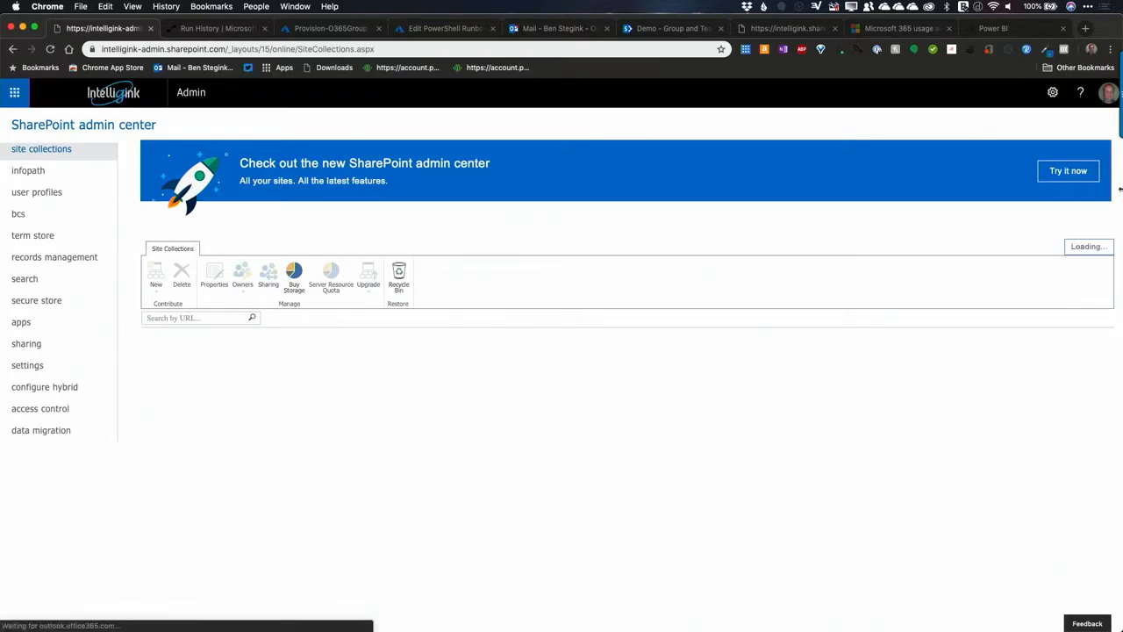
{"action": "left_click", "coordinate": [1053, 170]}
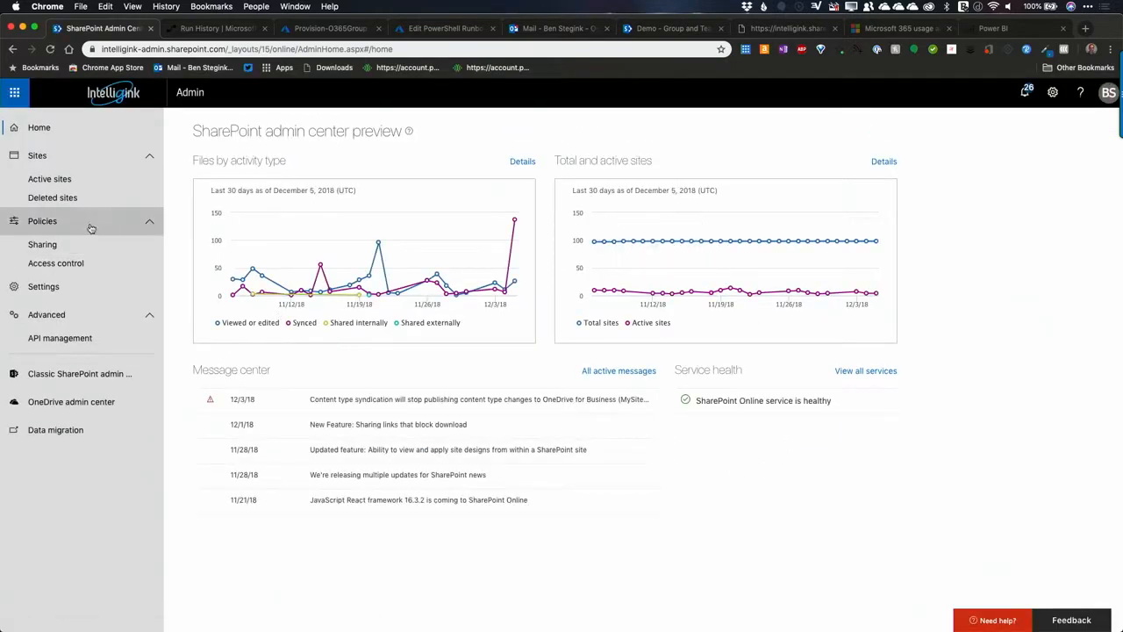
Step: Sort the active sites by creation date, newest first, and open the Live 360 Awesome Demo site to view it
{"action": "left_click", "coordinate": [47, 179]}
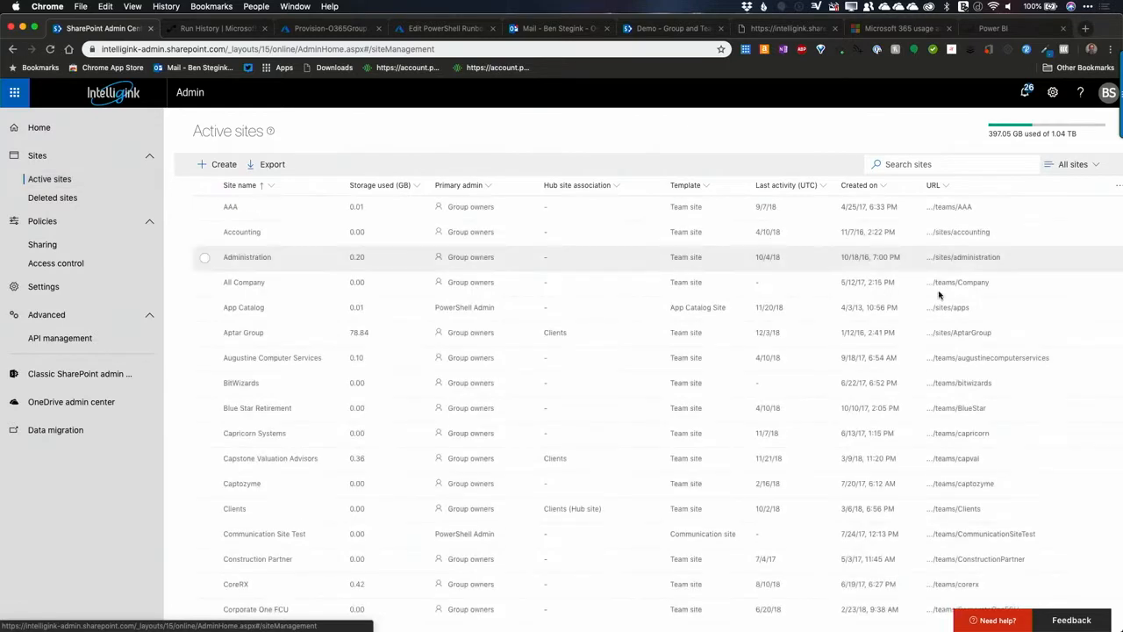
{"action": "left_click", "coordinate": [880, 185]}
{"action": "left_click", "coordinate": [882, 233]}
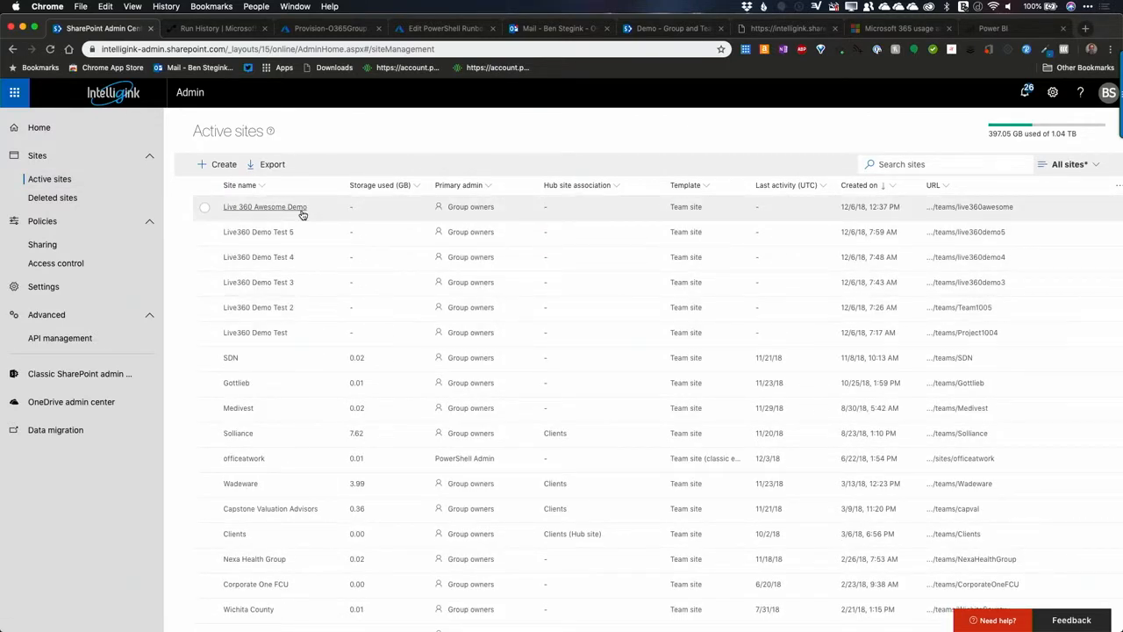
{"action": "left_click", "coordinate": [993, 210]}
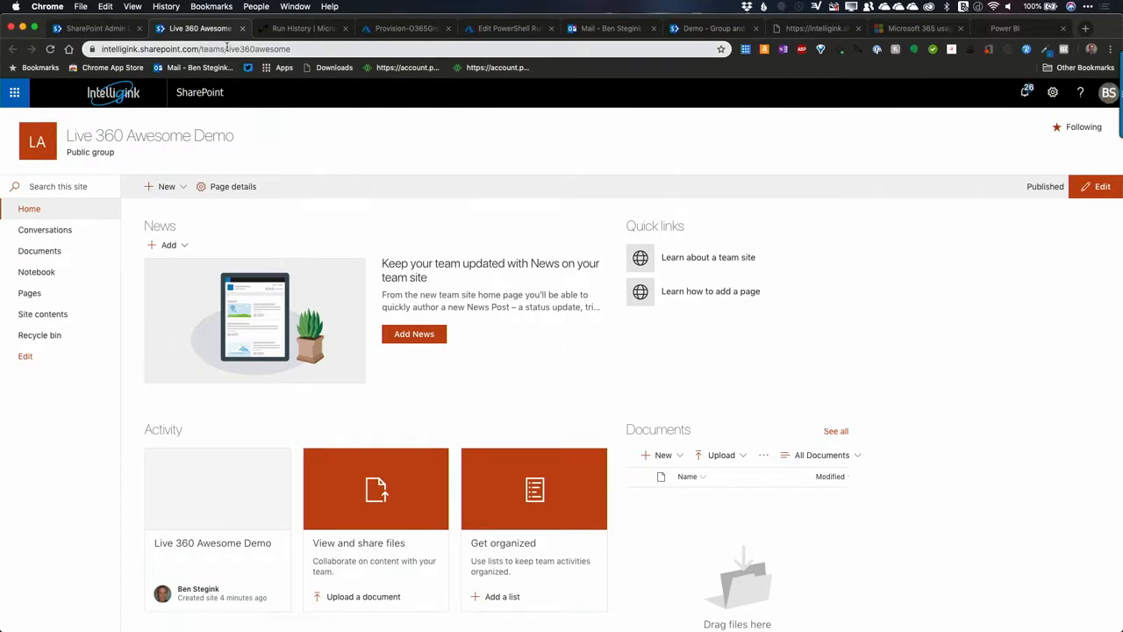
{"action": "left_click", "coordinate": [99, 32]}
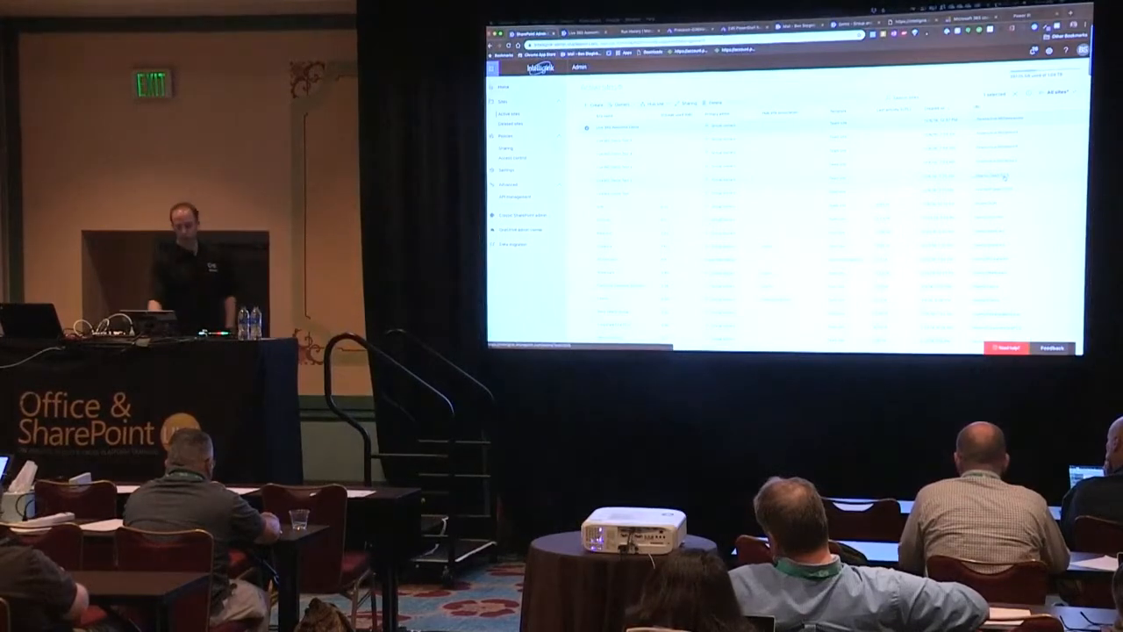
{"action": "mouse_move", "coordinate": [840, 339]}
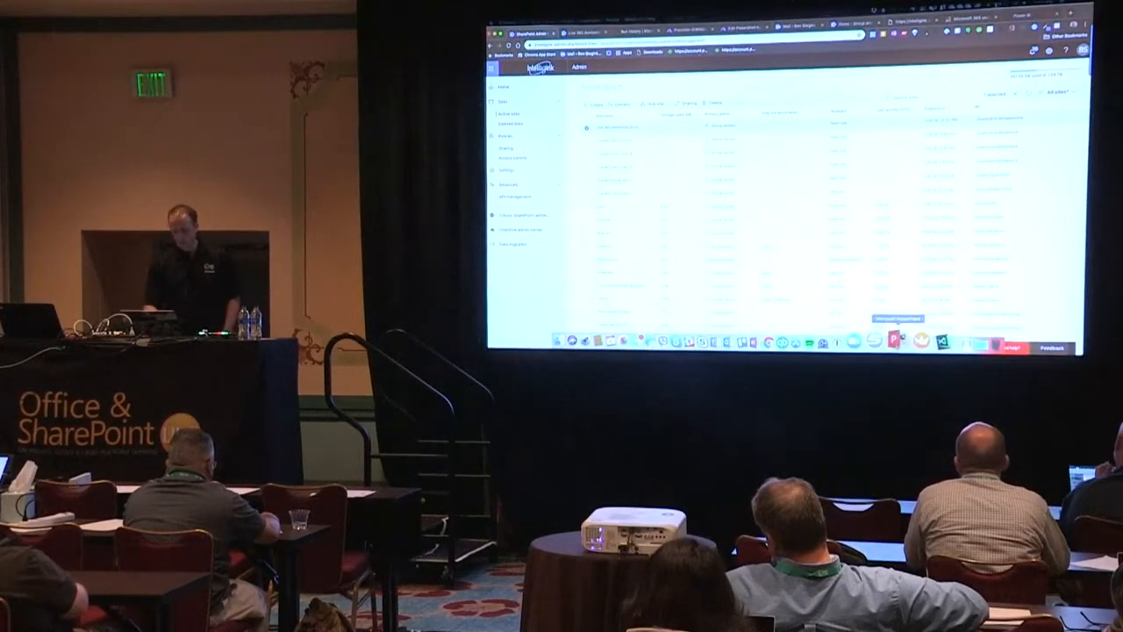
{"action": "left_click", "coordinate": [895, 339]}
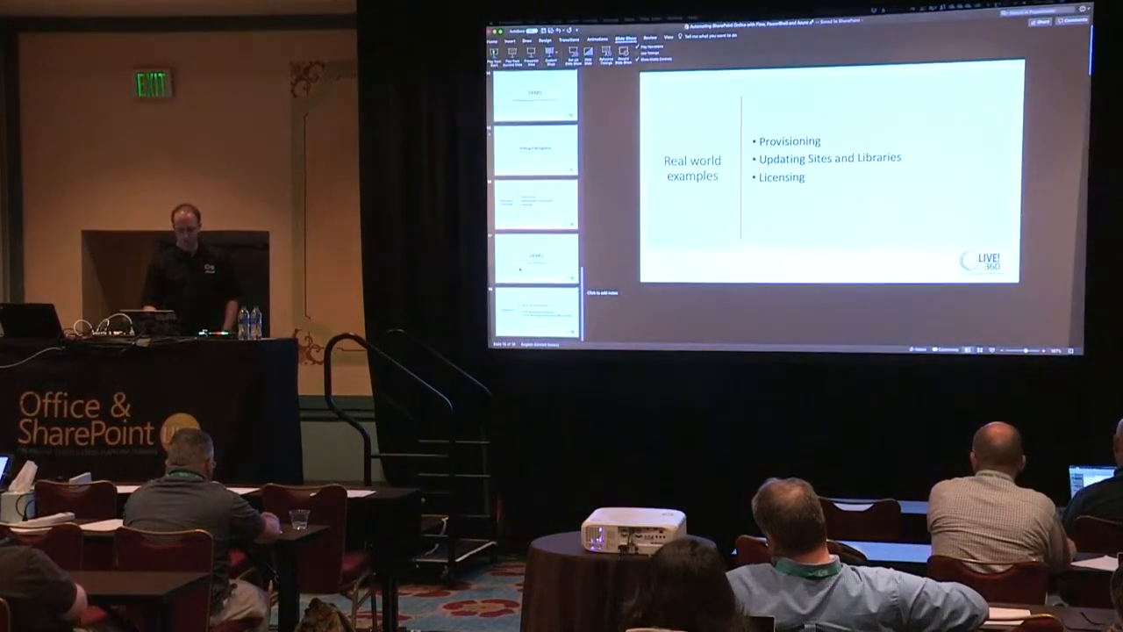
{"action": "left_click", "coordinate": [543, 318]}
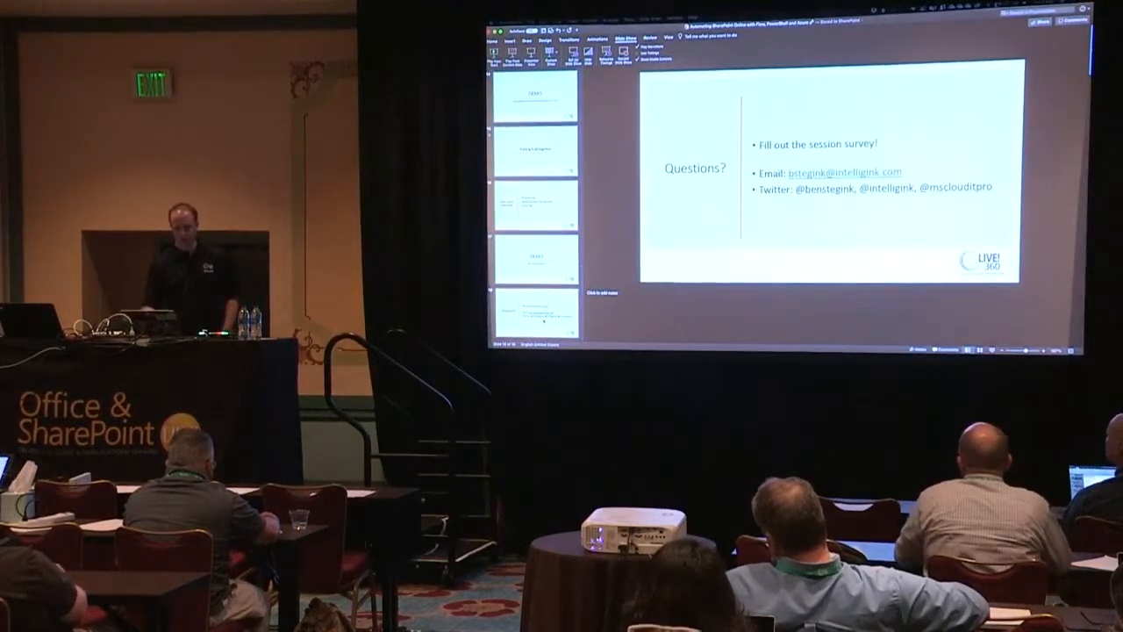